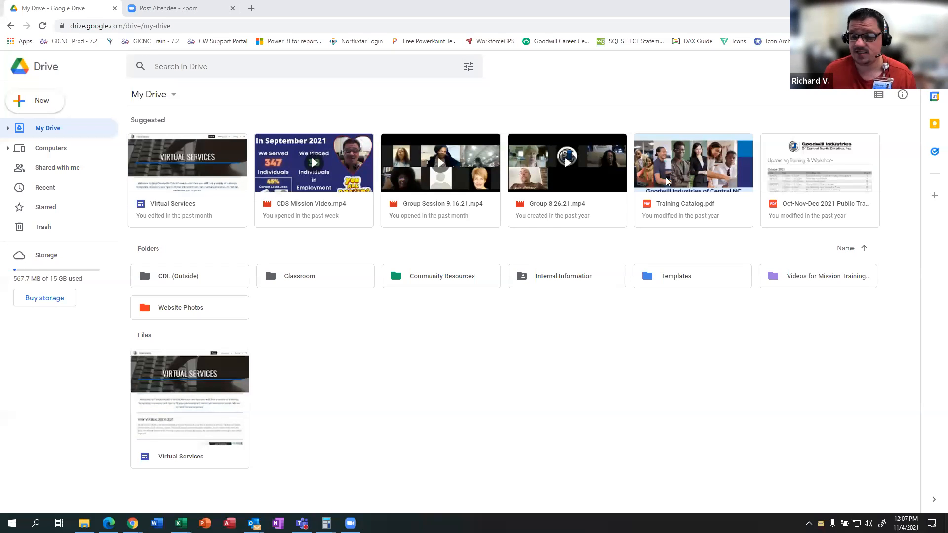
left_click(39, 98)
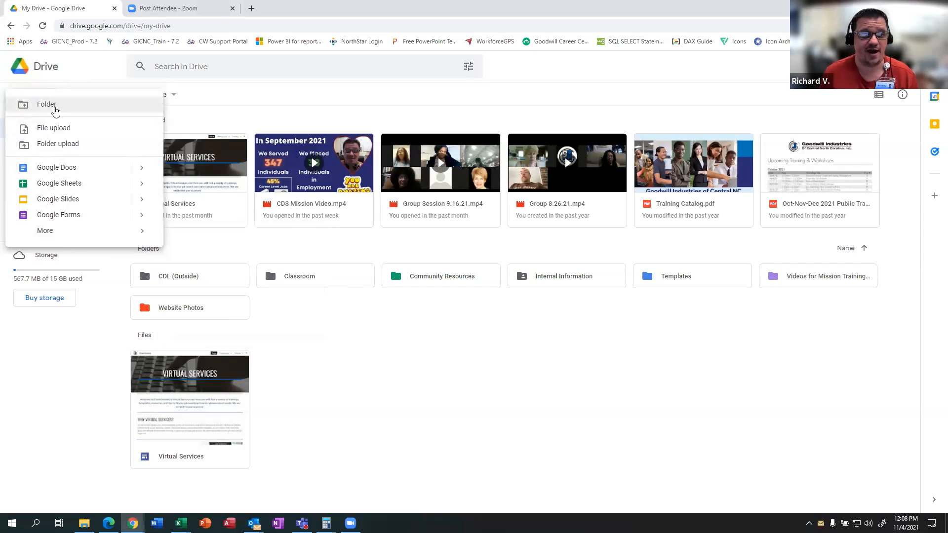
mouse_move(63, 230)
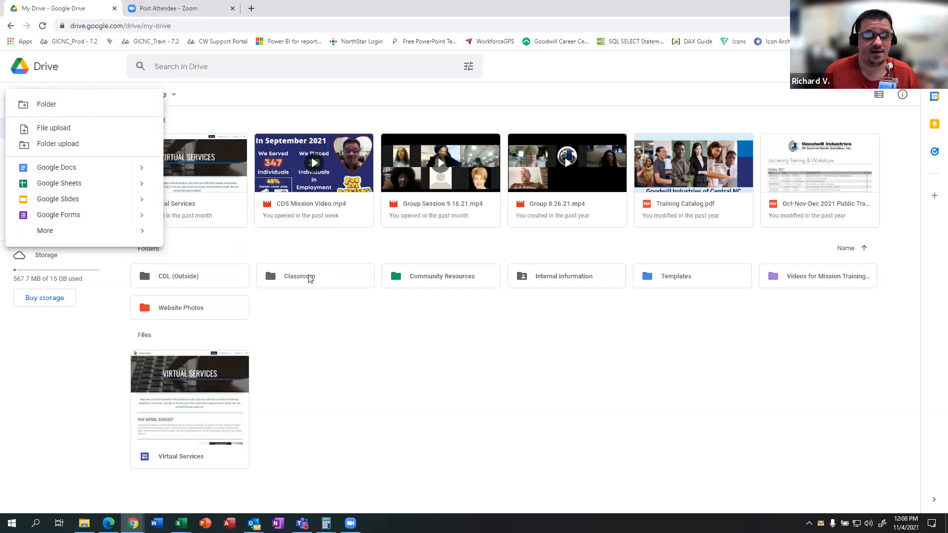
left_click(196, 126)
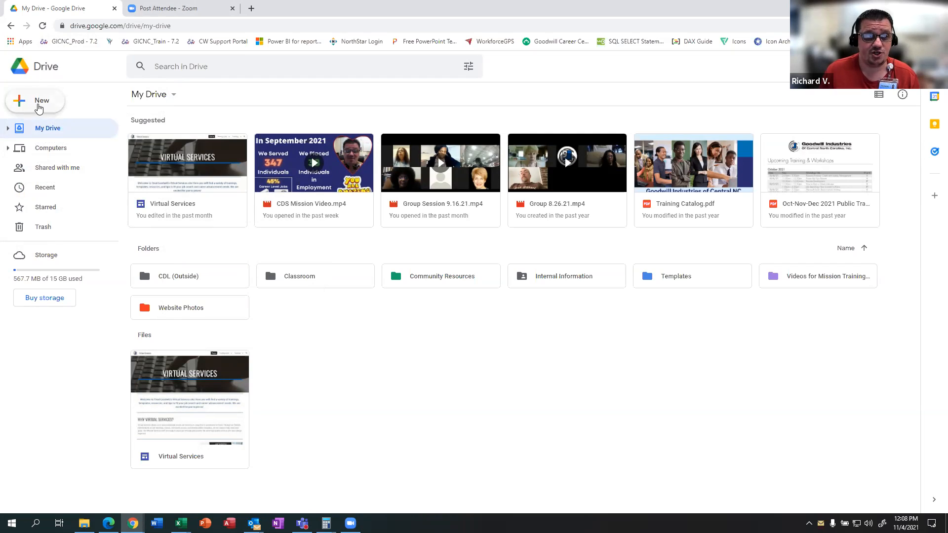
Create a new Google Sites website from My Drive.
left_click(36, 103)
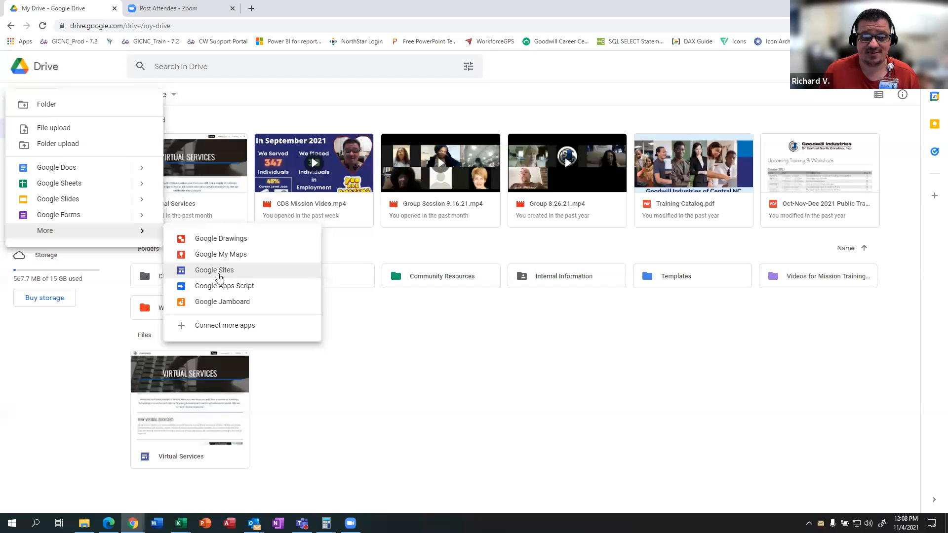
left_click(228, 280)
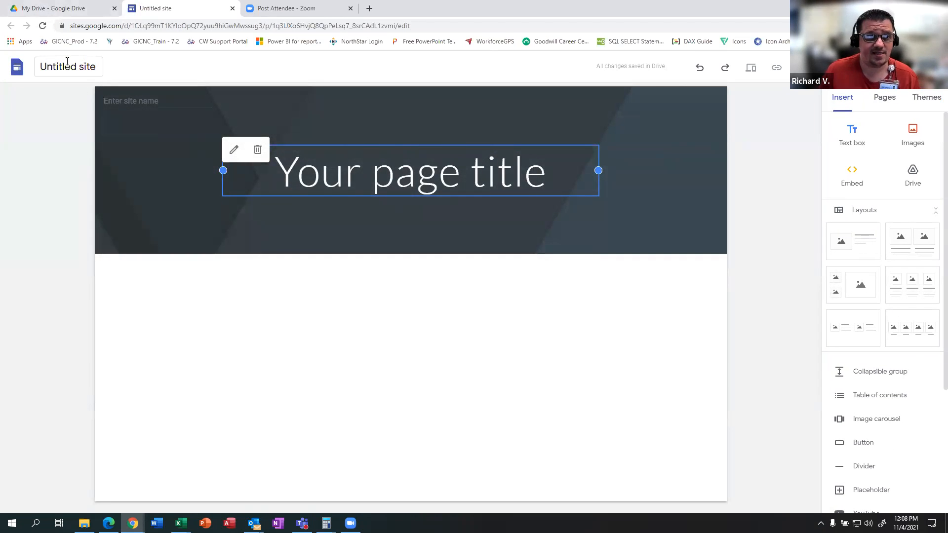
Name the untitled site Fake_TrainingSite so the name also appears in the page header.
left_click(40, 66)
left_click(73, 66)
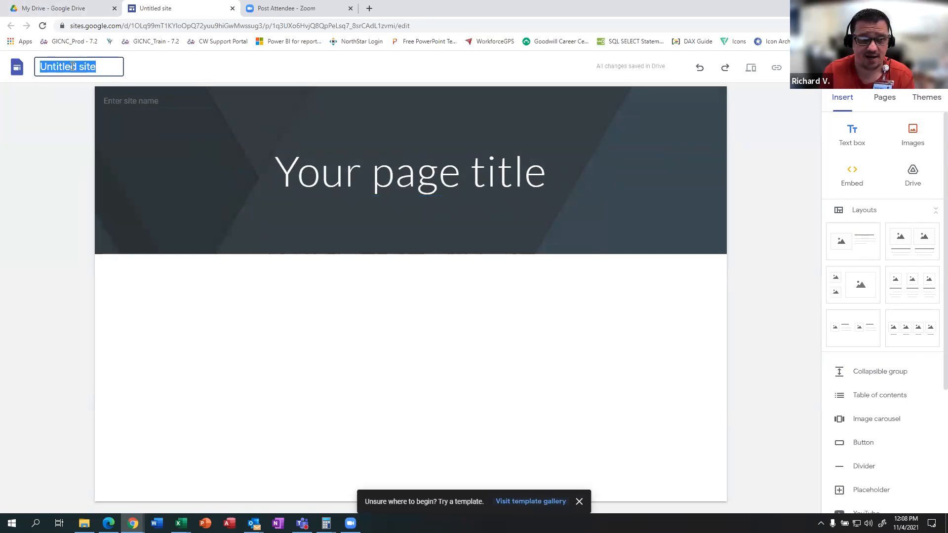
type("Fake_Tarin")
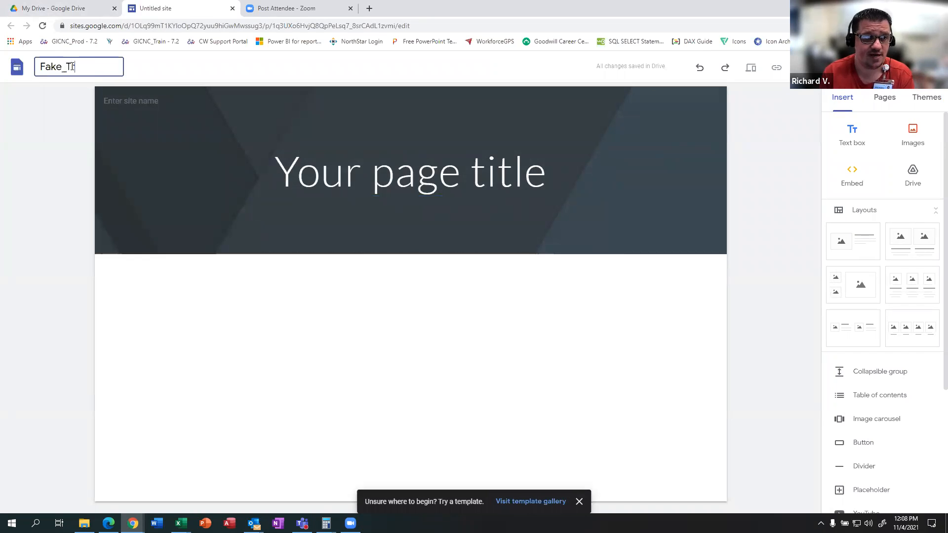
key("BackSpace")
key("BackSpace")
key("BackSpace")
key("BackSpace")
type("rainin")
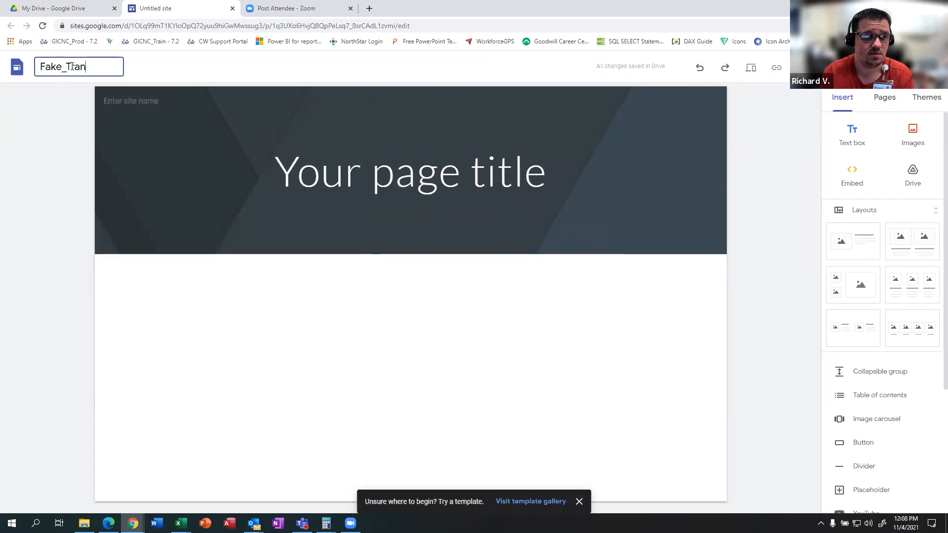
type("gS")
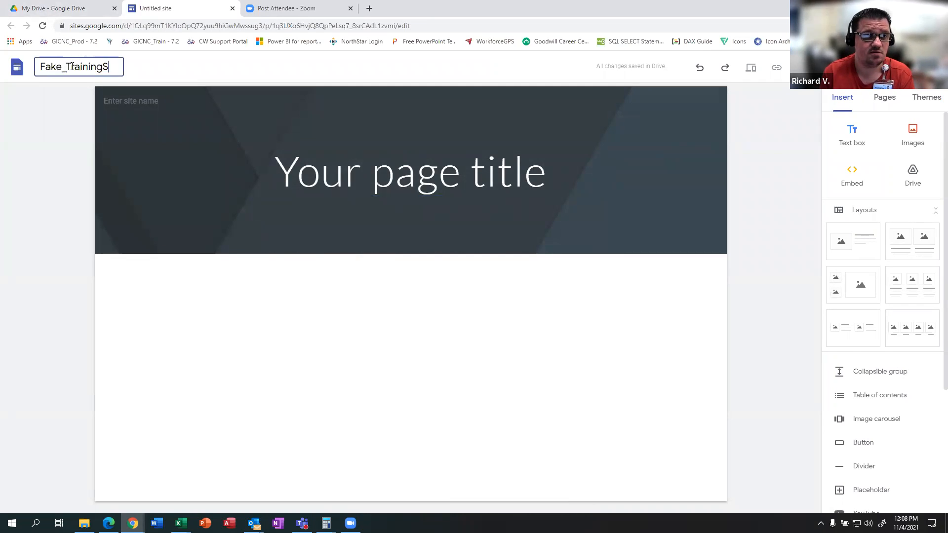
type("ite")
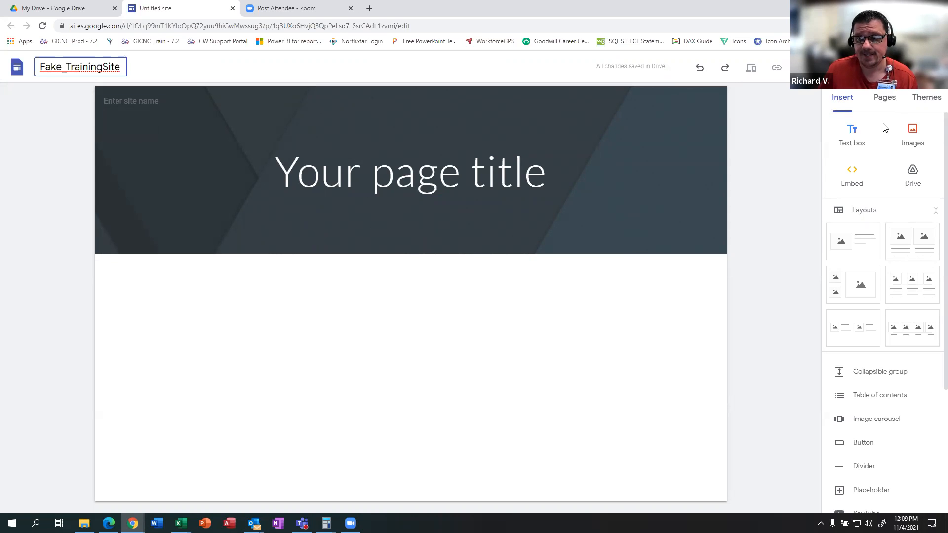
left_click(841, 101)
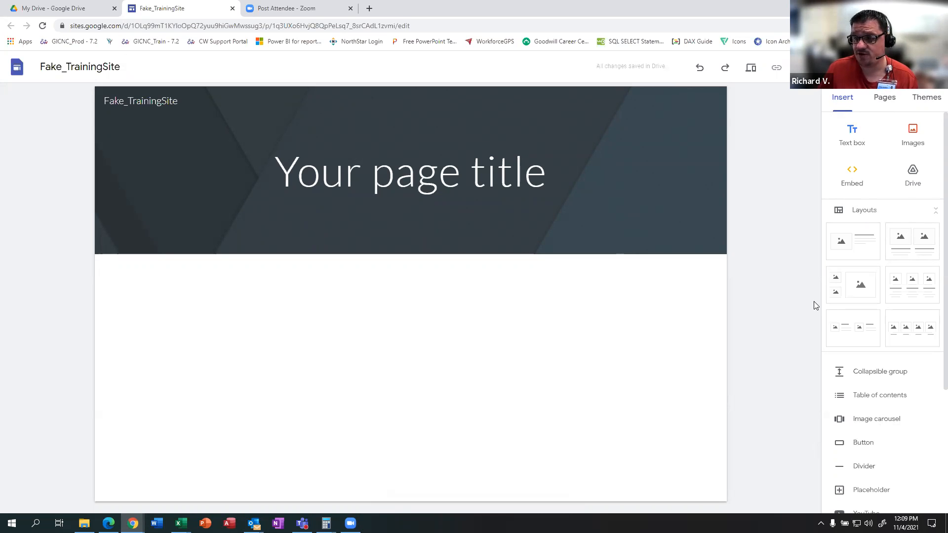
View the site's page list and the form for creating a custom theme, leaving without creating one.
left_click(882, 99)
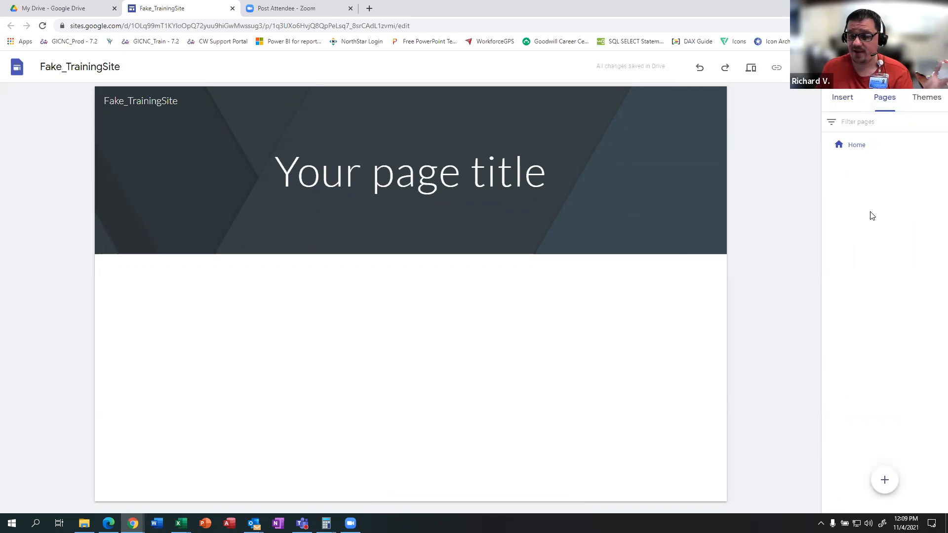
left_click(921, 101)
left_click(882, 162)
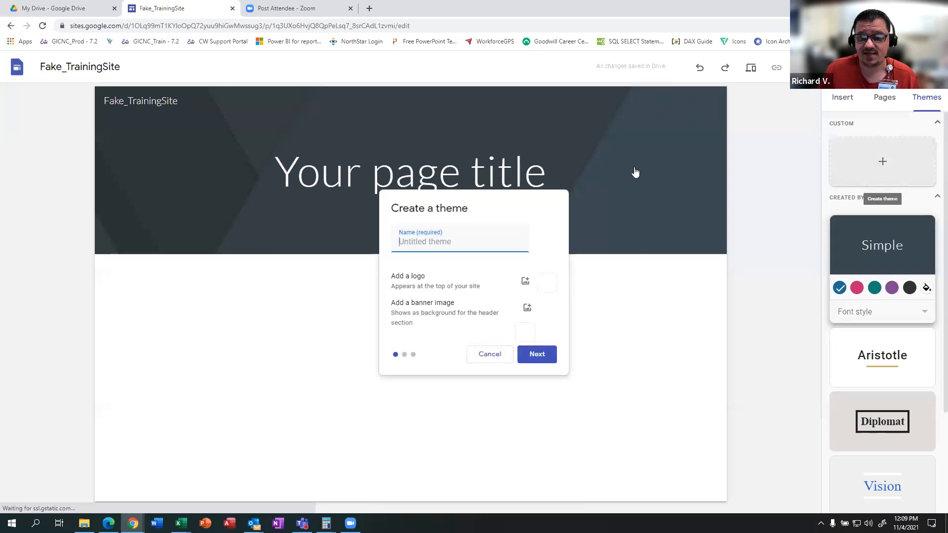
left_click(489, 351)
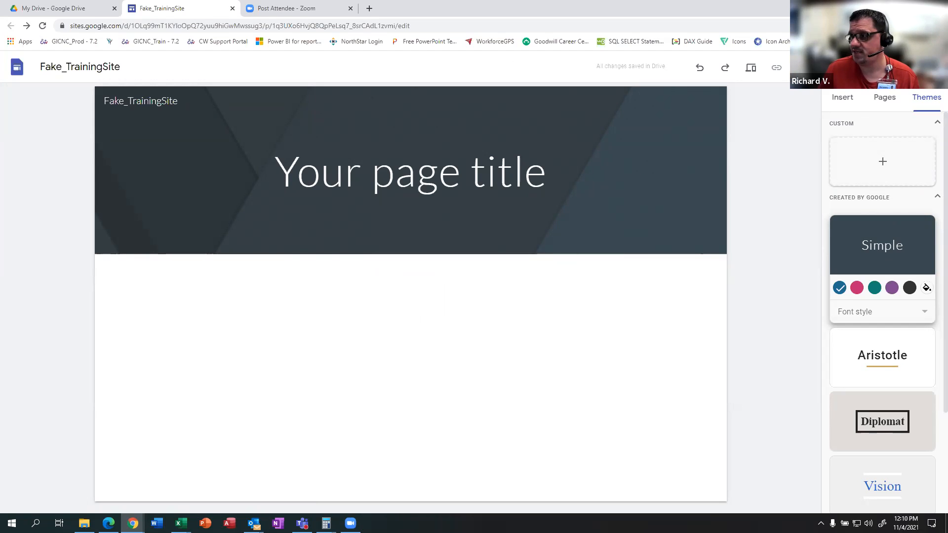
left_click(640, 235)
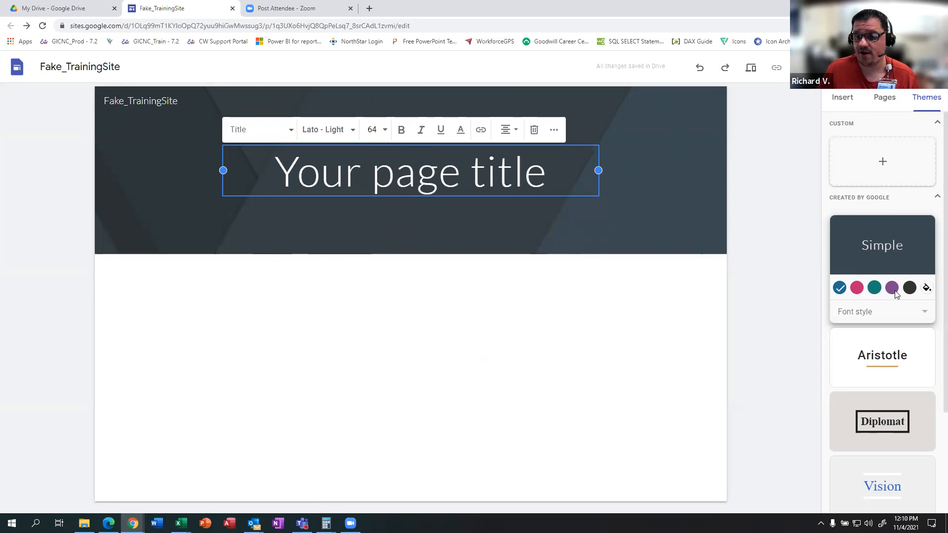
Try the pink, teal, purple and black colors on the Simple theme and open its custom color picker.
left_click(858, 288)
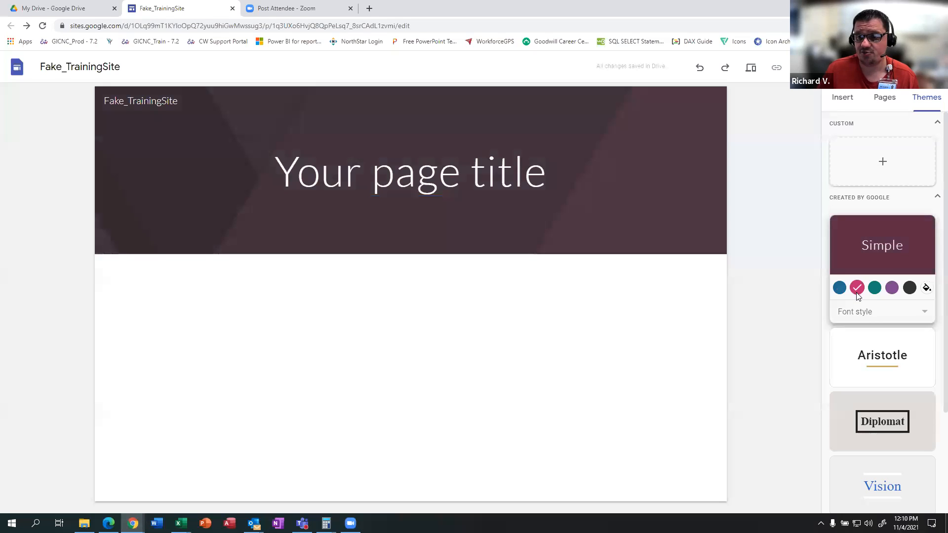
left_click(877, 288)
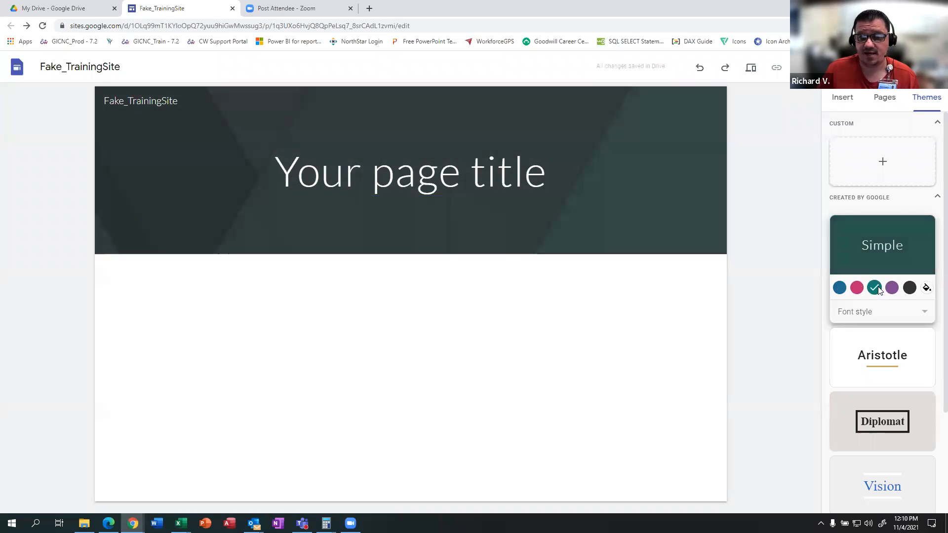
left_click(892, 289)
left_click(910, 288)
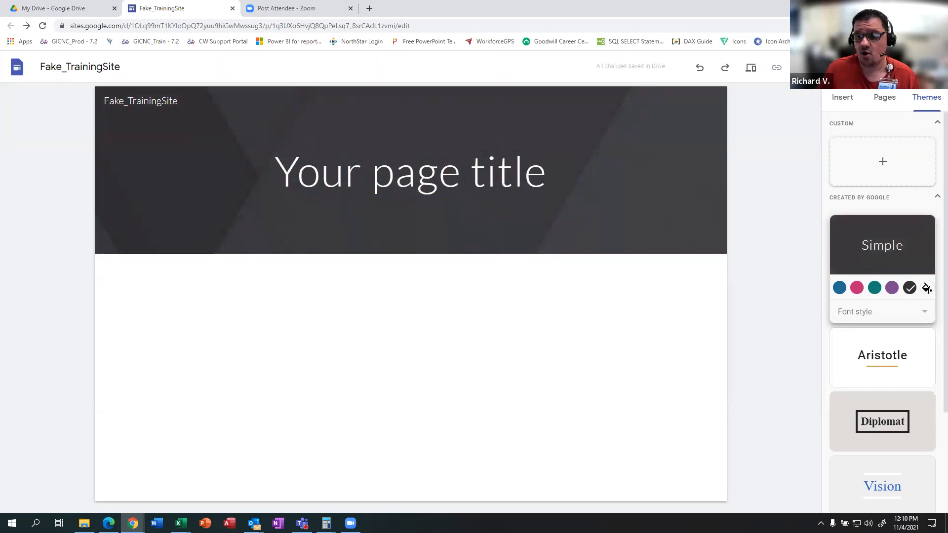
left_click(927, 288)
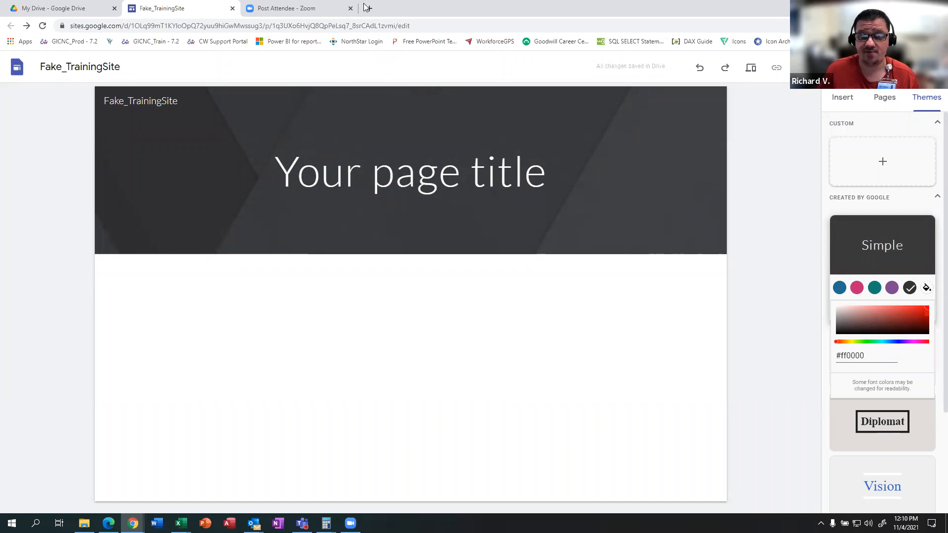
Search for color.adobe in a new browser tab, open the Adobe Color wheel and dismiss its What's New window.
key("ctrl+t")
left_click(307, 25)
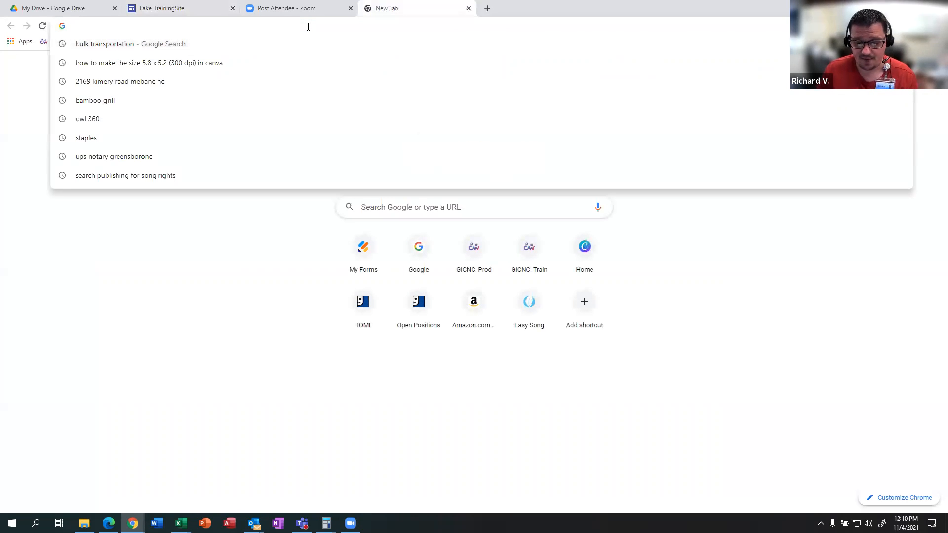
type("color.adob")
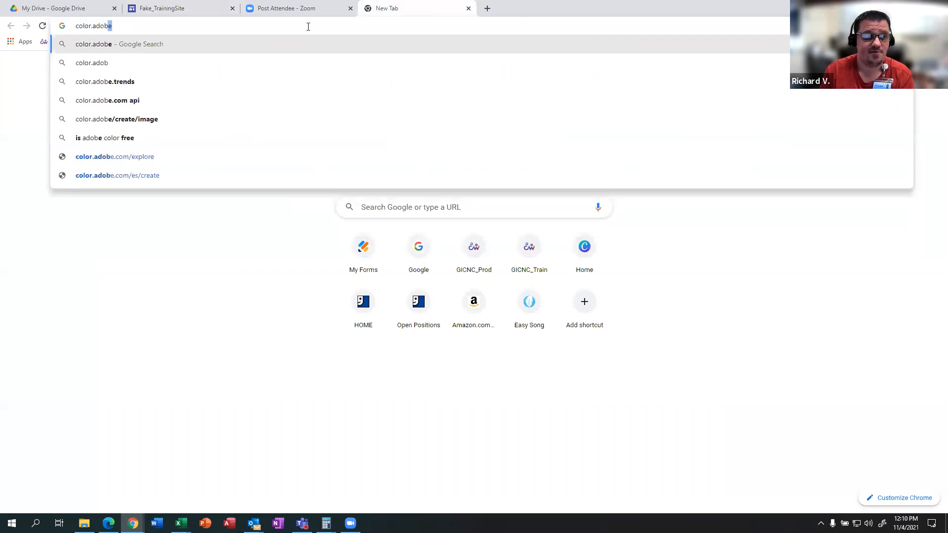
key("Return")
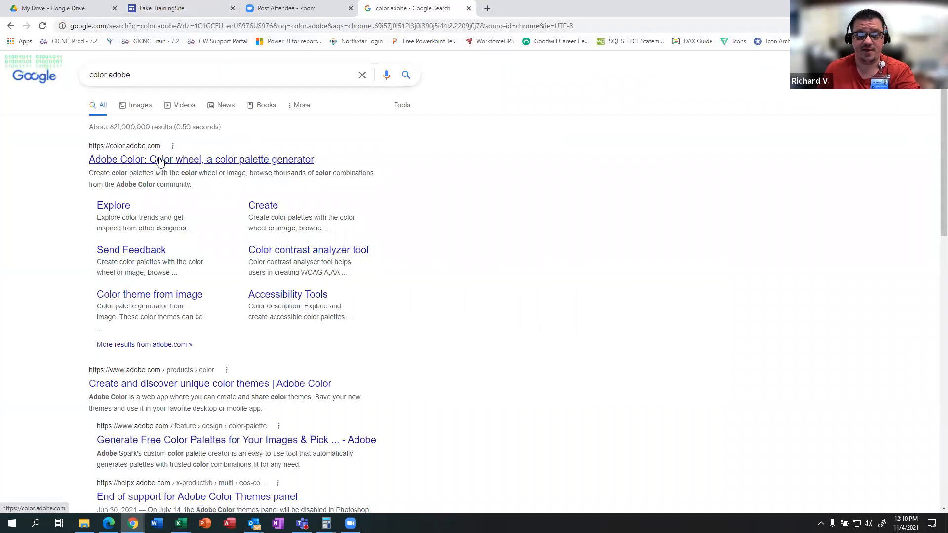
left_click(139, 161)
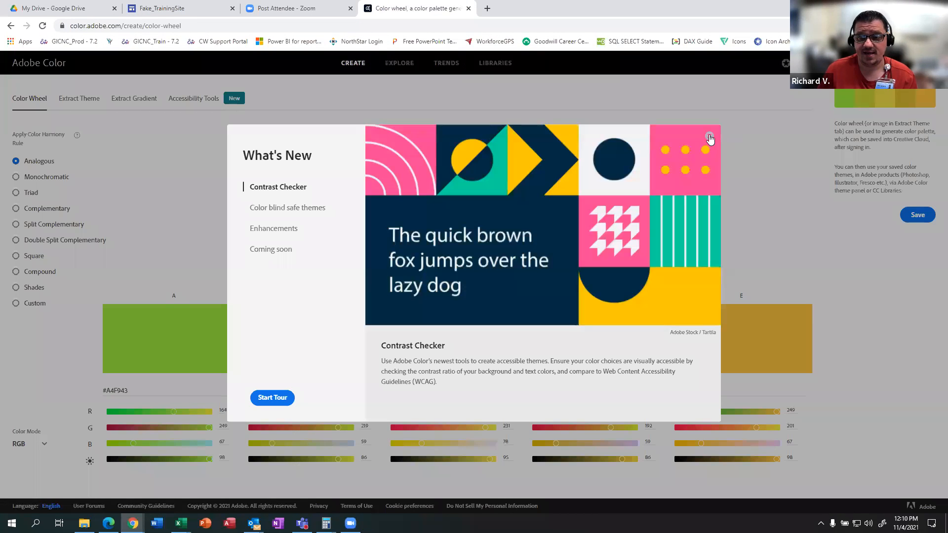
left_click(709, 137)
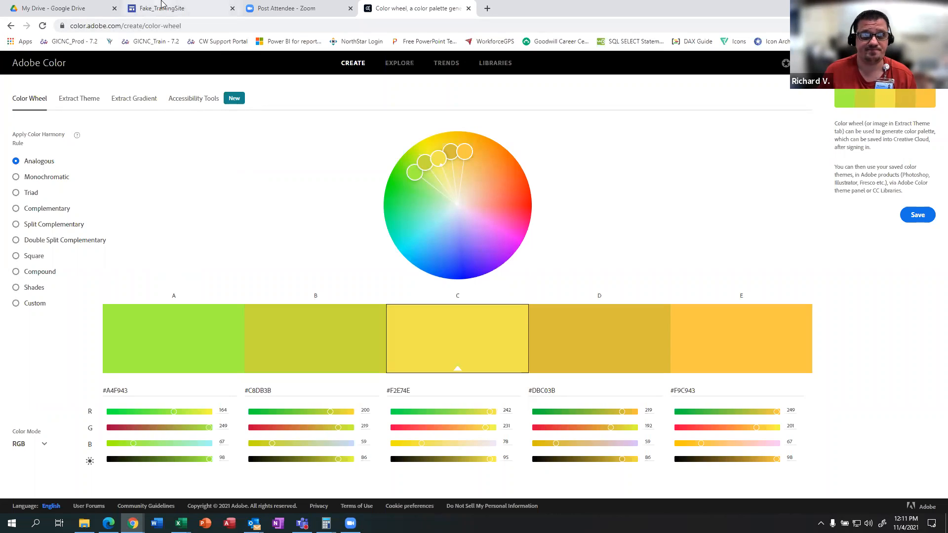
Return to the Google Sites editor and try the Diplomat, Aristotle, Vision, Level and Impression themes on the site.
left_click(187, 10)
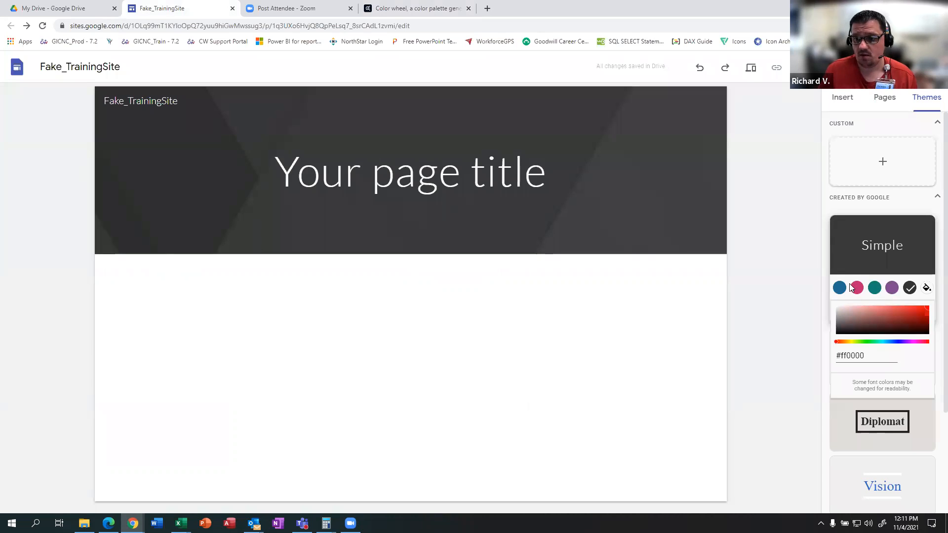
left_click(859, 208)
scroll(888, 257, "down", 3)
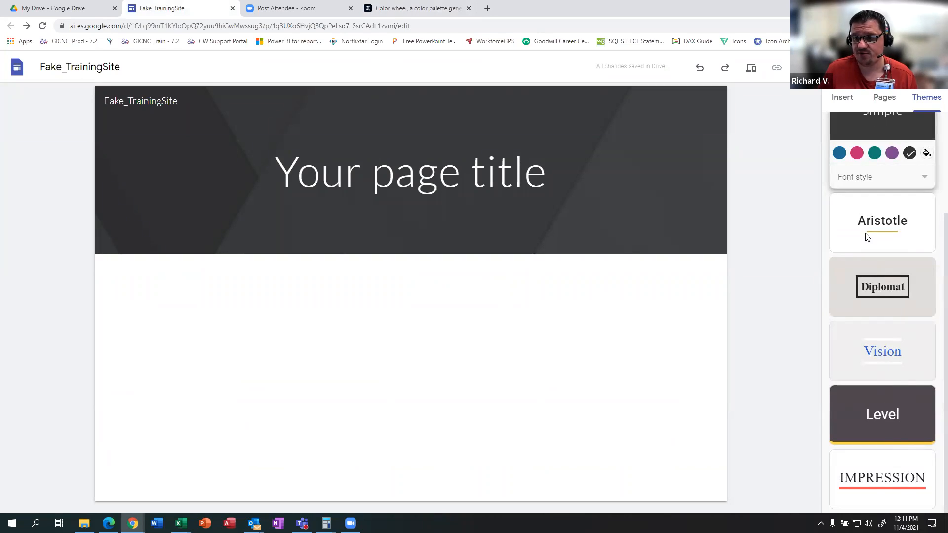
left_click(881, 292)
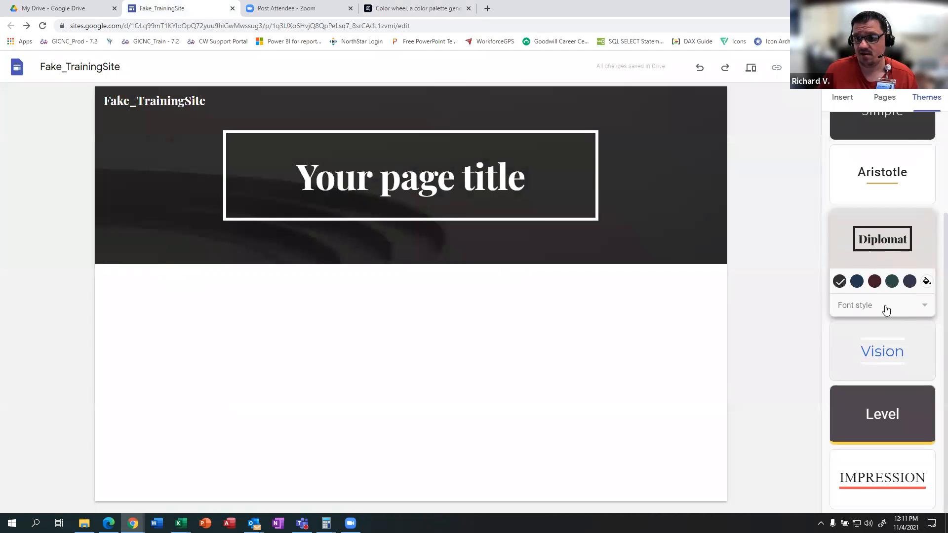
left_click(867, 308)
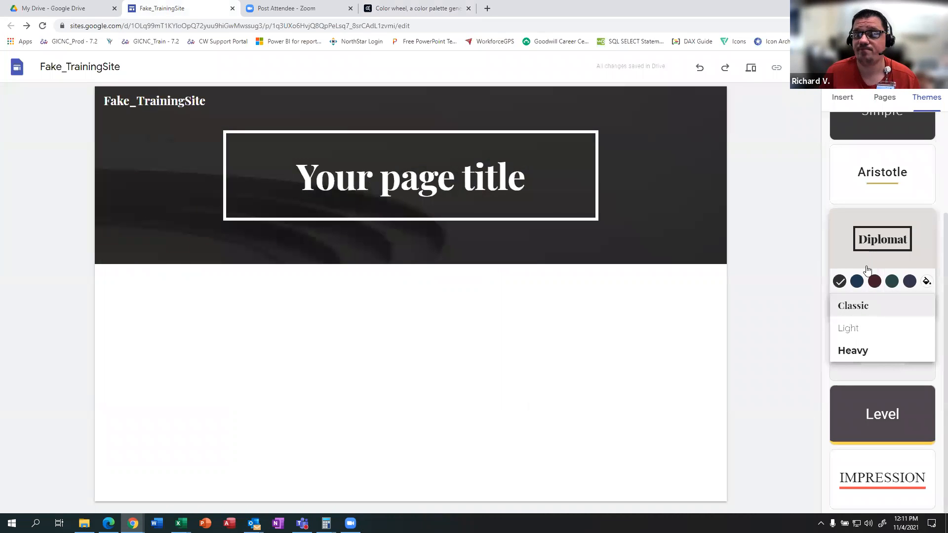
left_click(884, 171)
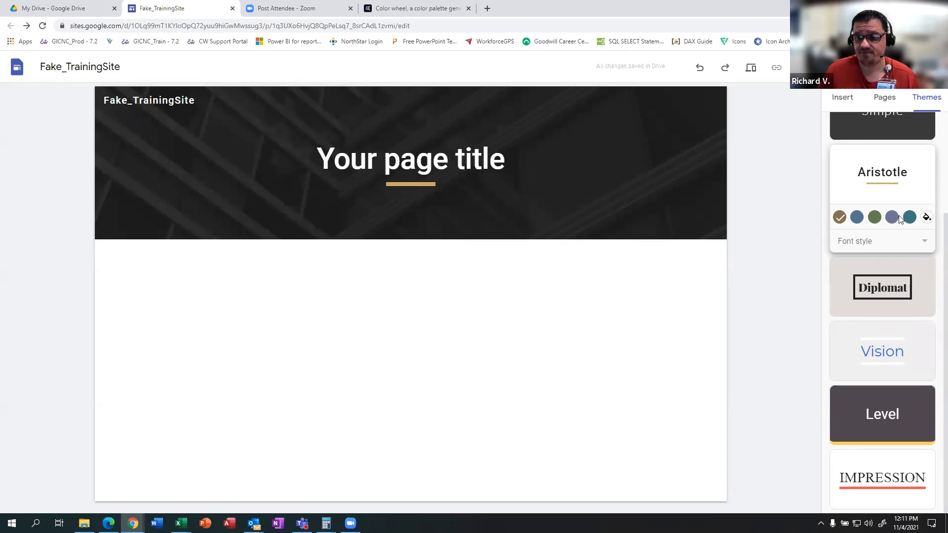
left_click(880, 353)
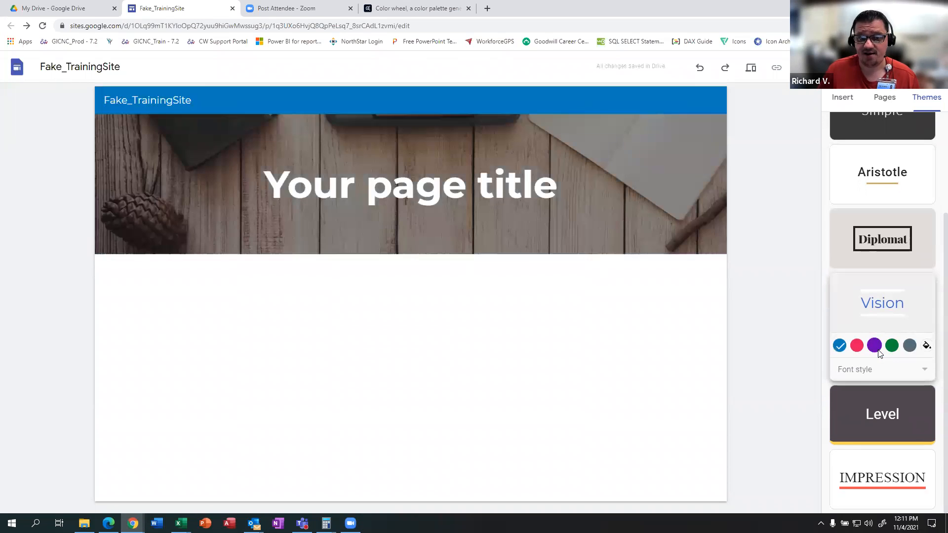
left_click(886, 403)
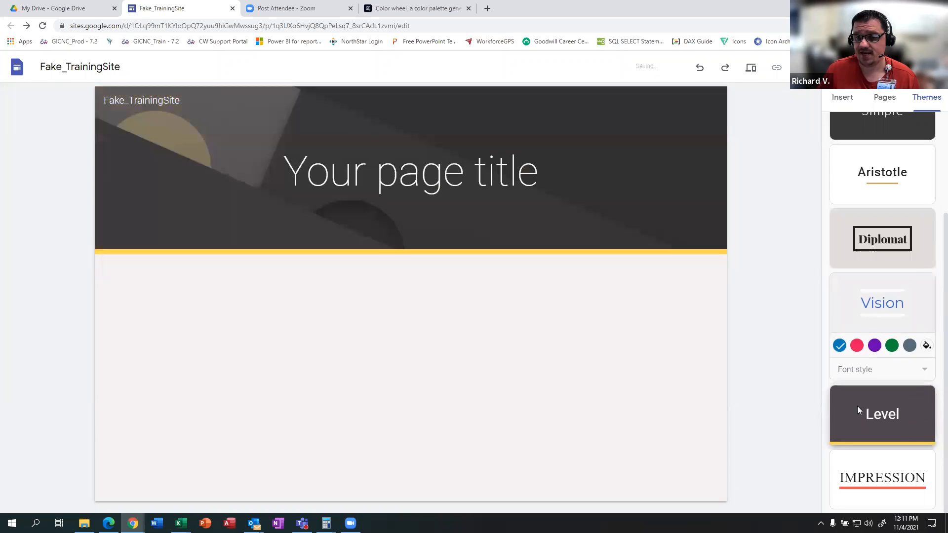
left_click(894, 467)
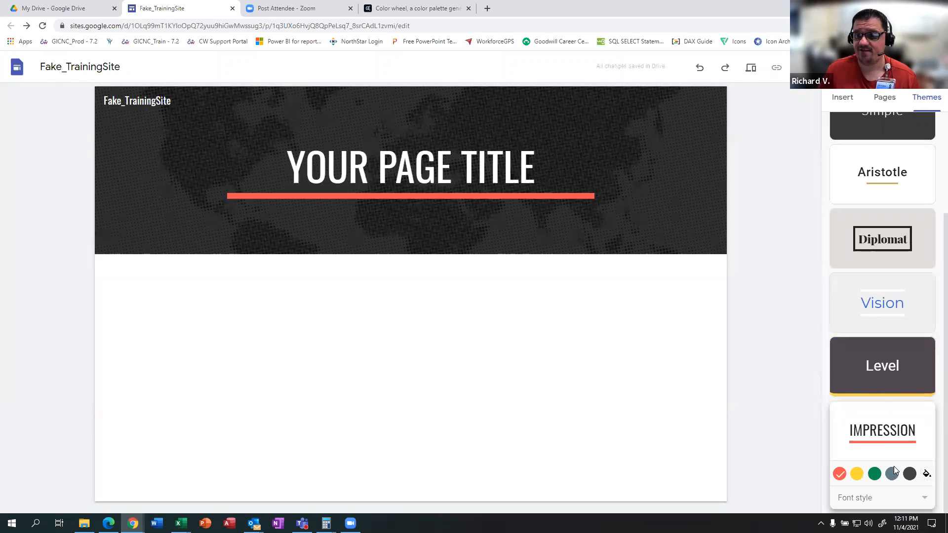
Apply the Vision theme to the site and select the Home page in its page list.
left_click(883, 317)
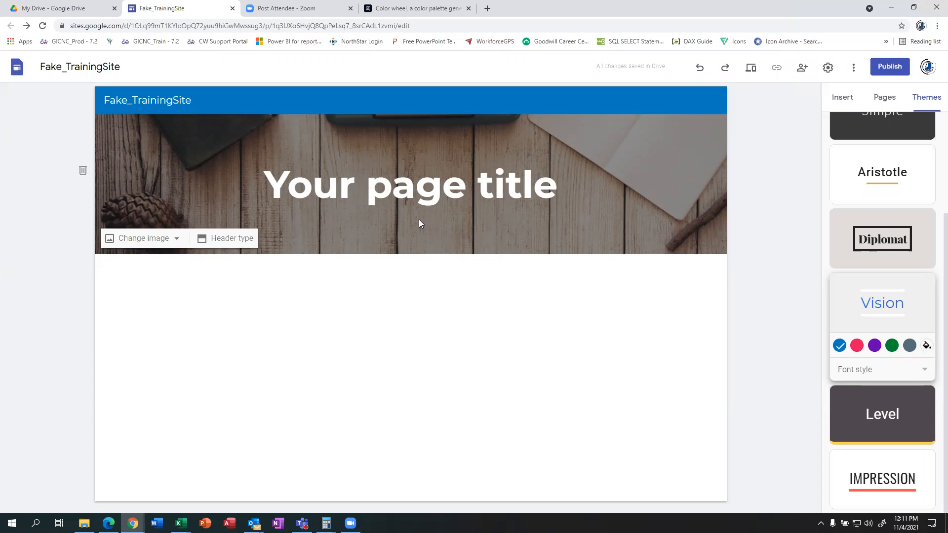
left_click(886, 98)
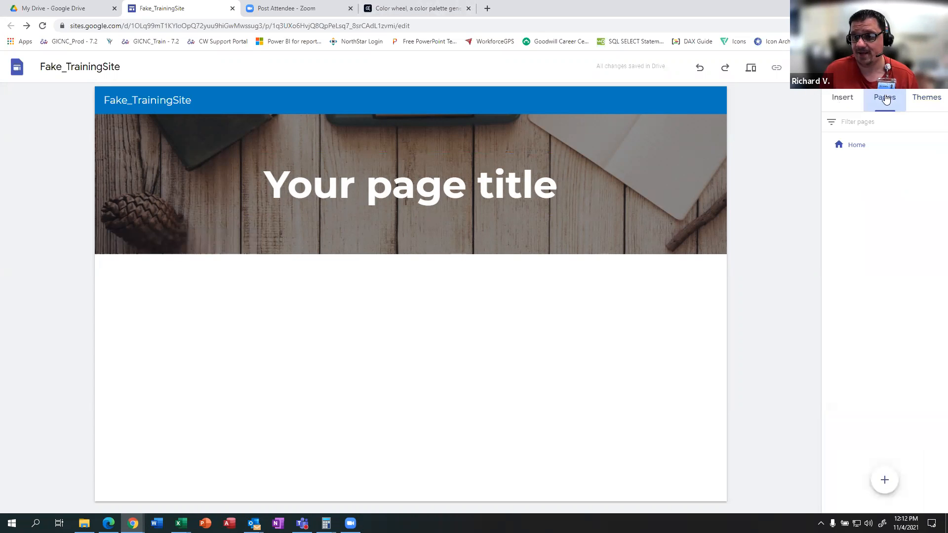
left_click(858, 149)
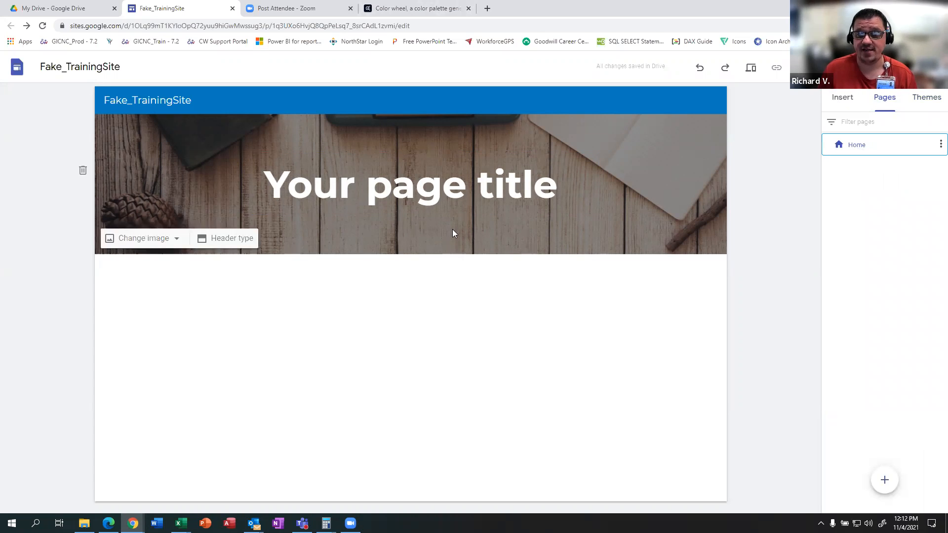
Replace the placeholder page title in the Home page header with Non-Profit Resource Bucket.
left_click(430, 189)
triple_click(431, 189)
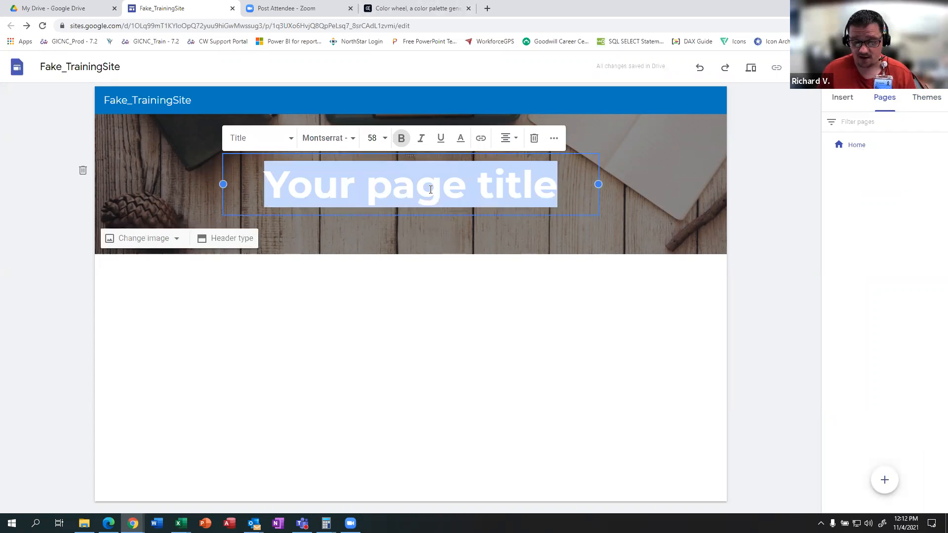
type("Non")
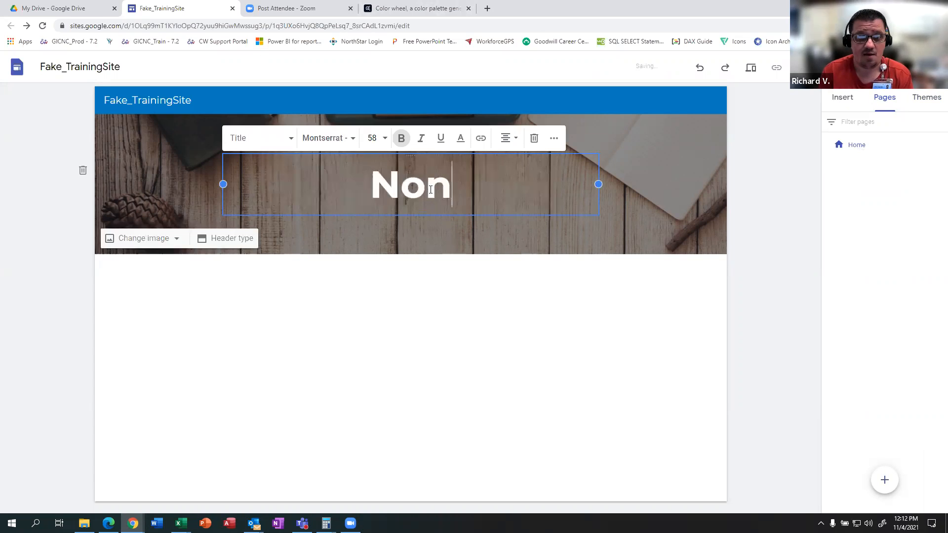
type("-Profit Resource ")
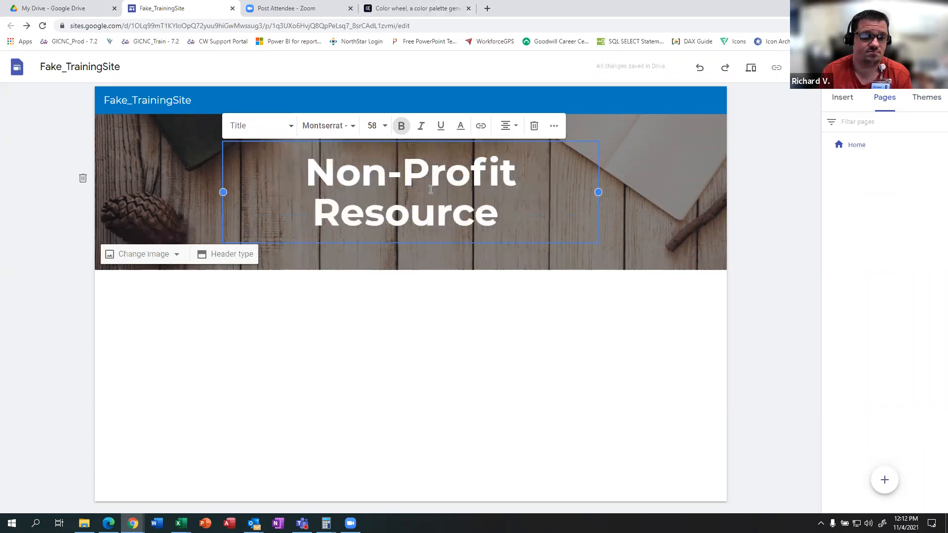
type("Bucket")
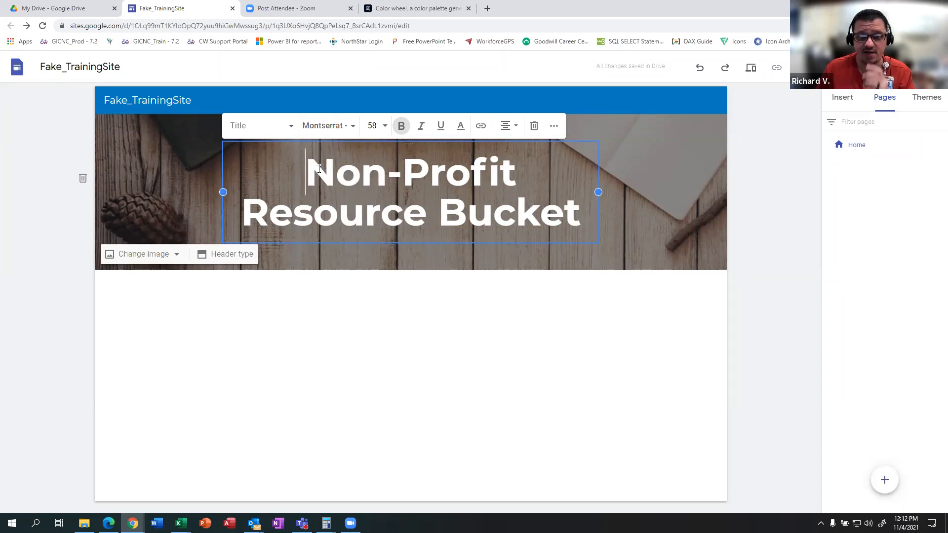
Try the Heading and Subheading text styles on the whole page title and return it to the Title style.
left_click_drag(306, 170, 656, 243)
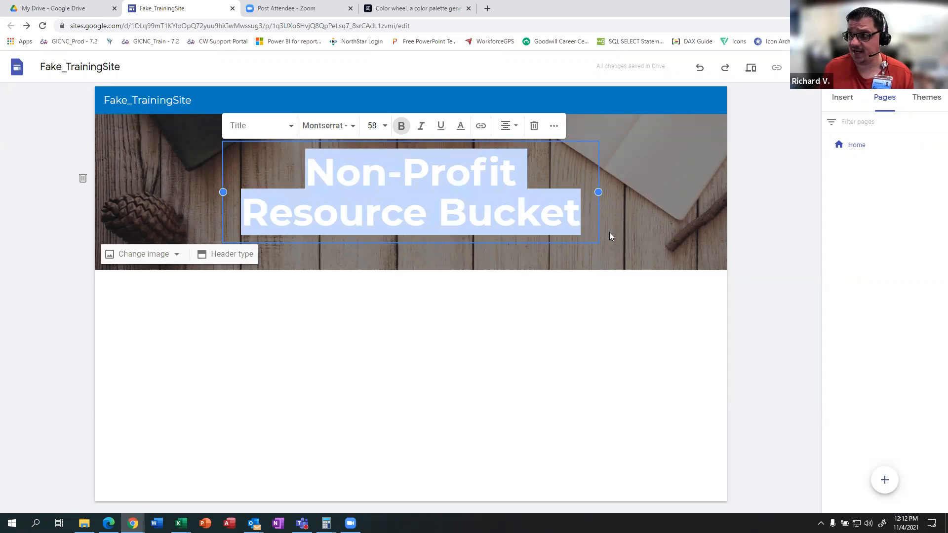
left_click(387, 305)
left_click(380, 213)
left_click_drag(316, 185, 644, 254)
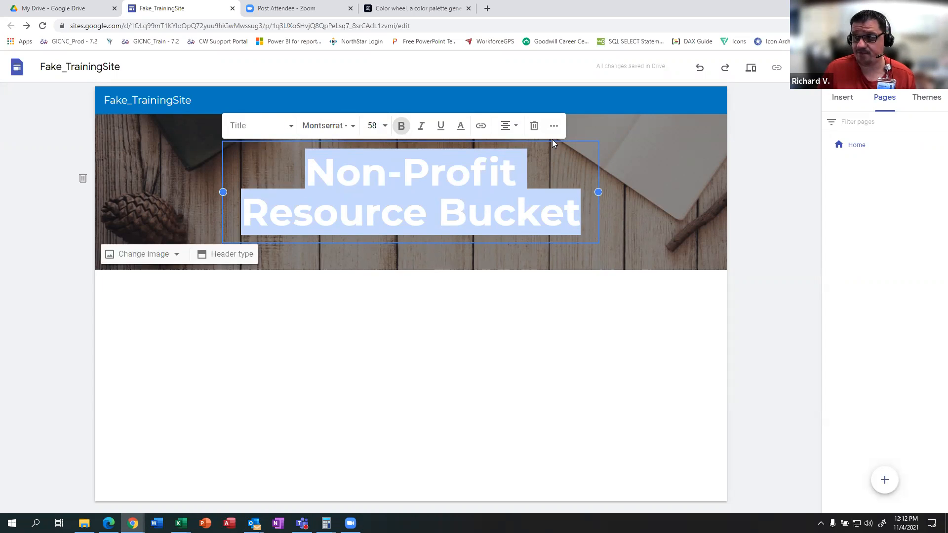
left_click(291, 126)
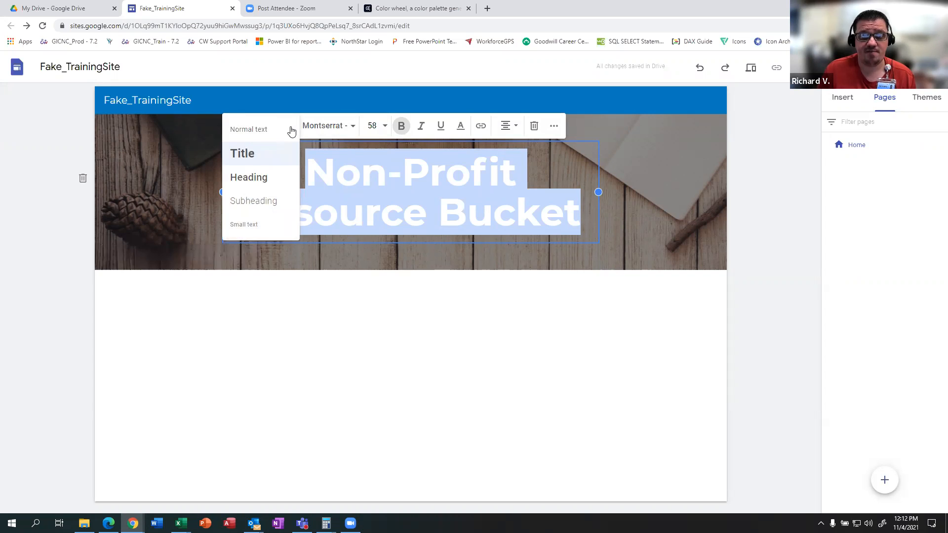
left_click(264, 177)
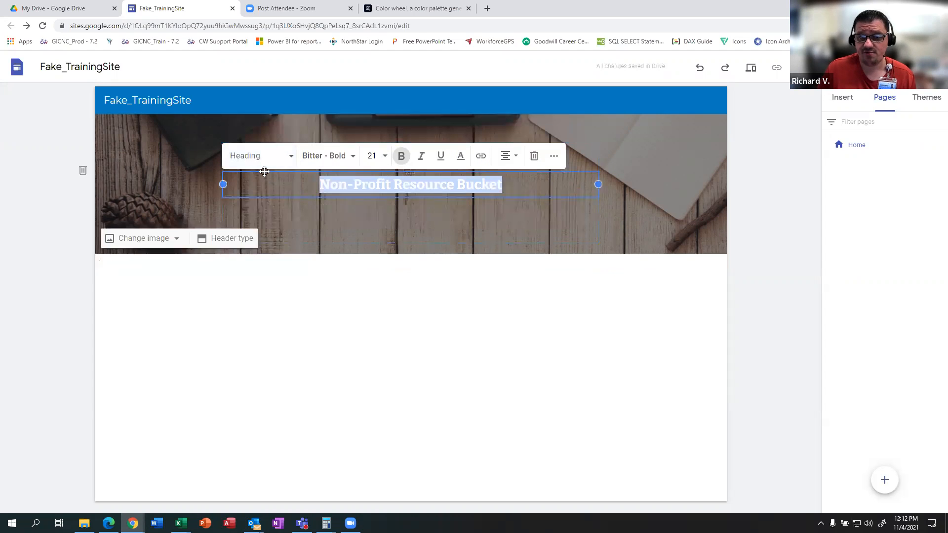
left_click(289, 156)
left_click(273, 236)
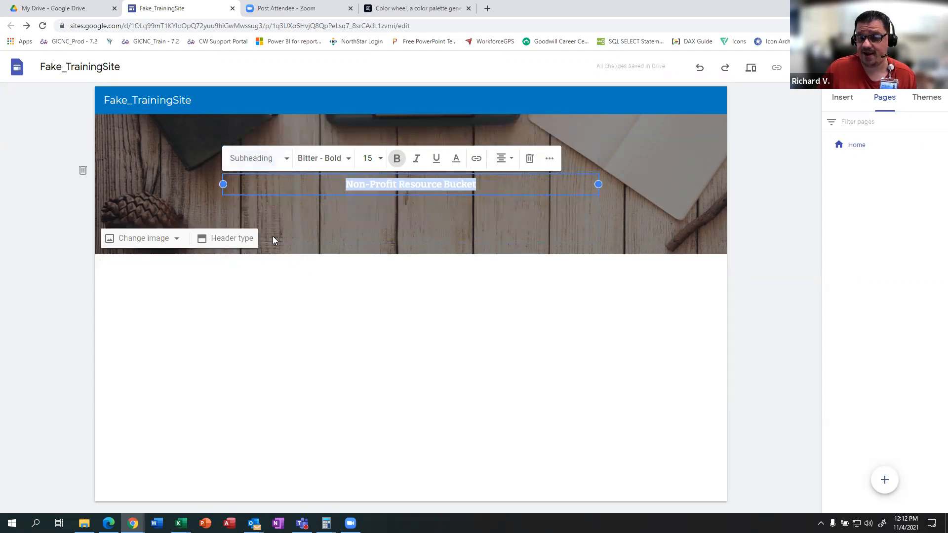
left_click(279, 158)
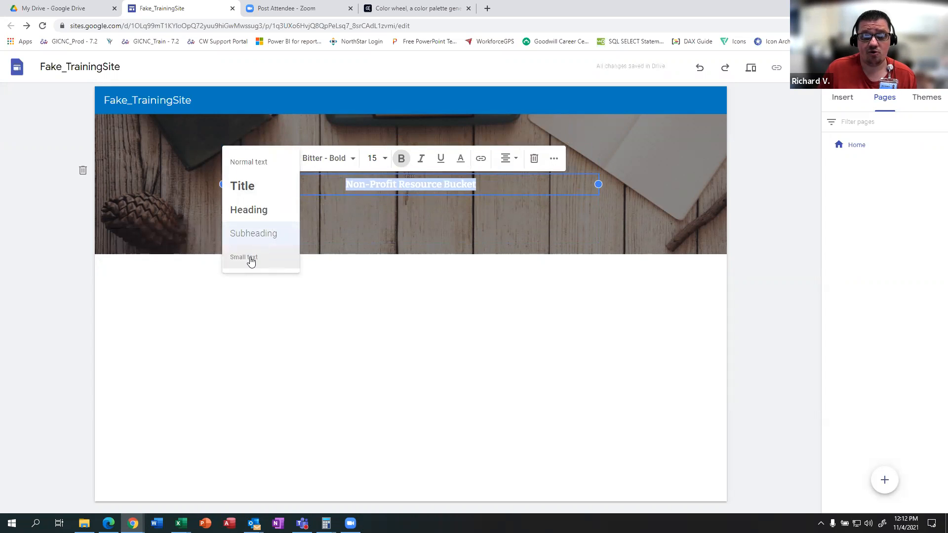
left_click(262, 187)
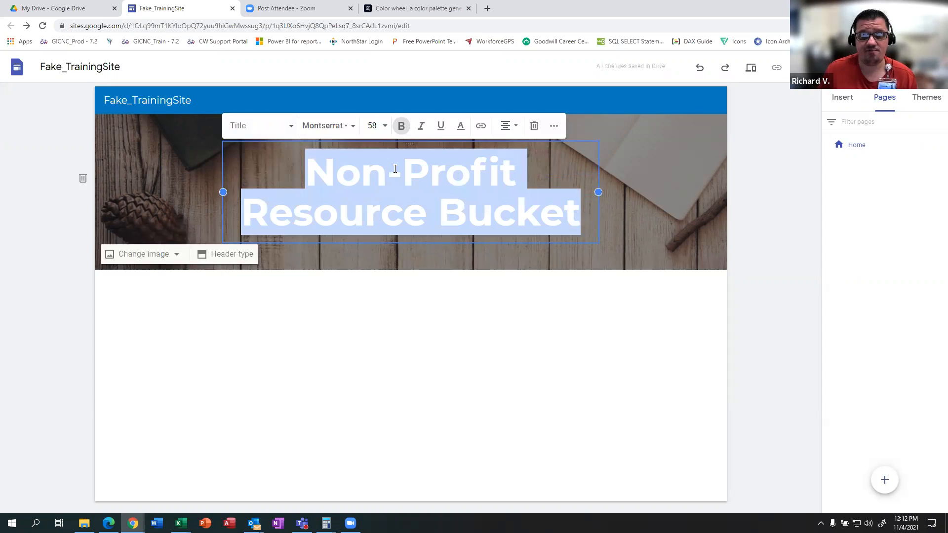
Change the page title's font to Roboto in the Bold weight.
left_click(348, 125)
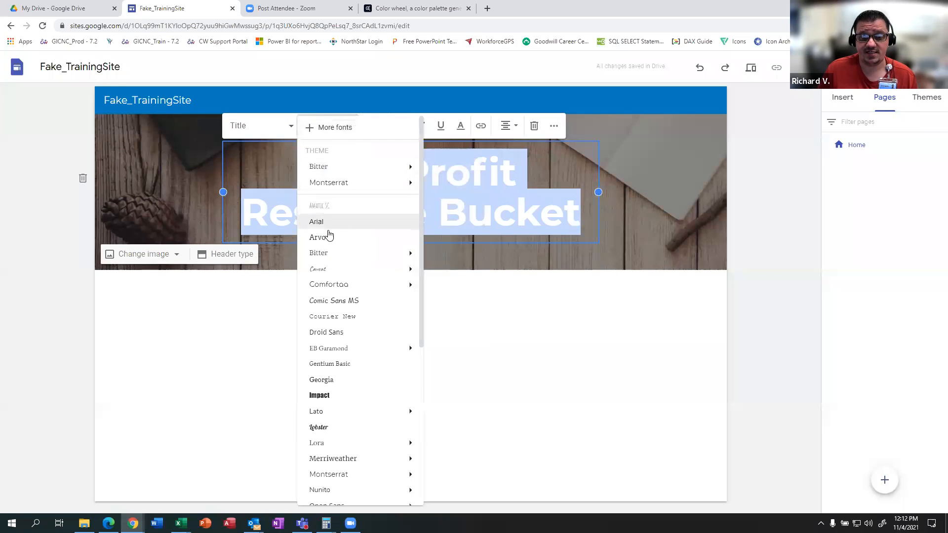
scroll(346, 316, "down", 3)
scroll(355, 314, "down", 3)
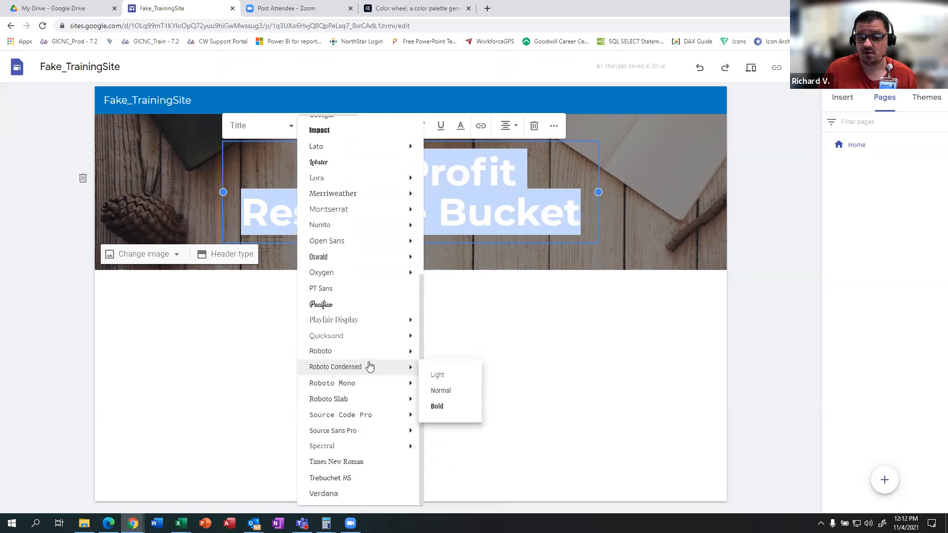
mouse_move(360, 351)
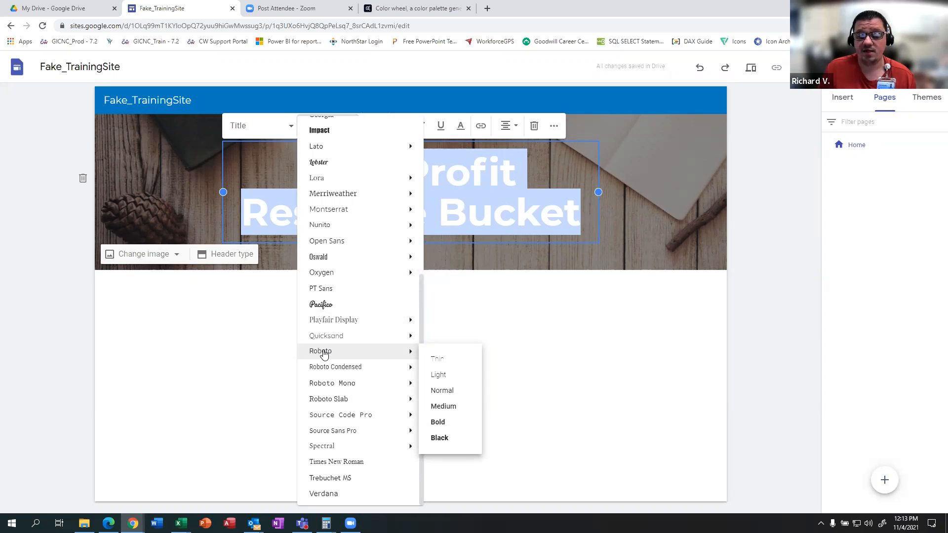
left_click(447, 360)
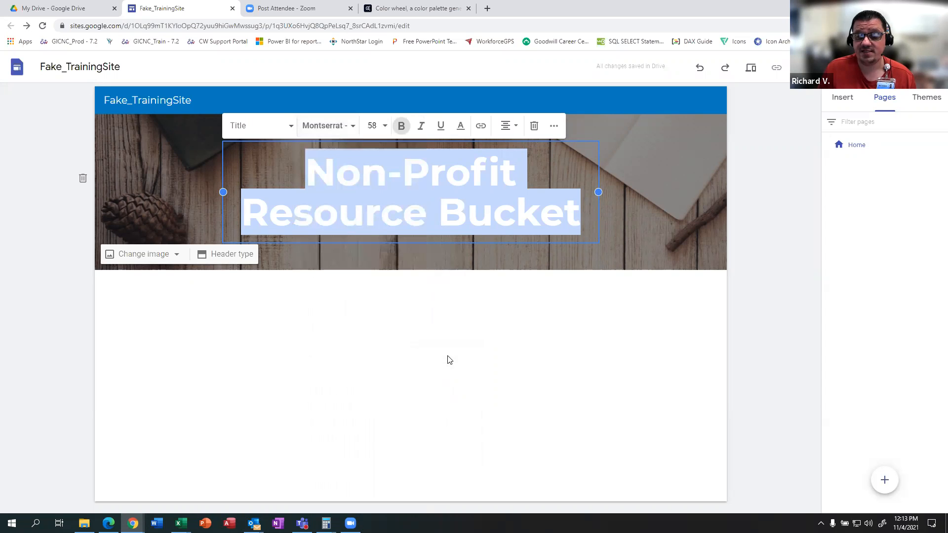
left_click(348, 125)
scroll(340, 355, "down", 5)
mouse_move(342, 385)
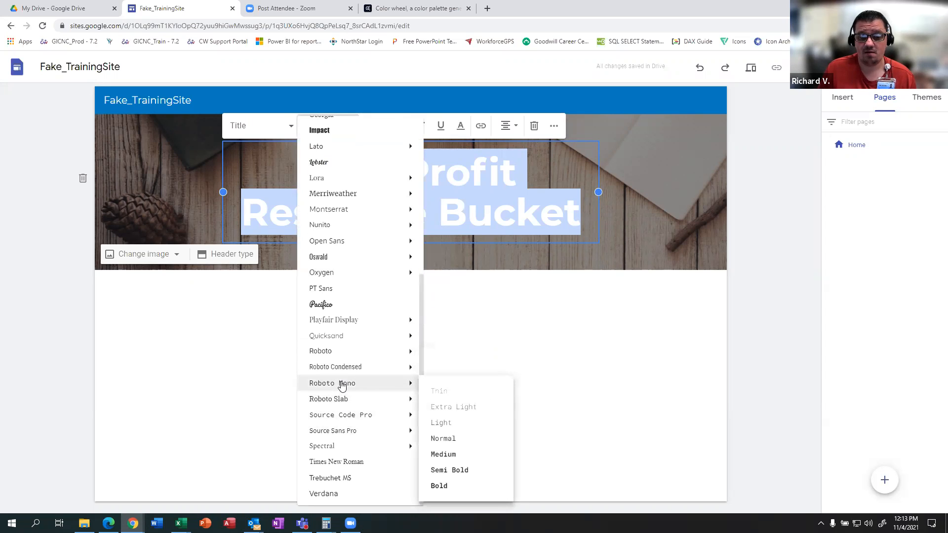
mouse_move(405, 351)
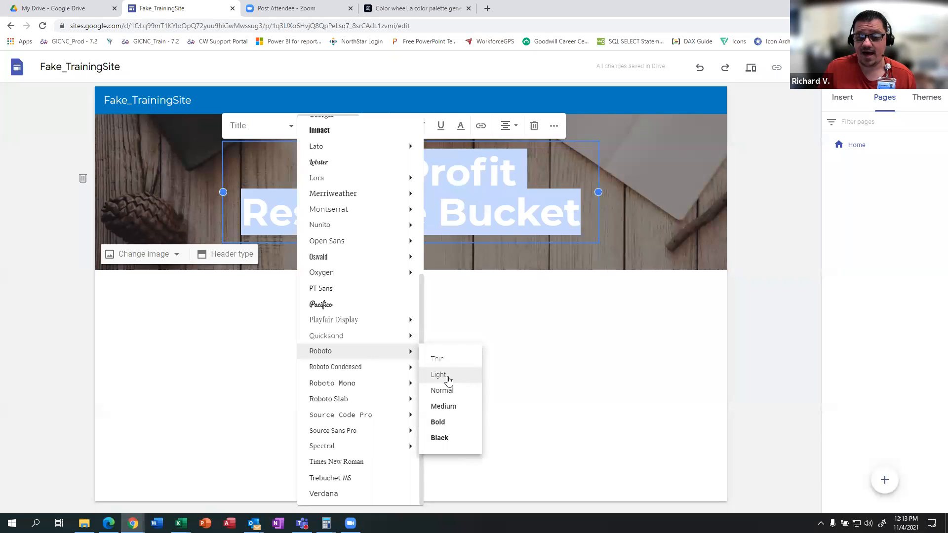
left_click(451, 424)
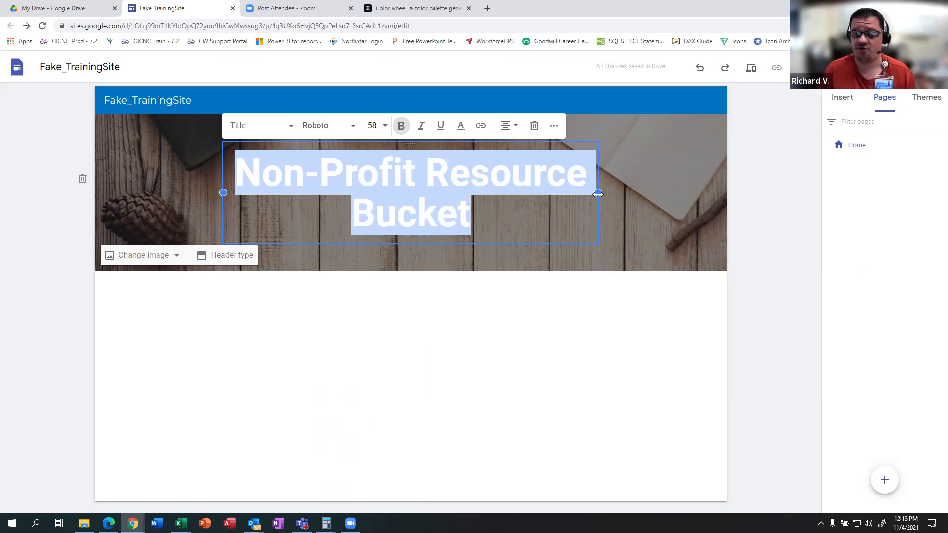
Widen the title's text box on both sides so that Non-Profit Resource Bucket fits on one line.
left_click_drag(221, 189, 126, 192)
left_click_drag(598, 193, 694, 181)
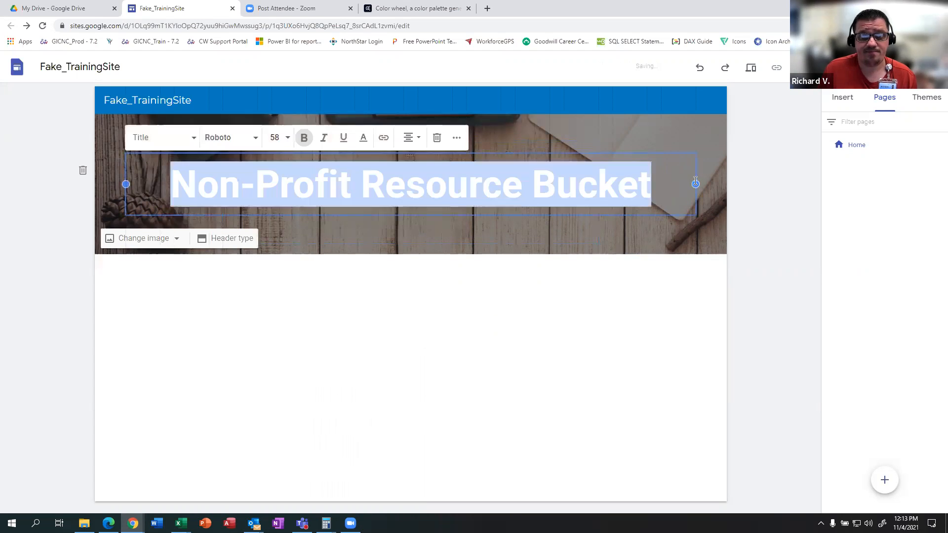
left_click(424, 226)
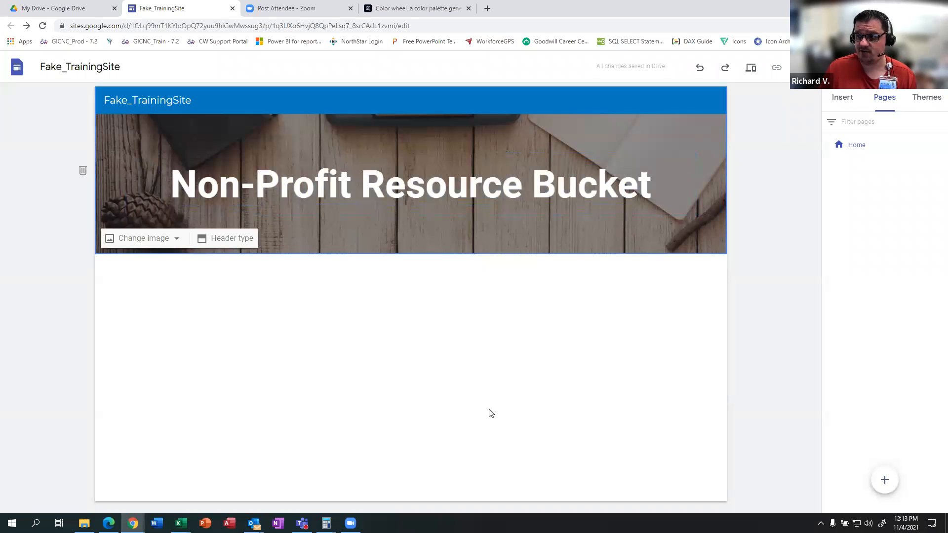
Examine the font sizes, text color palette and custom color picker for the word Resource in the title.
double_click(384, 181)
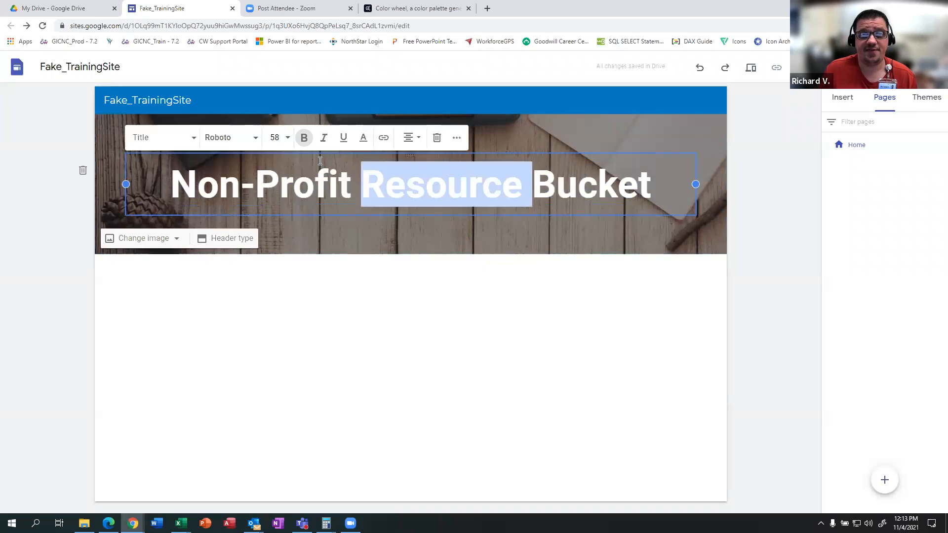
left_click(277, 137)
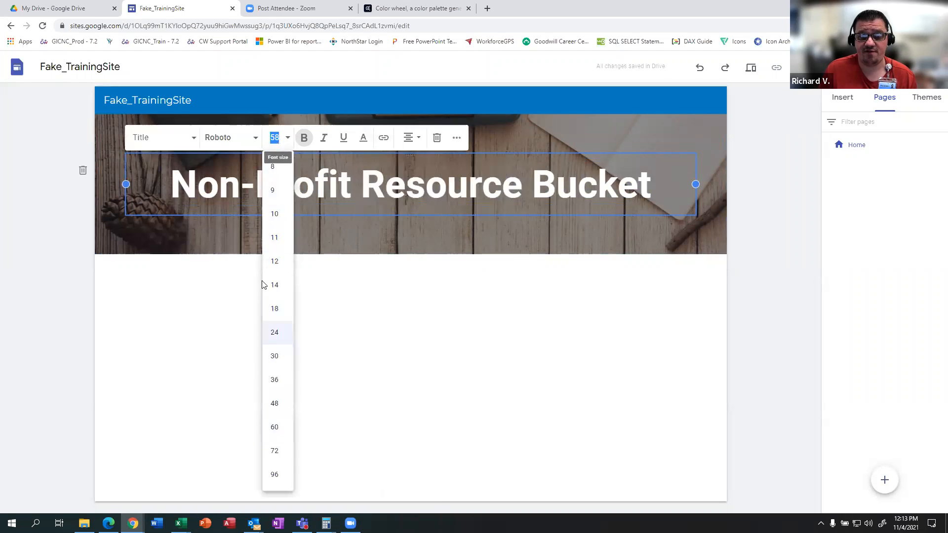
left_click(363, 137)
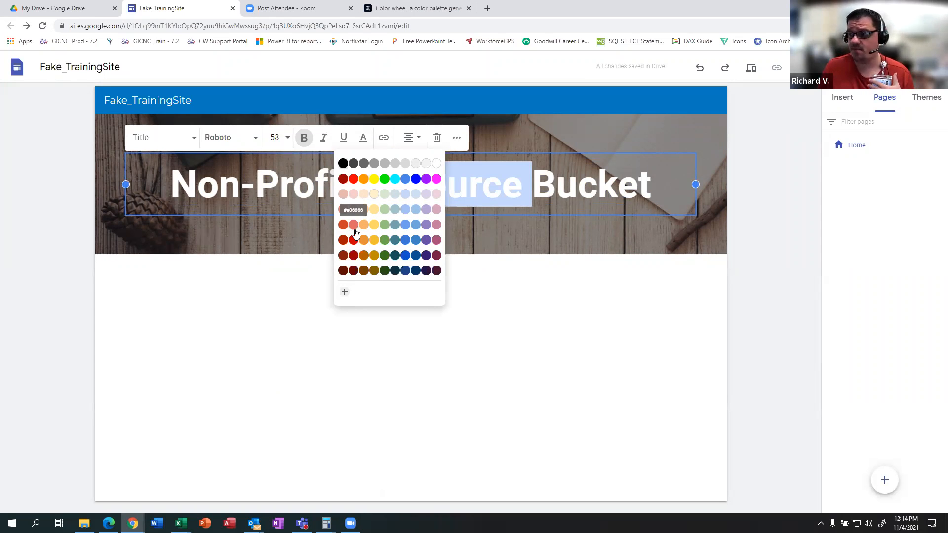
left_click(345, 292)
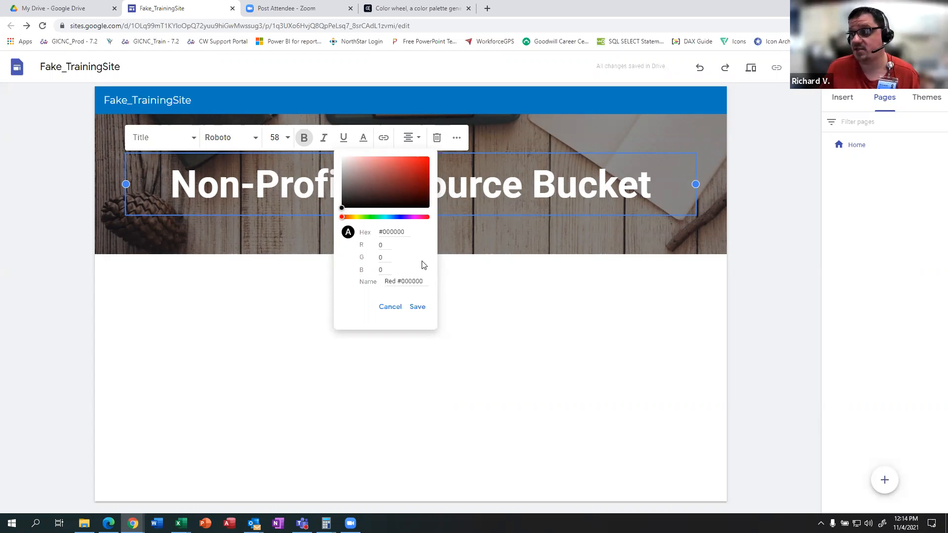
left_click(338, 141)
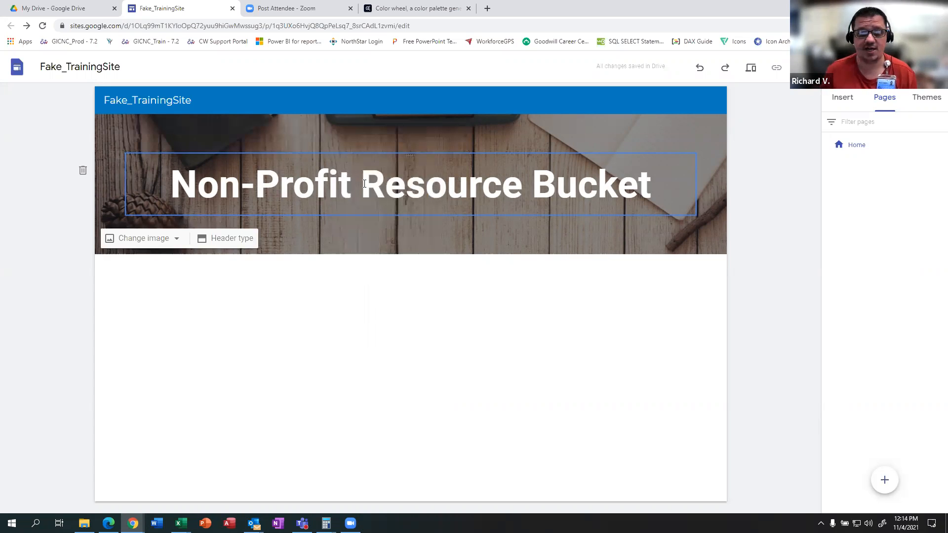
Examine the text and link fields for inserting a link in the title, and close them without adding one.
left_click(426, 186)
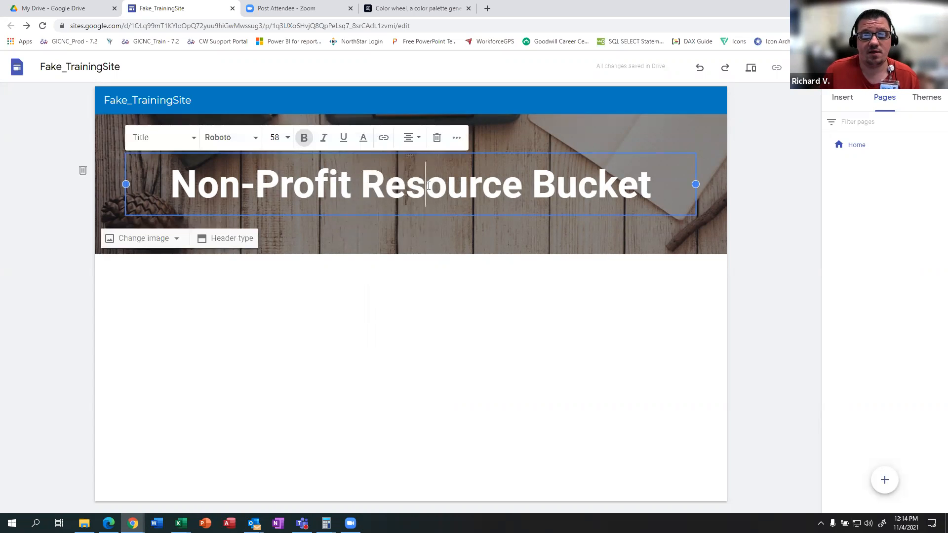
left_click(383, 138)
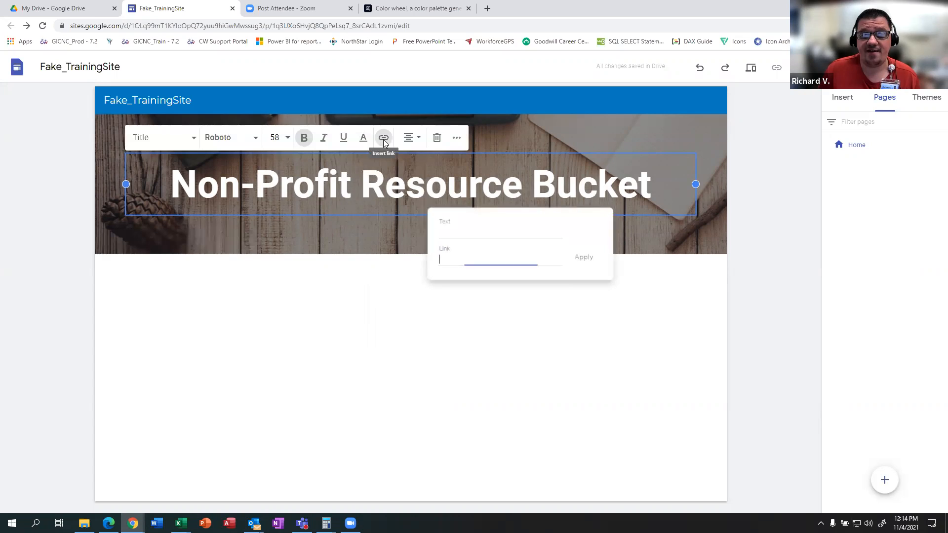
left_click(454, 232)
left_click(468, 259)
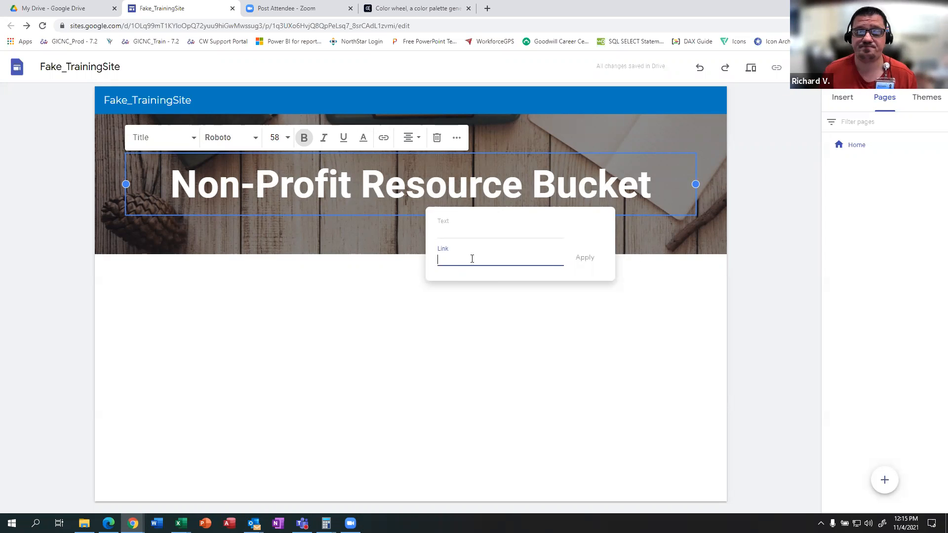
left_click(466, 311)
left_click(424, 165)
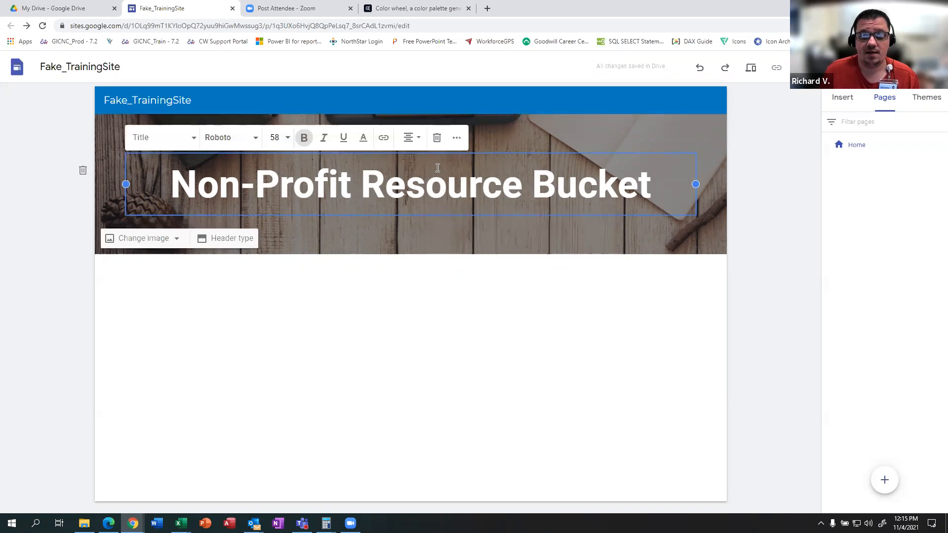
Examine the additional formatting and text alignment options for the page title, leaving them unapplied.
left_click(457, 138)
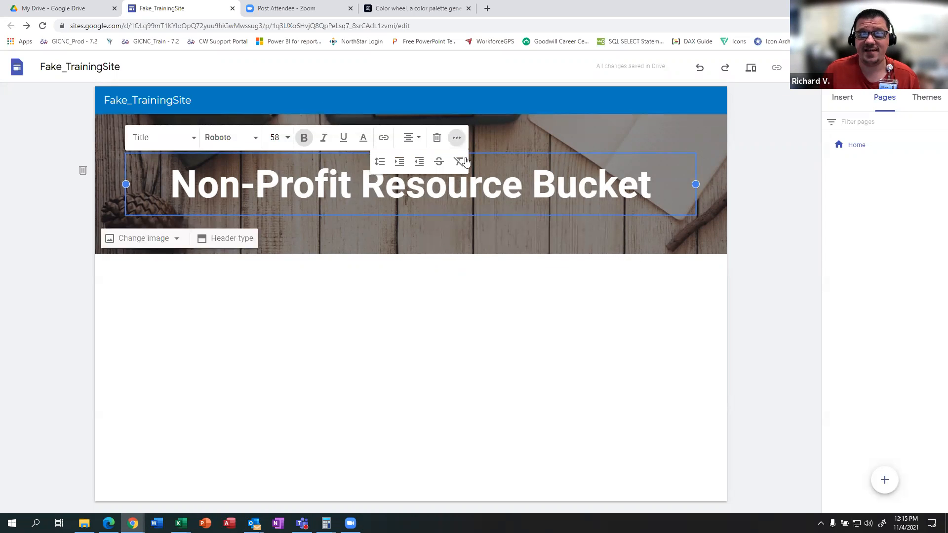
left_click(410, 137)
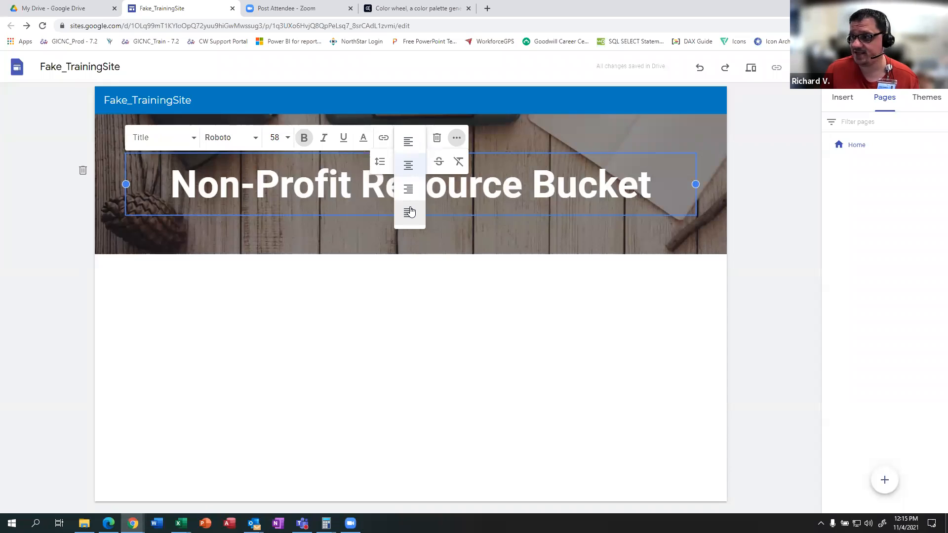
left_click(393, 304)
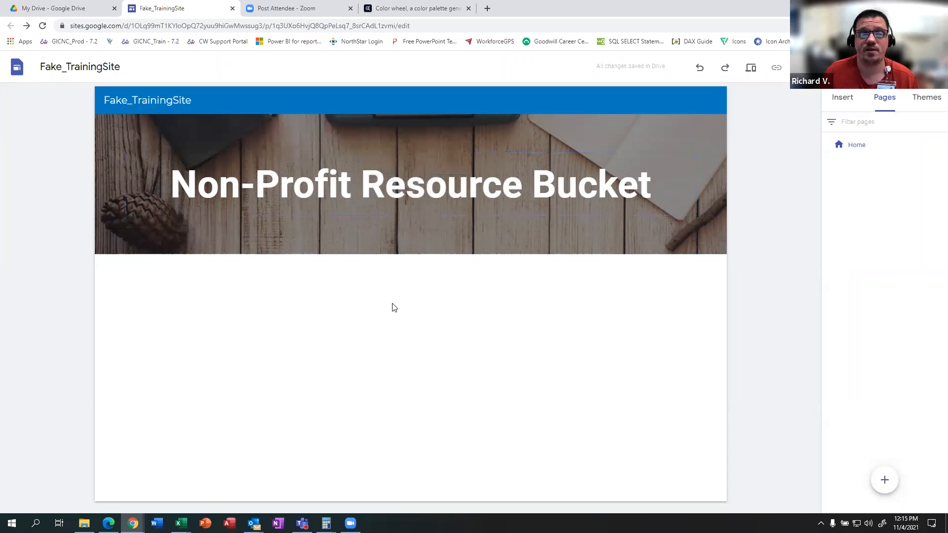
Replace the site name in the header bar with Welcome to Our Site.
left_click(184, 100)
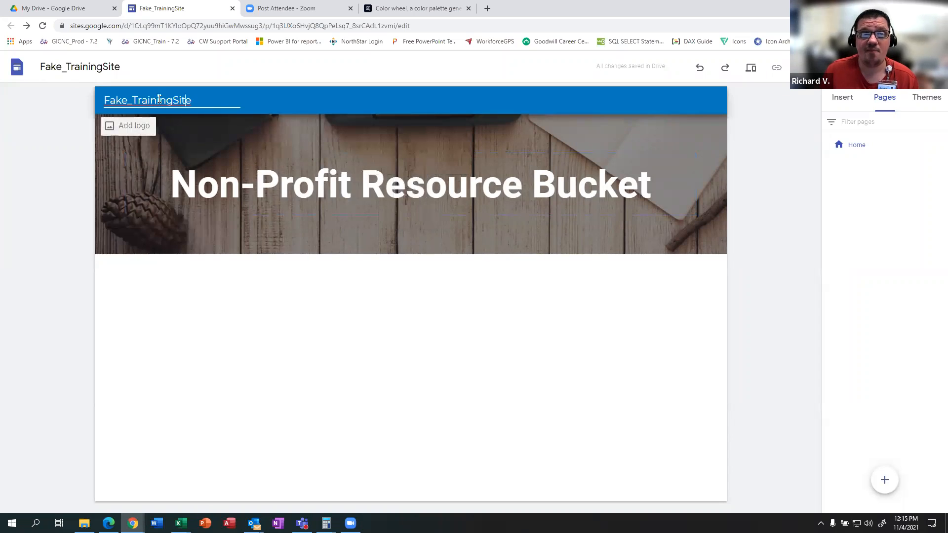
left_click(106, 100)
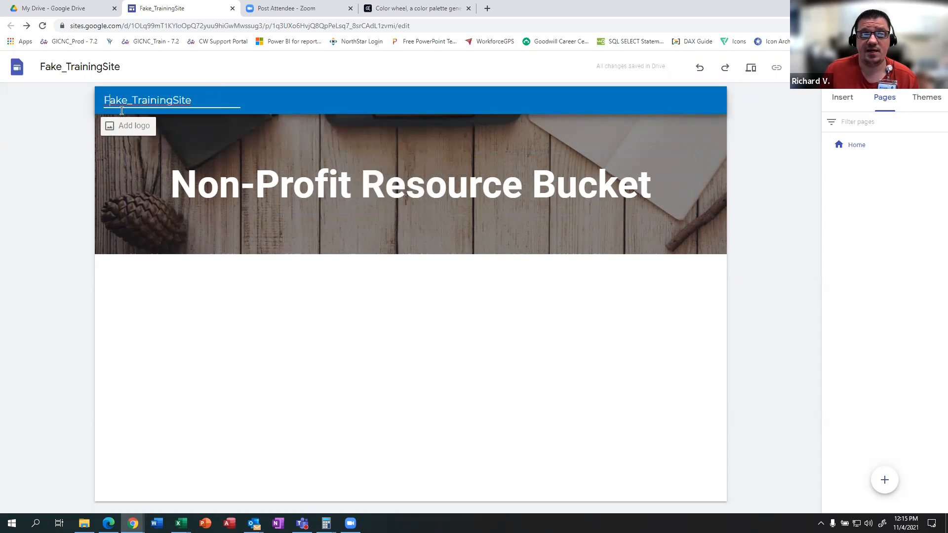
left_click_drag(106, 100, 209, 96)
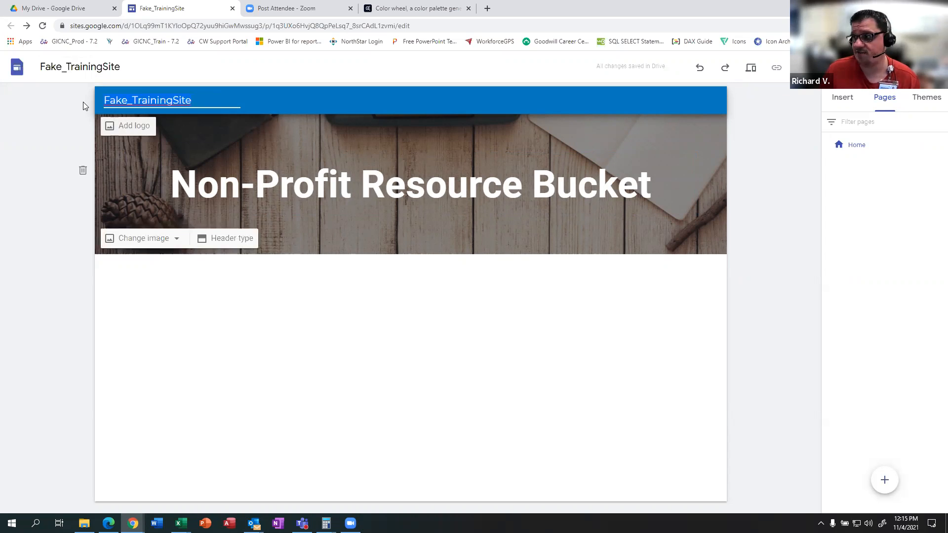
type("Welc")
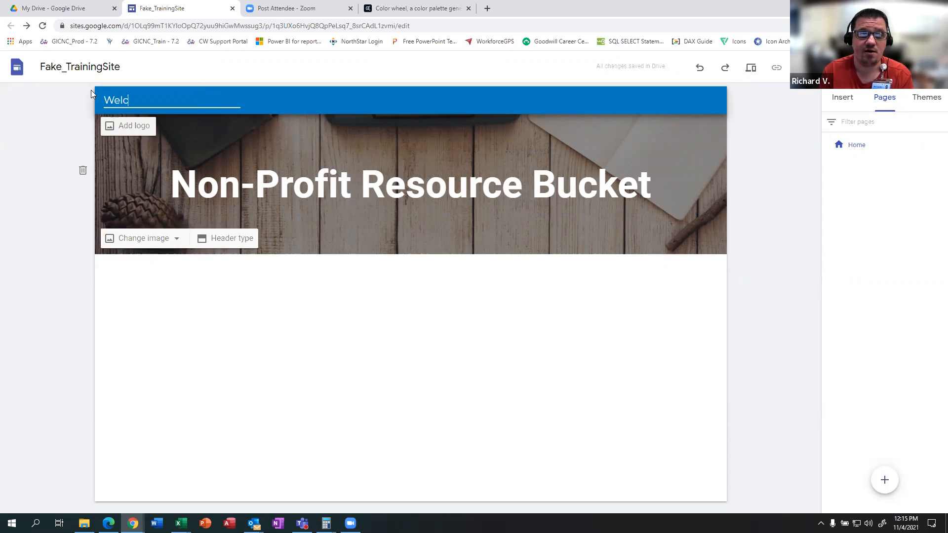
type("ome to Our Site")
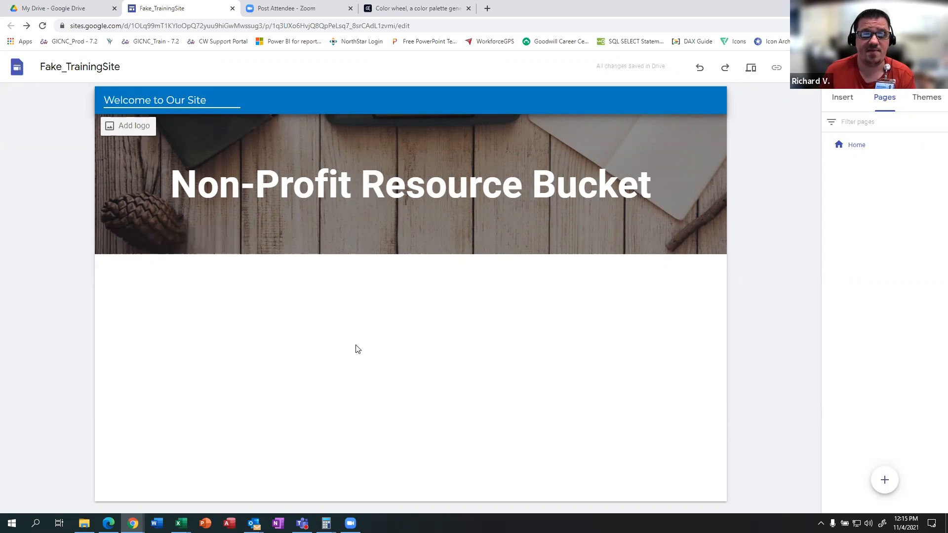
left_click(380, 296)
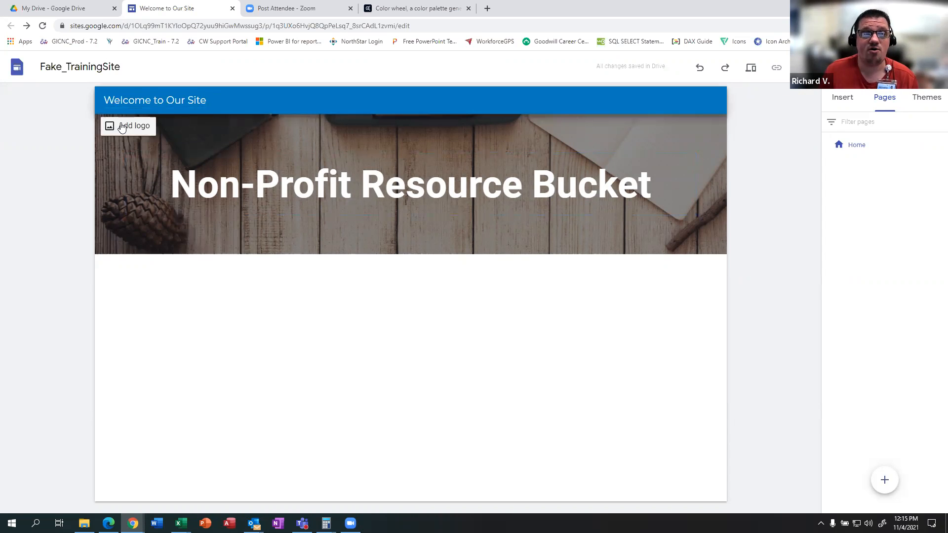
Examine the logo options in the brand images settings and browse the computer's folders for a logo file, closing everything without uploading one.
left_click(139, 134)
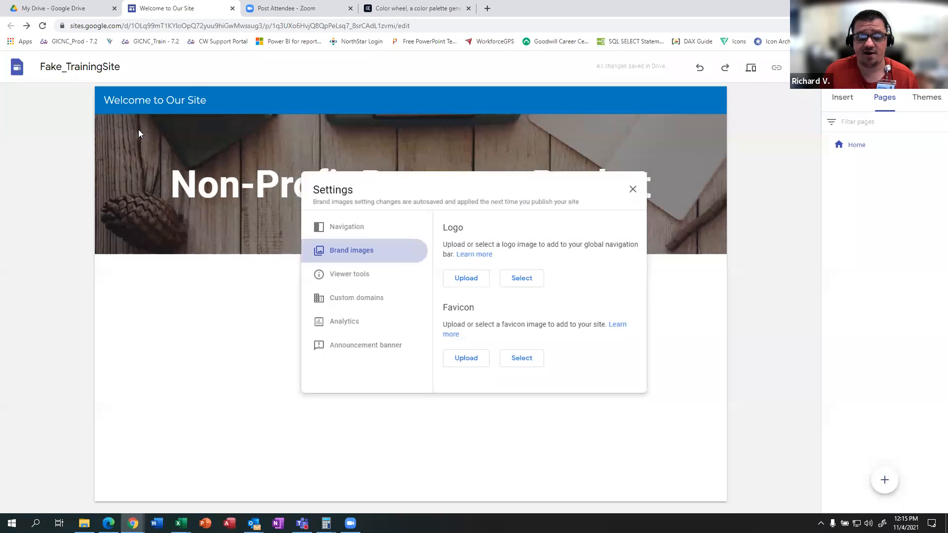
left_click(472, 277)
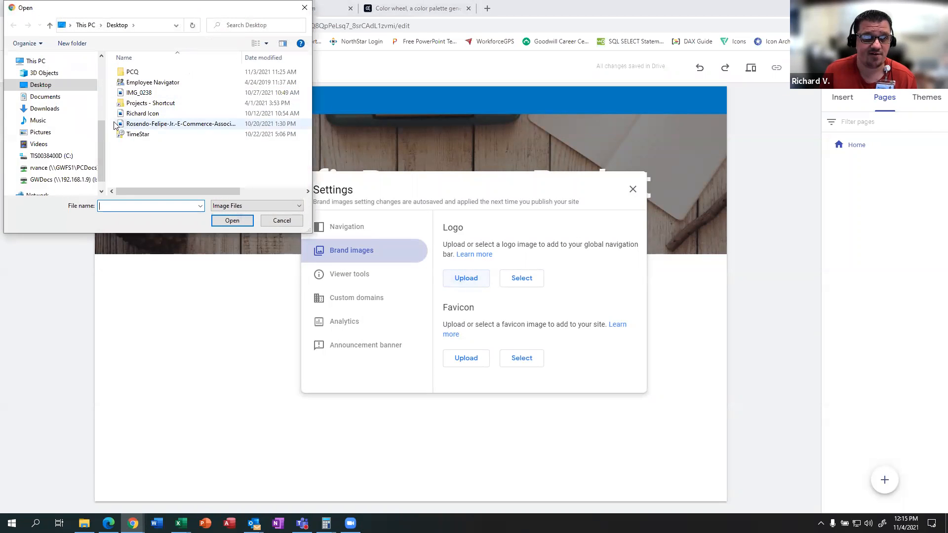
scroll(59, 168, "down", 1)
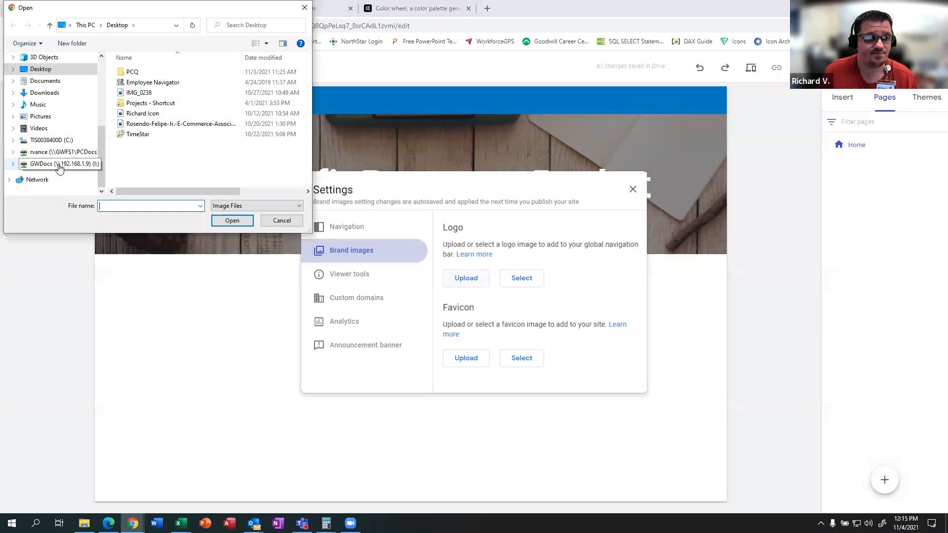
left_click(59, 167)
left_click(57, 152)
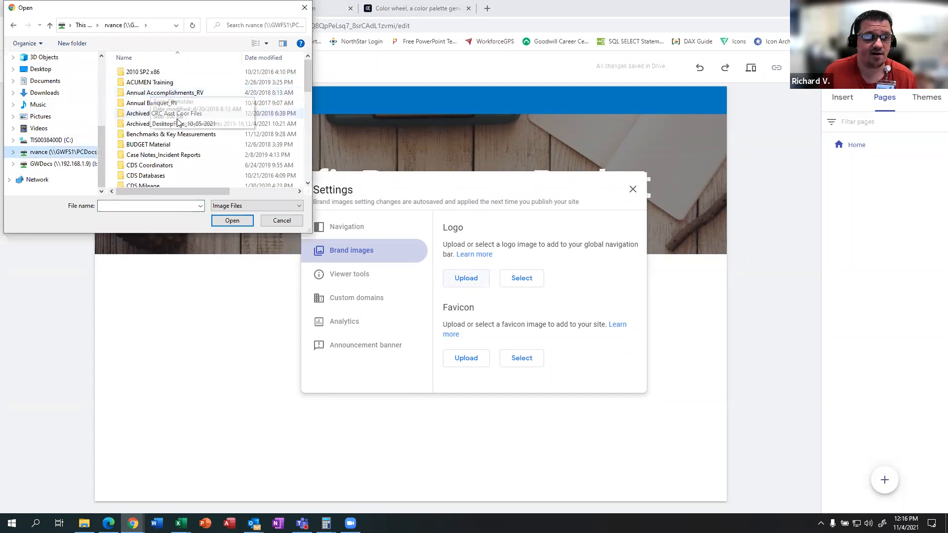
double_click(178, 124)
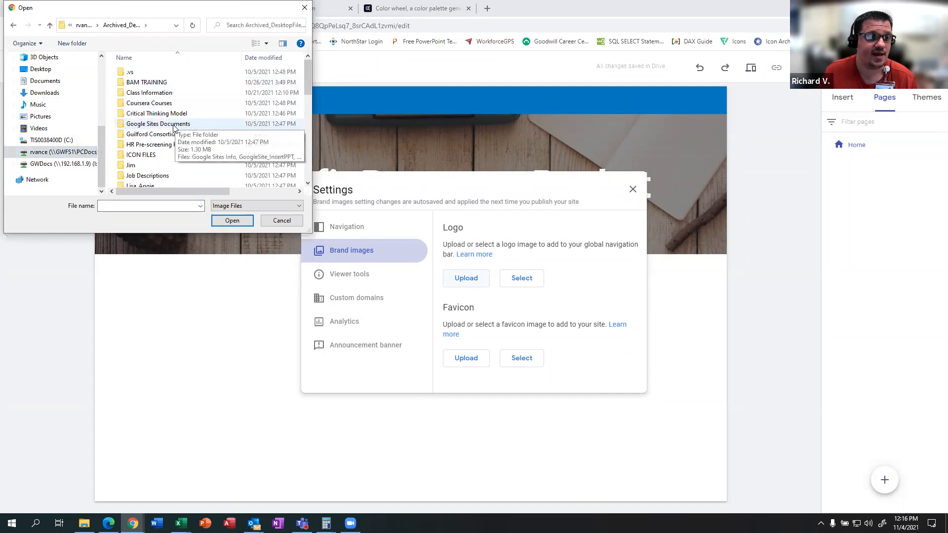
scroll(173, 129, "down", 5)
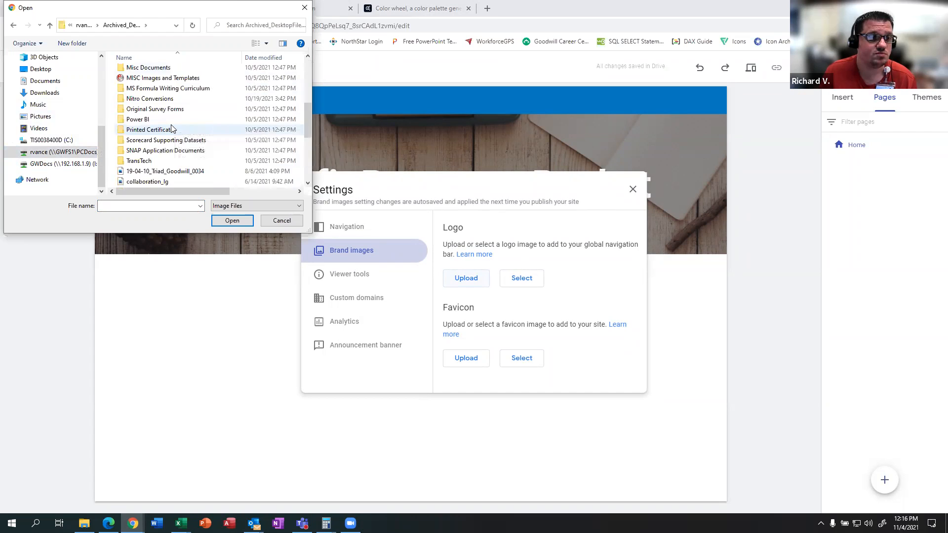
scroll(168, 124, "up", 5)
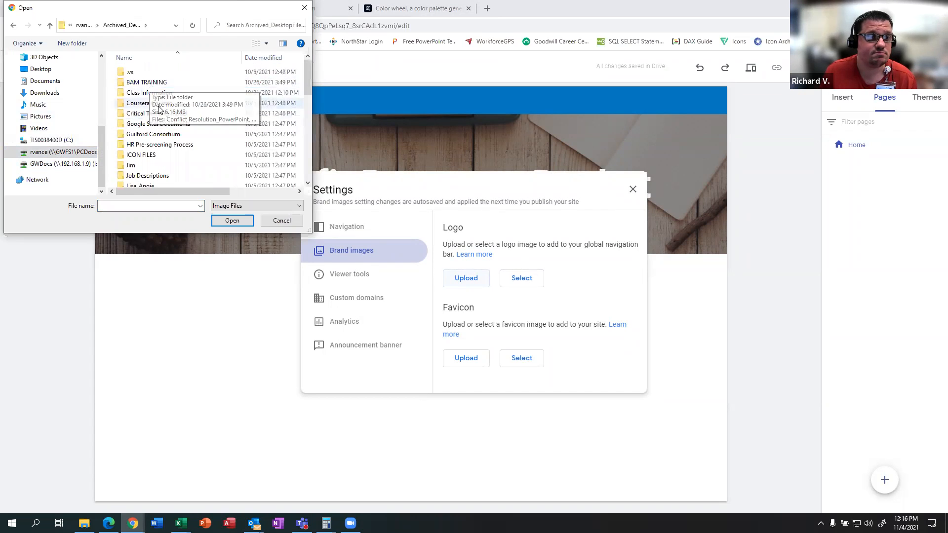
left_click(305, 8)
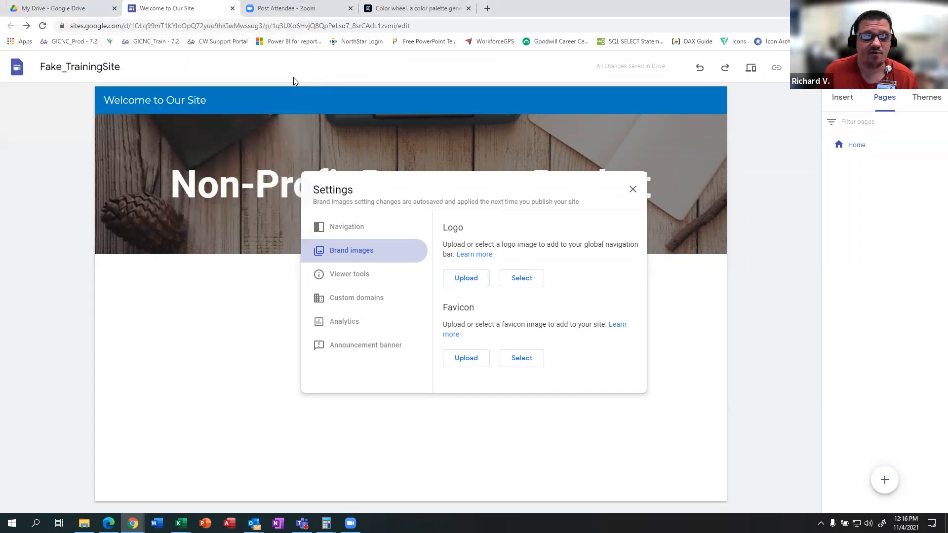
left_click(457, 279)
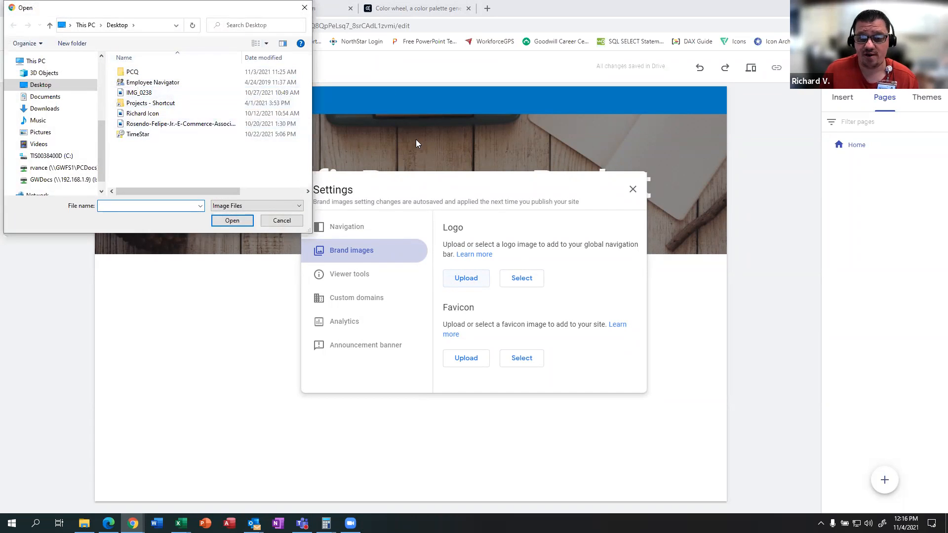
left_click(305, 7)
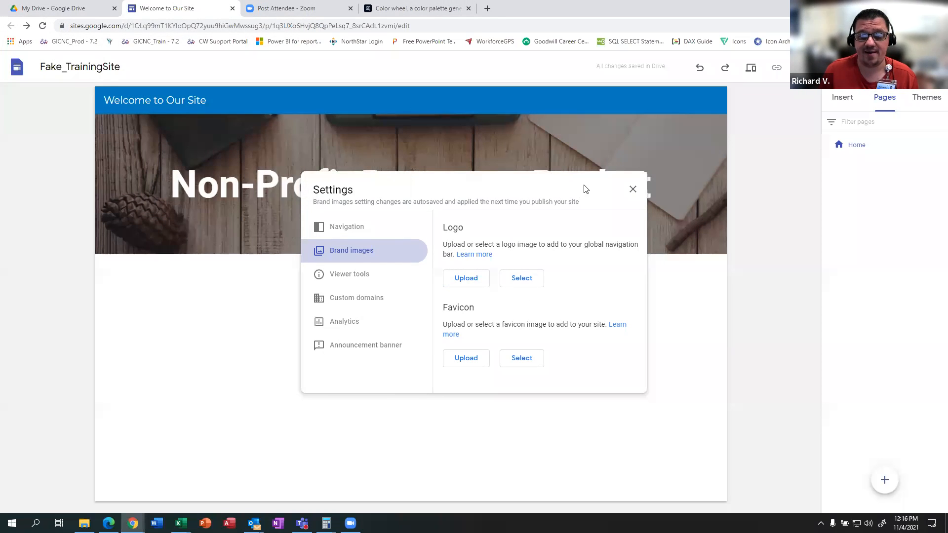
left_click(632, 189)
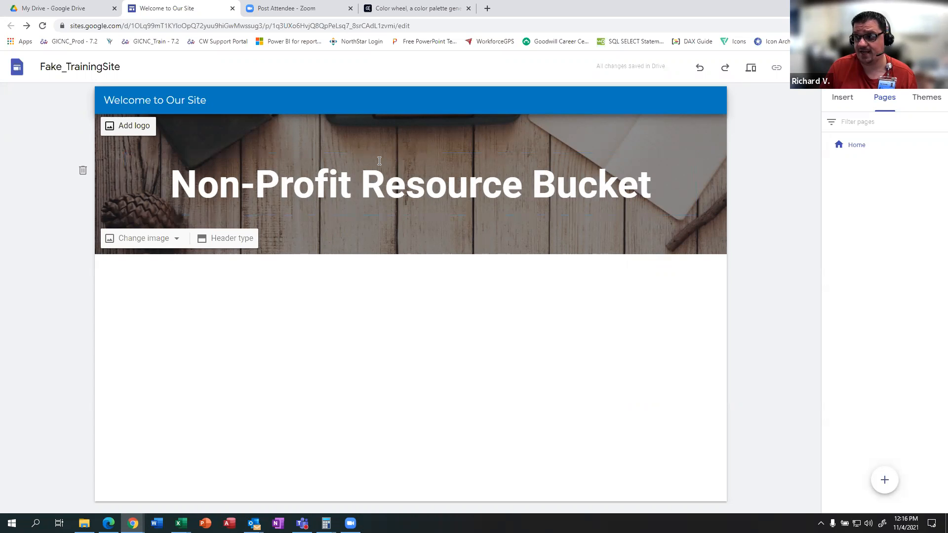
Examine the header image sources, including the gallery, image URL, image search, your albums and Google Drive, without selecting an image.
left_click(156, 239)
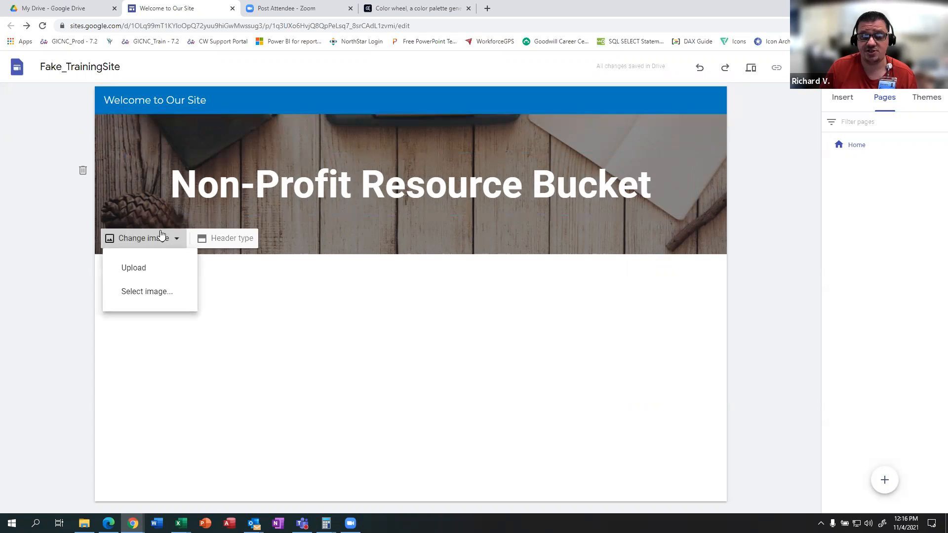
left_click(160, 293)
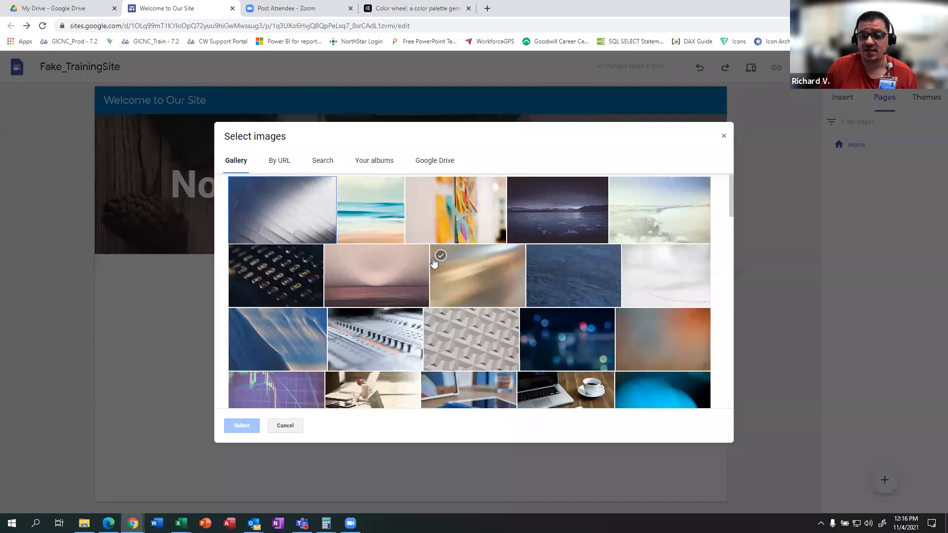
scroll(429, 296, "down", 10)
scroll(453, 330, "down", 6)
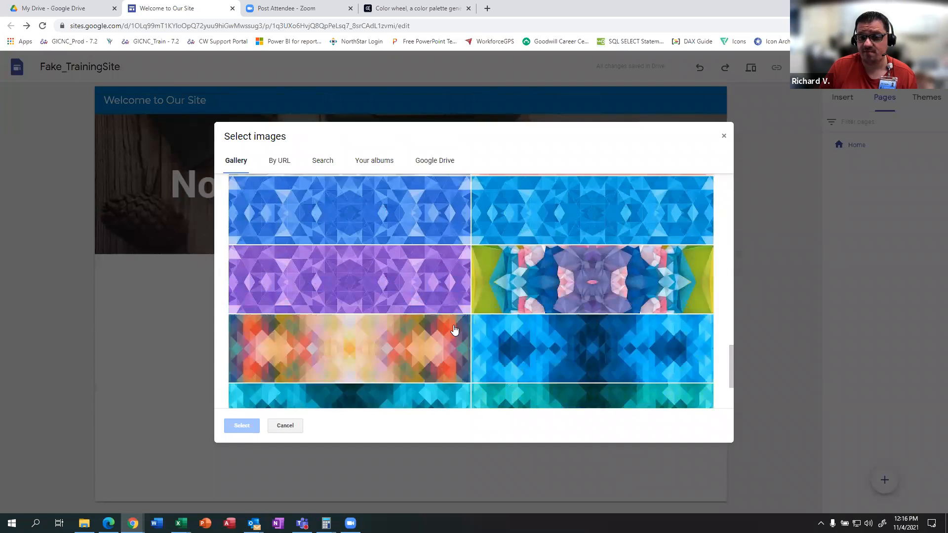
scroll(452, 329, "up", 16)
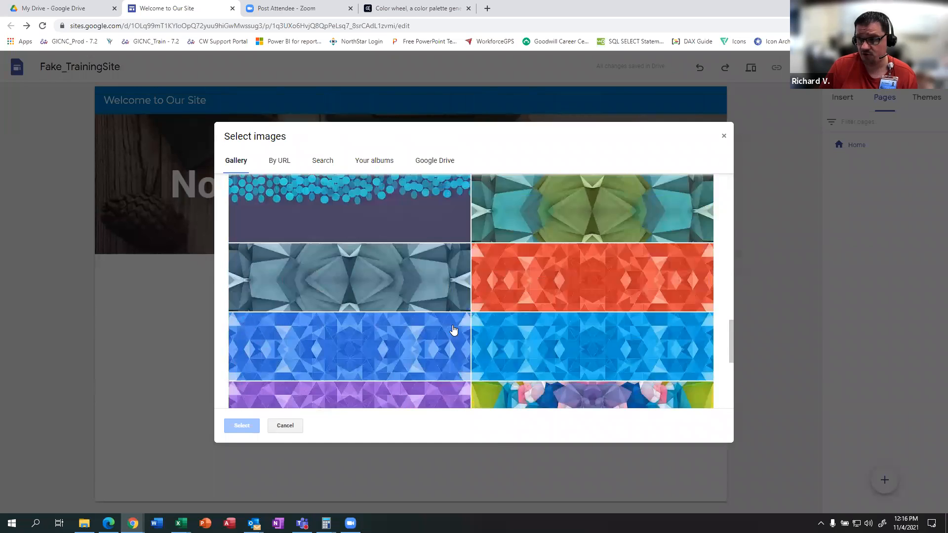
left_click(280, 160)
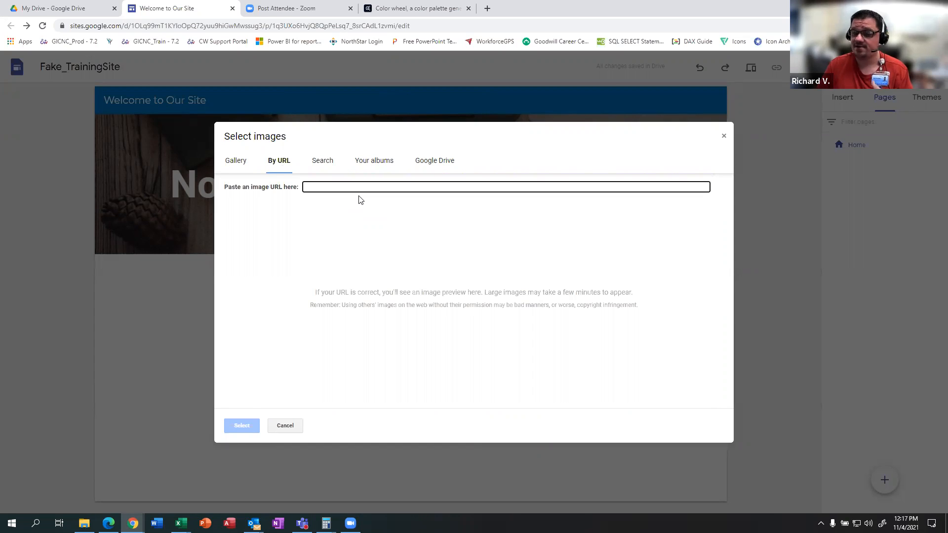
left_click(322, 161)
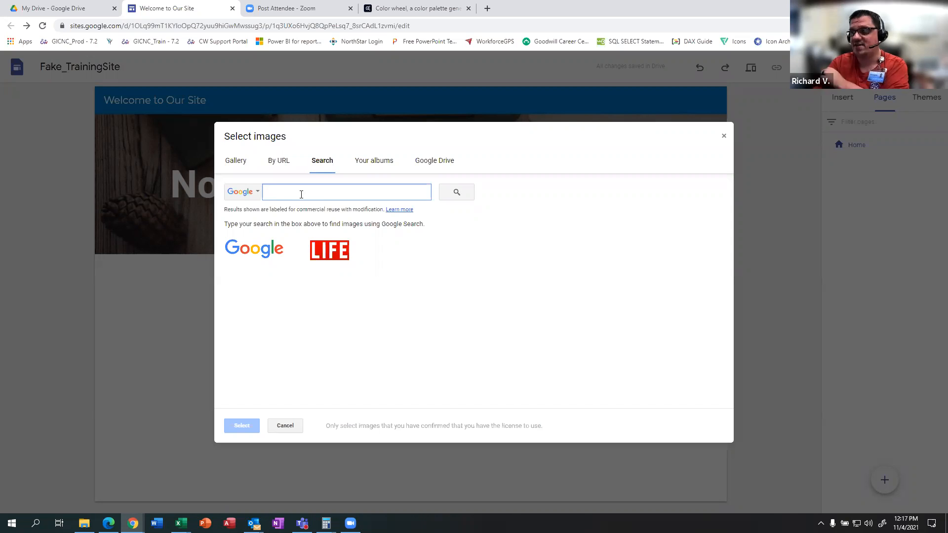
left_click(235, 160)
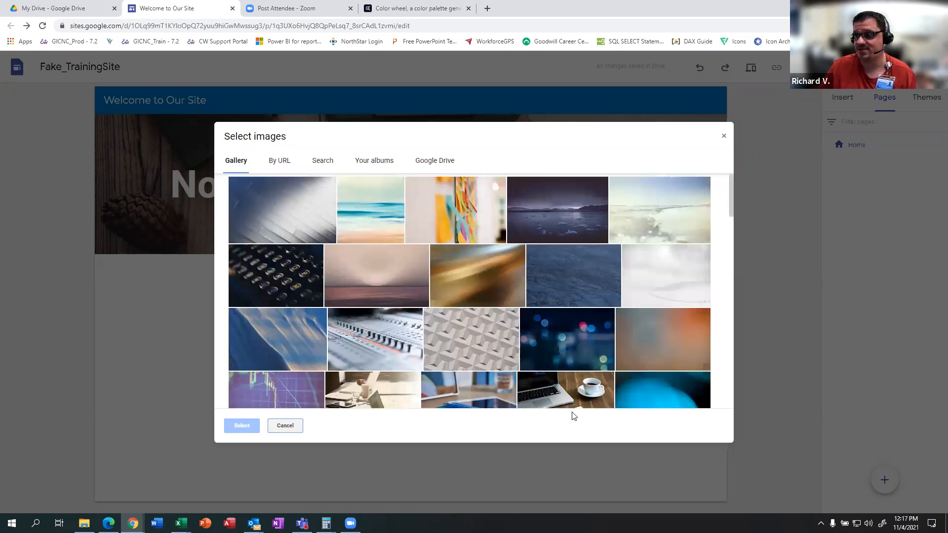
left_click(380, 162)
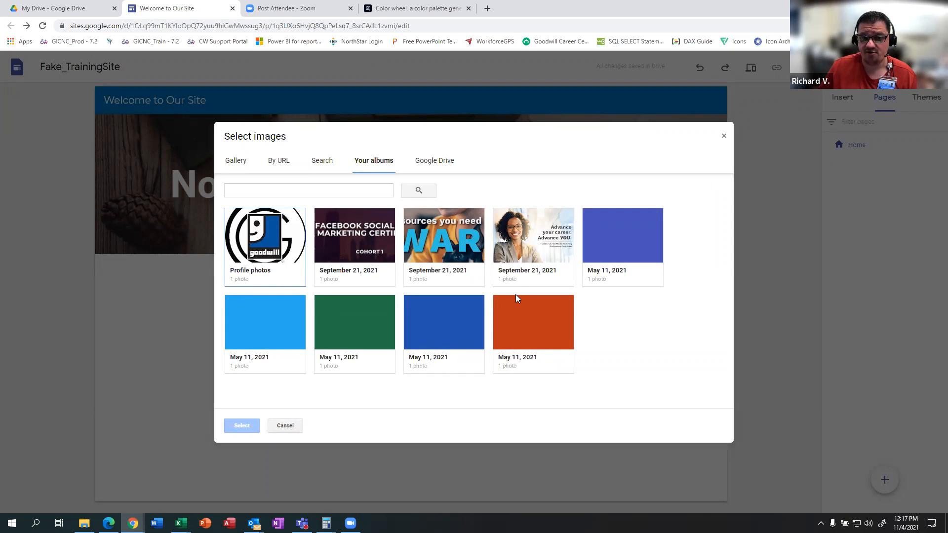
left_click(430, 162)
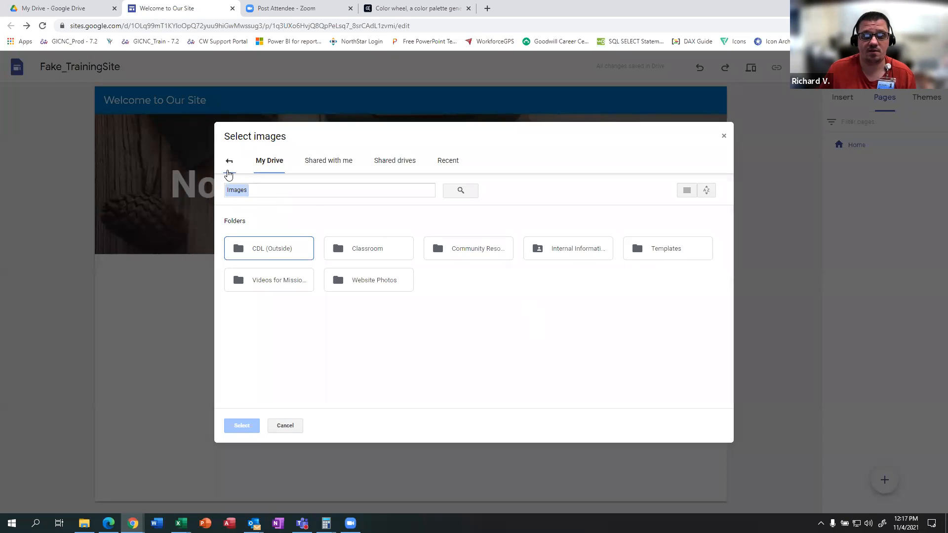
left_click(724, 135)
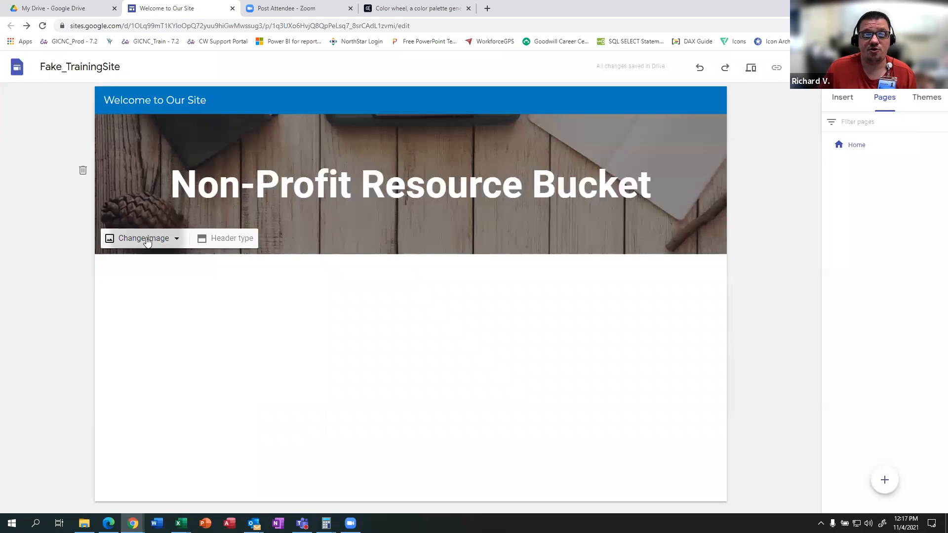
Try the portrait icon file from the Desktop as the header image and reset the header to its original picture.
left_click(143, 238)
left_click(150, 269)
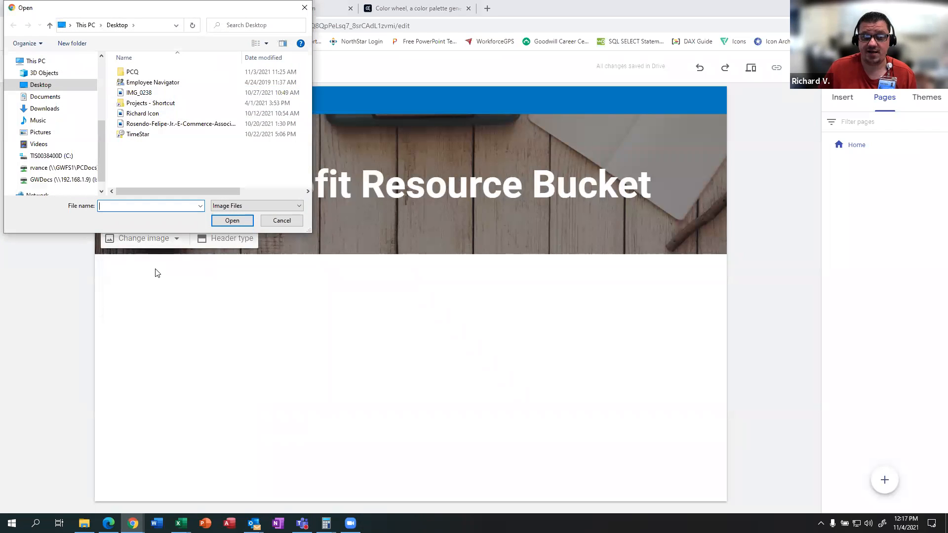
double_click(148, 114)
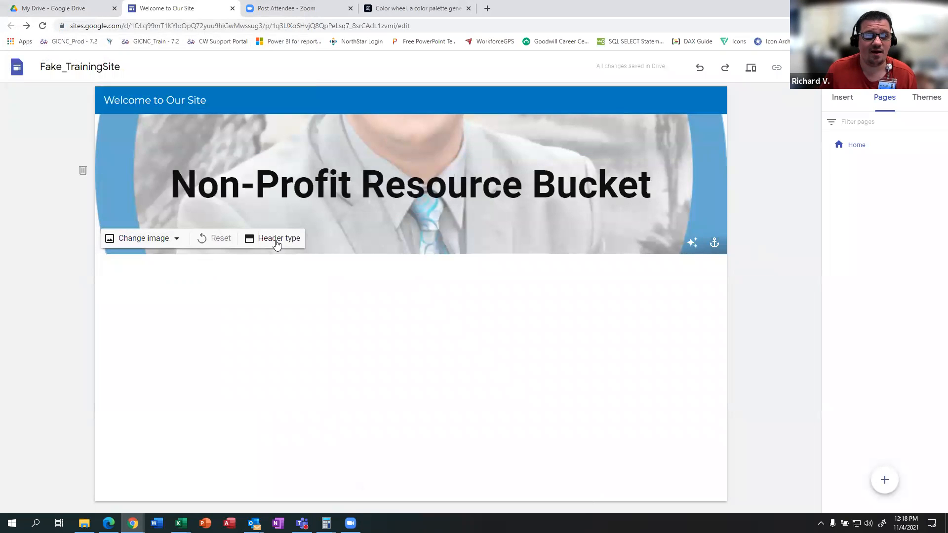
left_click(146, 238)
left_click(204, 238)
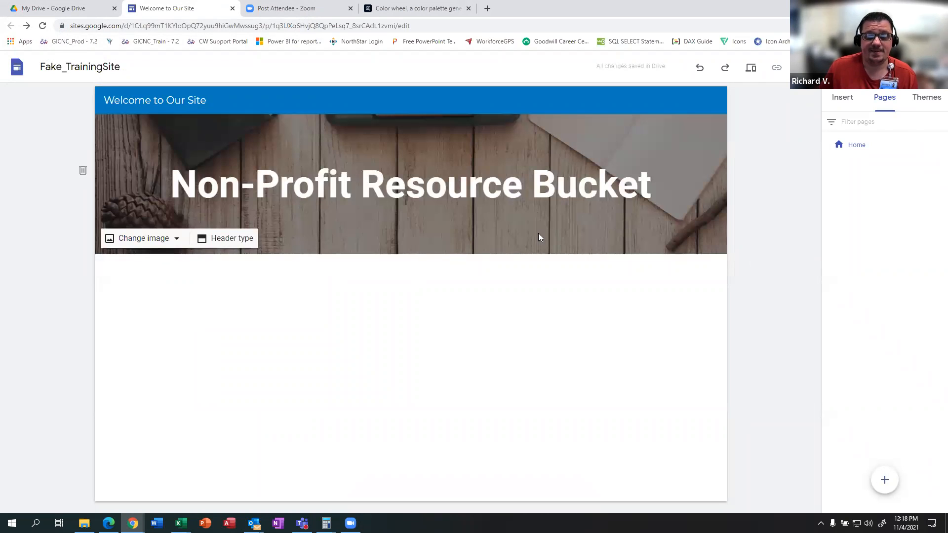
Set the header background to the gallery picture of blurred city lights on dark blue.
left_click(137, 239)
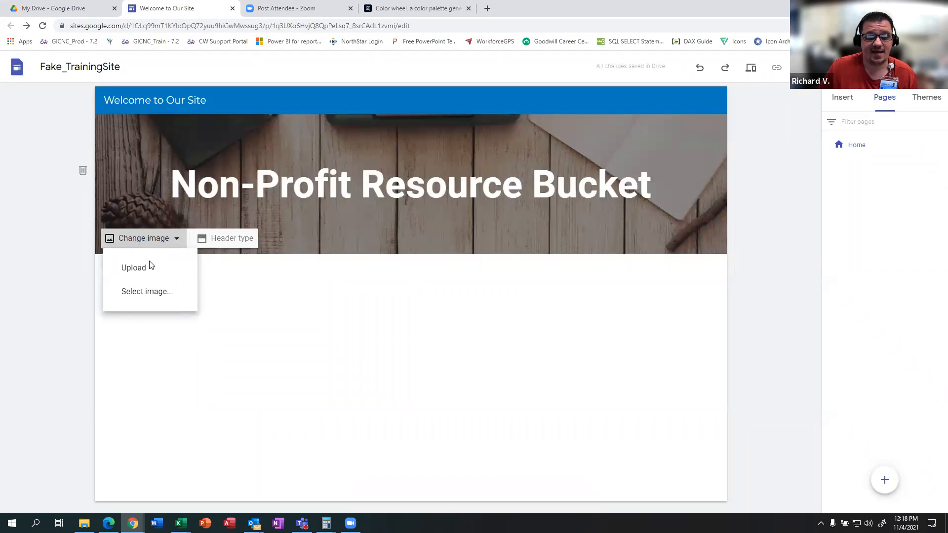
left_click(147, 292)
left_click(565, 338)
left_click(239, 426)
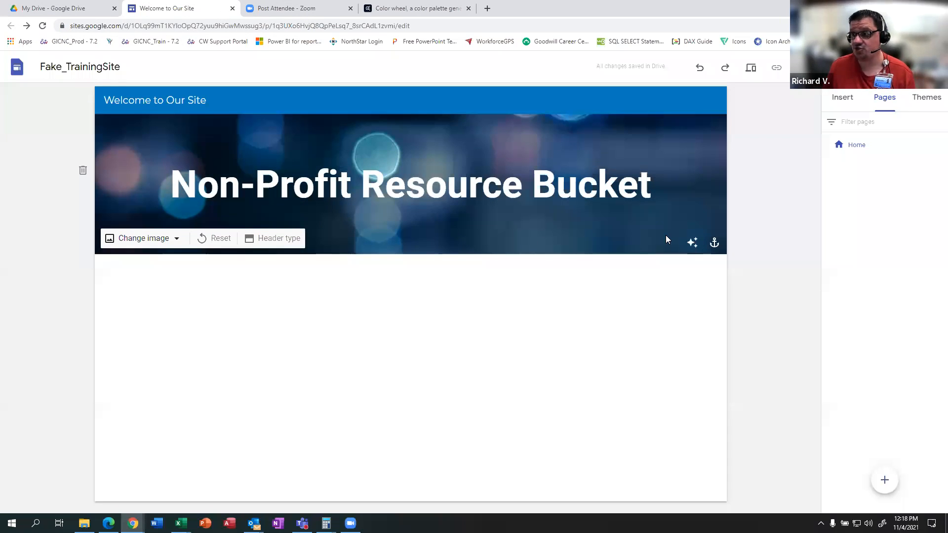
Switch the header image's readability adjustment off and back on to compare the effect.
left_click(693, 250)
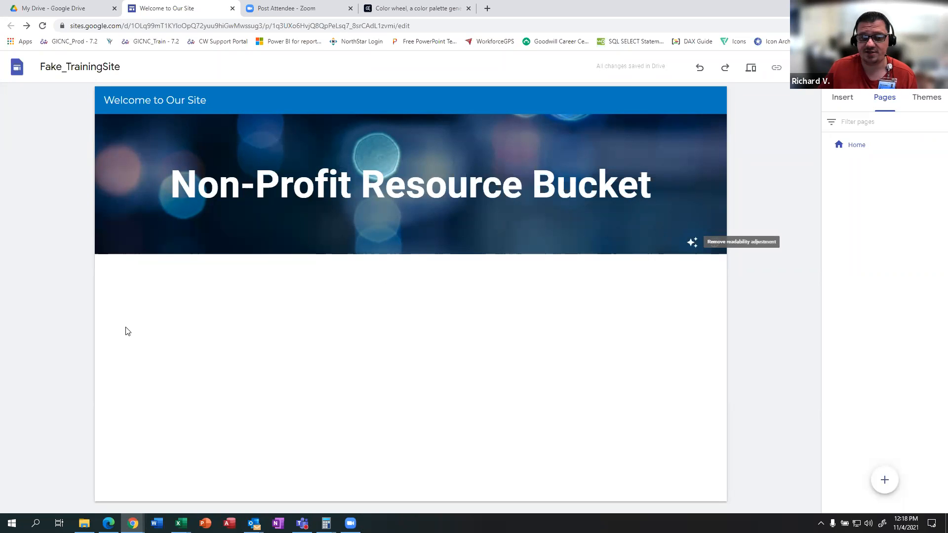
left_click(694, 249)
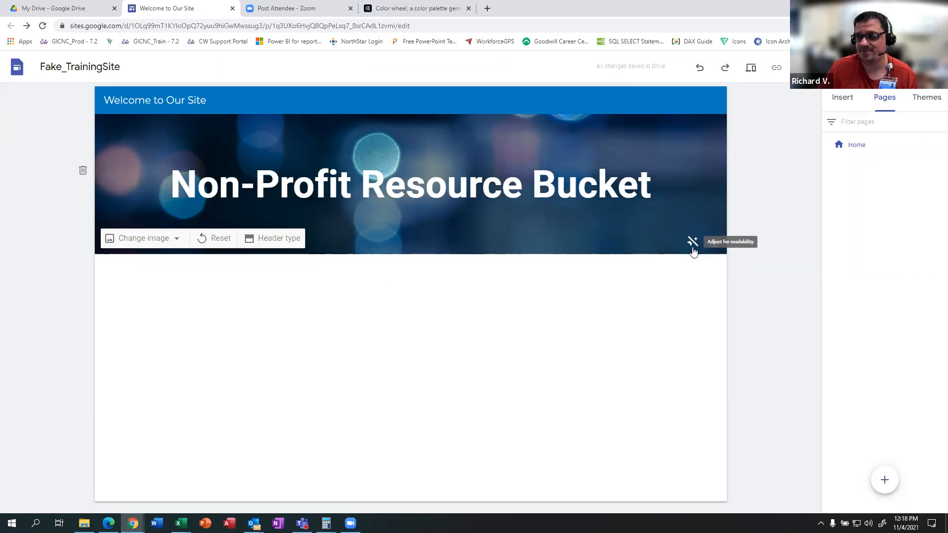
left_click(692, 243)
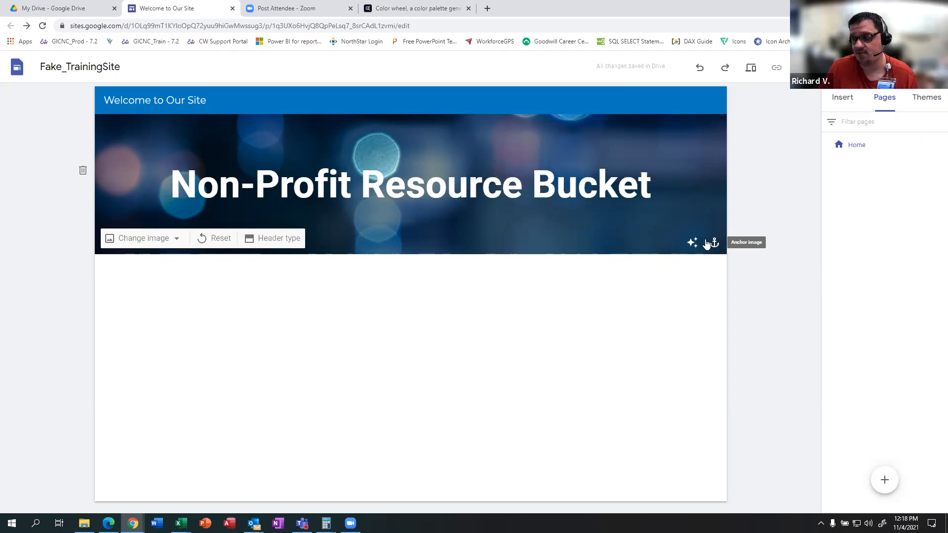
left_click(175, 239)
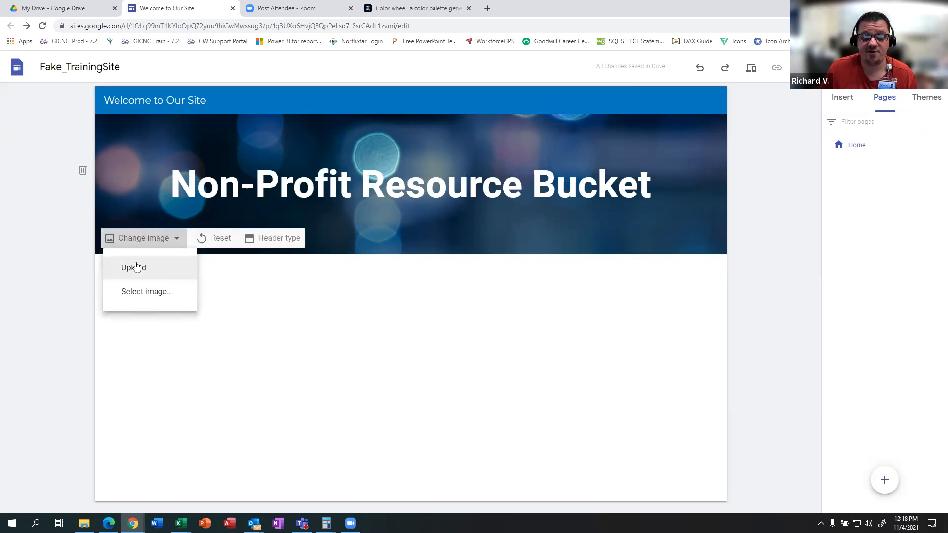
left_click(534, 311)
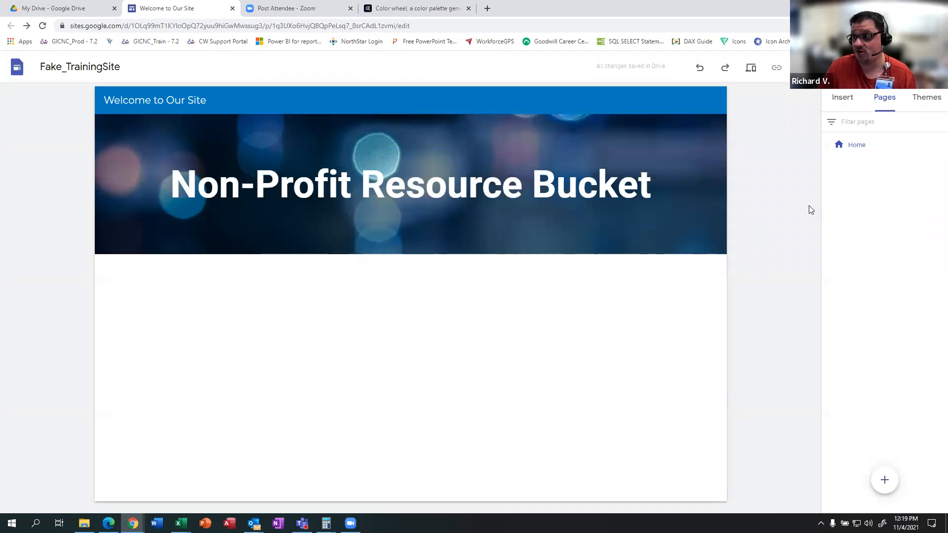
Insert a text box below the header reading "Welcome to our website! Thank you for visiting.".
left_click(843, 97)
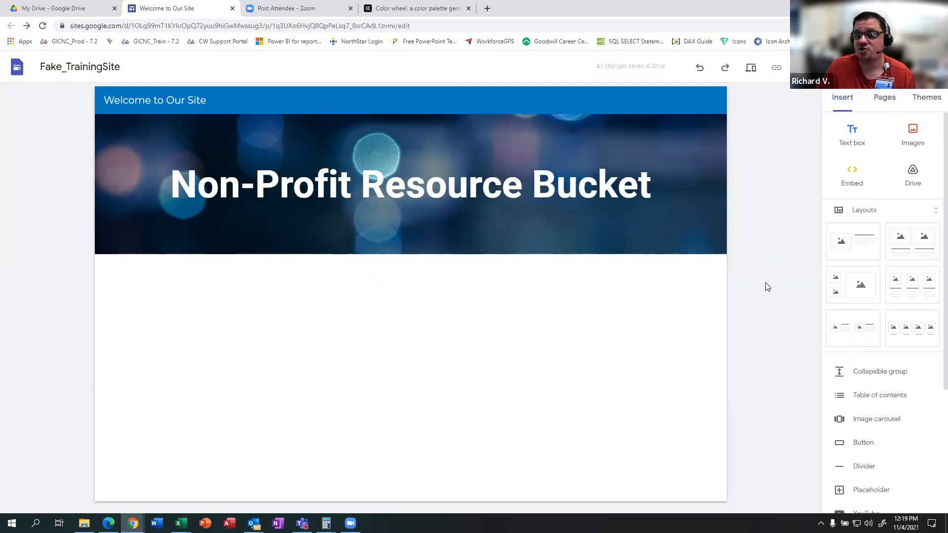
scroll(863, 271, "down", 3)
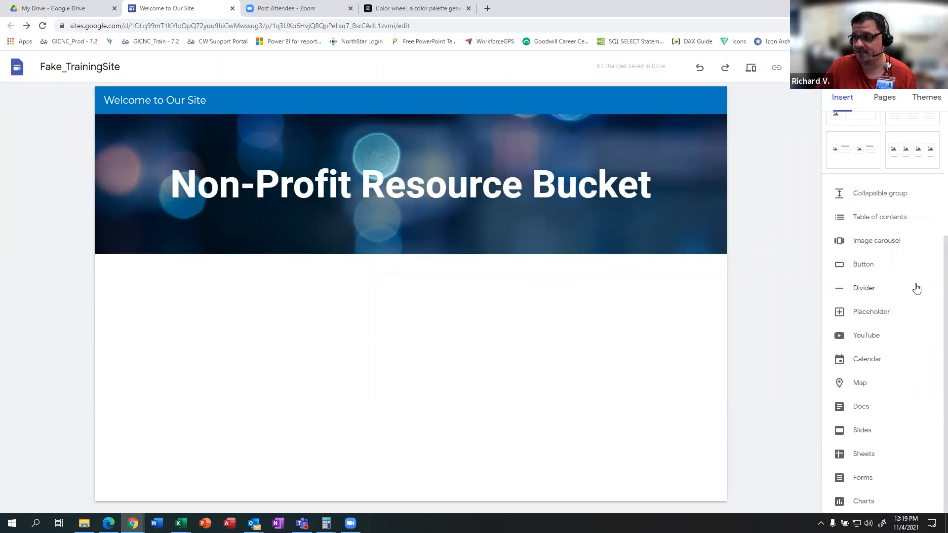
scroll(917, 287, "up", 3)
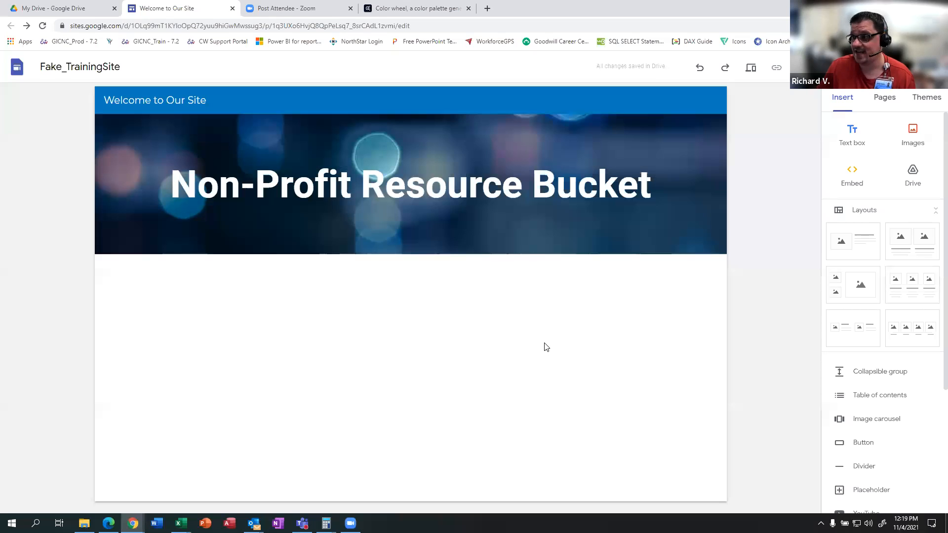
left_click(868, 133)
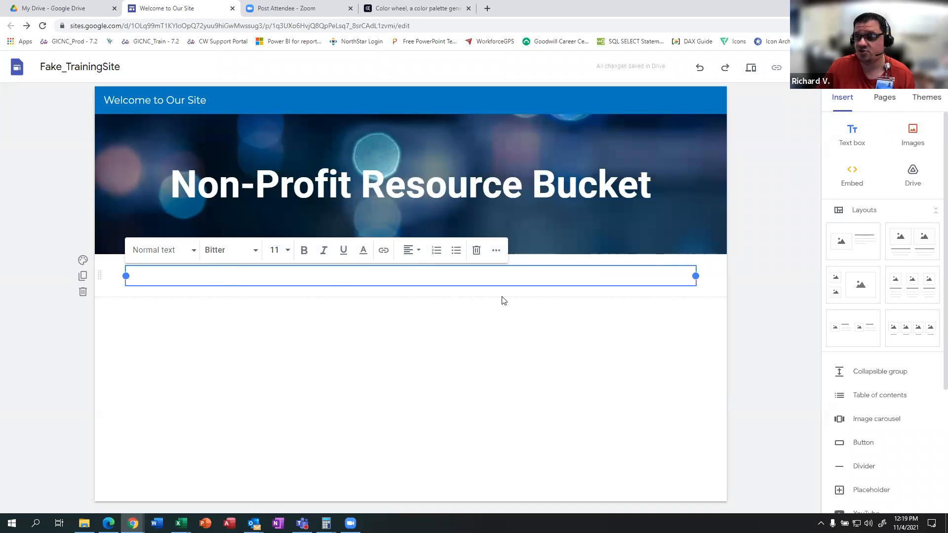
type("Welcome to our ")
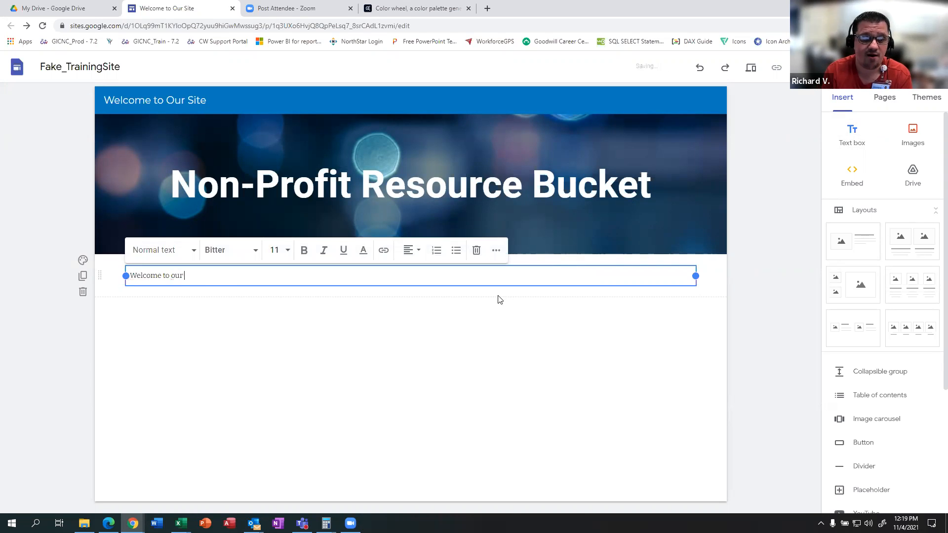
type("website! Thank you for viis")
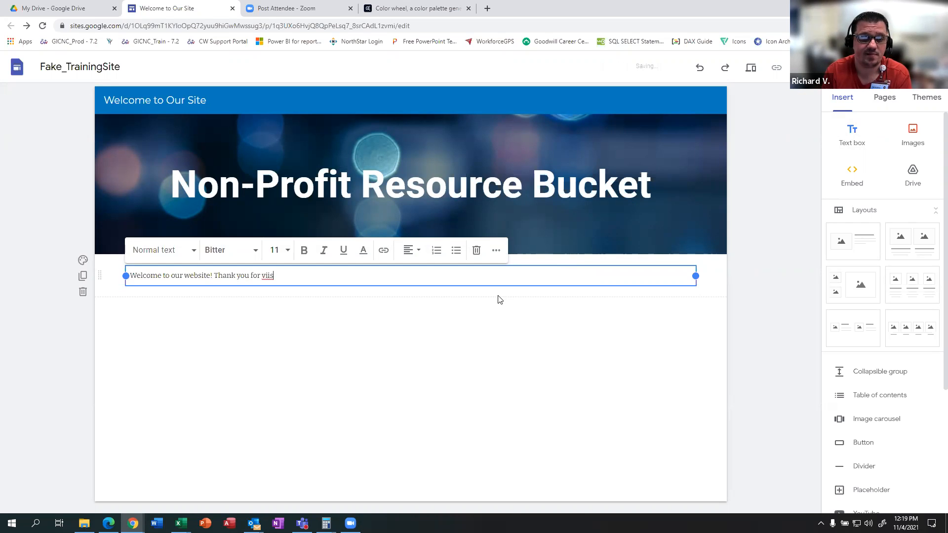
key("BackSpace")
key("BackSpace")
type("siting.")
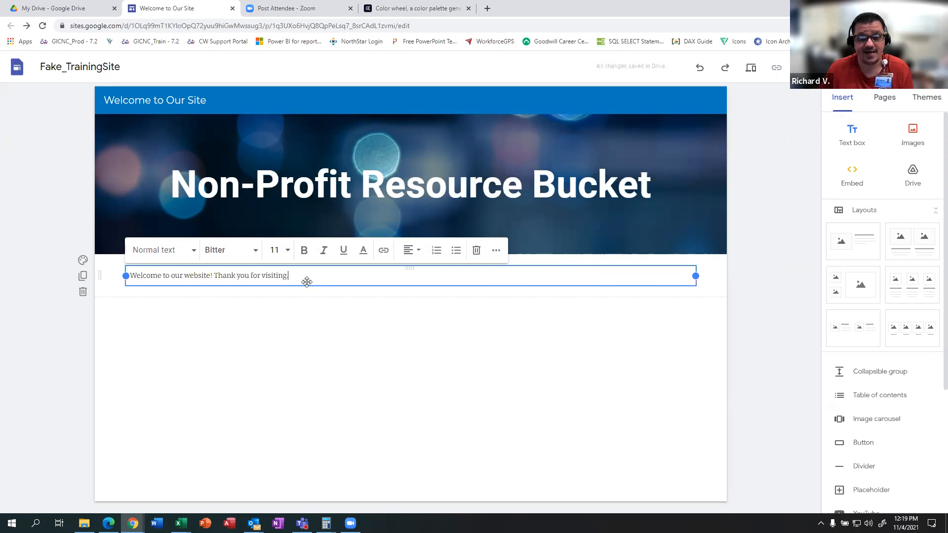
Format the whole welcome sentence with the Heading style and the Roboto Condensed font.
left_click_drag(305, 279, 38, 262)
left_click(189, 251)
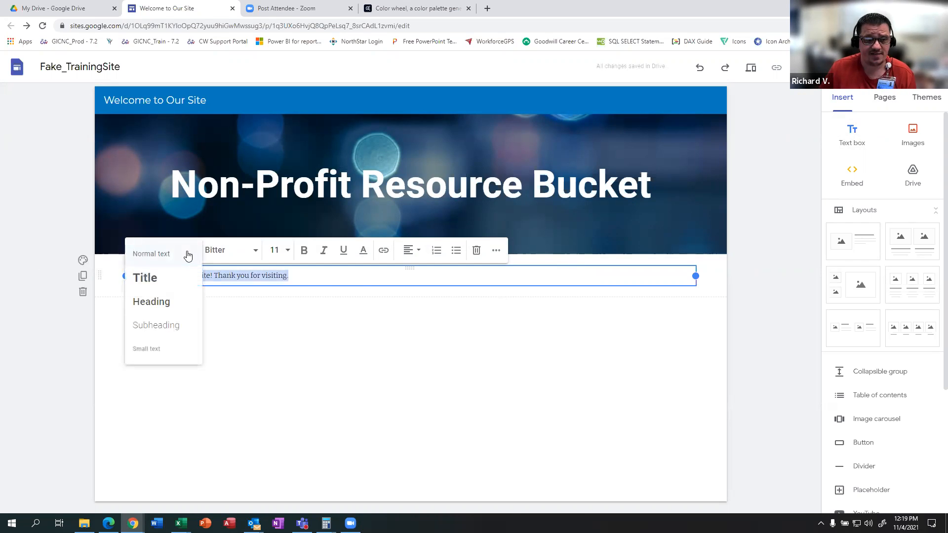
left_click(155, 302)
left_click(256, 253)
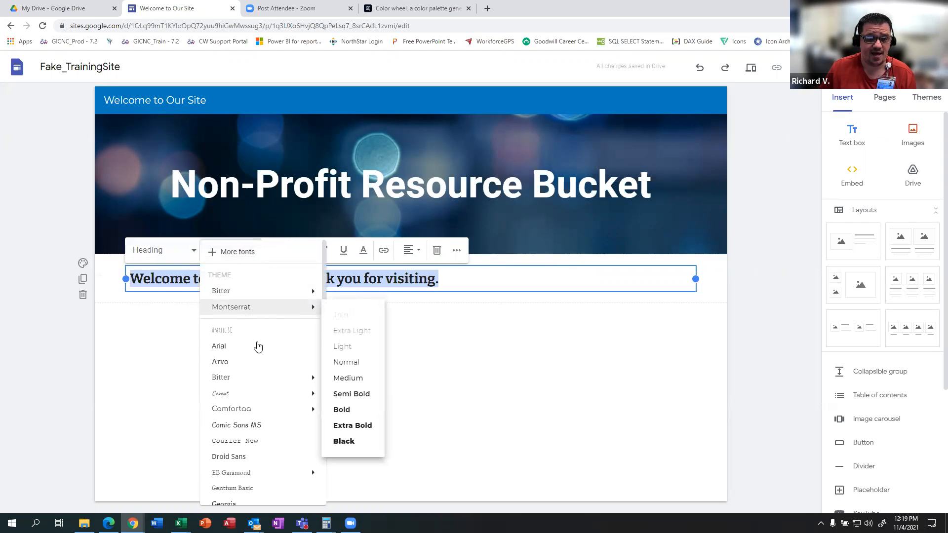
scroll(254, 375, "down", 7)
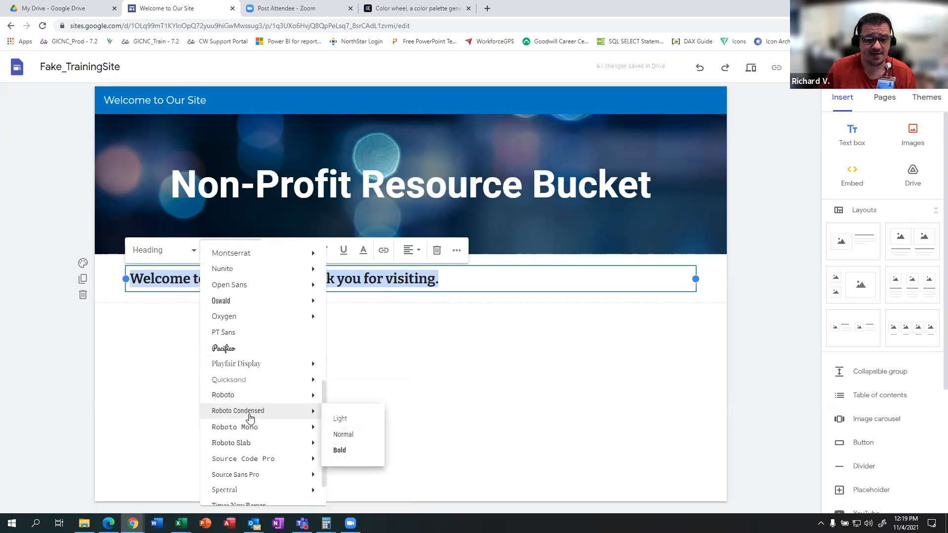
left_click(250, 417)
Center the welcome sentence and set its font size to 24.
left_click(412, 250)
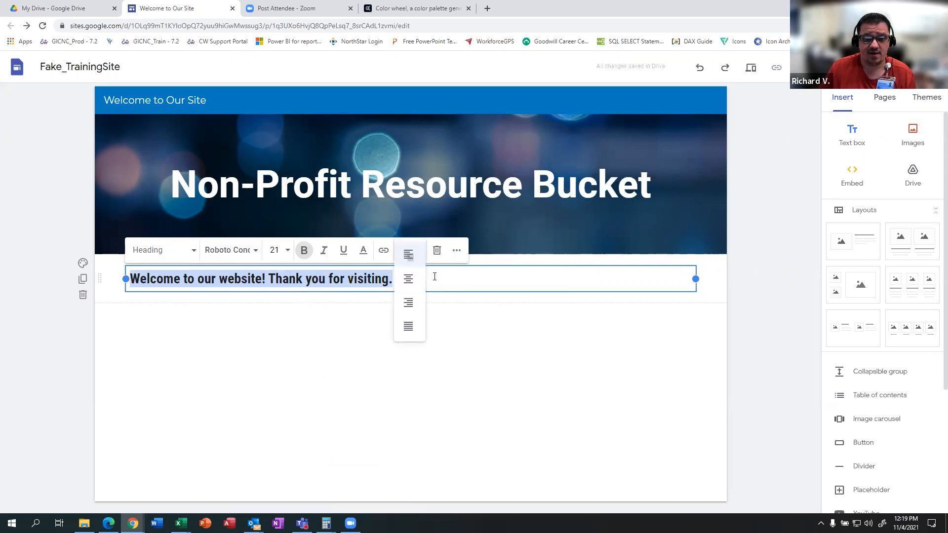
left_click(419, 289)
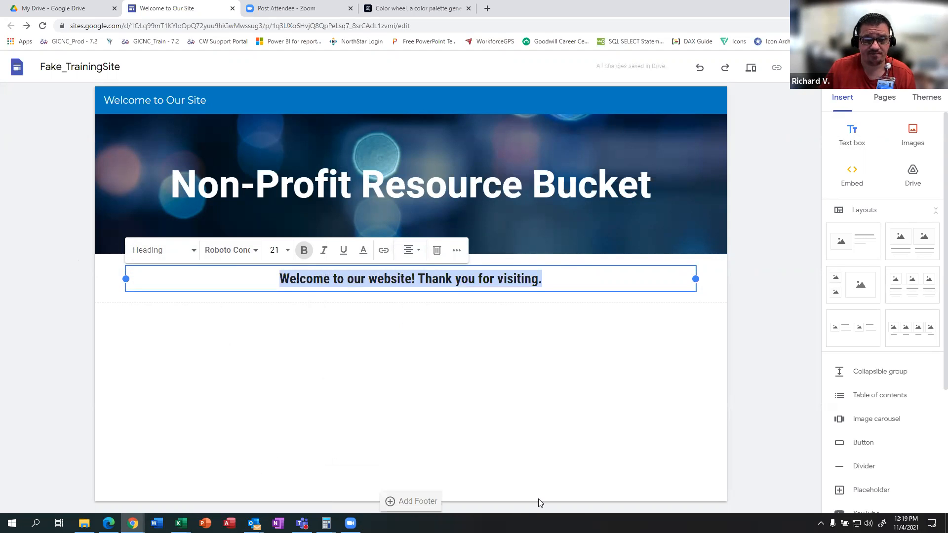
left_click(286, 250)
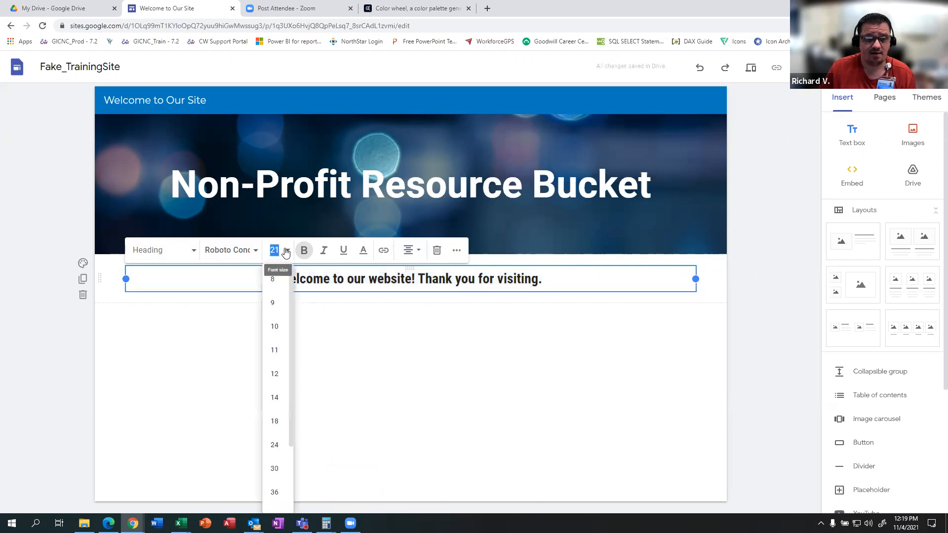
left_click(274, 446)
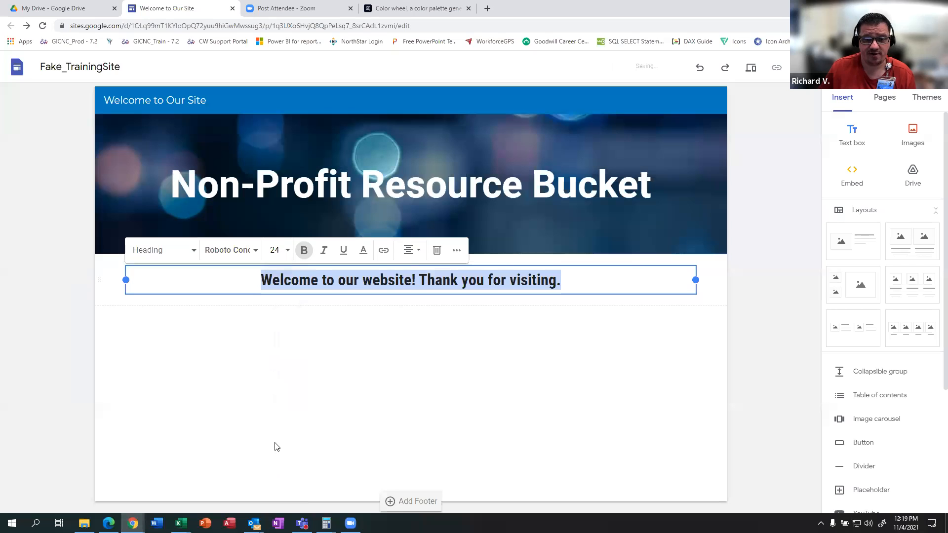
Color the welcome sentence dark blue and deselect the text box.
left_click(363, 251)
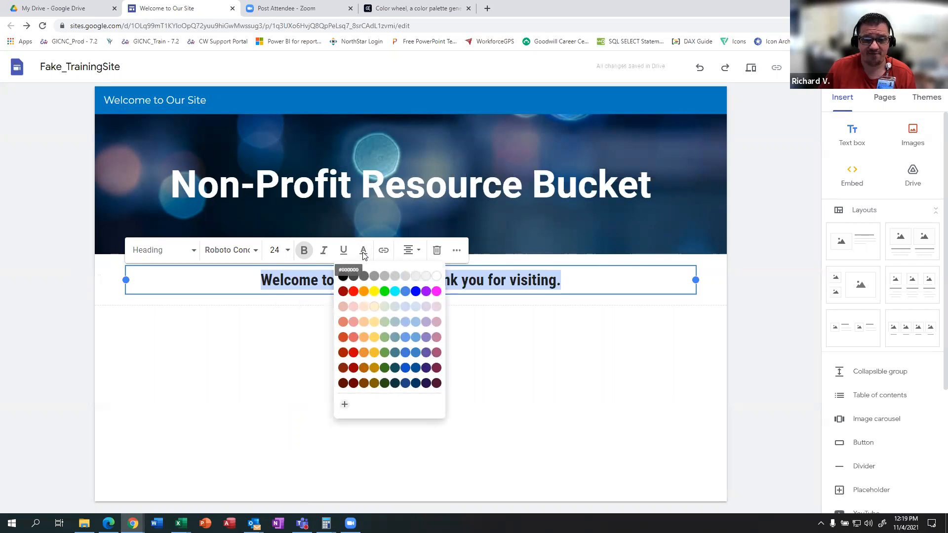
left_click(405, 368)
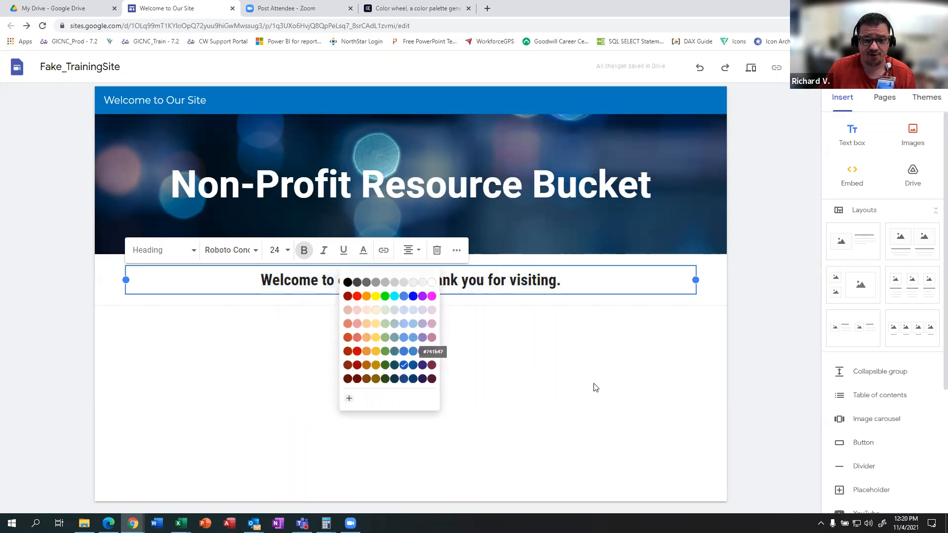
left_click(595, 387)
double_click(473, 275)
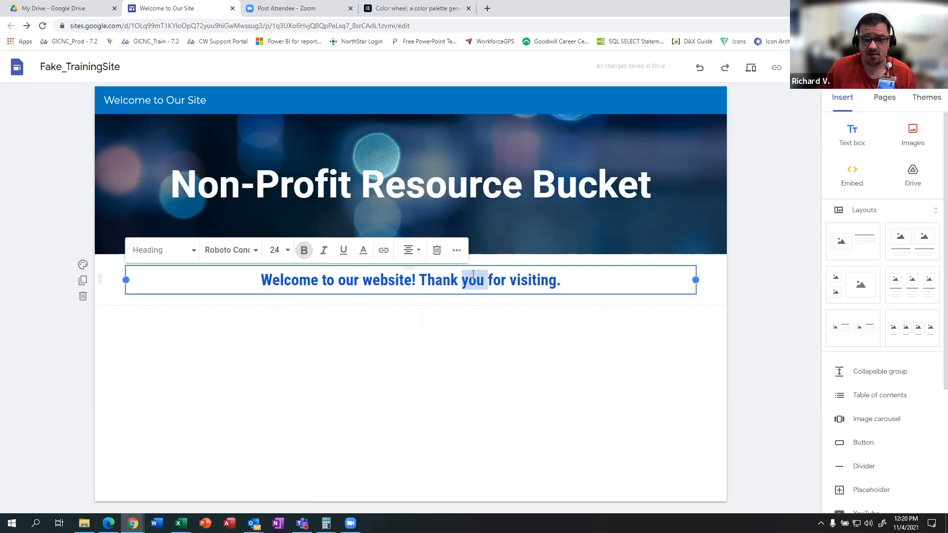
left_click(622, 303)
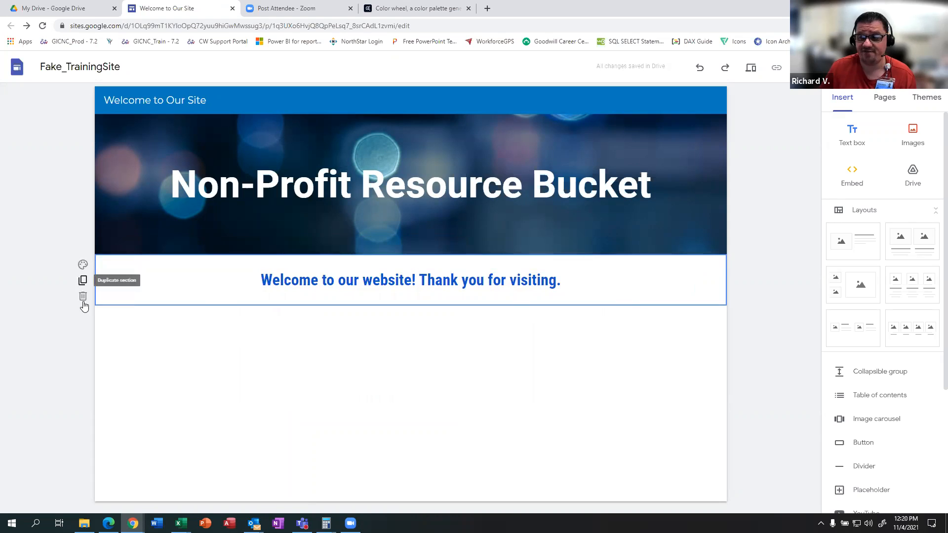
Try section color Style 2 and Style 3 on the welcome section, view the background image options, and return the section to Style 1.
left_click(82, 267)
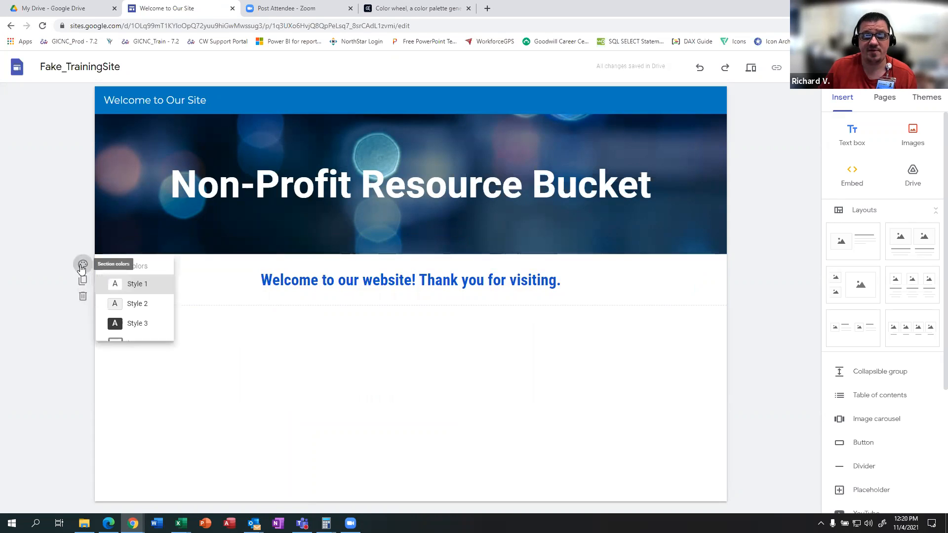
left_click(146, 286)
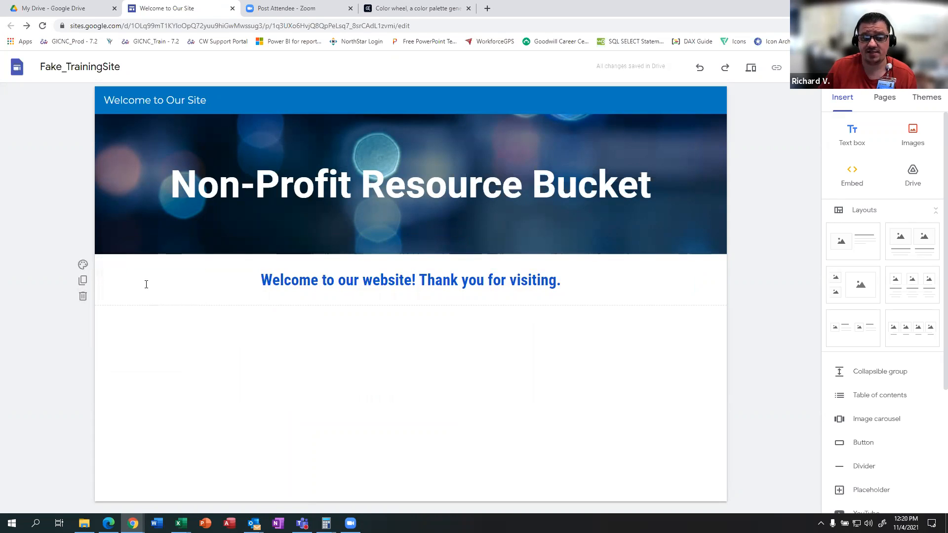
left_click(83, 265)
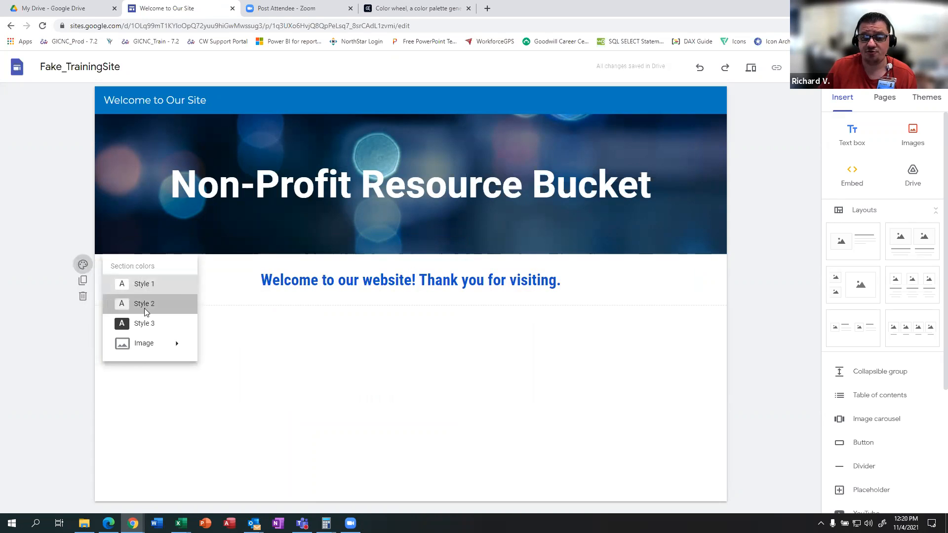
left_click(144, 305)
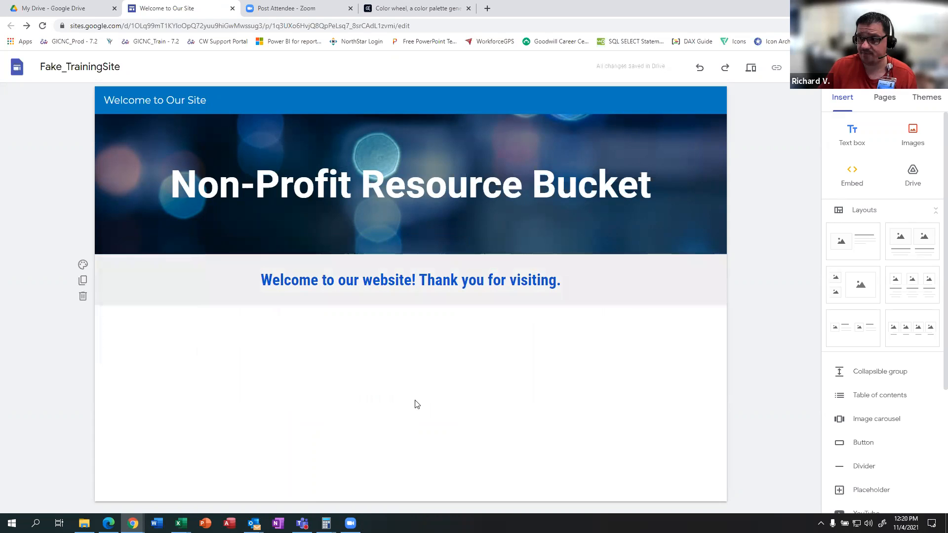
left_click(83, 265)
mouse_move(153, 345)
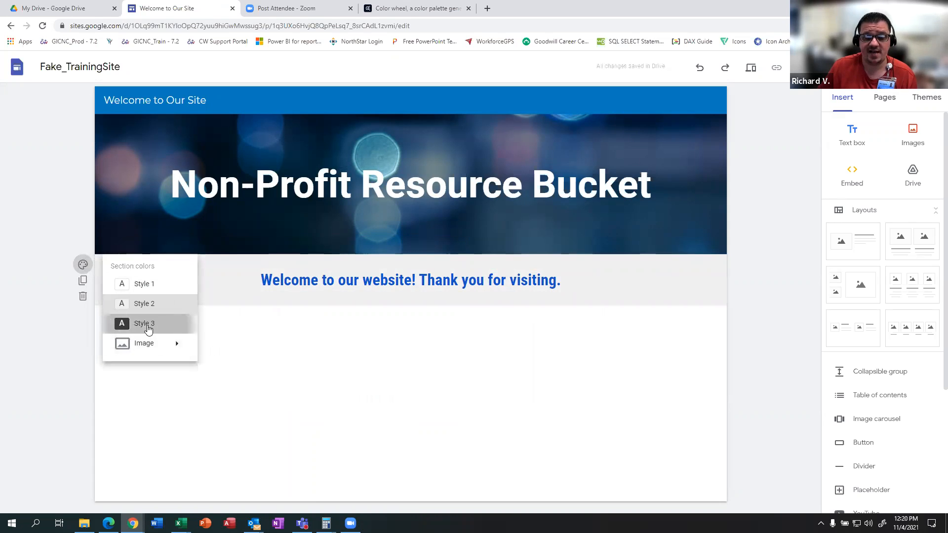
left_click(149, 325)
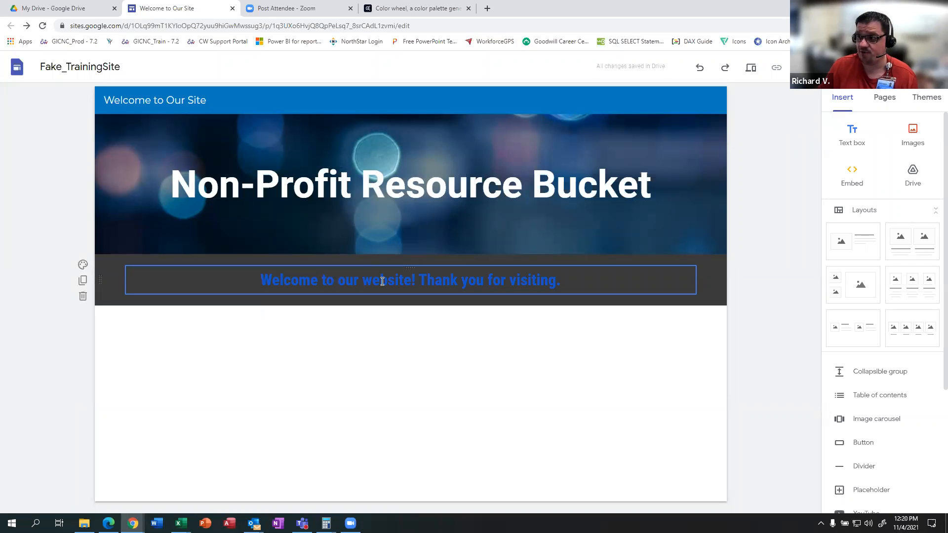
left_click(83, 264)
mouse_move(167, 351)
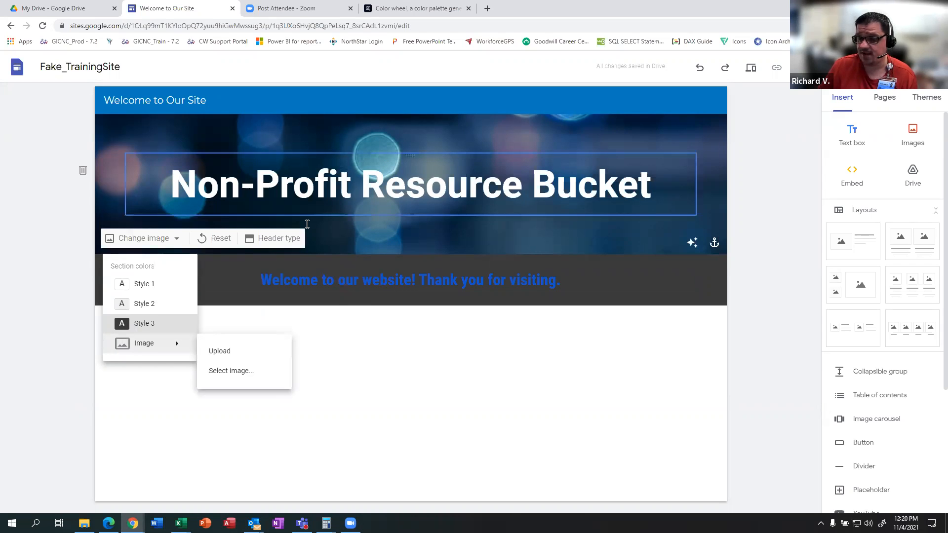
left_click(157, 305)
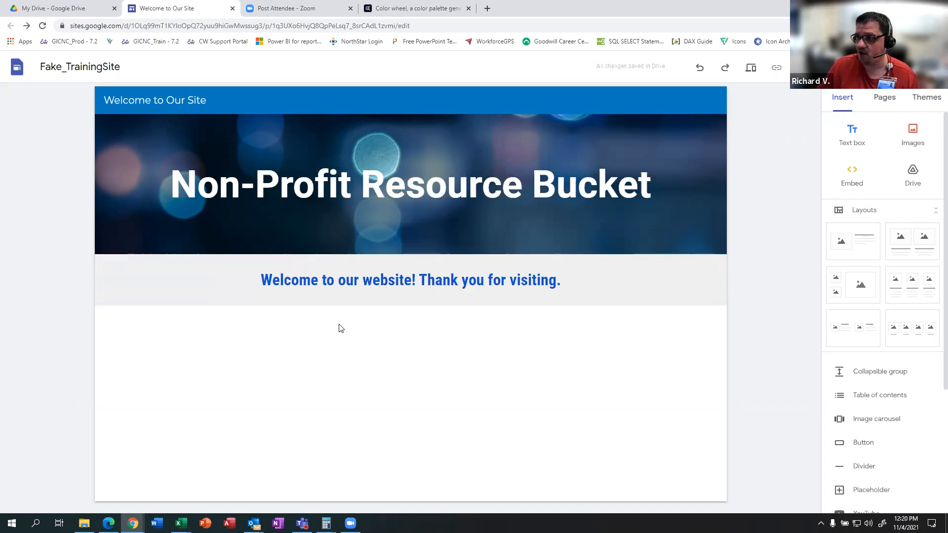
left_click(83, 265)
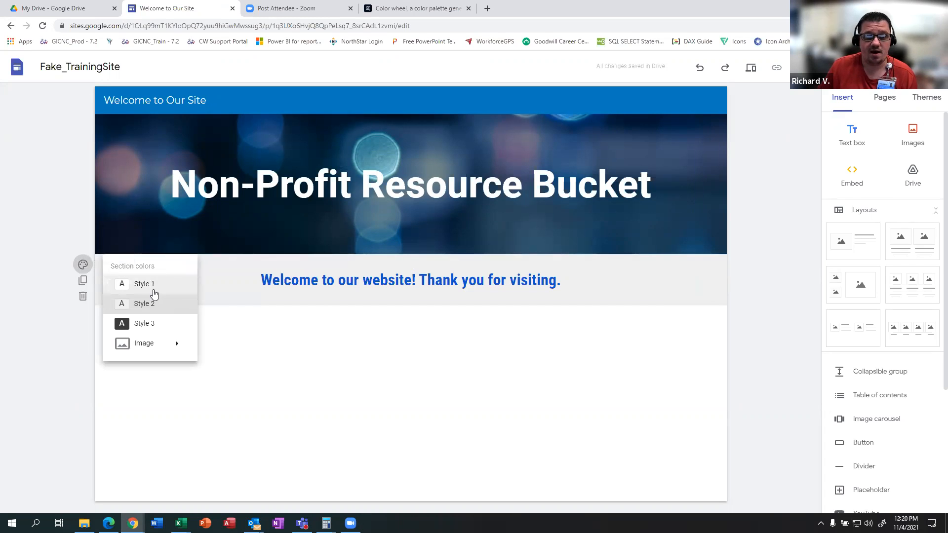
left_click(153, 285)
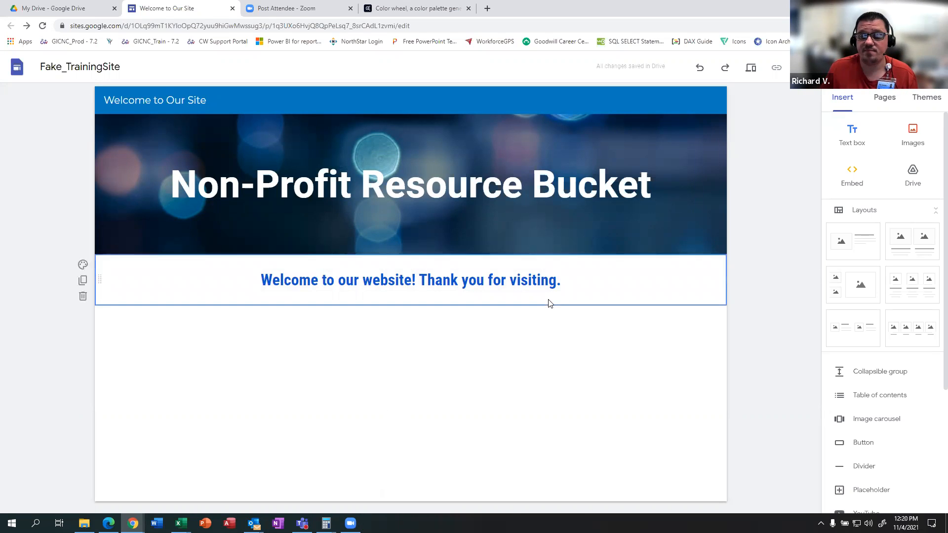
Insert a divider below the welcome text section.
scroll(889, 336, "down", 3)
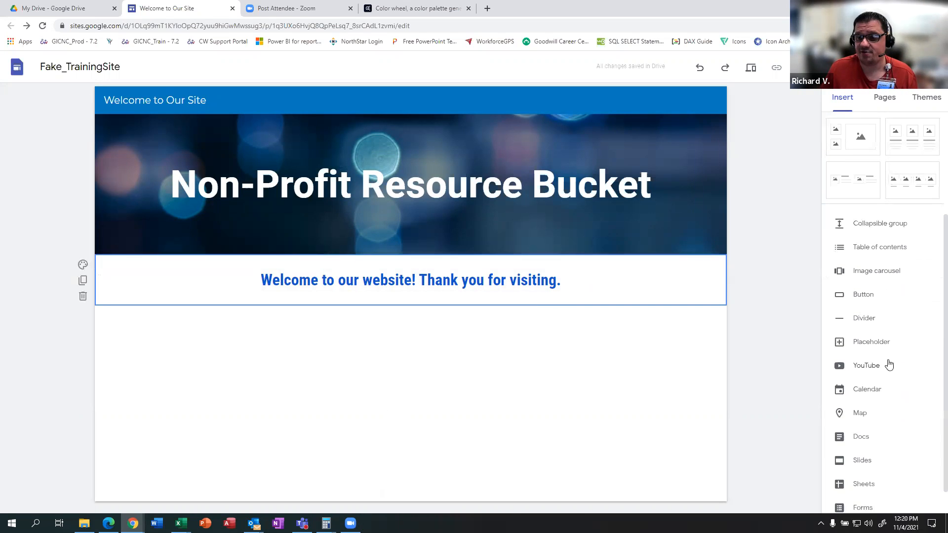
left_click(872, 321)
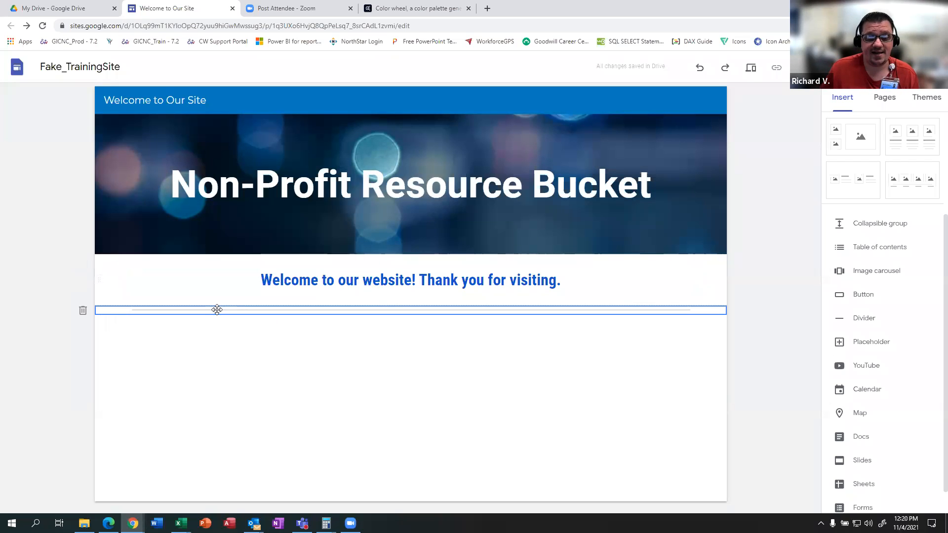
left_click(82, 264)
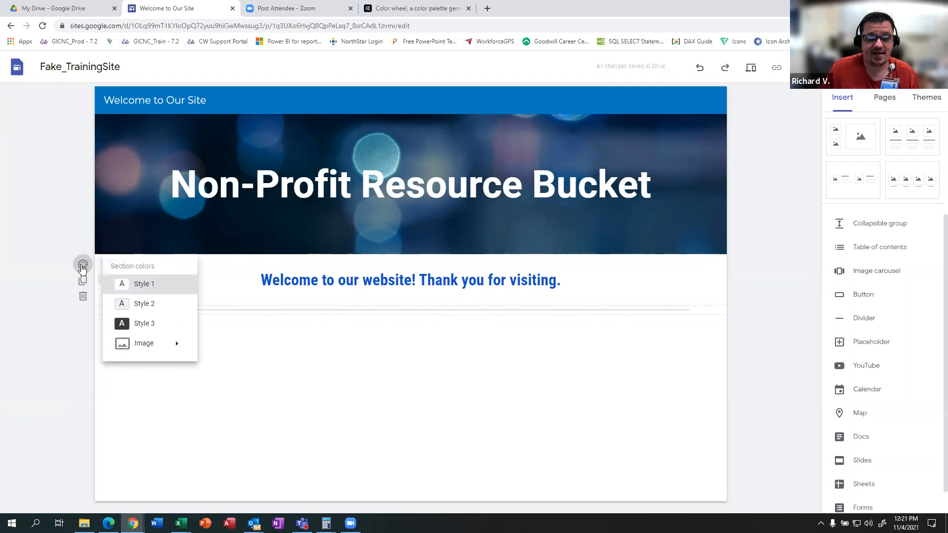
mouse_move(140, 350)
left_click(293, 312)
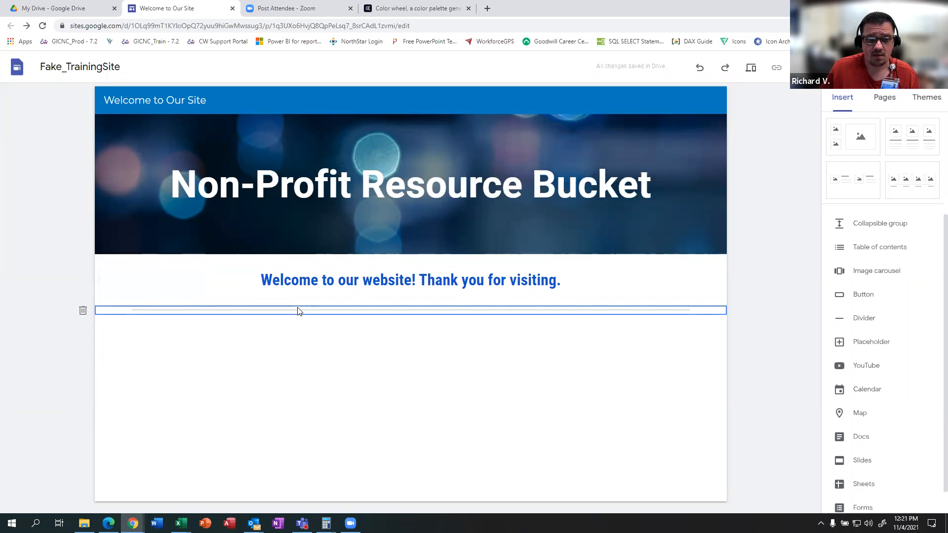
left_click(464, 399)
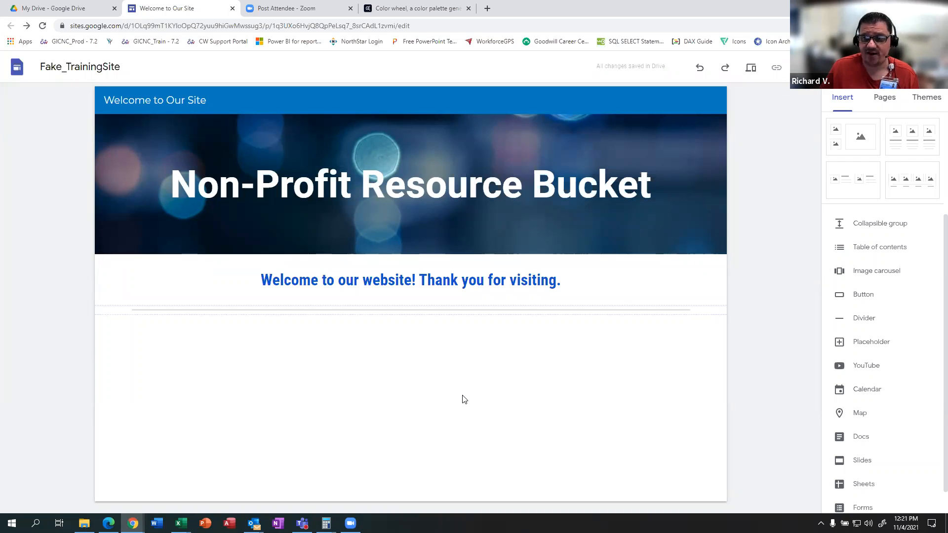
left_click(421, 309)
right_click(421, 309)
left_click(386, 316)
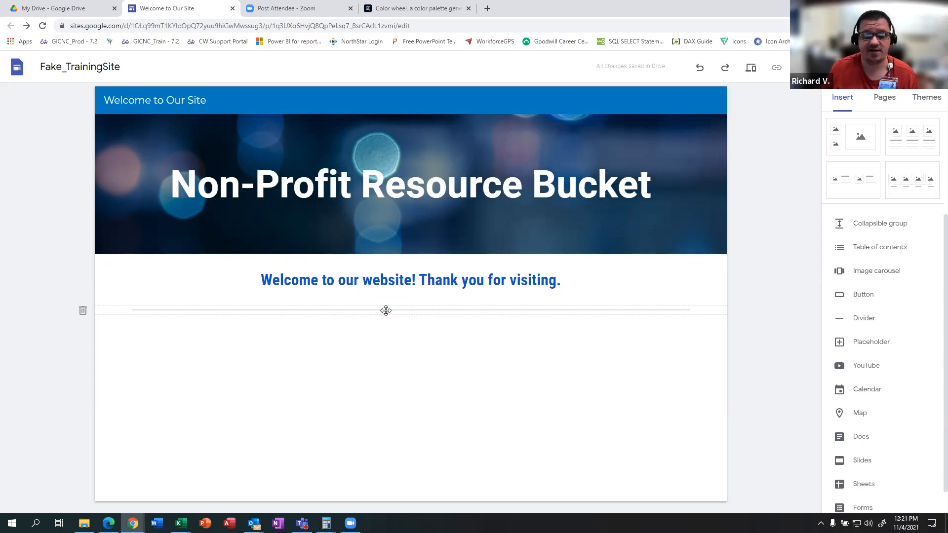
left_click(237, 312)
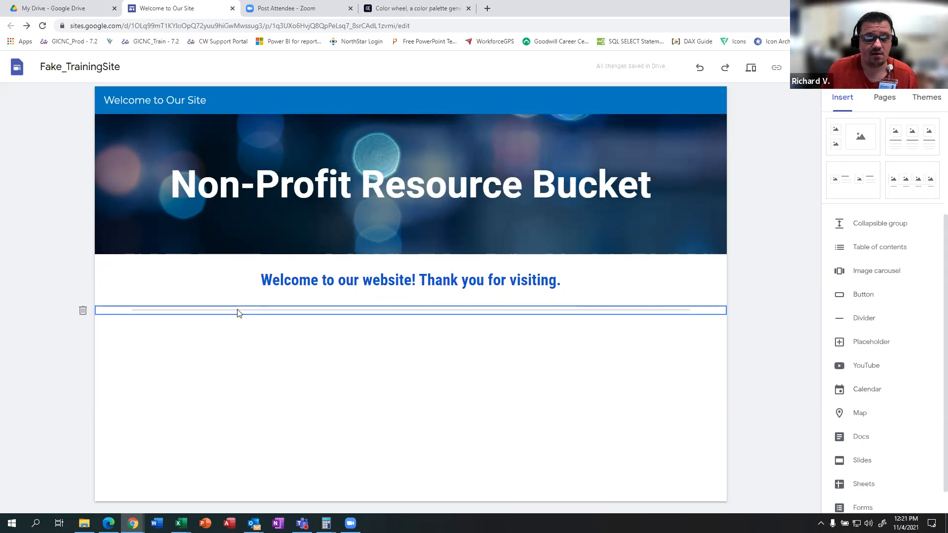
left_click(467, 325)
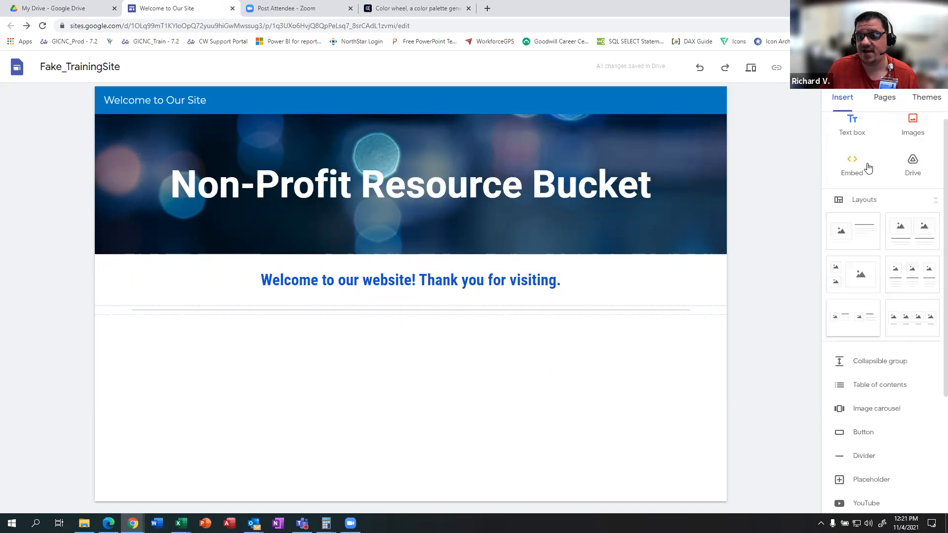
Try to upload the personal icon image from the Desktop below the divider, and delete the empty image placeholder.
scroll(885, 176, "up", 3)
left_click(911, 129)
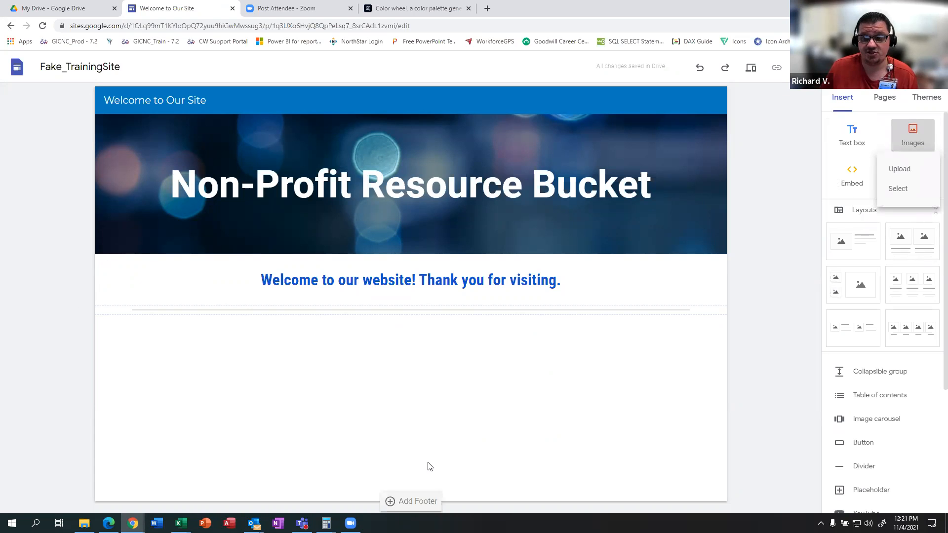
left_click(900, 169)
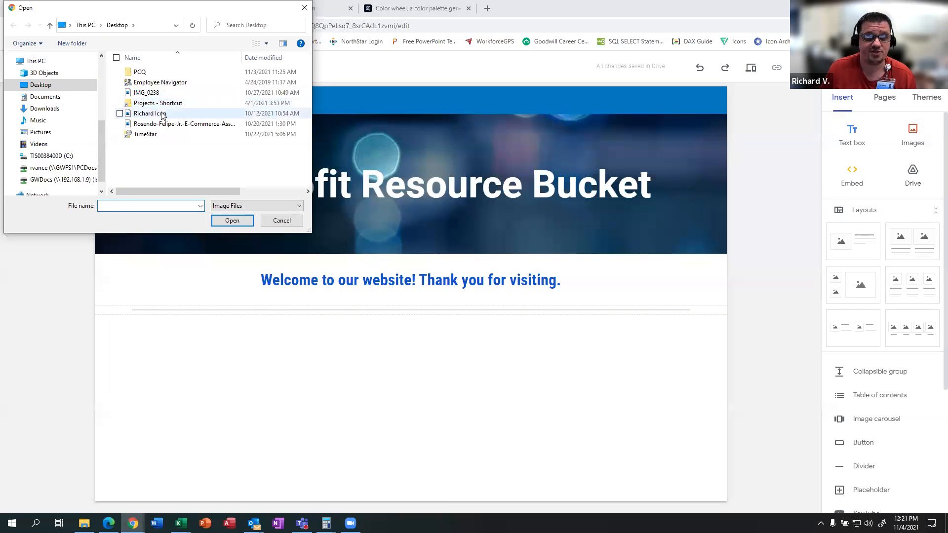
double_click(161, 115)
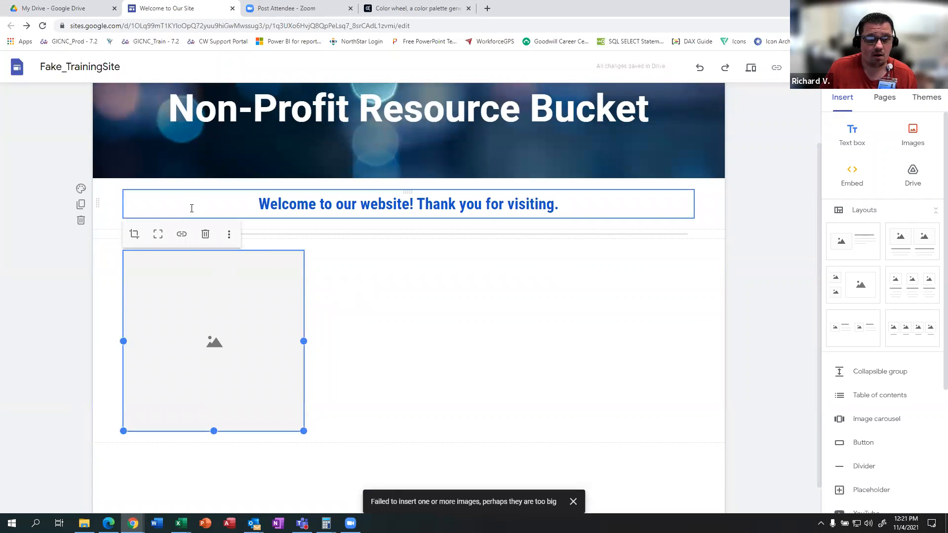
left_click(134, 234)
left_click_drag(133, 235, 126, 238)
left_click(391, 321)
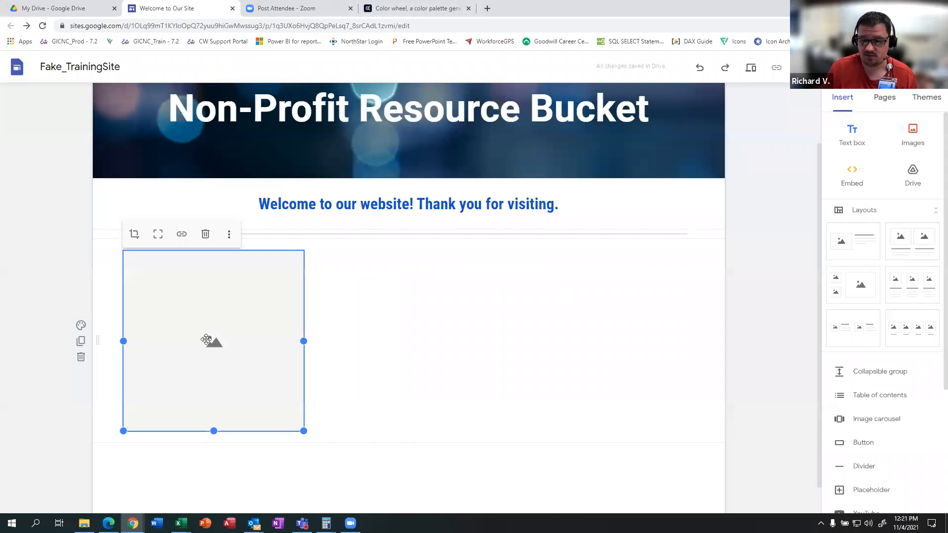
key("Delete")
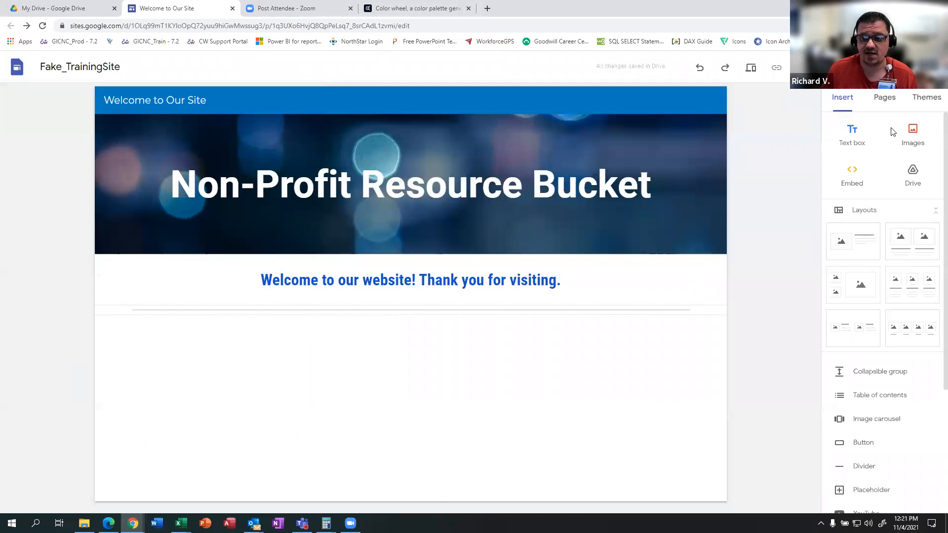
Retry uploading the same Desktop icon image, check the placeholder's extra options, and remove the placeholder again.
left_click(894, 133)
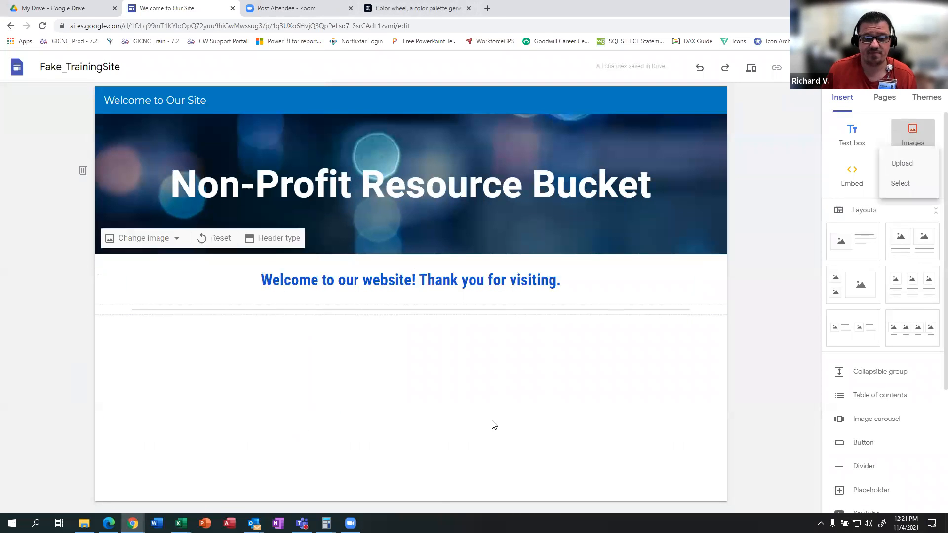
left_click(904, 170)
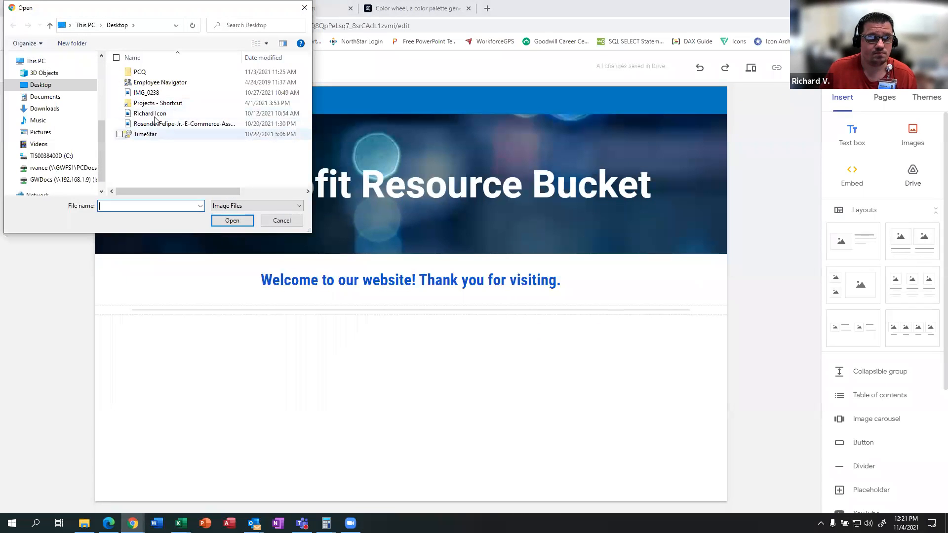
double_click(155, 113)
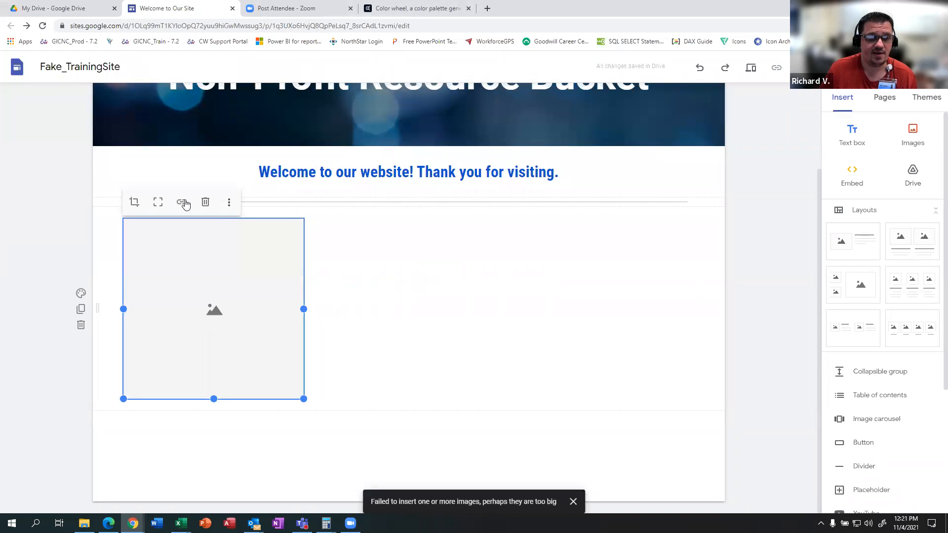
left_click(232, 204)
left_click(311, 250)
left_click(206, 202)
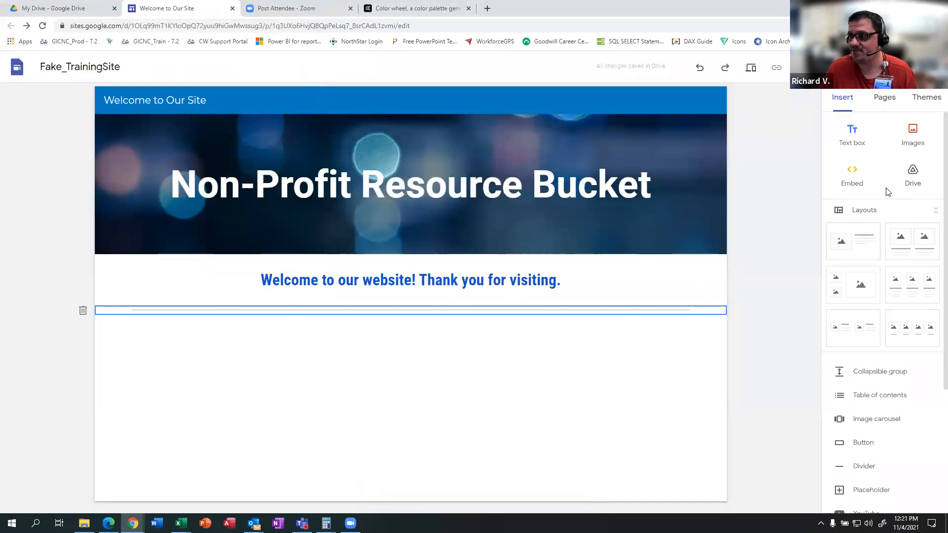
Check the desktop and File Explorer for an image file, and return to the site editor in the browser.
key("super+d")
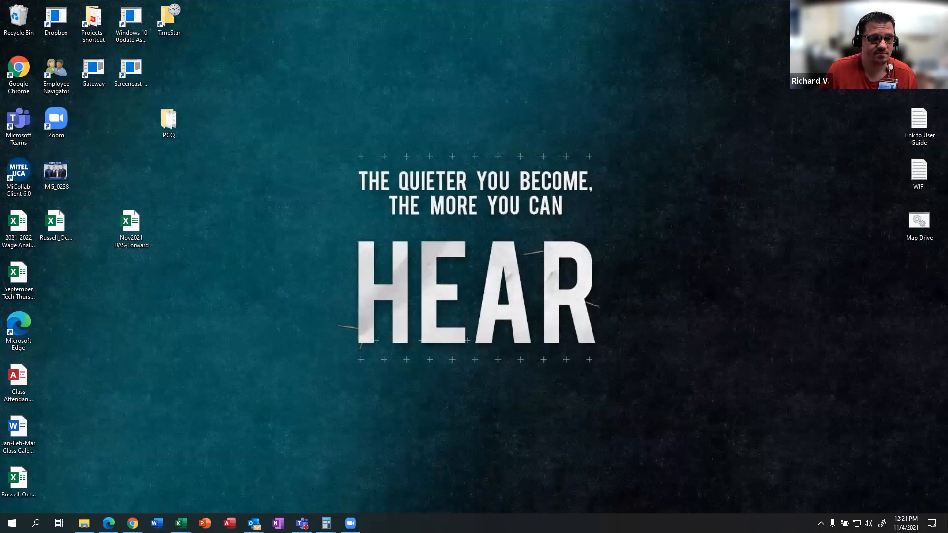
left_click(84, 523)
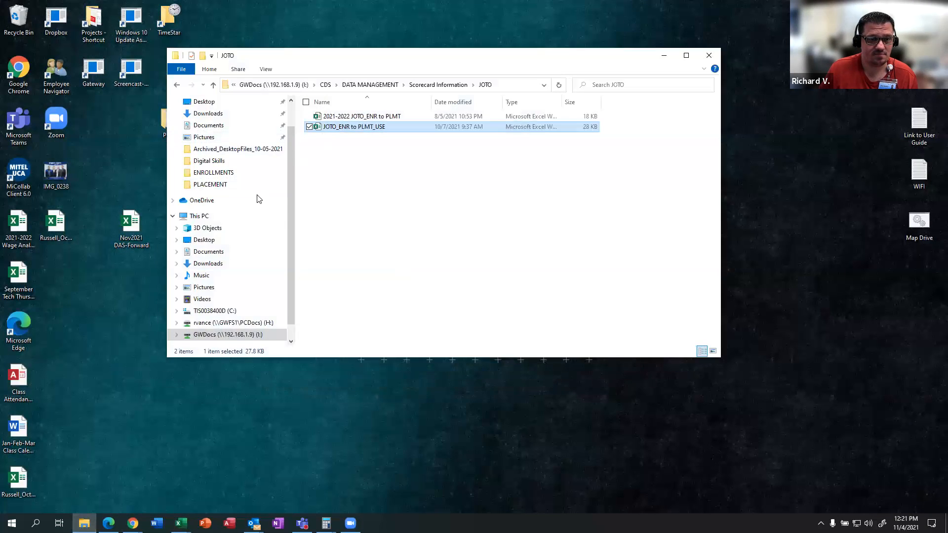
scroll(257, 199, "down", 1)
left_click(665, 55)
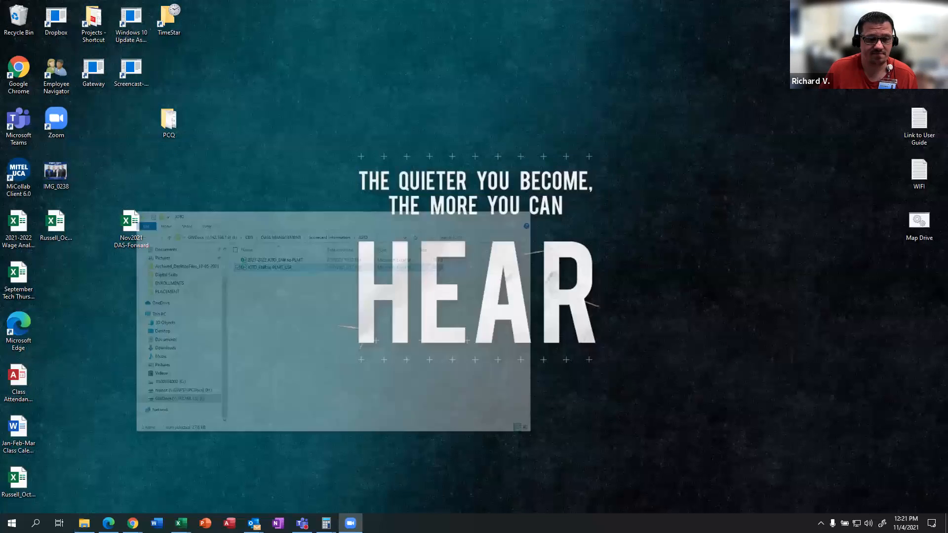
left_click(79, 474)
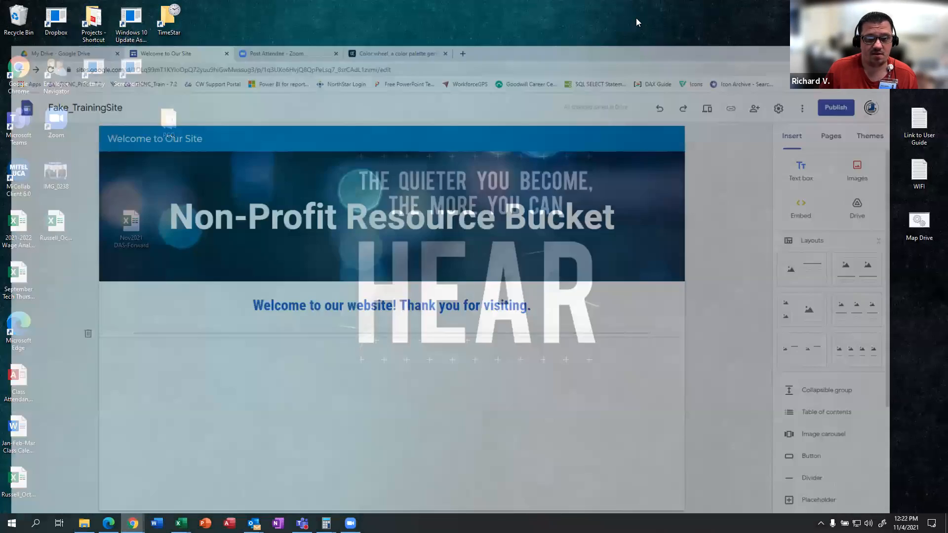
Insert the golden retriever puppy picture from a Google image search for "dog" below the divider.
left_click(913, 135)
left_click(903, 192)
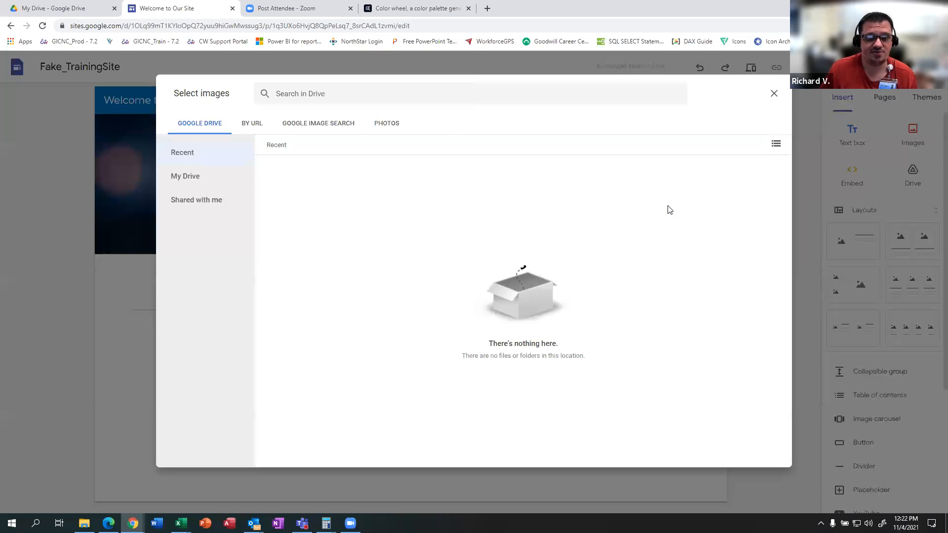
left_click(250, 124)
left_click(326, 123)
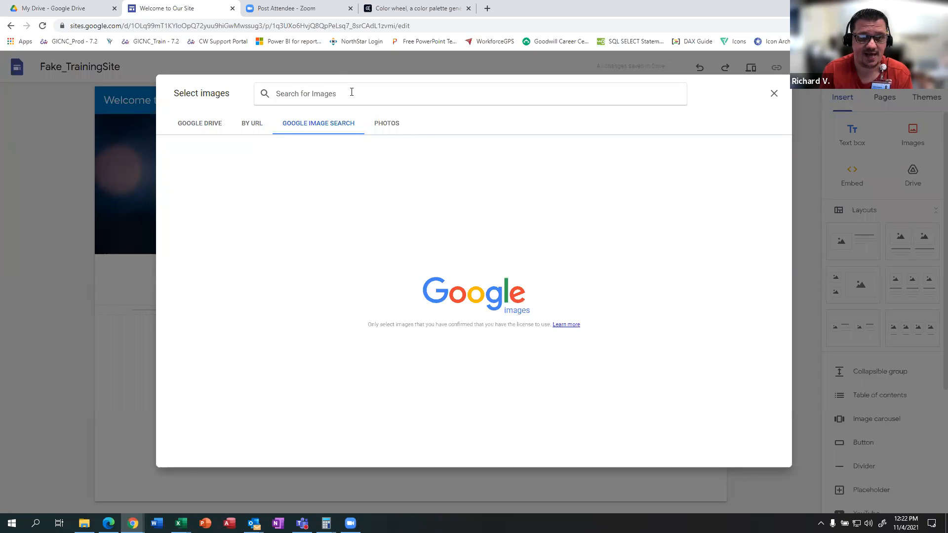
type("dog")
key("Return")
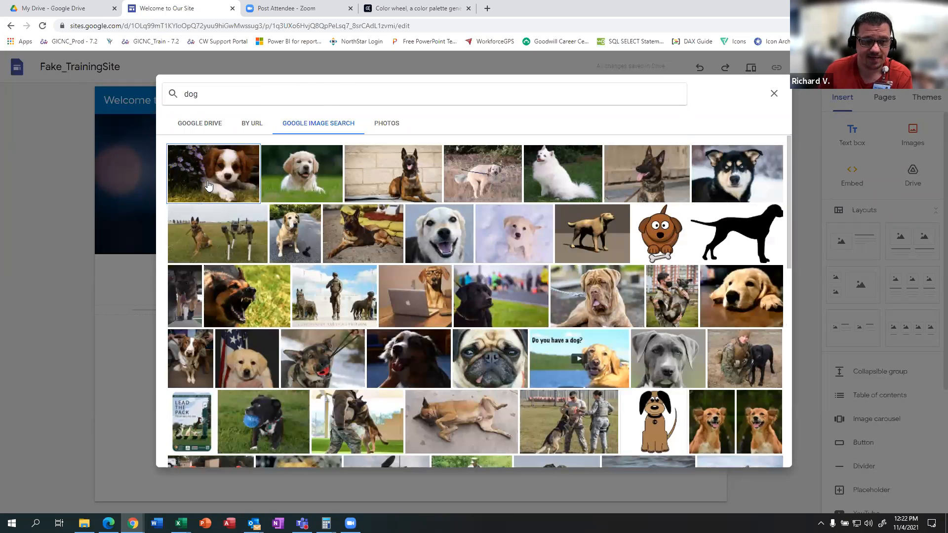
left_click(317, 197)
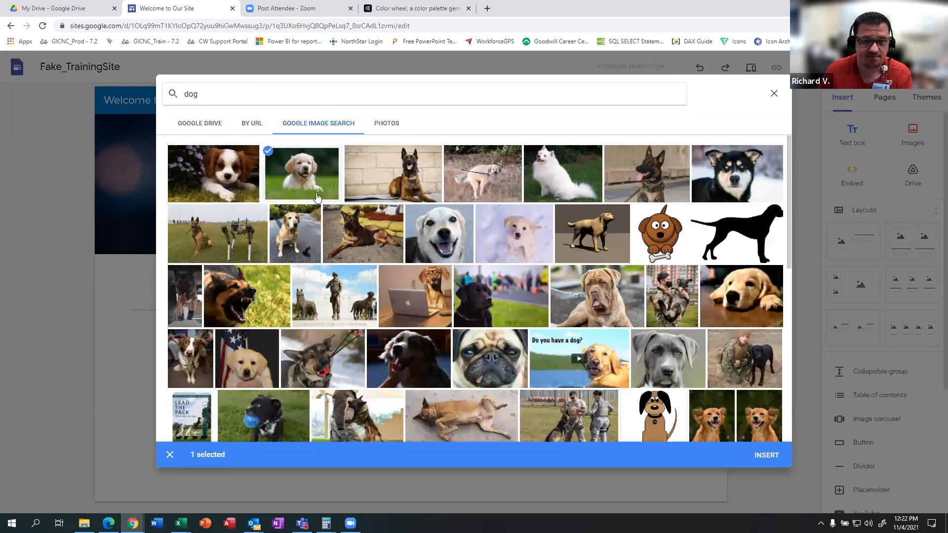
left_click(766, 456)
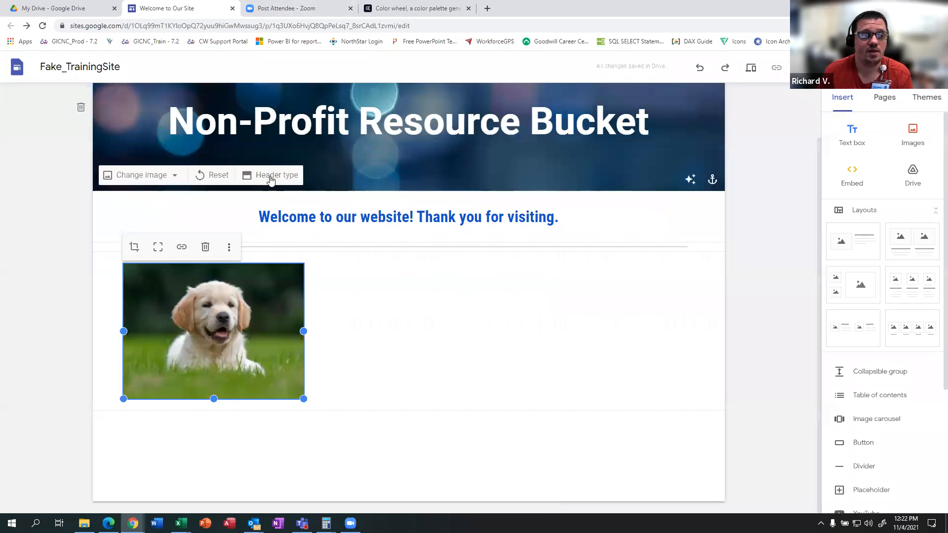
Try a zoomed-in crop centered on the puppy's face, and uncrop the picture again.
left_click(133, 249)
left_click_drag(134, 250, 140, 253)
left_click_drag(211, 301, 211, 316)
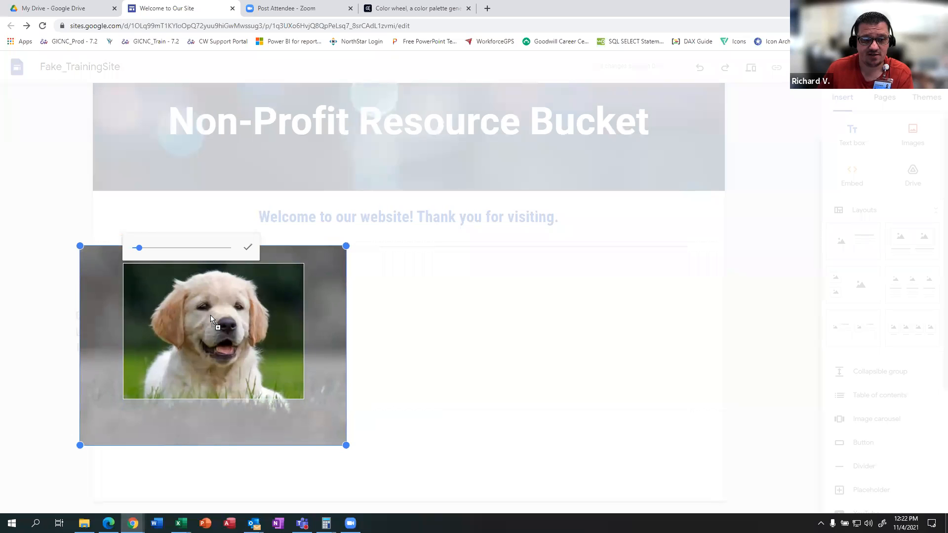
left_click(247, 251)
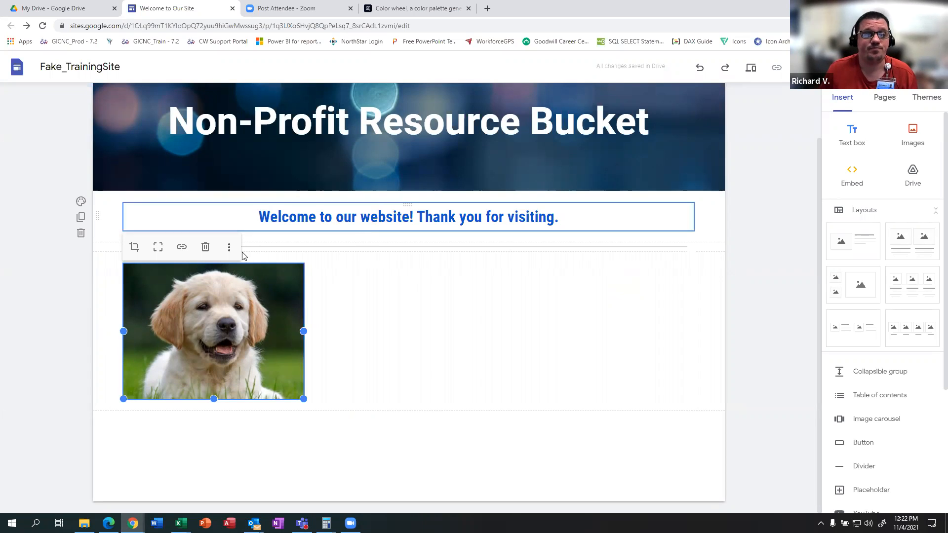
left_click(158, 248)
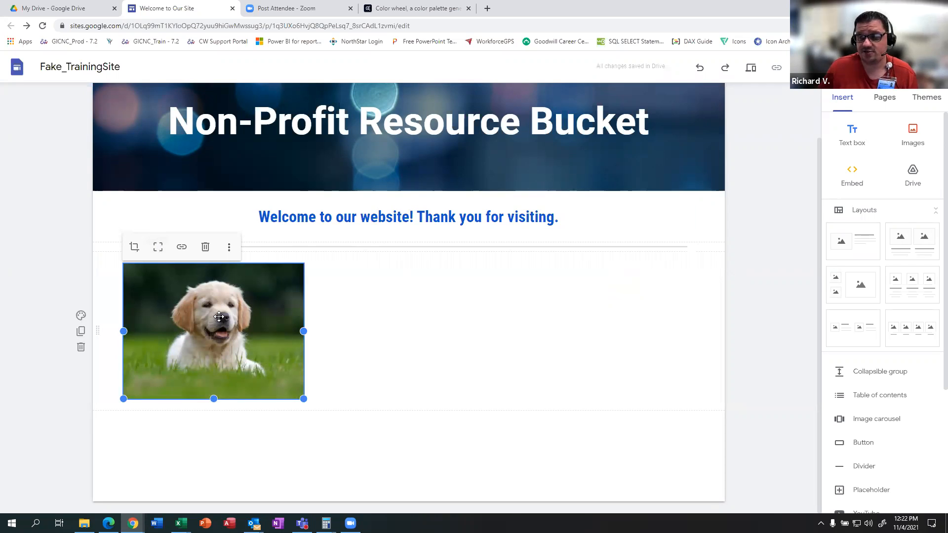
Crop the puppy picture by zooming in slightly and repositioning it around the face, and deselect it.
left_click(134, 247)
left_click_drag(133, 248, 141, 248)
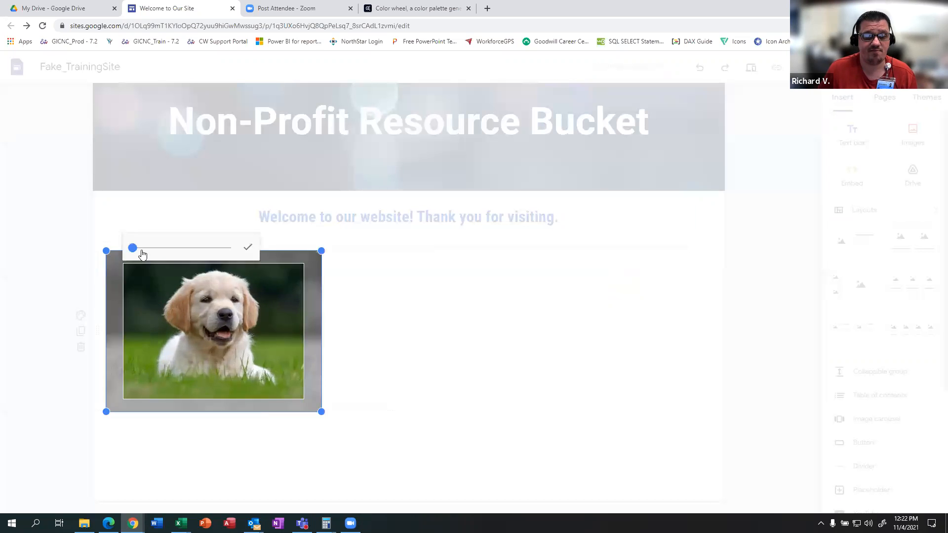
left_click_drag(216, 297, 211, 319)
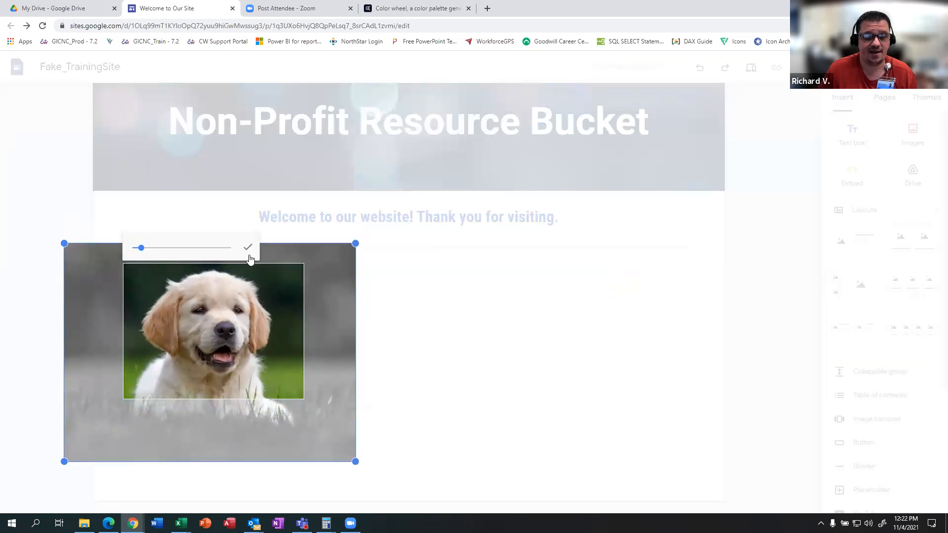
left_click(600, 314)
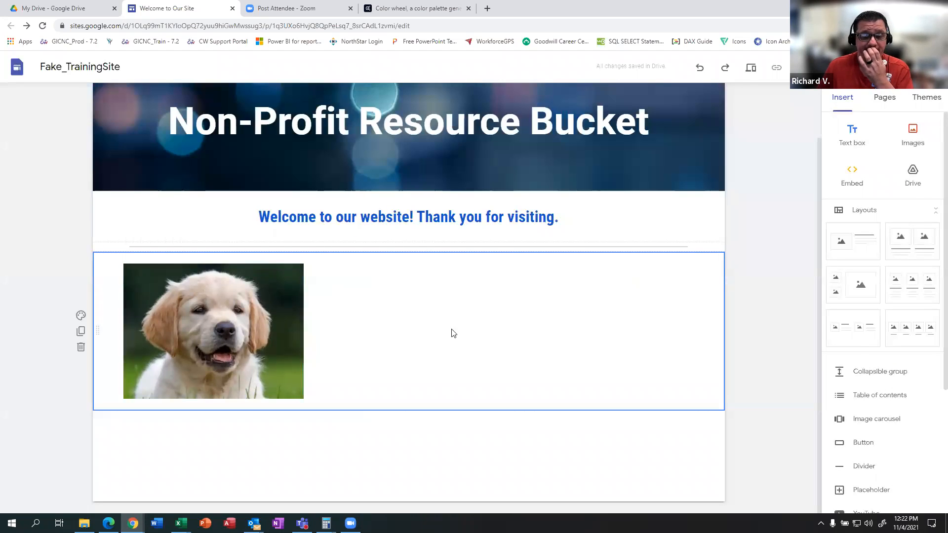
left_click(913, 134)
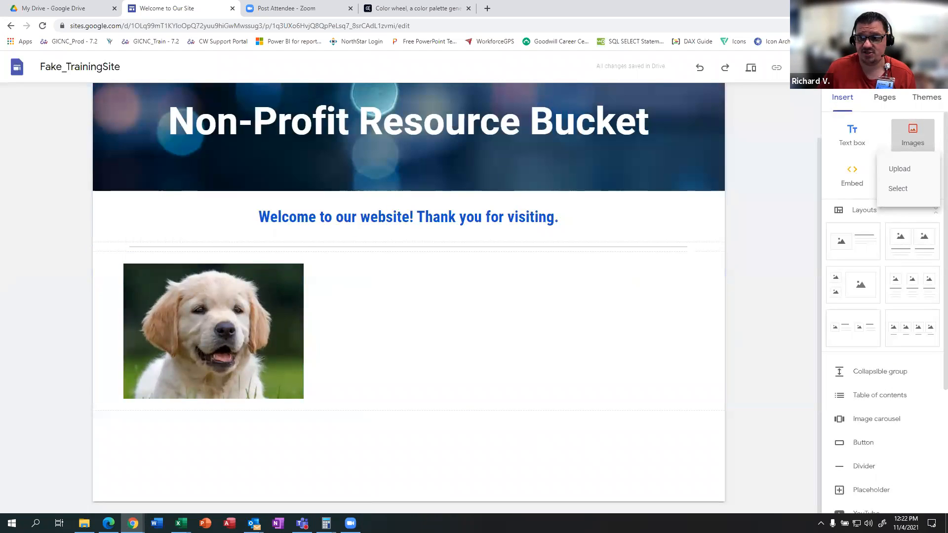
left_click(902, 189)
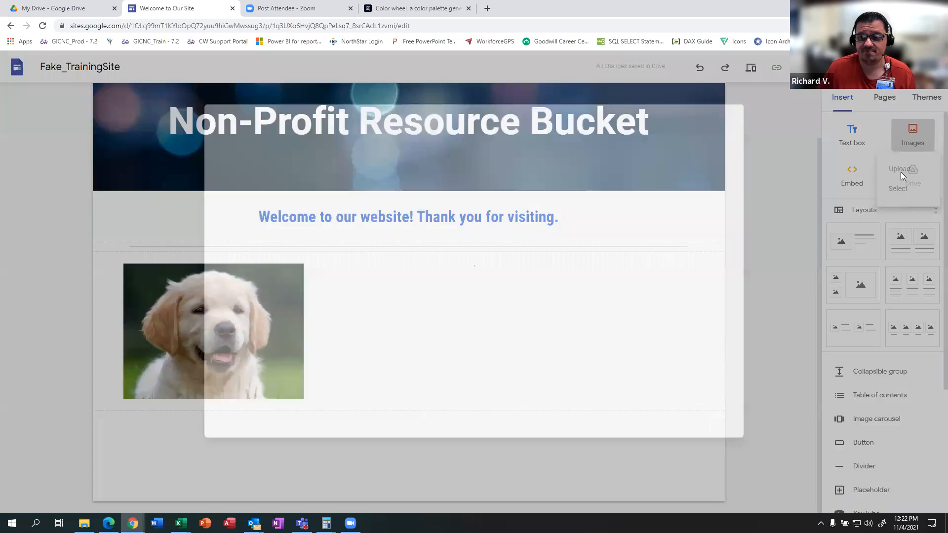
left_click(773, 100)
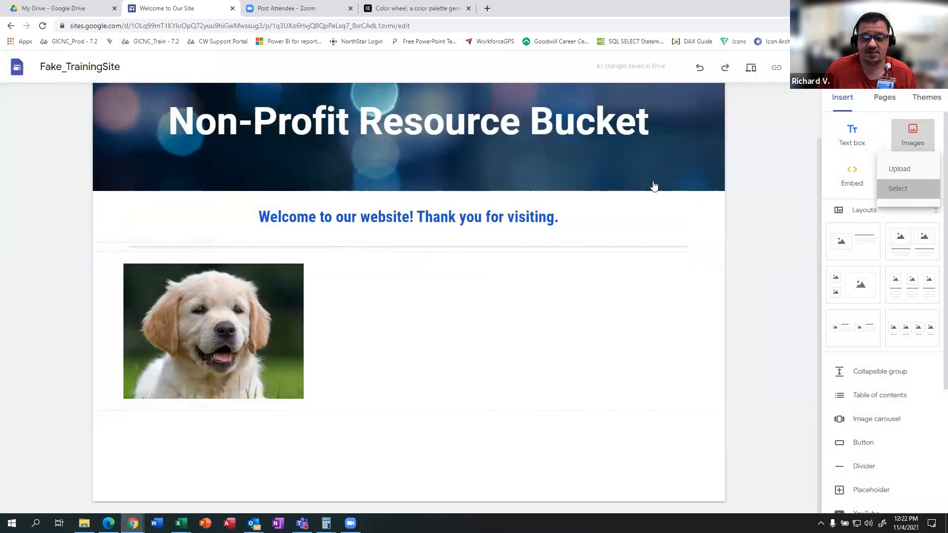
Insert the picture of the black dog in front of a crowd from a Google image search for "dog".
left_click(898, 188)
left_click(317, 123)
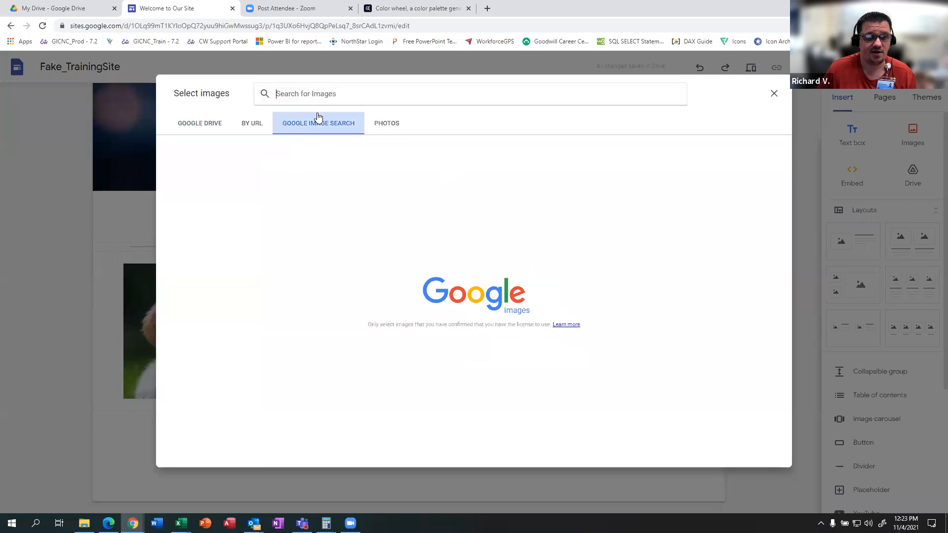
left_click(331, 94)
type("dig")
key("Return")
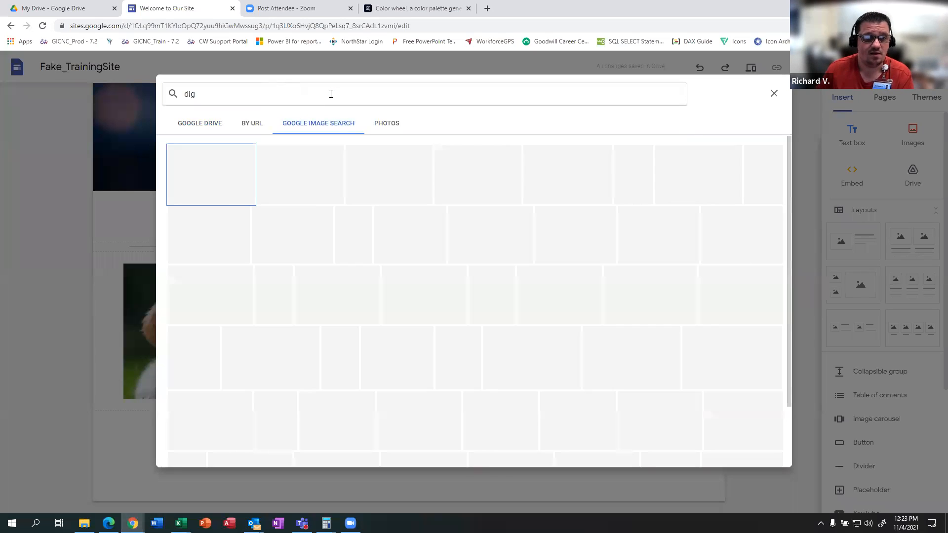
key("BackSpace")
key("BackSpace")
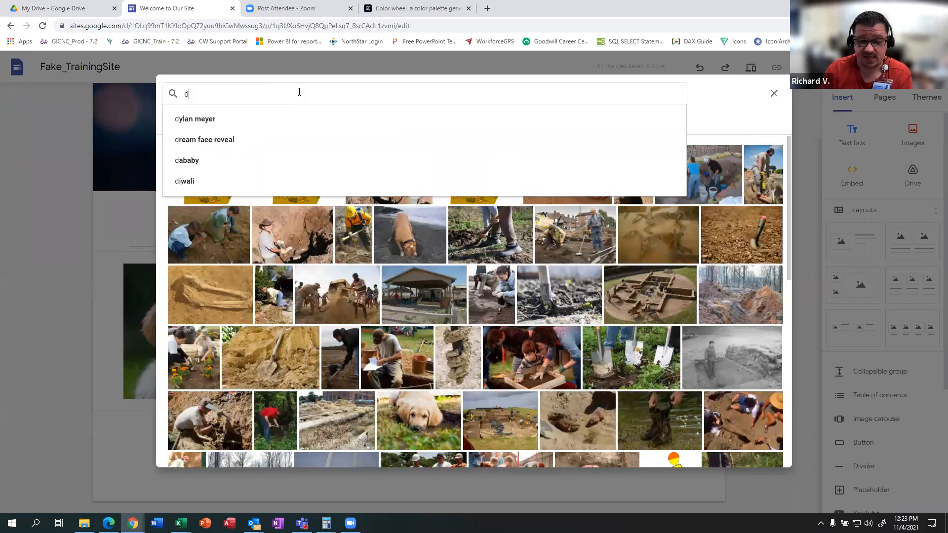
type("og")
key("Return")
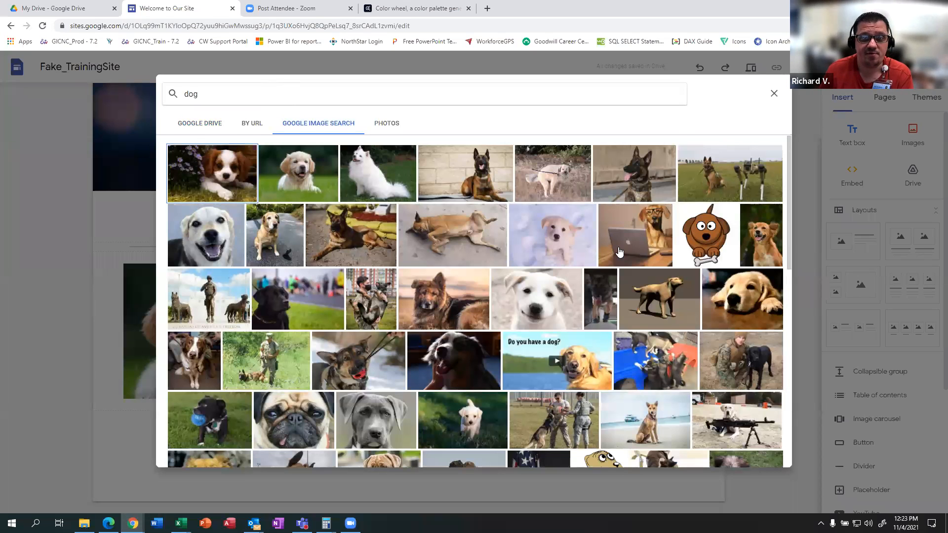
scroll(474, 250, "down", 2)
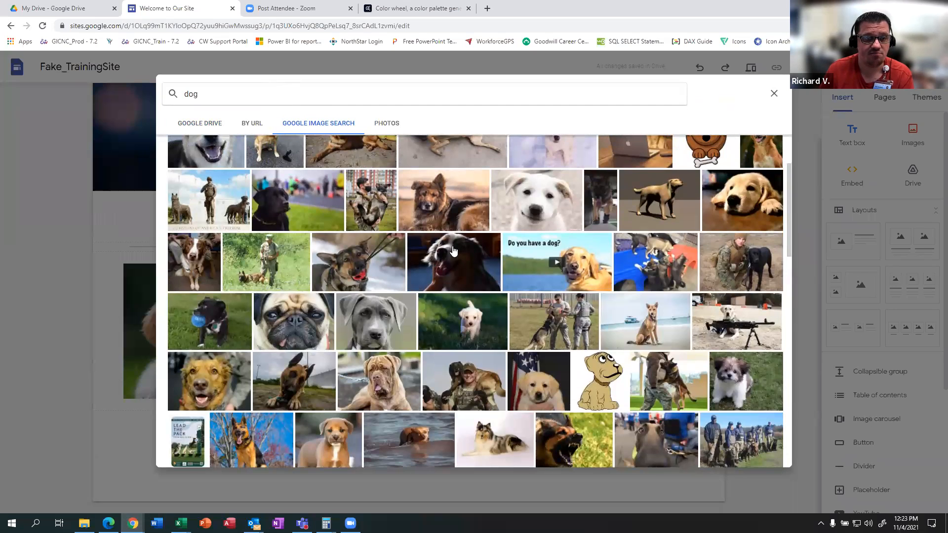
left_click(298, 200)
left_click(766, 456)
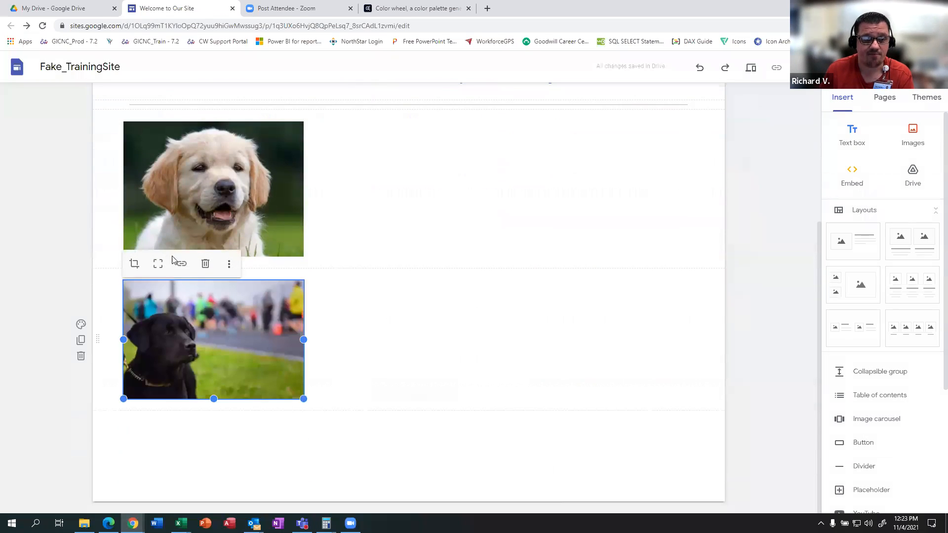
Crop the black dog picture by zooming in slightly and framing the dog's head and shoulders.
left_click(135, 263)
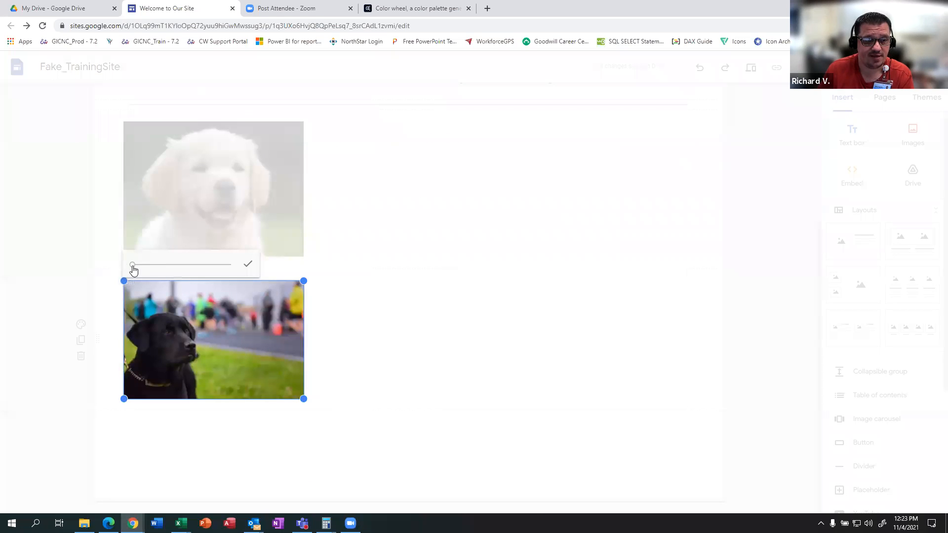
left_click_drag(132, 266, 141, 265)
left_click_drag(173, 346, 245, 338)
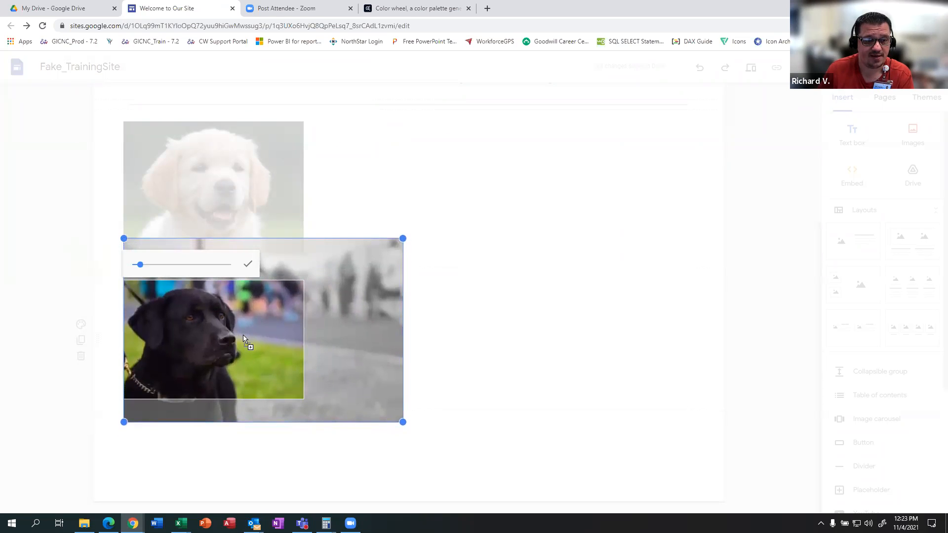
left_click(249, 267)
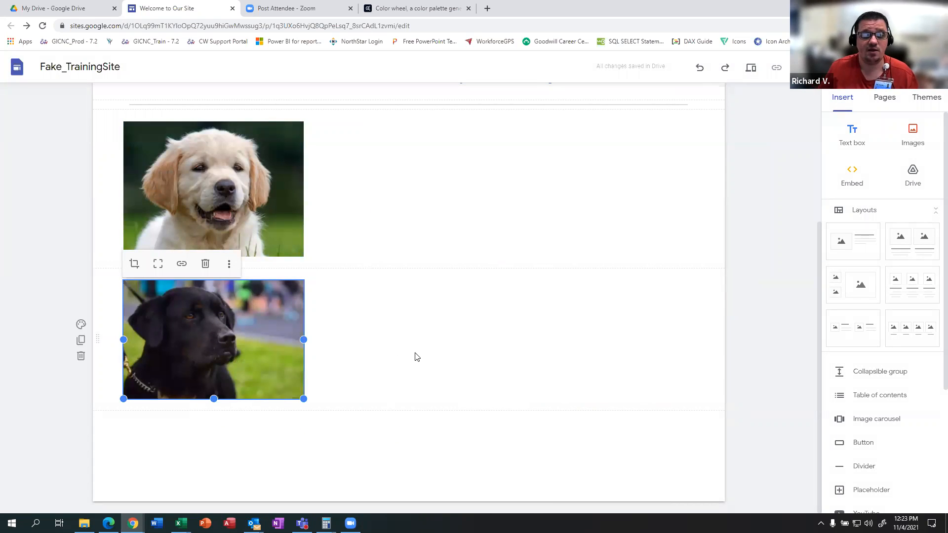
Move the black dog picture into the puppy's row, at the right edge of the page, and match its height to the puppy picture.
left_click_drag(249, 323, 359, 150)
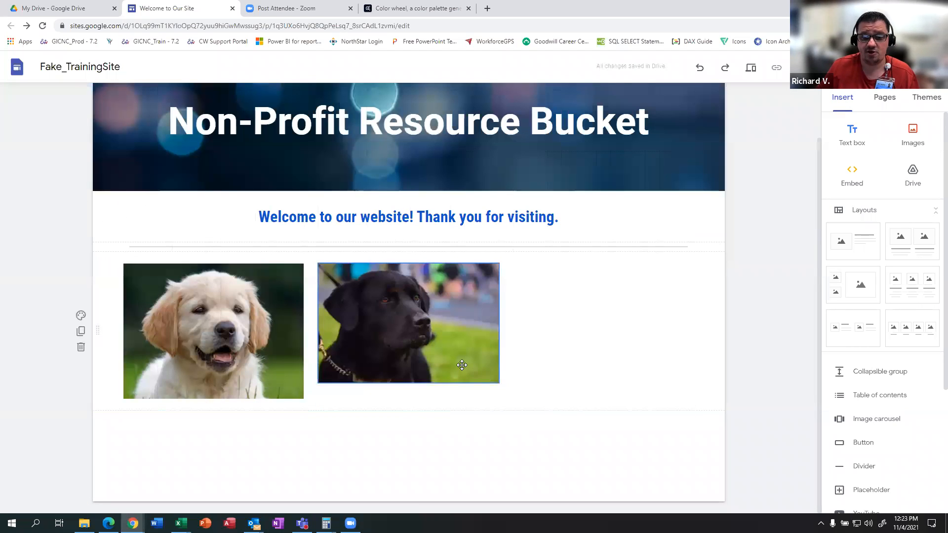
left_click_drag(469, 358, 572, 323)
left_click(607, 352)
left_click_drag(643, 382, 658, 396)
left_click_drag(544, 332, 613, 332)
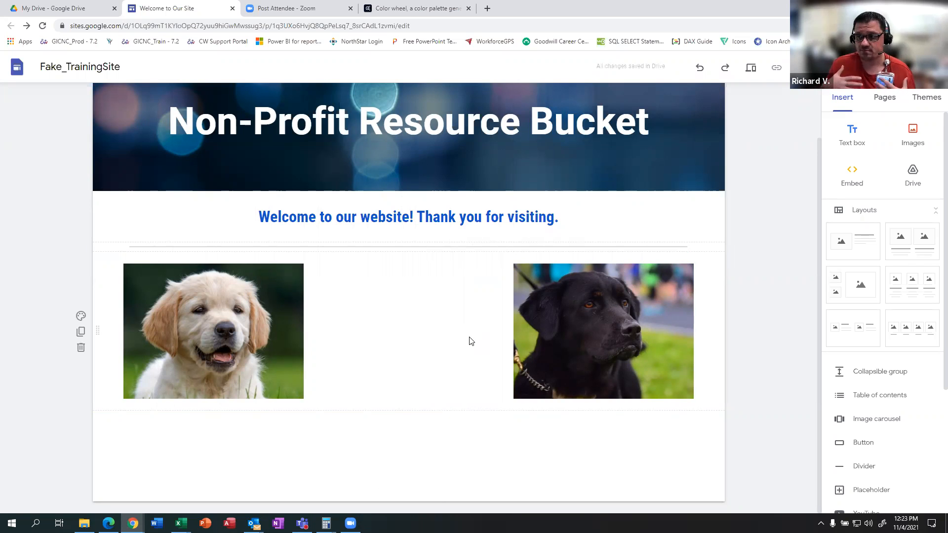
Replace the header title with "Adoption Agency" and leave the title box.
triple_click(305, 141)
type("S")
key("BackSpace")
type("Adoptiono")
key("BackSpace")
type("Ad")
key("BackSpace")
type("gency")
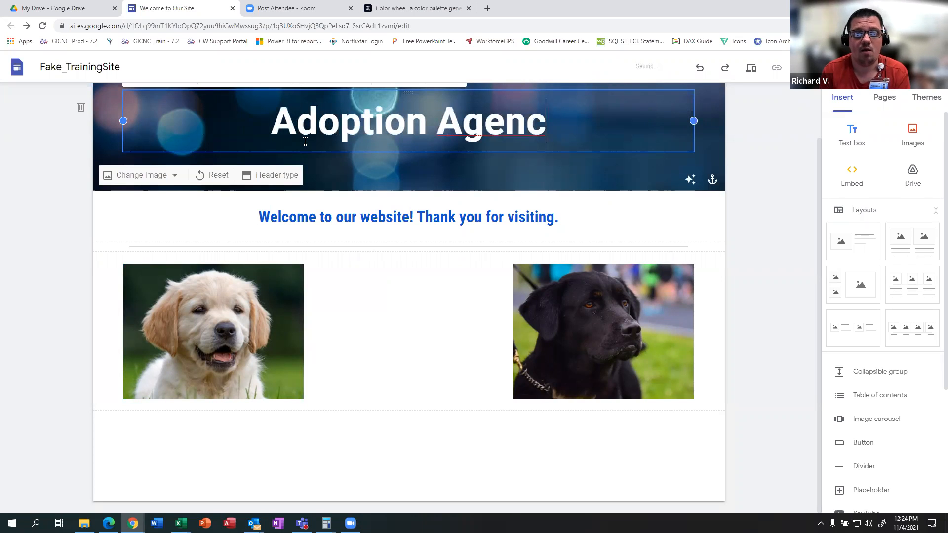
left_click(317, 341)
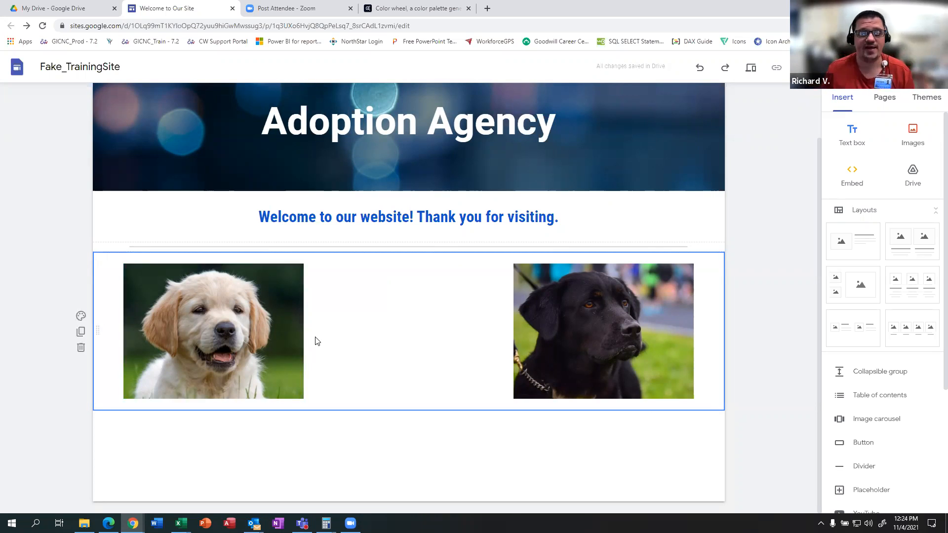
scroll(393, 350, "up", 1)
scroll(442, 354, "down", 1)
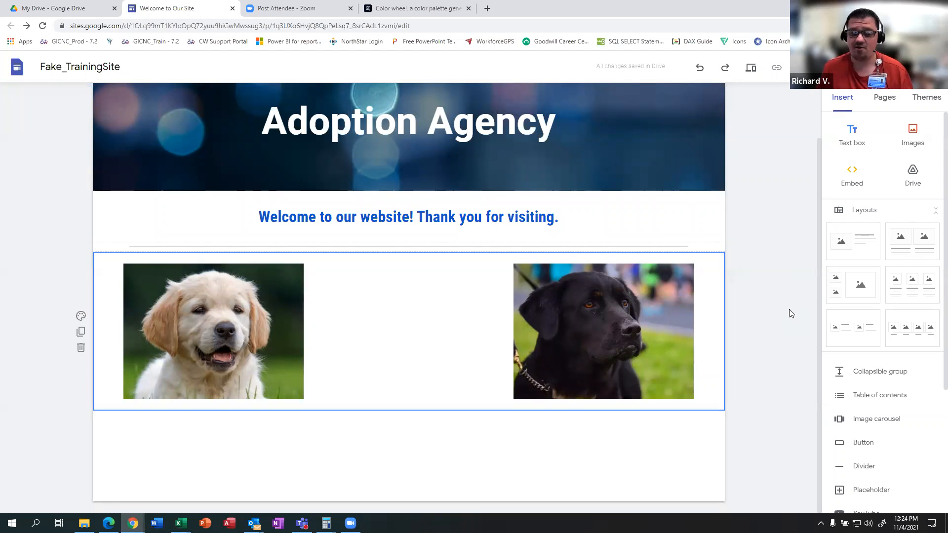
Add a subpage named "Lucky" under the Home page, and delete that subpage again.
left_click(885, 98)
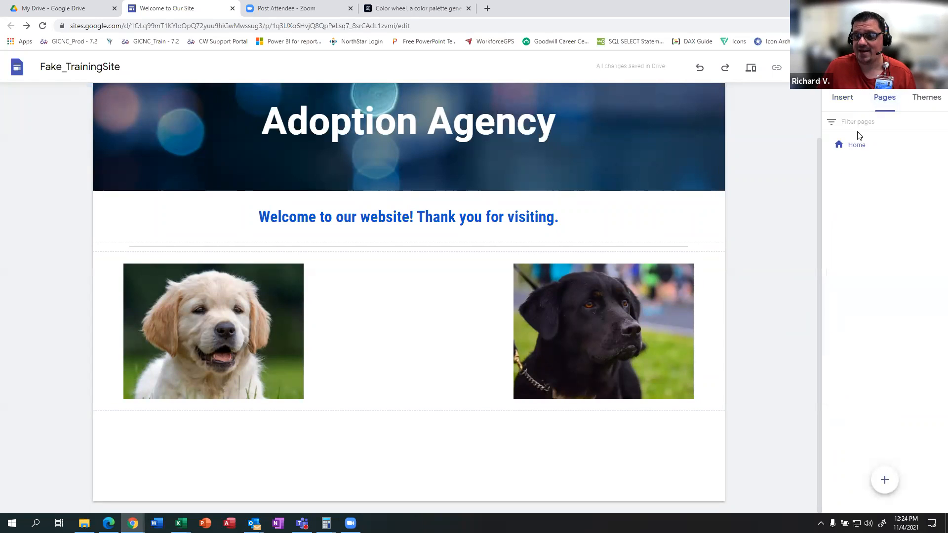
right_click(866, 166)
left_click(865, 159)
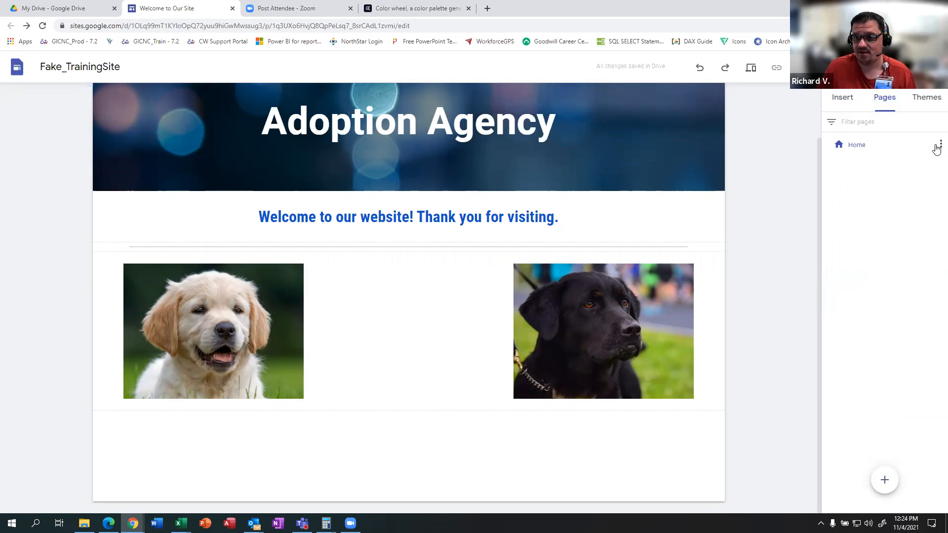
left_click(940, 145)
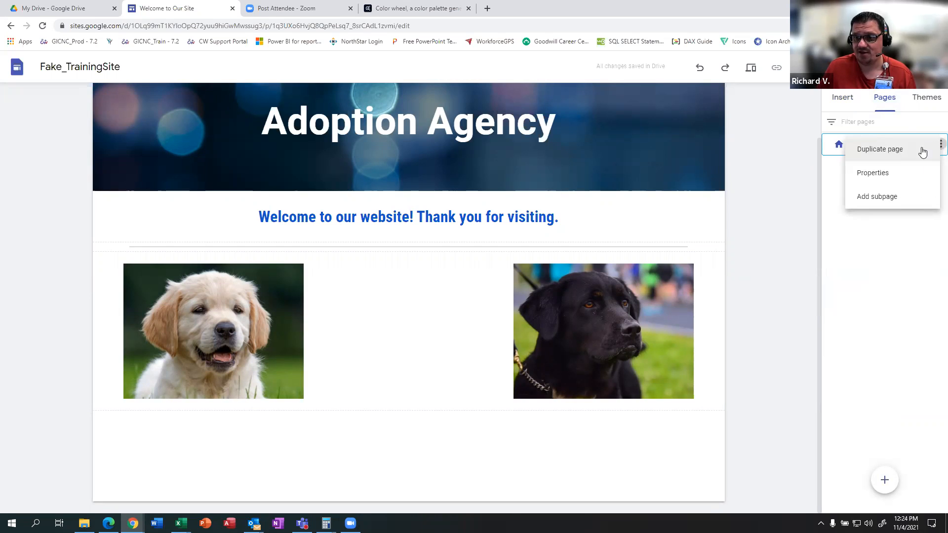
left_click(887, 198)
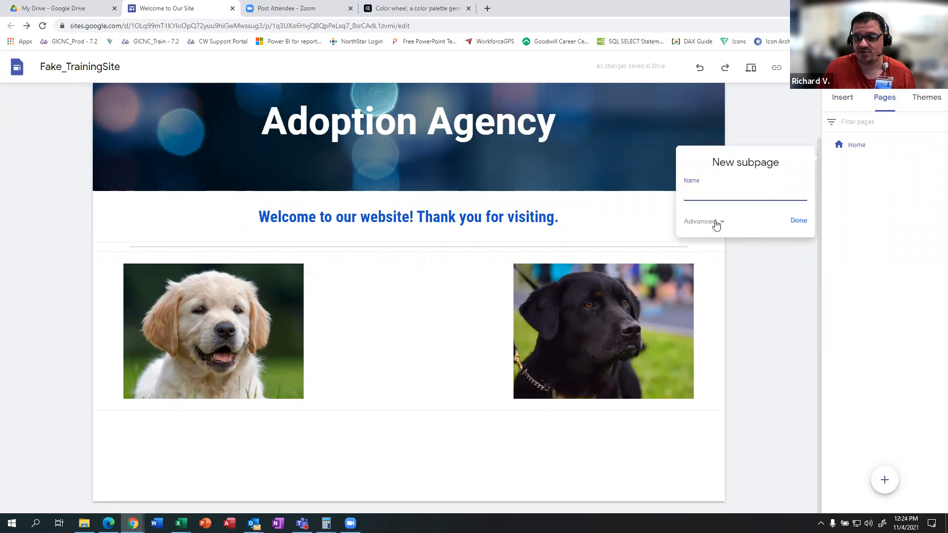
left_click(732, 192)
type("Lucky")
key("Return")
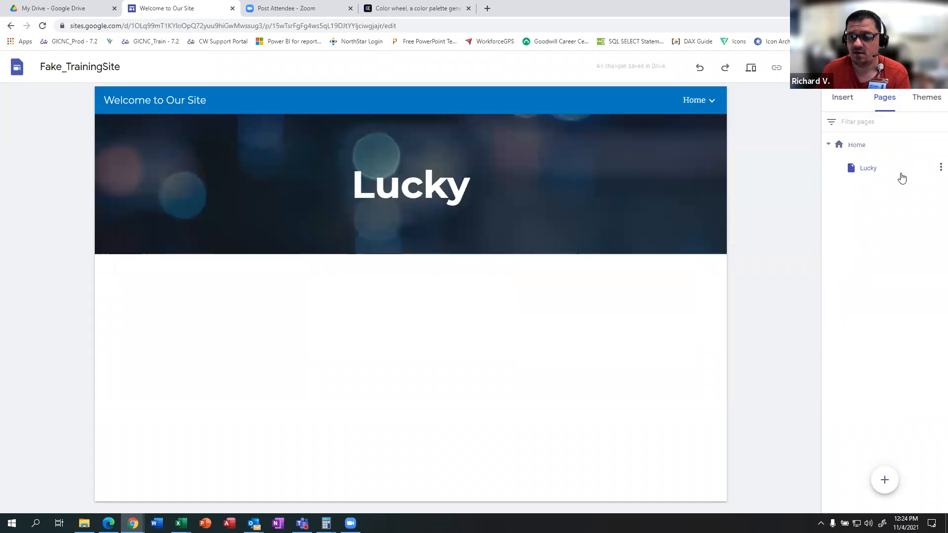
left_click(940, 168)
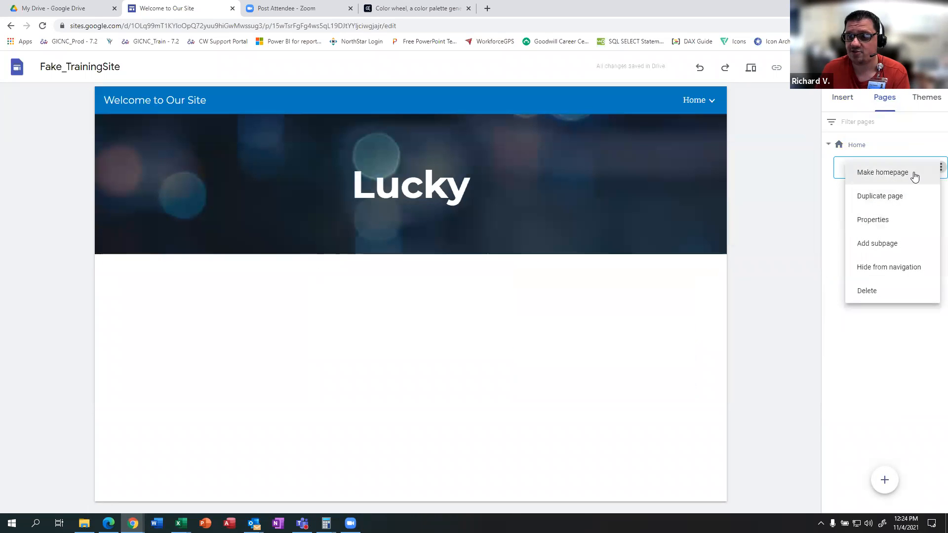
left_click(882, 291)
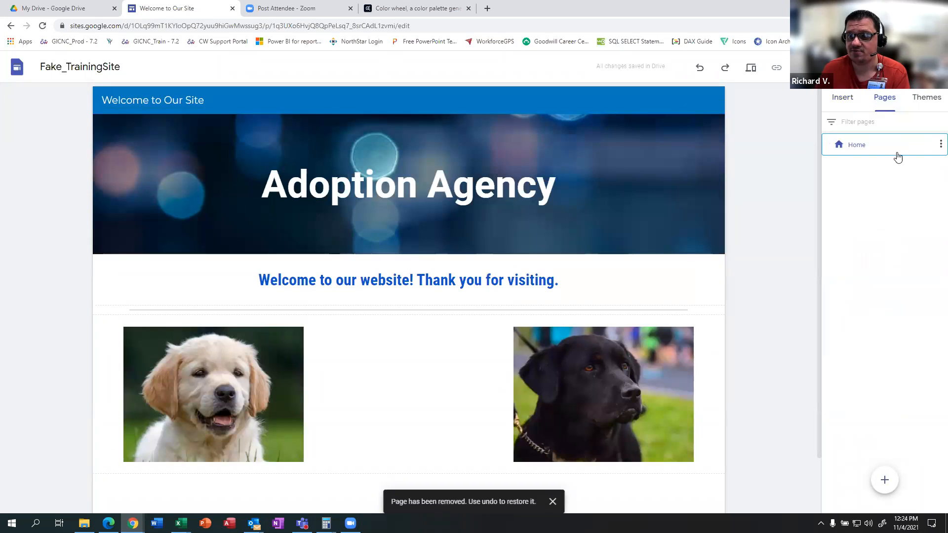
Duplicate the Home page as "Lucky - Golden Retriever" and open the new page.
left_click(937, 144)
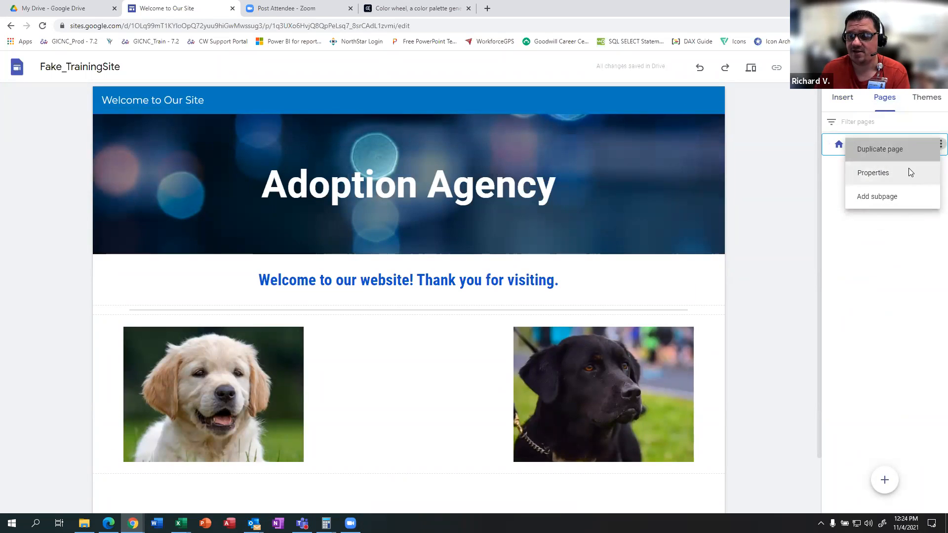
left_click(907, 167)
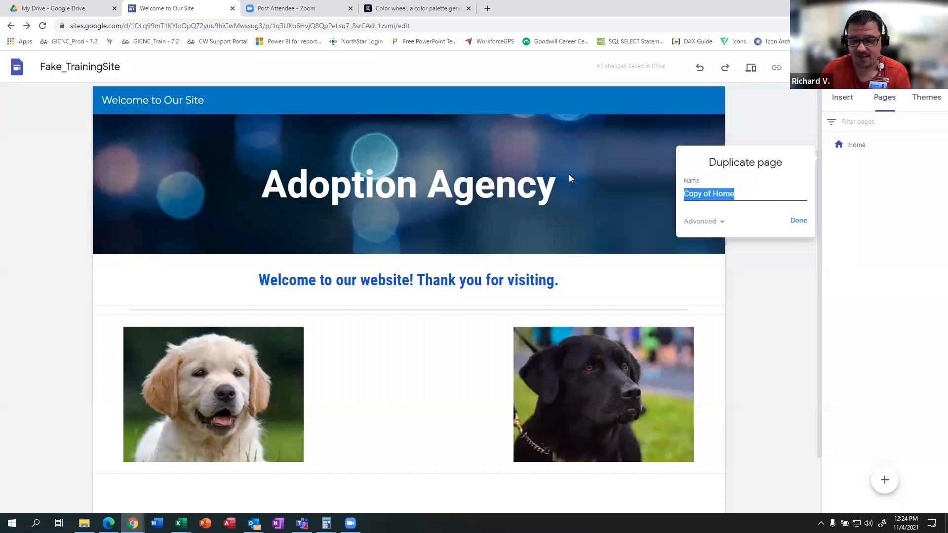
type("Lucky")
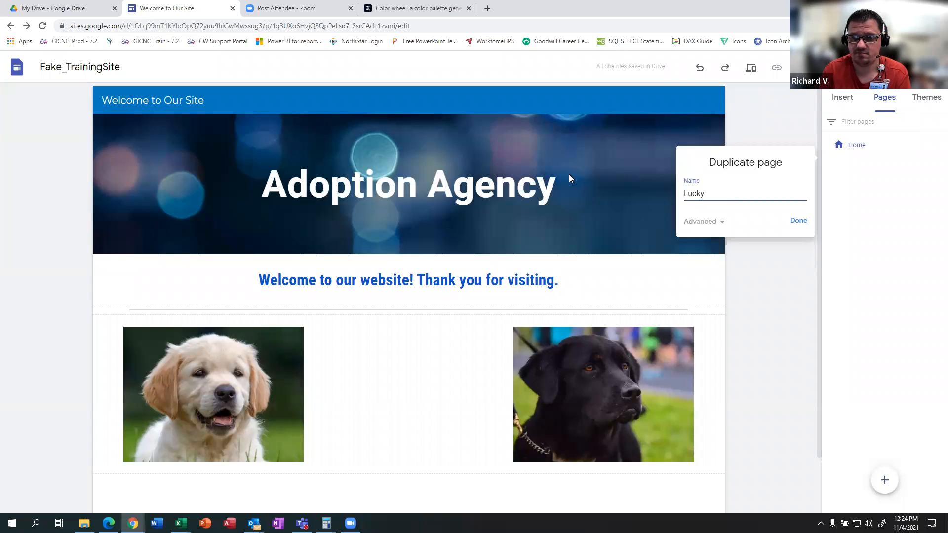
type(" - Golden Retrieve")
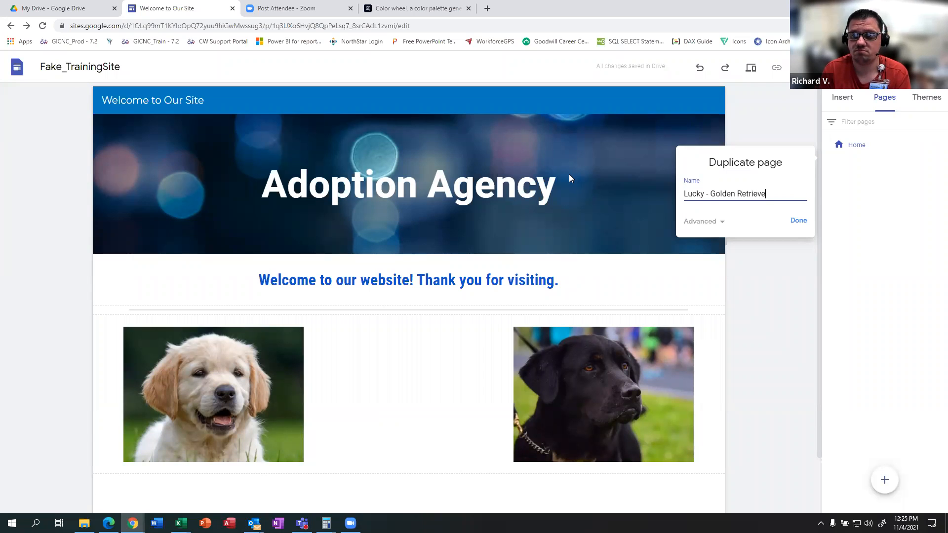
type("r")
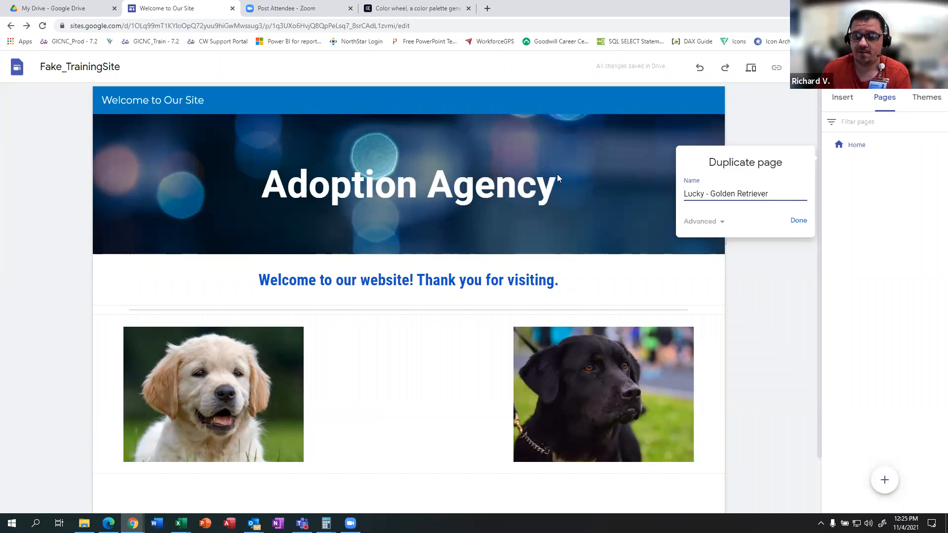
left_click(800, 221)
left_click(886, 171)
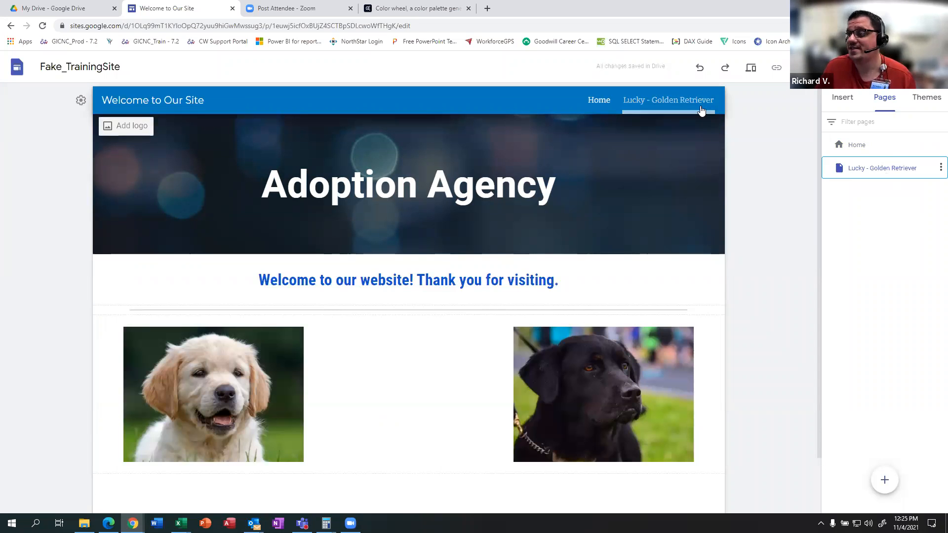
left_click(661, 105)
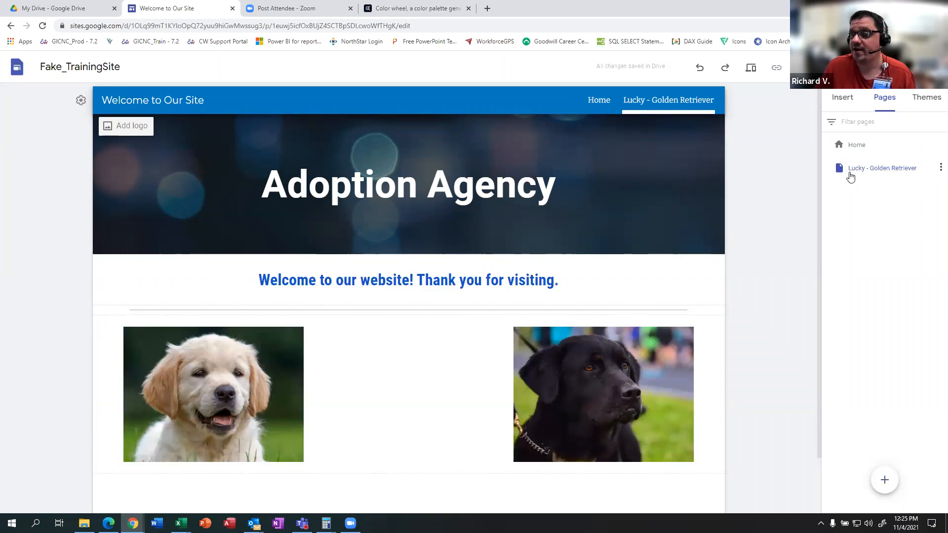
Hide the "Lucky - Golden Retriever" page from the site navigation.
left_click(941, 168)
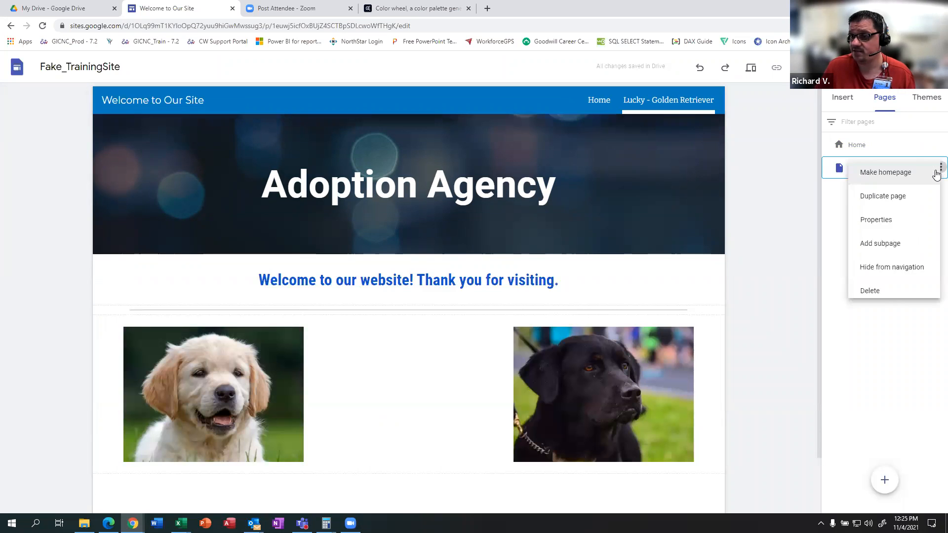
left_click(897, 275)
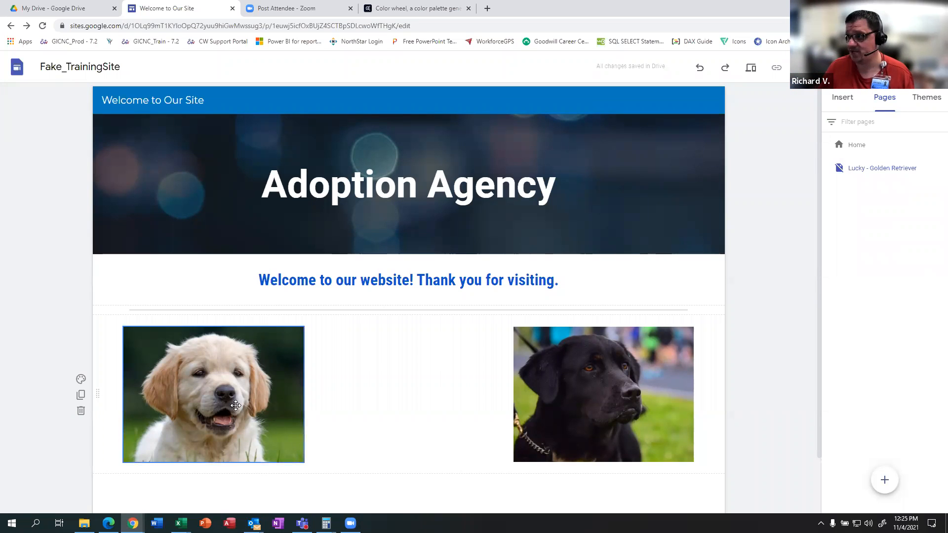
Try linking the golden retriever puppy picture to the Home page, and clear the link target again.
scroll(809, 413, "down", 1)
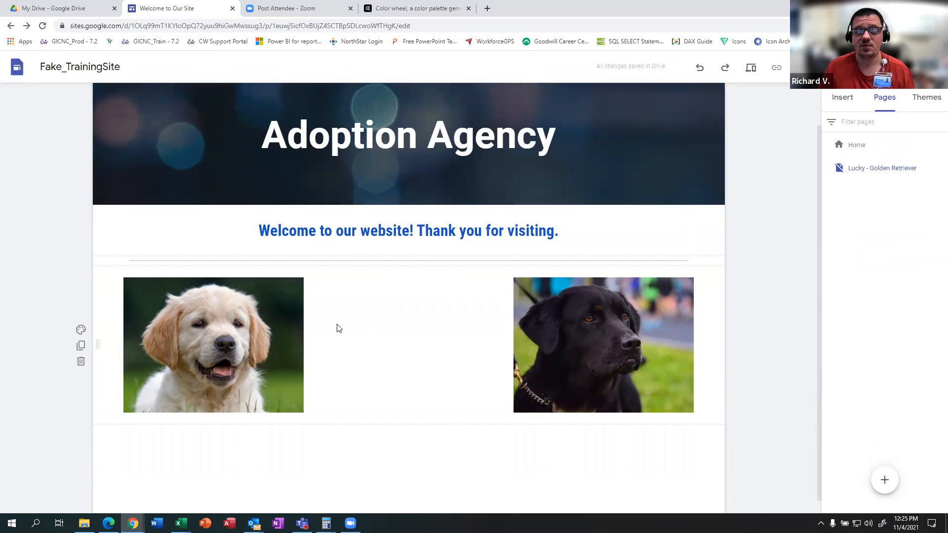
left_click(245, 327)
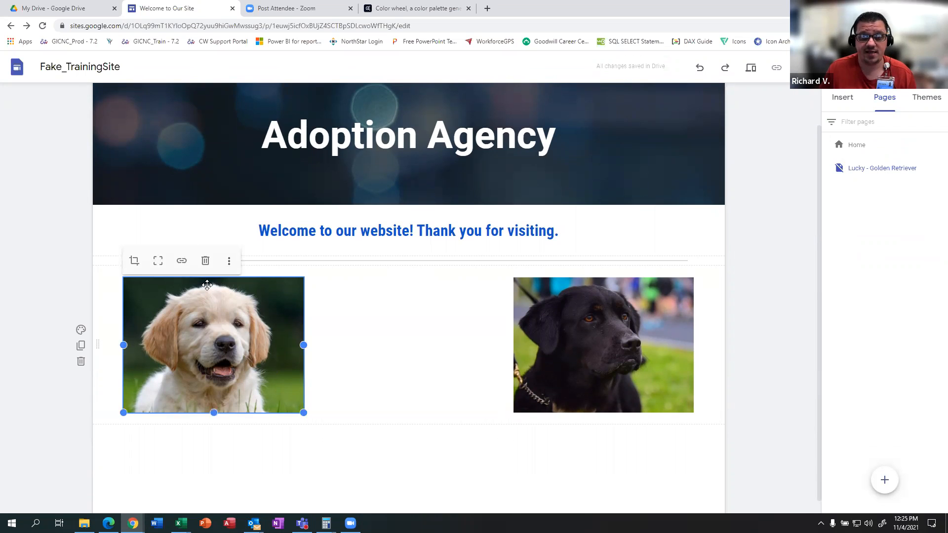
left_click(178, 262)
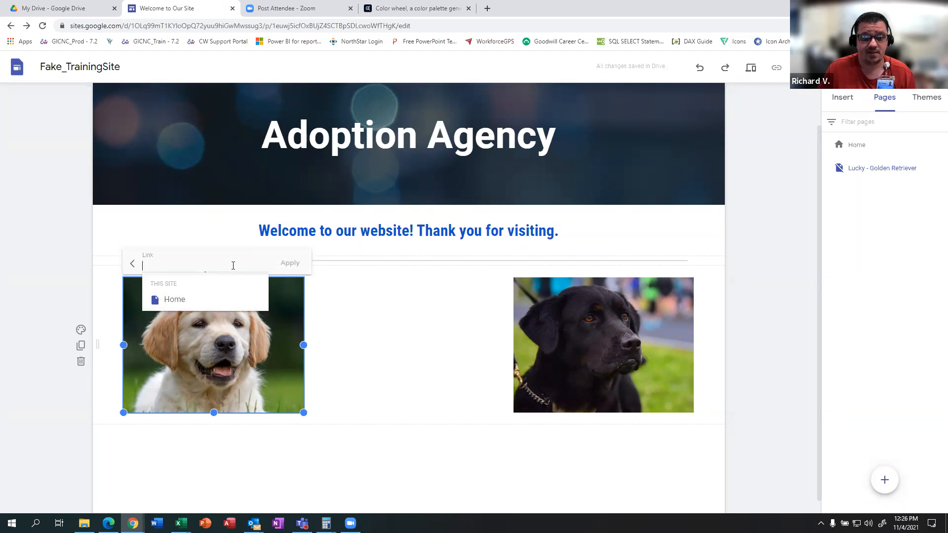
left_click(175, 300)
left_click_drag(187, 266, 127, 263)
key("BackSpace")
scroll(196, 302, "down", 1)
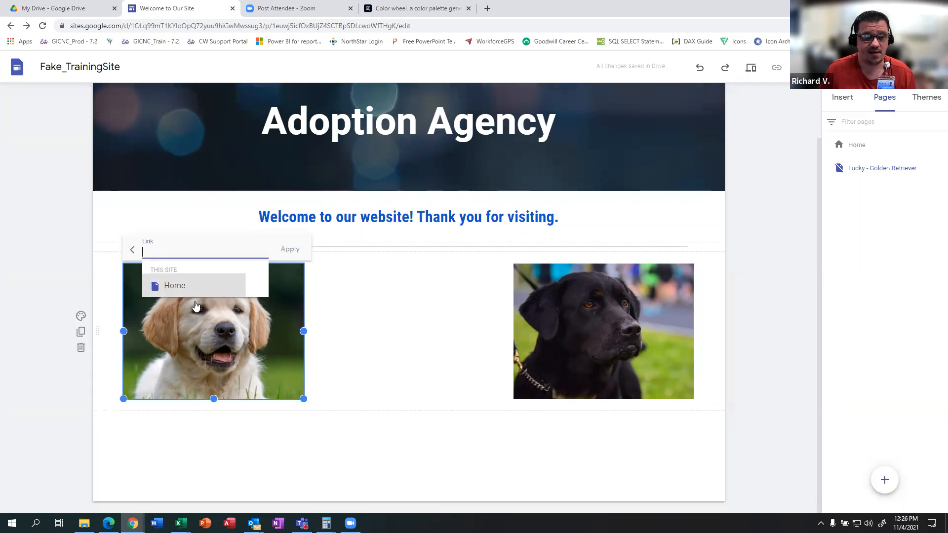
Show the "Lucky - Golden Retriever" page in the site navigation and check the link targets offered for the golden retriever puppy picture.
left_click(941, 168)
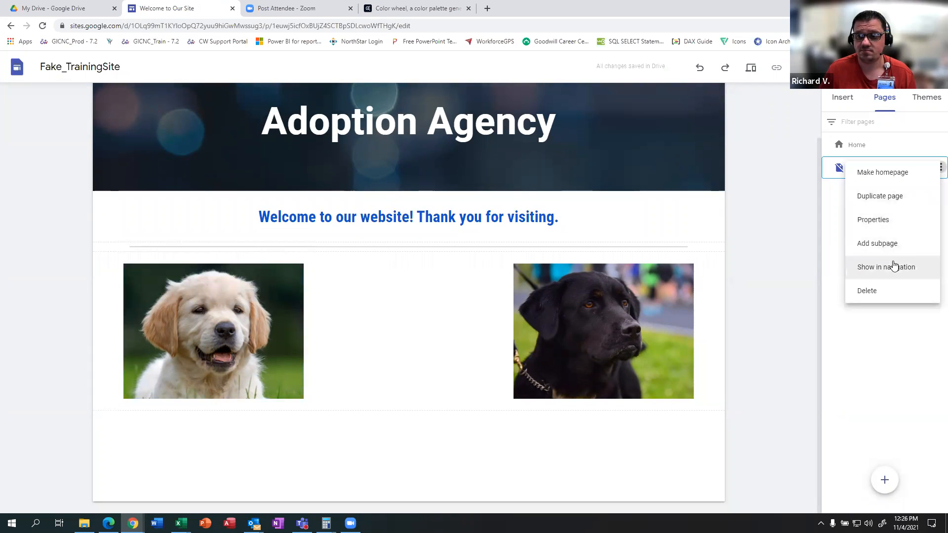
left_click(895, 268)
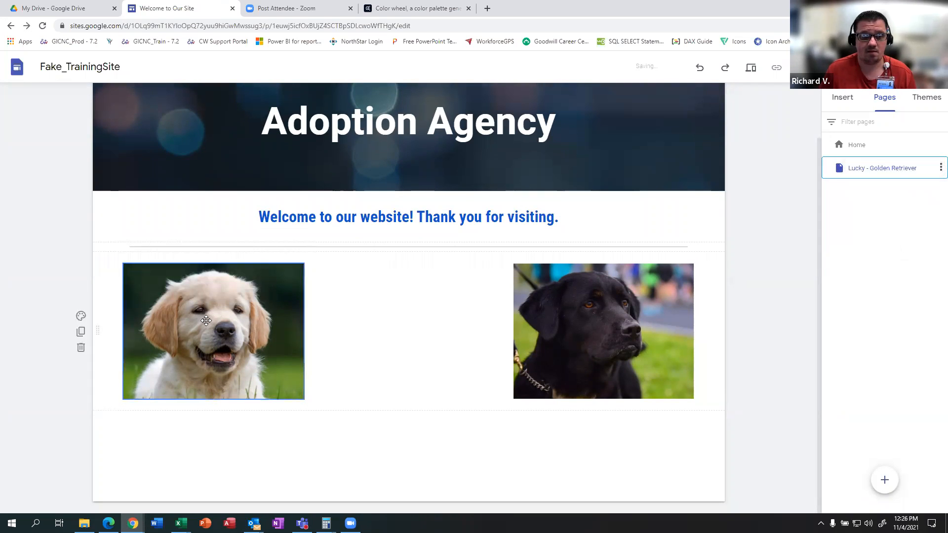
left_click(226, 294)
left_click(185, 252)
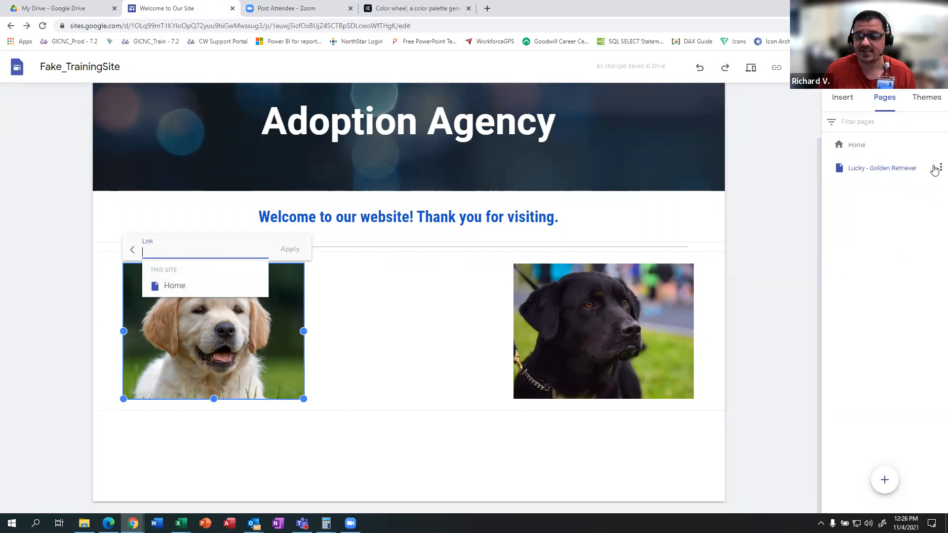
Examine the Home page's properties, including the advanced custom path setting.
left_click(881, 148)
left_click(936, 147)
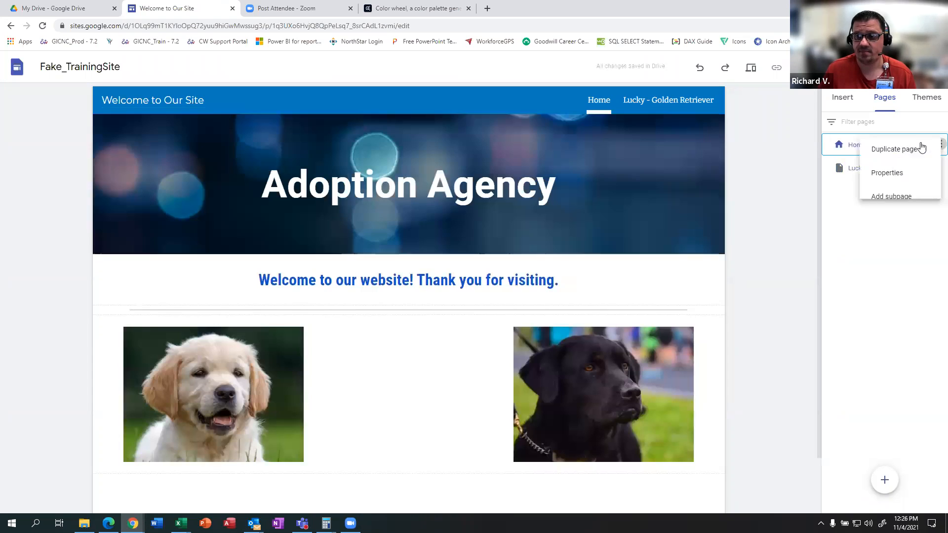
left_click(888, 173)
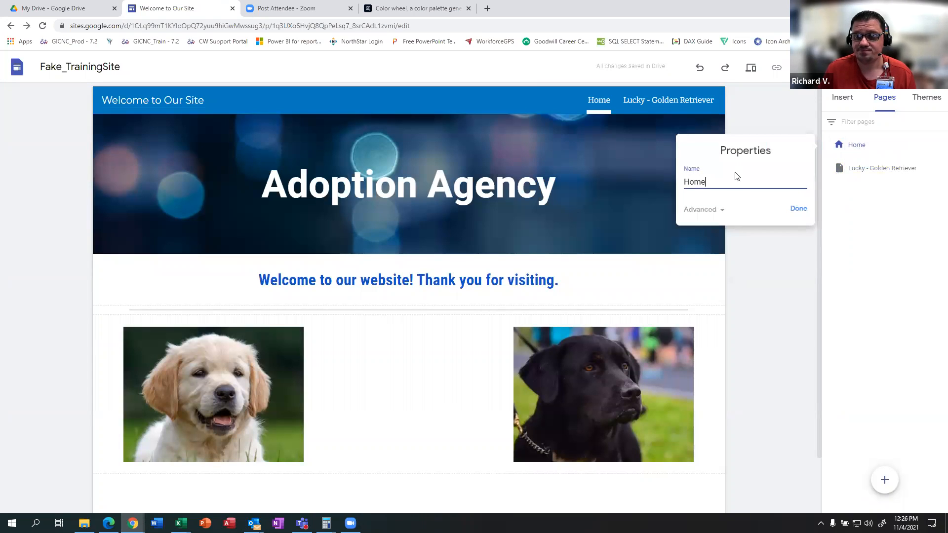
left_click(716, 218)
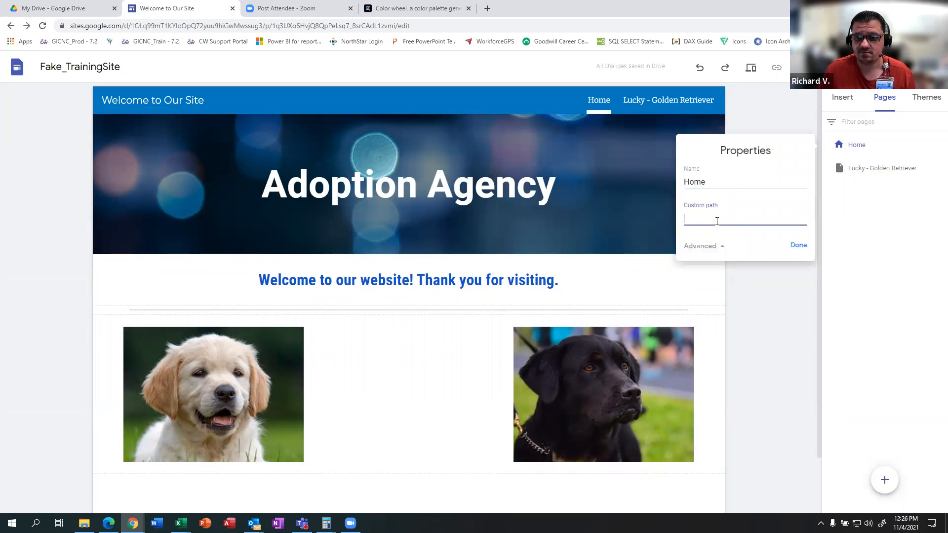
left_click(800, 245)
Examine the properties of the "Lucky - Golden Retriever" page, including its advanced settings.
left_click(865, 176)
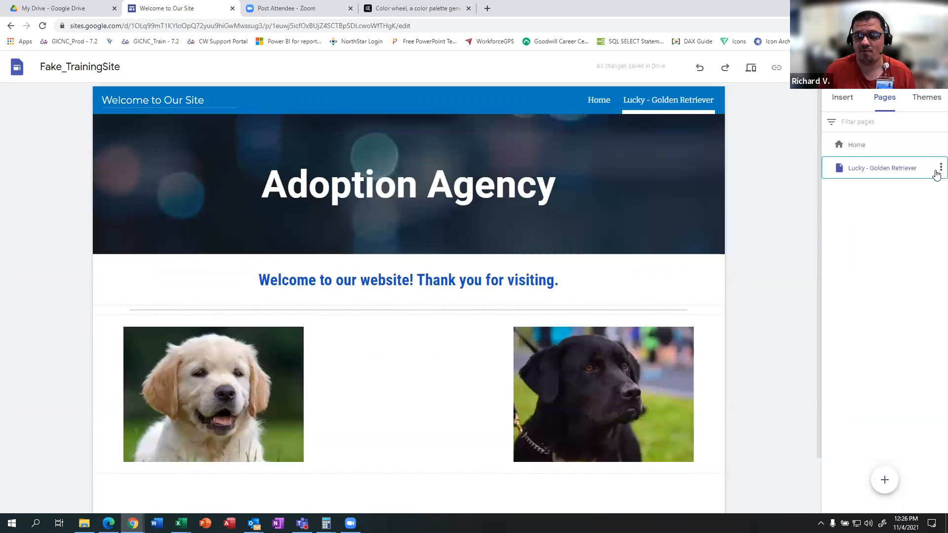
left_click(939, 168)
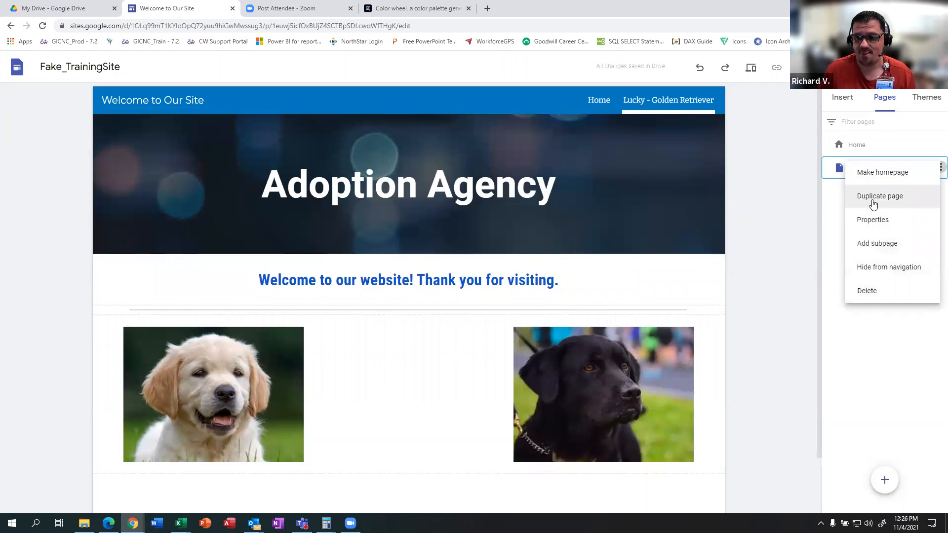
left_click(884, 221)
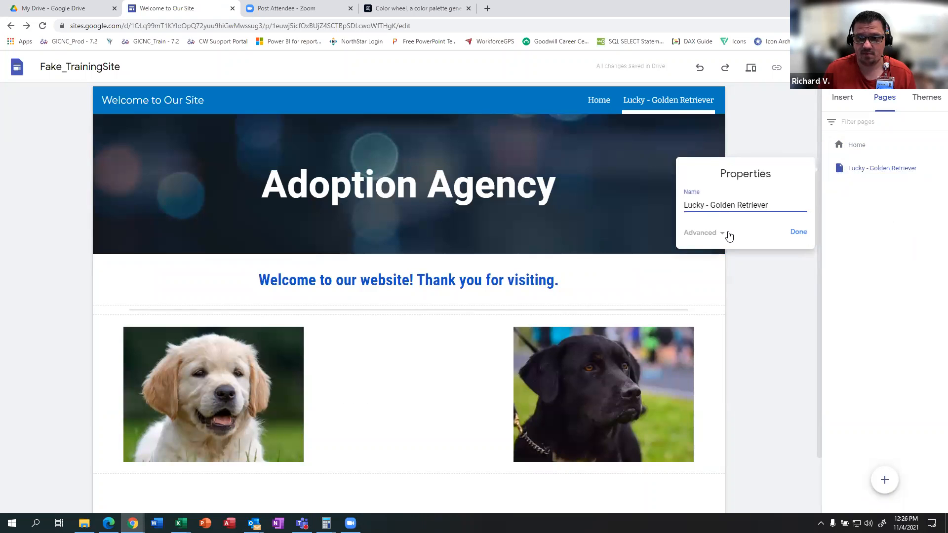
left_click(722, 234)
left_click(715, 206)
left_click(790, 274)
Look for the "Lucky - Golden Retriever" page among the puppy picture's link targets, and leave the picture unlinked.
left_click(151, 357)
scroll(209, 354, "down", 2)
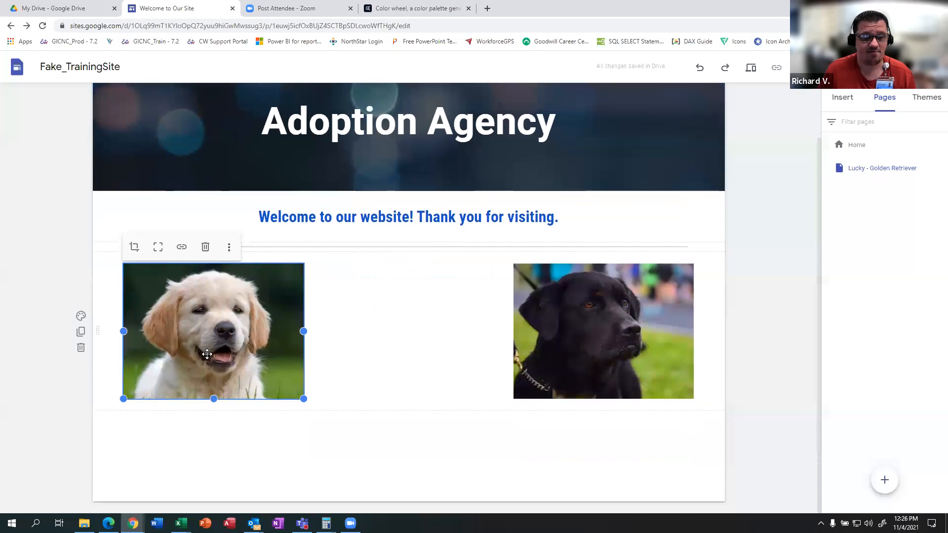
left_click(182, 247)
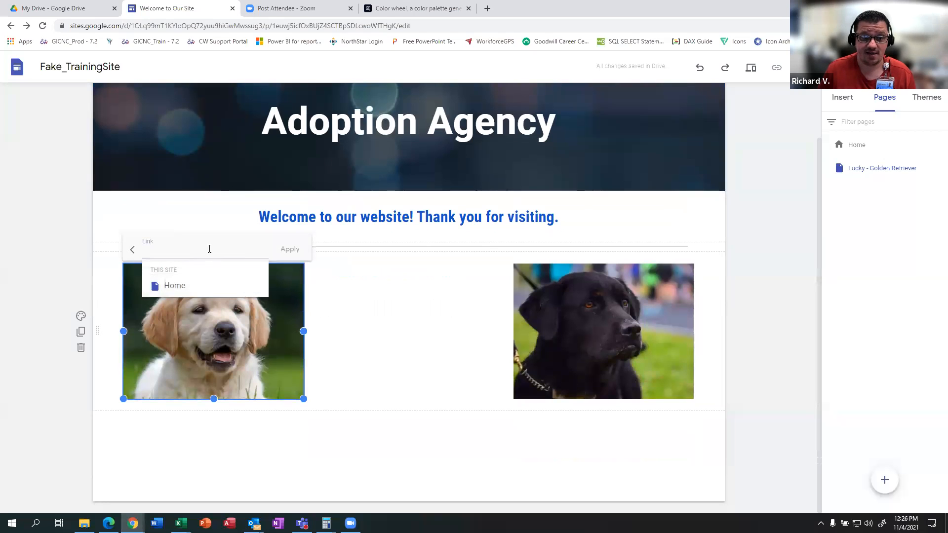
left_click(404, 320)
scroll(295, 303, "up", 2)
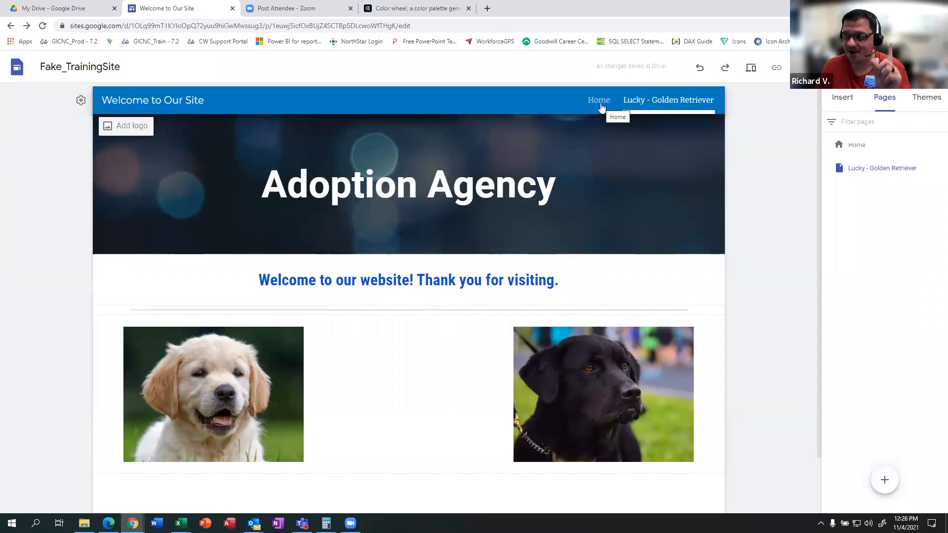
Switch to the Home page and back to "Lucky - Golden Retriever" through the site's navigation bar.
mouse_move(631, 139)
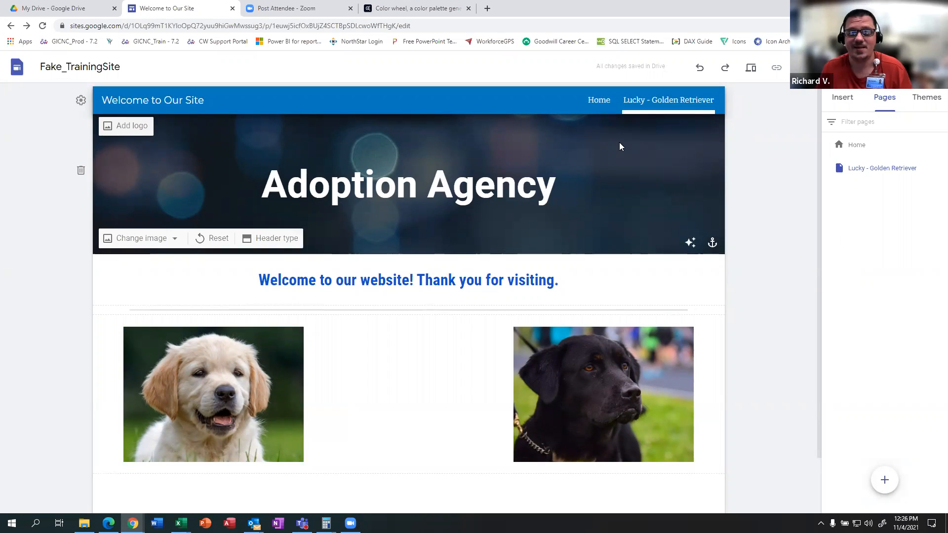
left_click(603, 107)
left_click(667, 107)
Delete the "Lucky - Golden Retriever" page from the site.
left_click(877, 168)
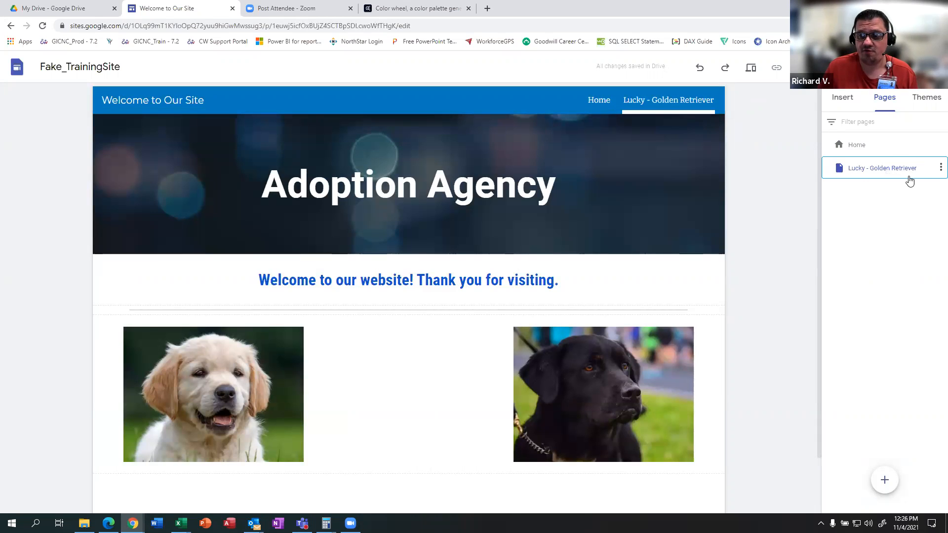
left_click(940, 169)
left_click(875, 298)
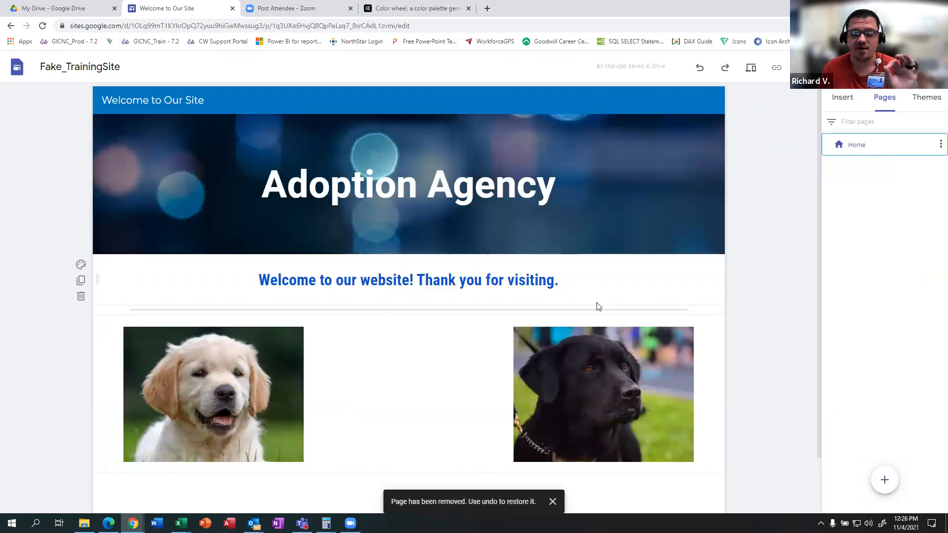
Add a subpage named "Lucky" under the Home page.
left_click(880, 101)
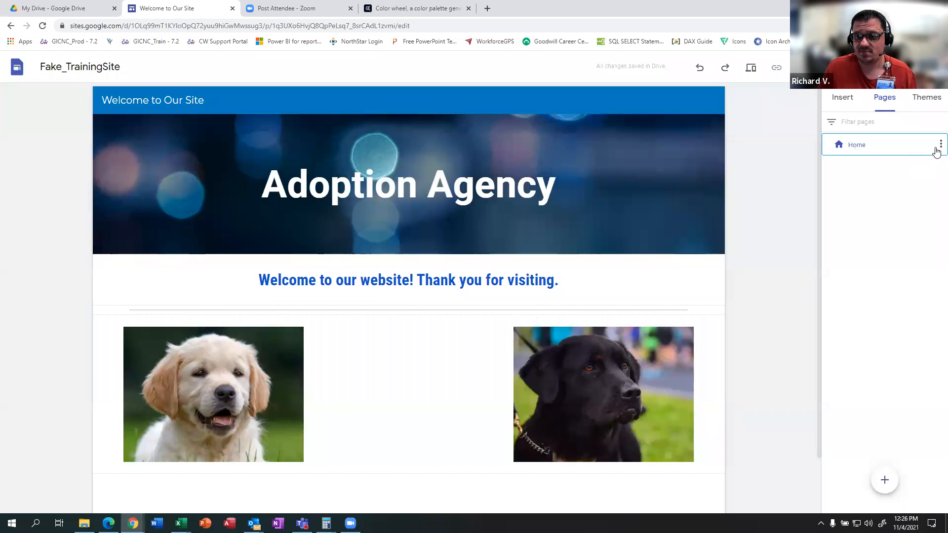
left_click(940, 144)
left_click(873, 197)
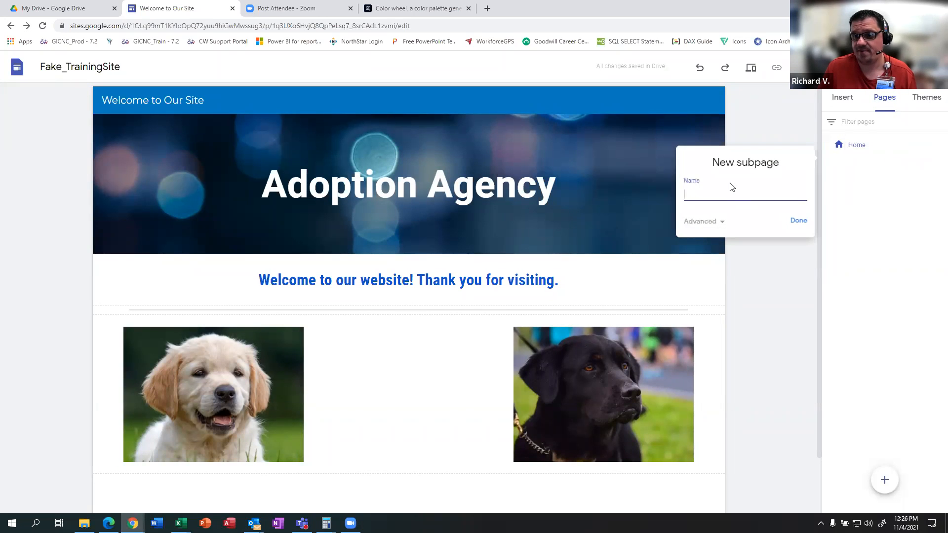
type("Lucky")
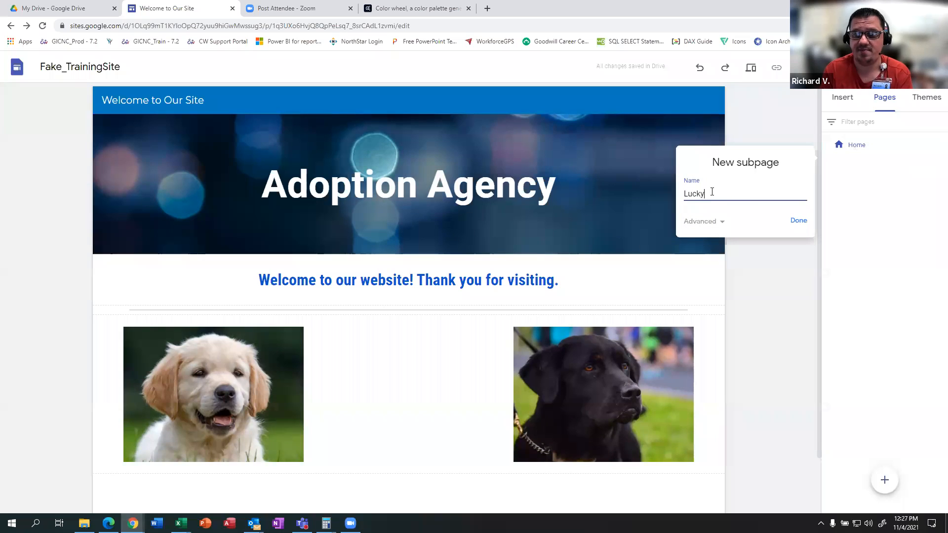
key("Return")
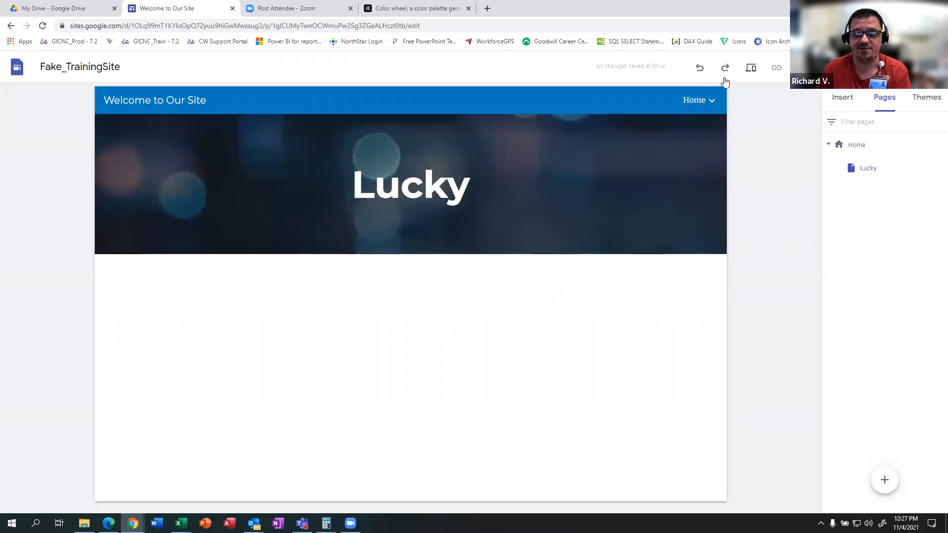
Open the Home page and return to the Lucky subpage through the site's navigation bar.
left_click(696, 100)
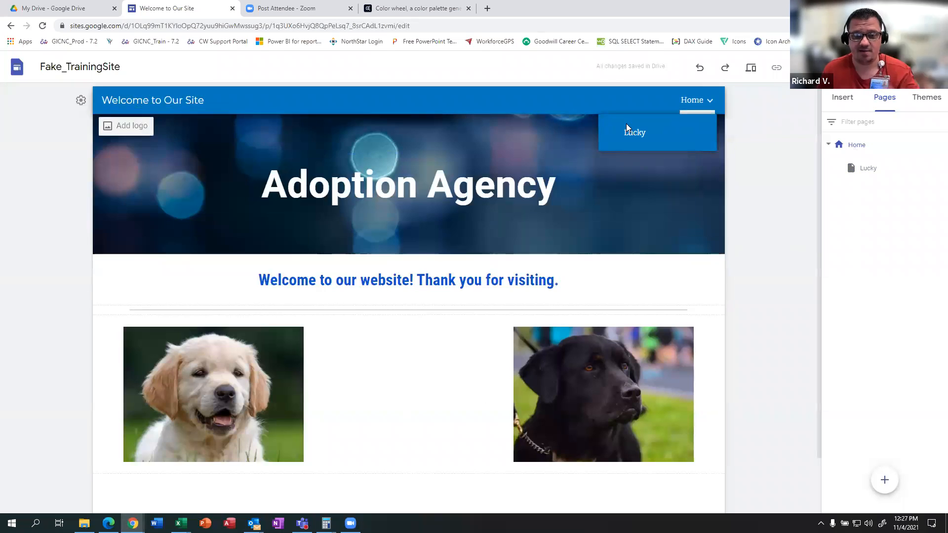
mouse_move(694, 99)
left_click(650, 136)
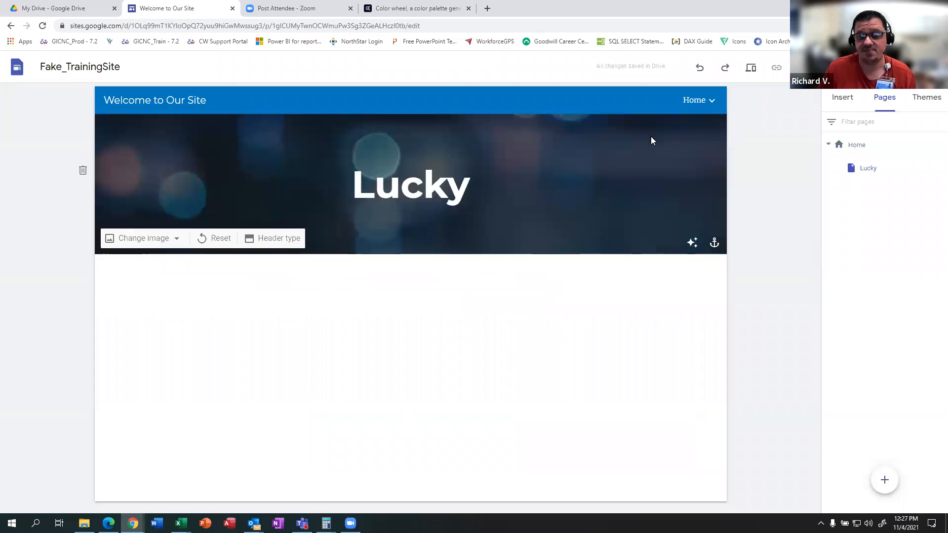
Extend the Lucky page's header title to "Lucky the Golden Retriever".
left_click(380, 194)
left_click(546, 187)
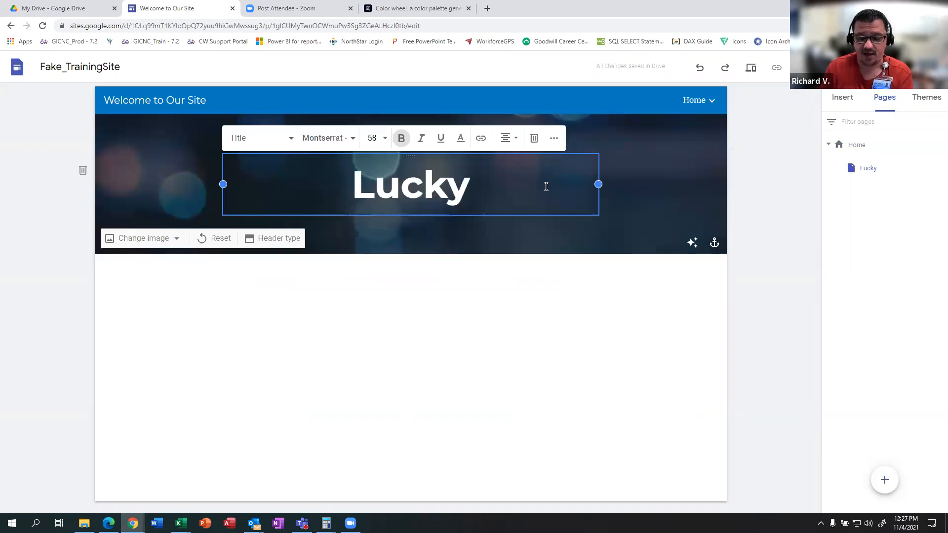
type("th")
type("ol")
key("BackSpace")
key("BackSpace")
key("BackSpace")
type("olden Rec")
key("BackSpace")
type("trei")
key("BackSpace")
key("BackSpace")
type("iever")
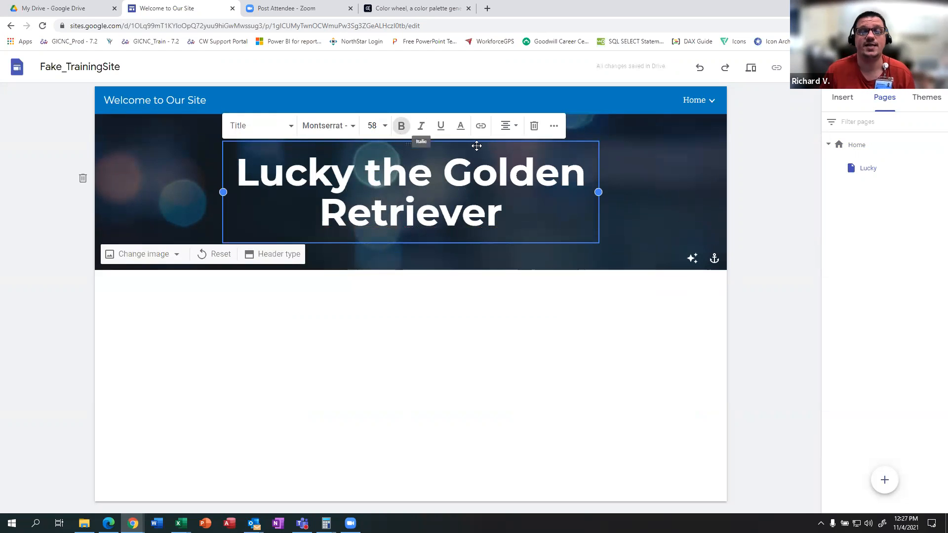
Remove the site name "Welcome to Our Site" from the header bar.
left_click_drag(218, 98, 91, 109)
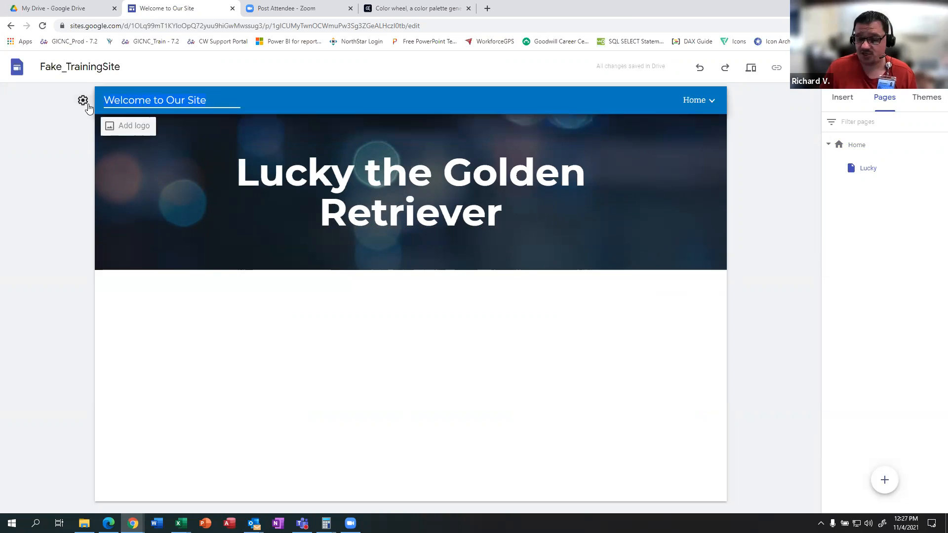
key("BackSpace")
left_click(180, 202)
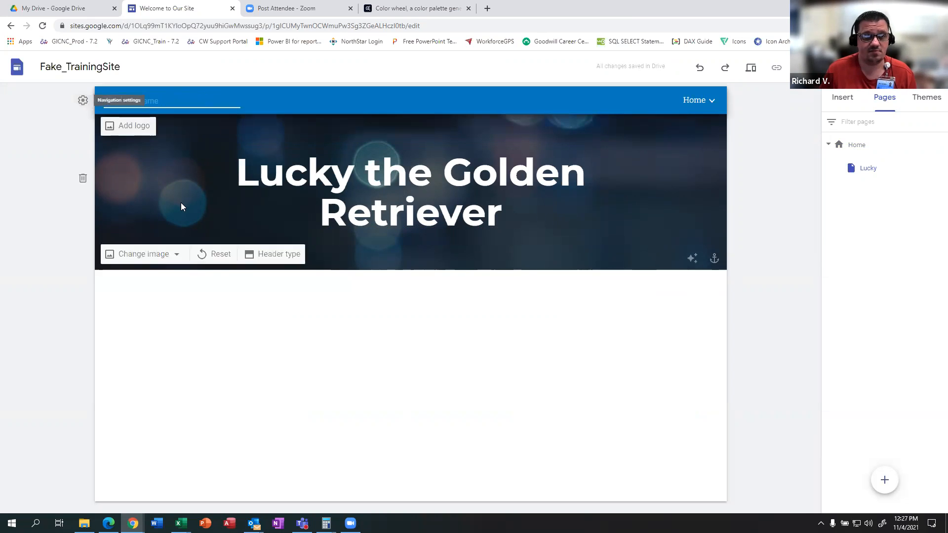
left_click(81, 98)
left_click(633, 189)
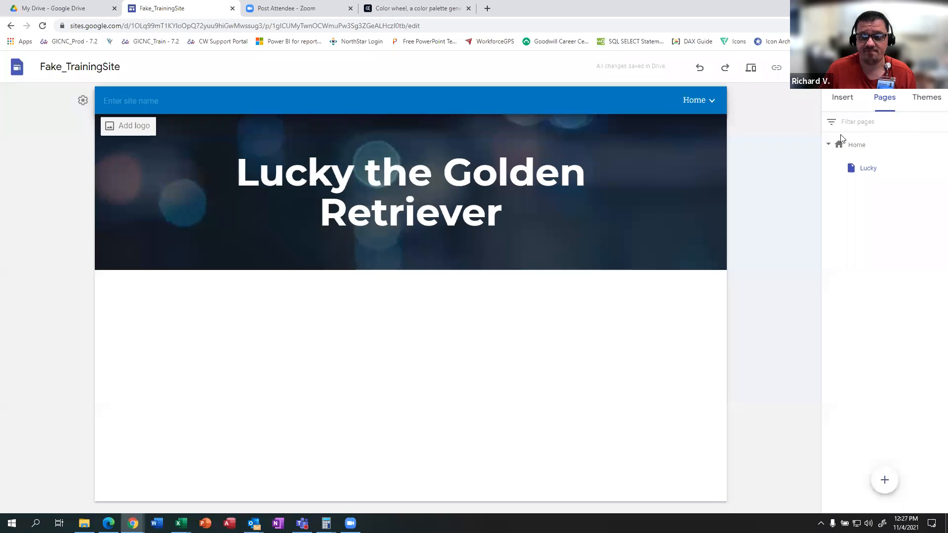
Open the Home page through the site's navigation bar and review its header and dog pictures.
left_click(694, 101)
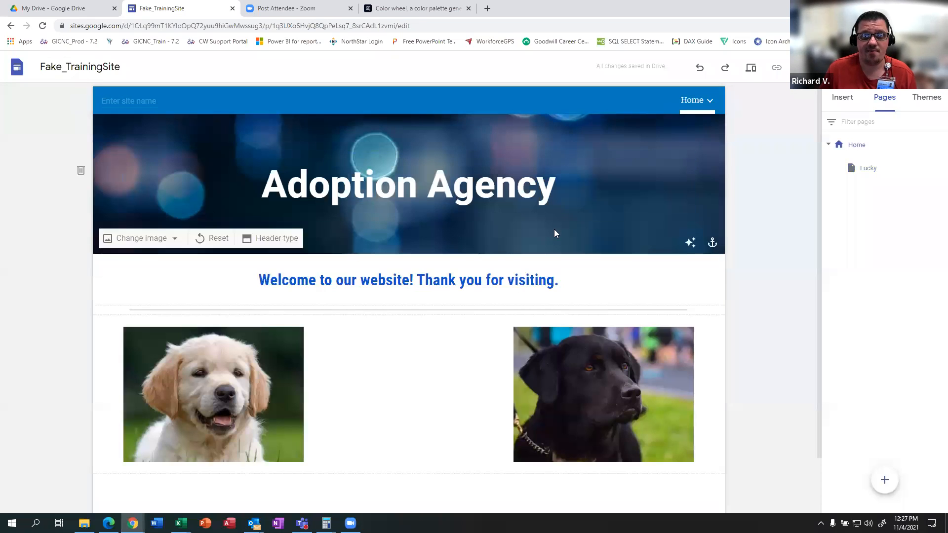
scroll(249, 306, "down", 1)
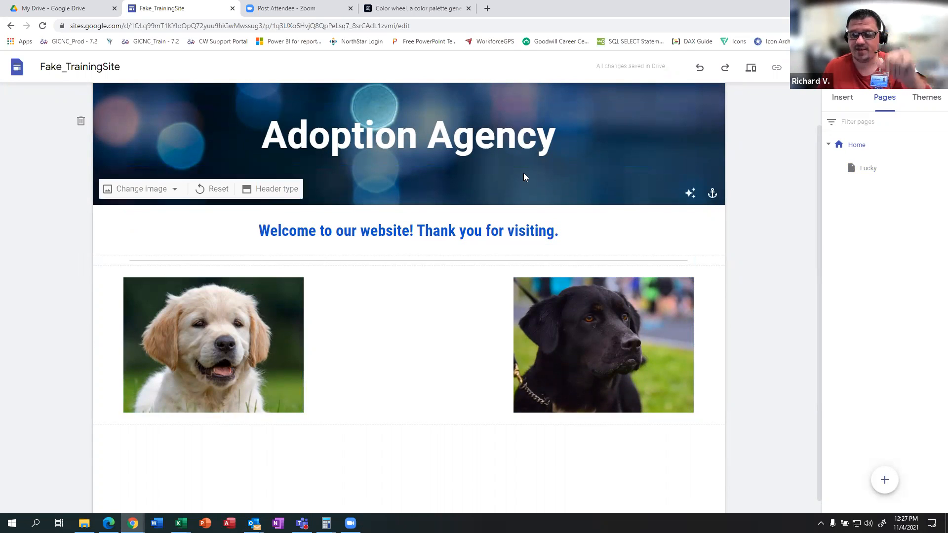
scroll(537, 196, "up", 1)
scroll(537, 198, "down", 1)
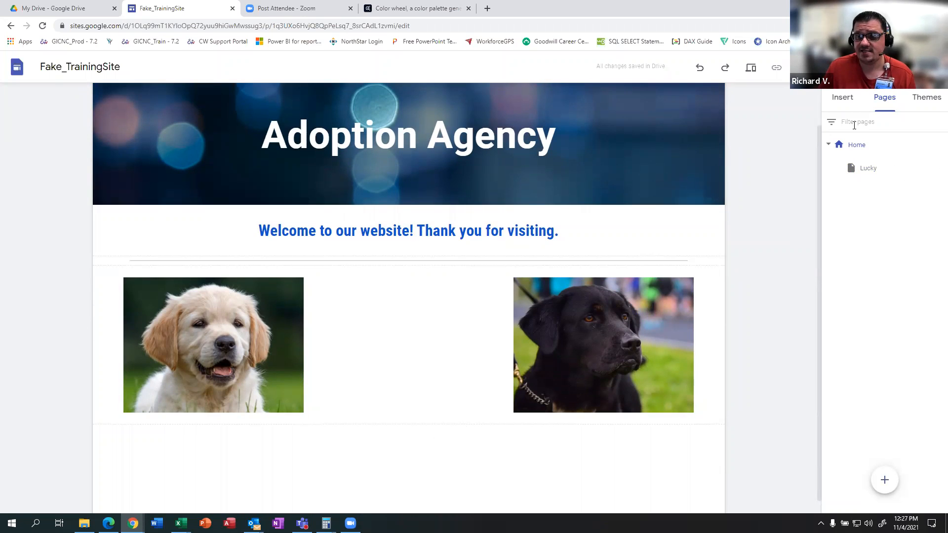
Examine the options for embedding web content by URL, and close them without inserting anything.
left_click(842, 98)
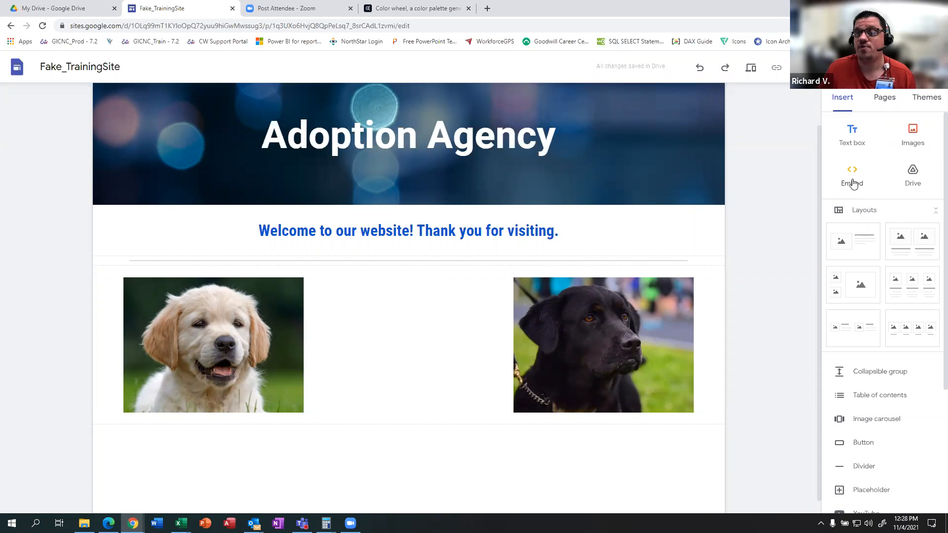
left_click(850, 184)
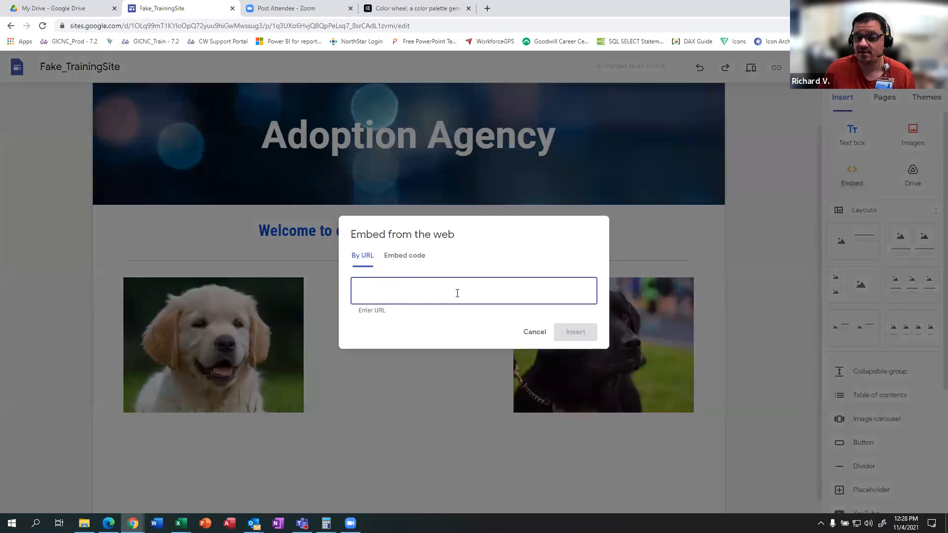
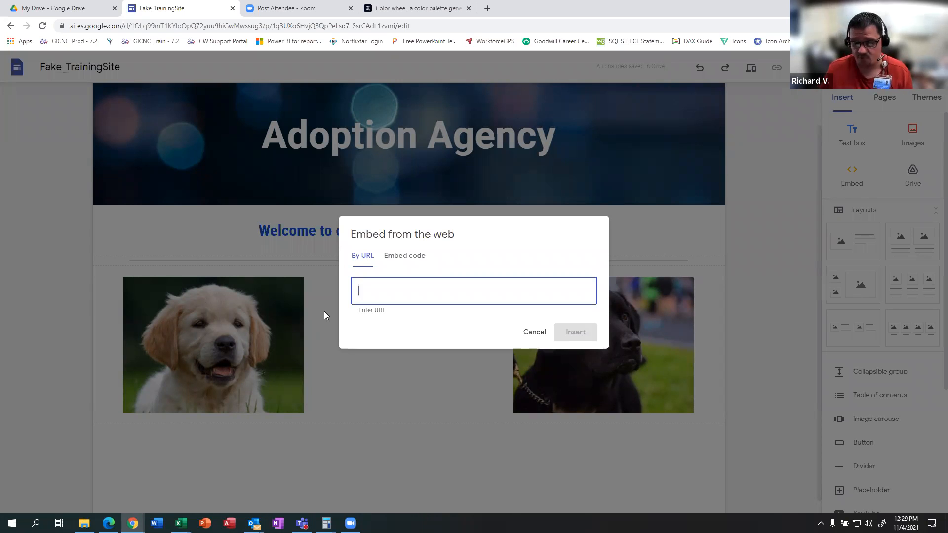
left_click(532, 333)
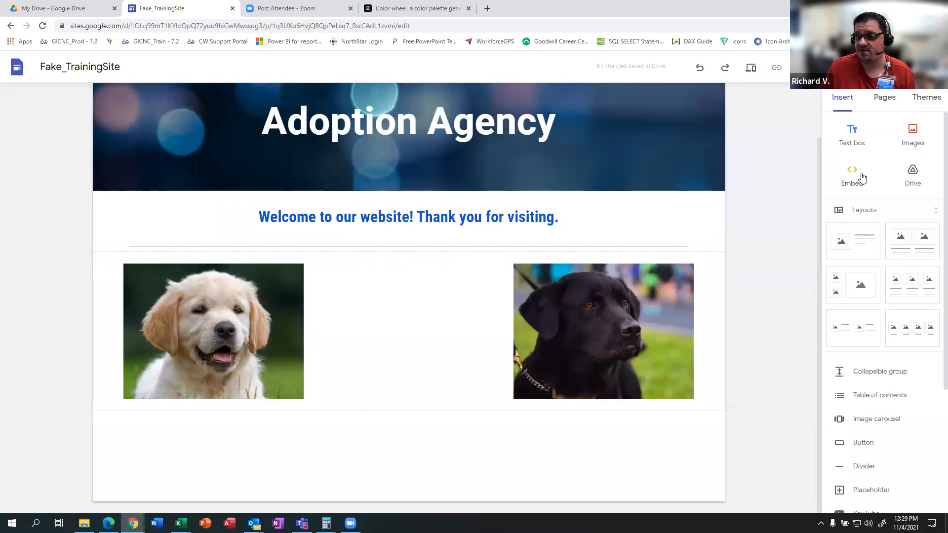
Open the Google Drive file picker for inserting Drive content on the Home page.
left_click(913, 178)
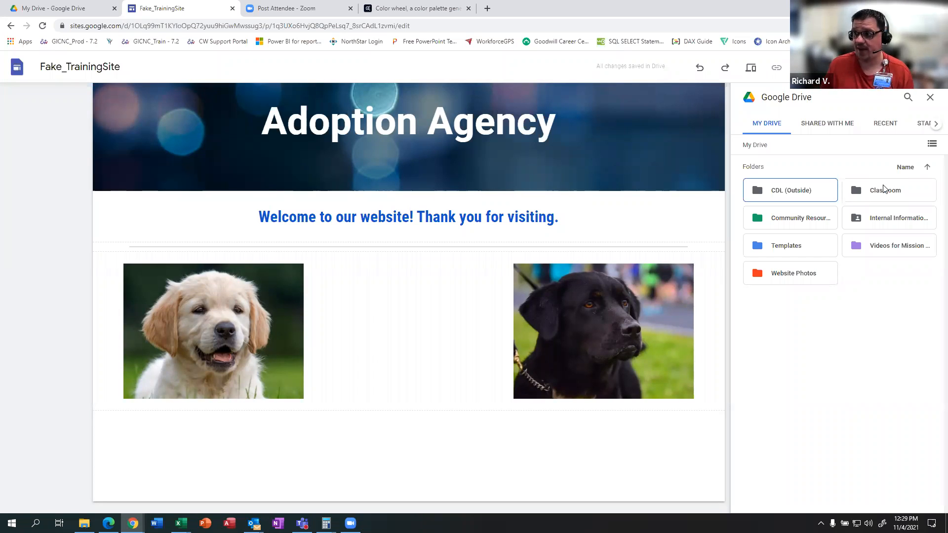
Leave the Drive file picker and insert a divider beneath the row with the two dog photos.
left_click(932, 99)
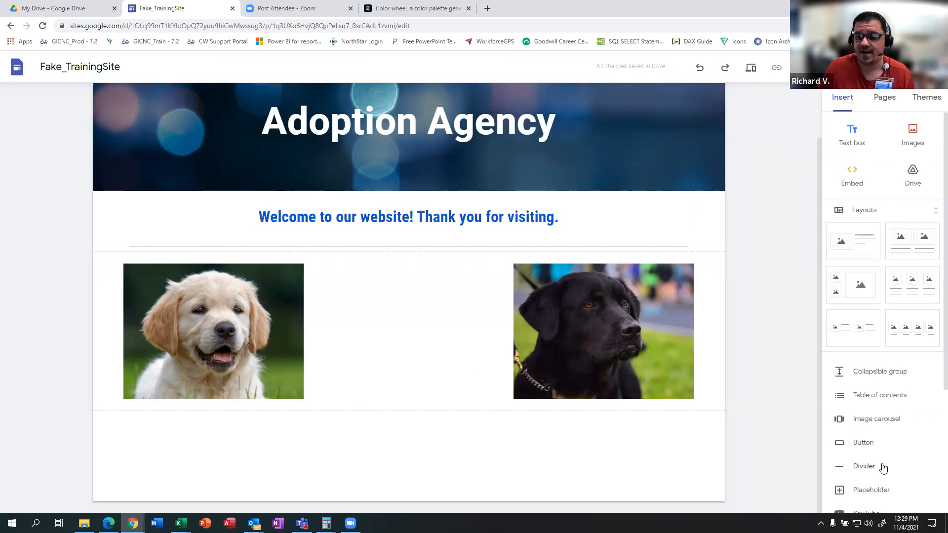
scroll(879, 454, "down", 2)
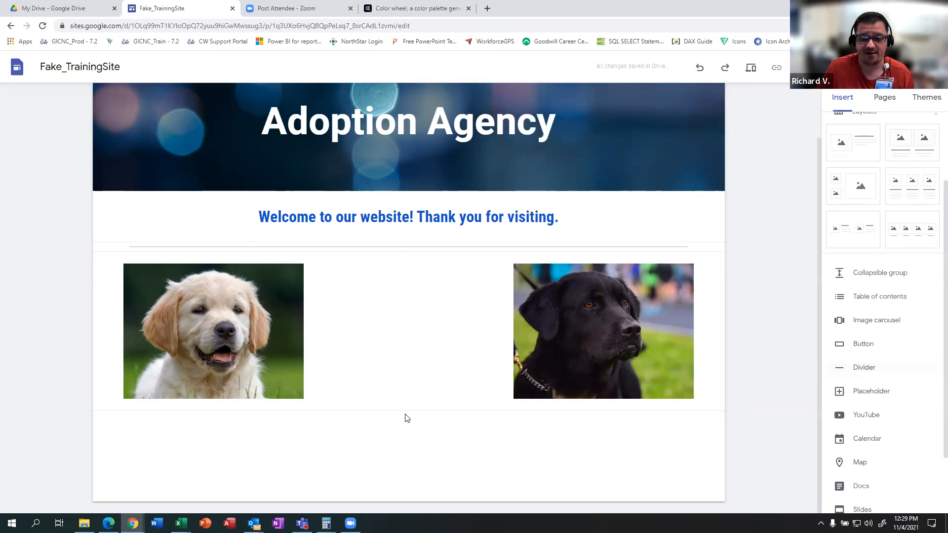
left_click(864, 368)
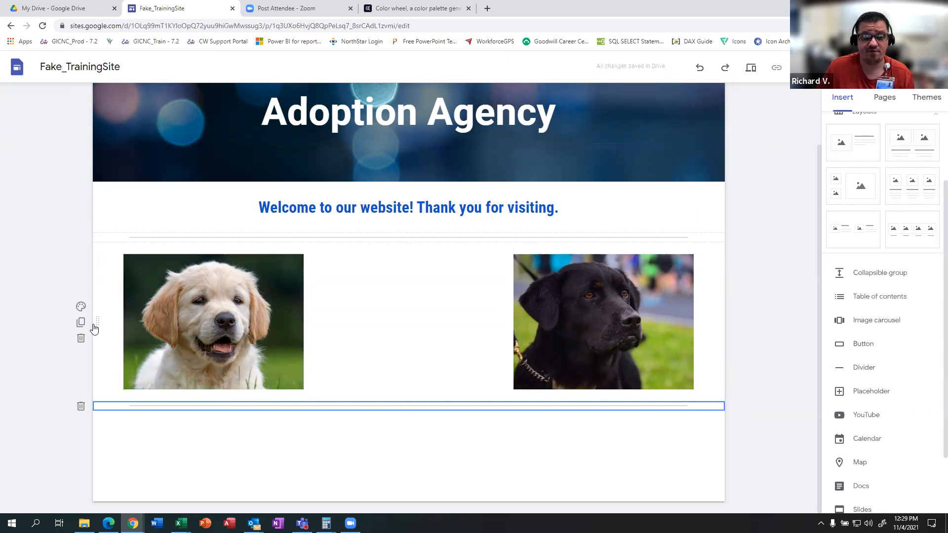
mouse_move(97, 321)
left_mouse_down()
mouse_move(96, 381)
mouse_move(92, 332)
left_mouse_up()
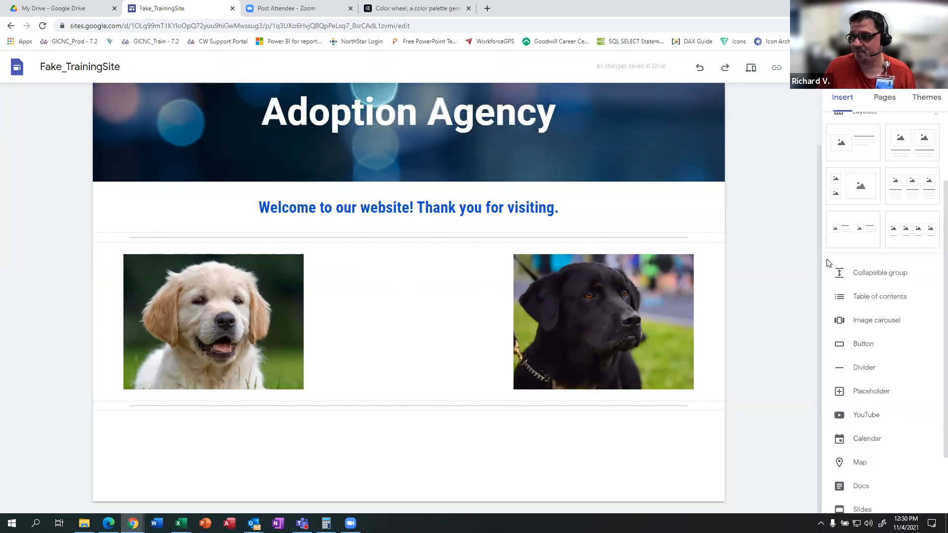
Try the layout with three images and captions below the new divider, and delete that section again.
scroll(872, 239, "up", 3)
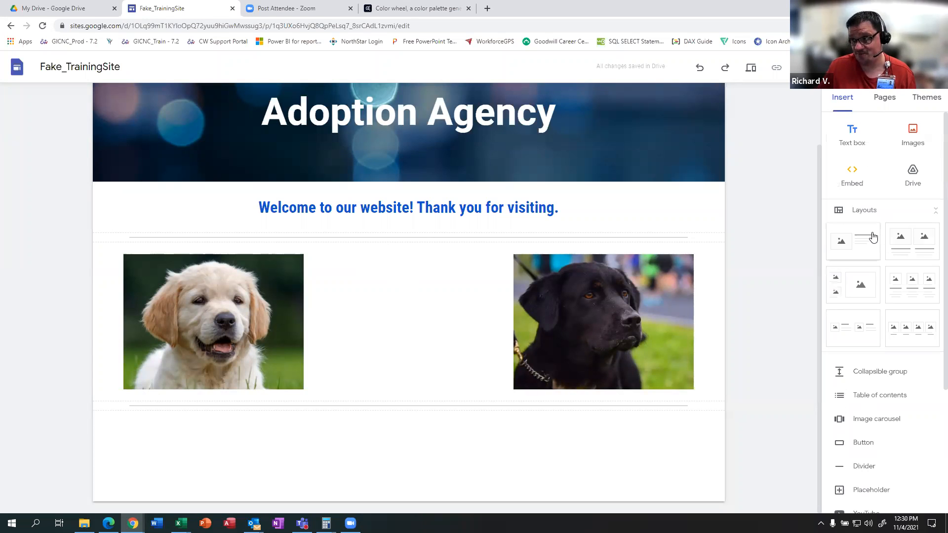
left_click(935, 214)
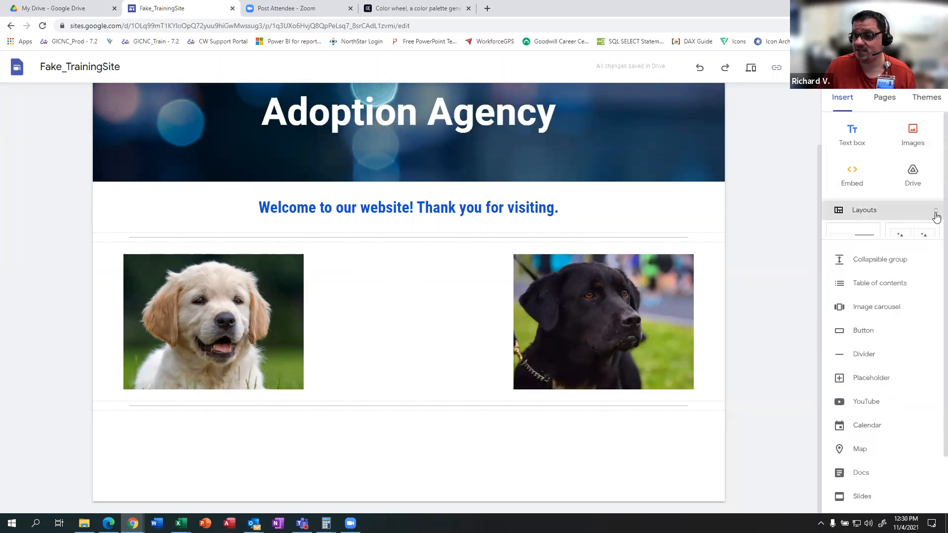
left_click(934, 211)
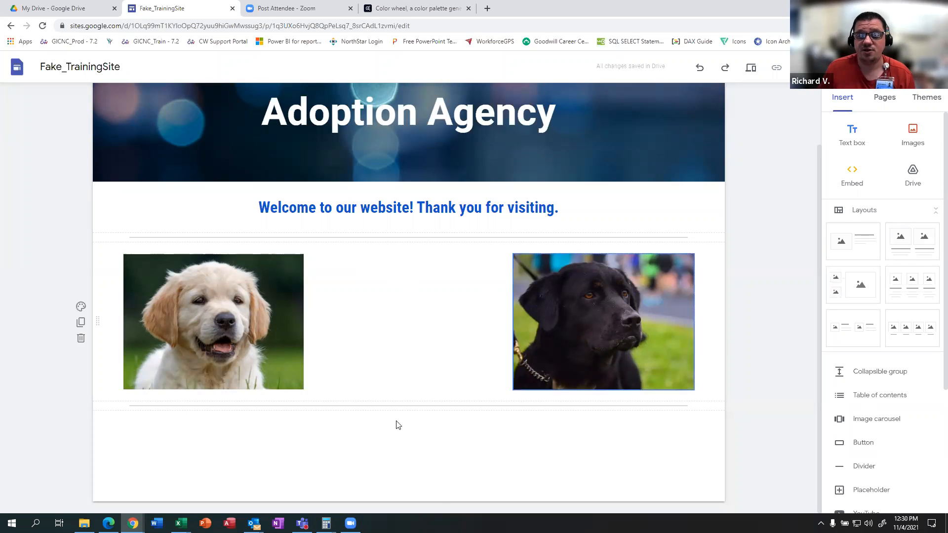
left_click(912, 283)
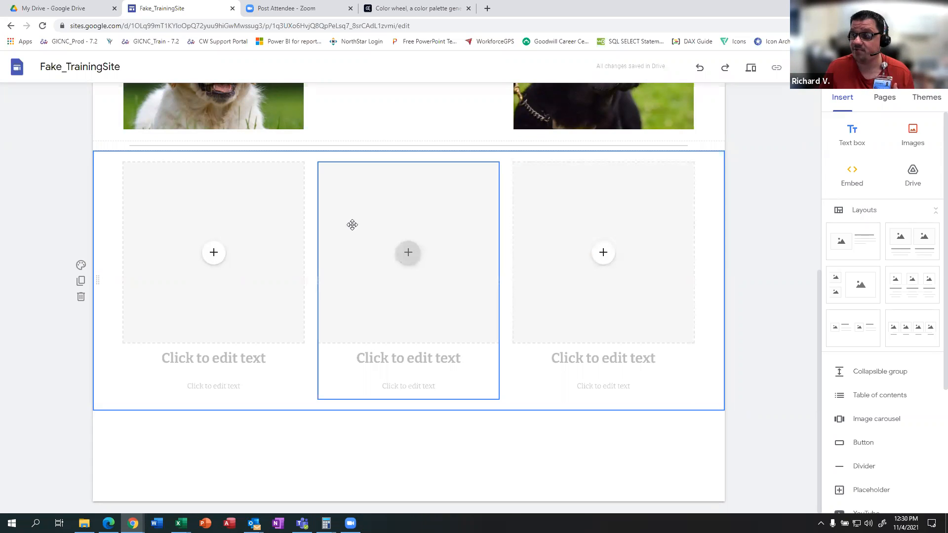
left_click(80, 298)
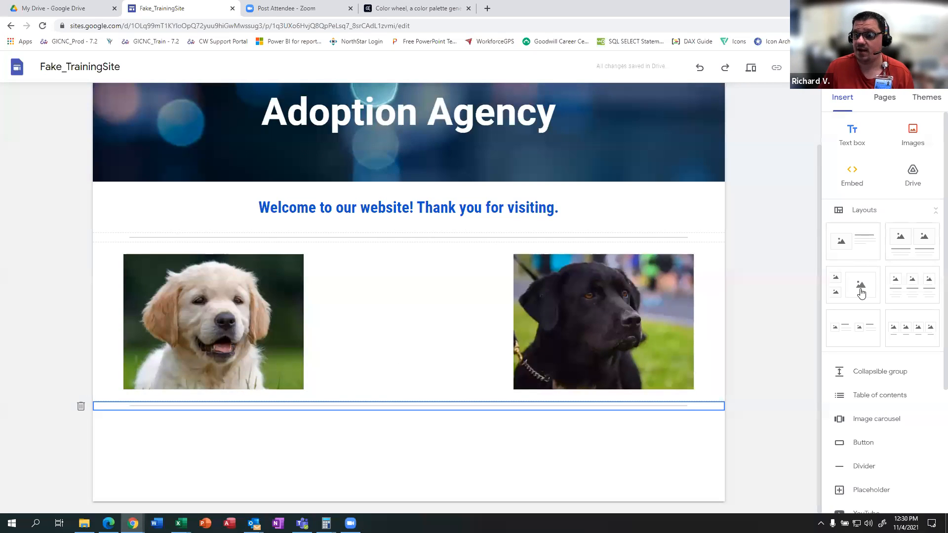
Insert the layout with two stacked small placeholders beside a large one, and check which content types the small placeholders accept.
left_click(879, 302)
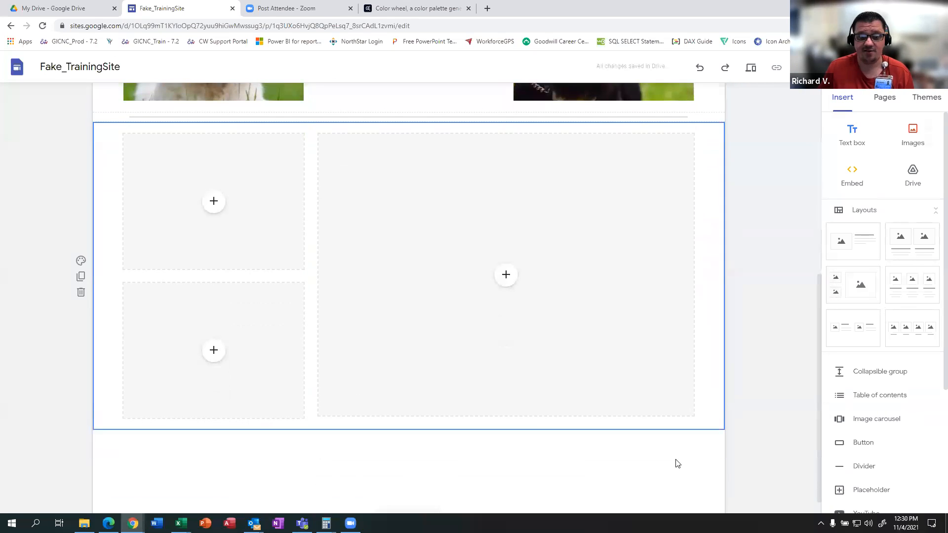
left_click(213, 201)
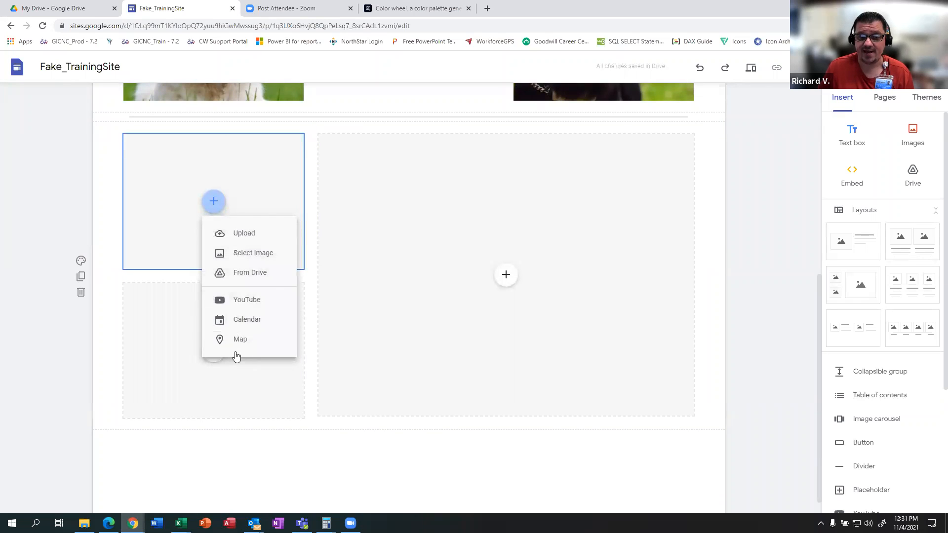
left_click(212, 363)
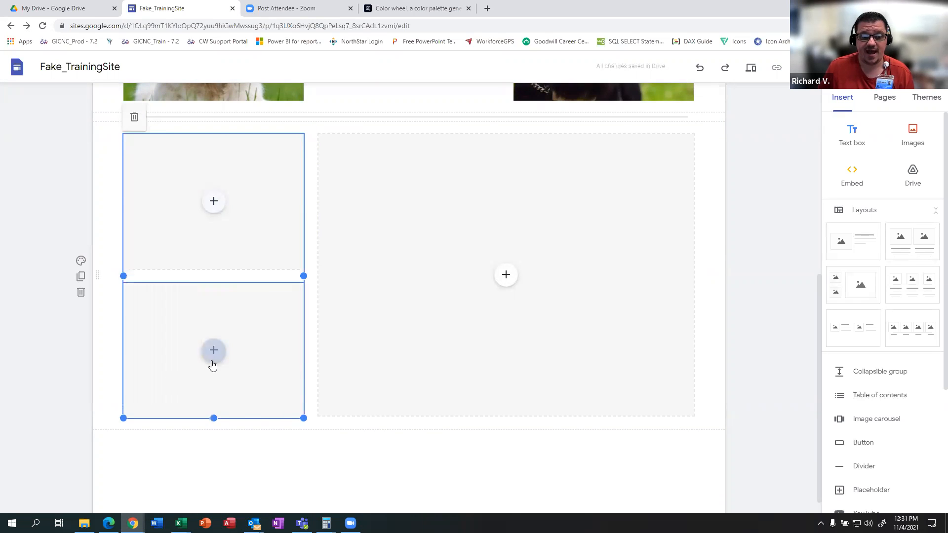
left_click(214, 351)
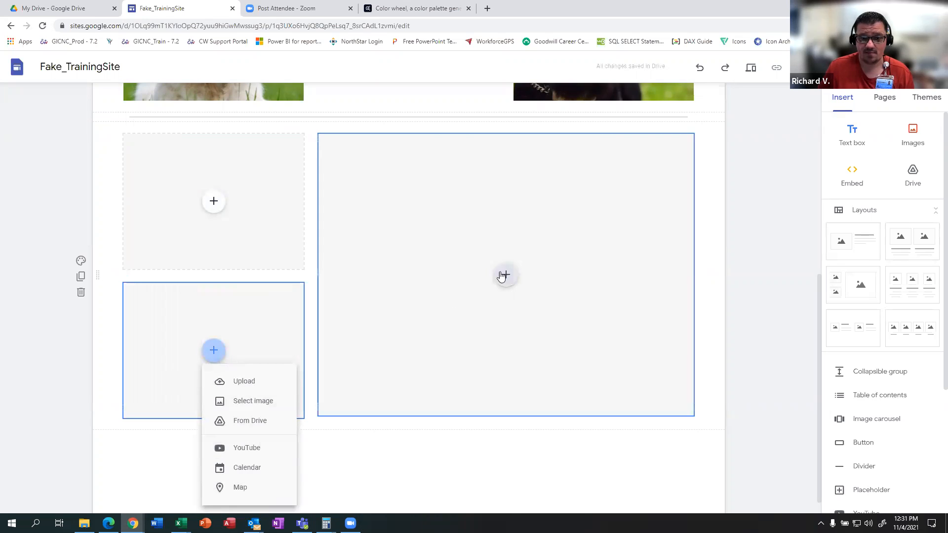
left_click(652, 376)
left_click(233, 214)
Insert a map with a placemark dropped on North America into the upper small placeholder.
left_click(213, 206)
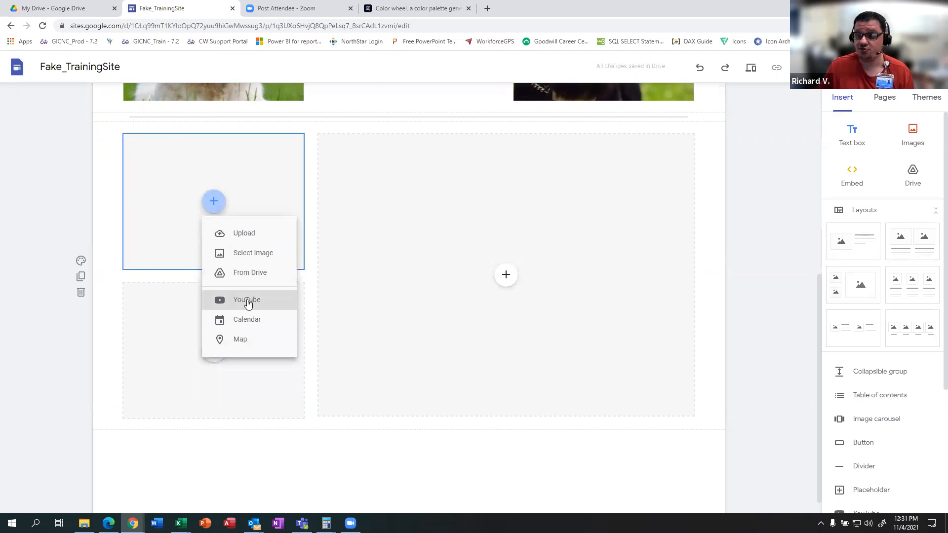
left_click(255, 344)
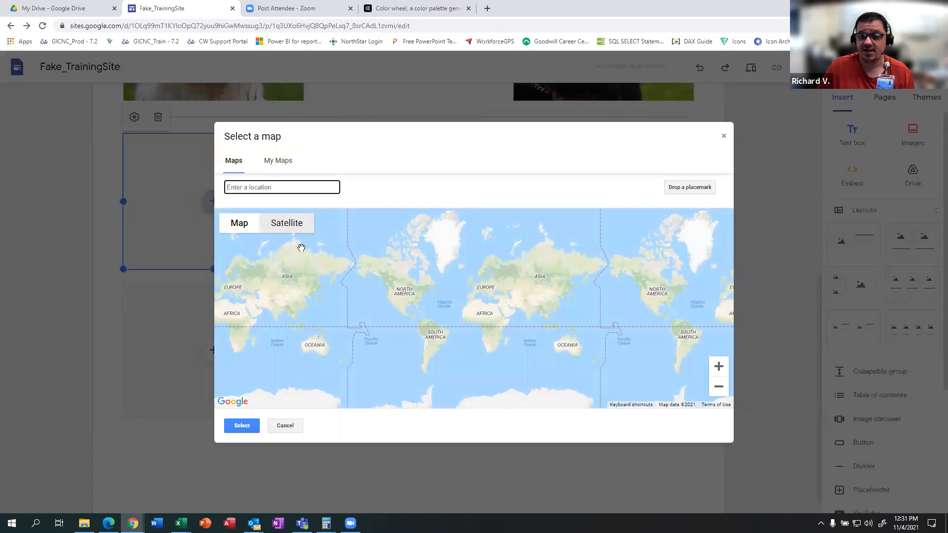
left_click(692, 192)
left_click(409, 290)
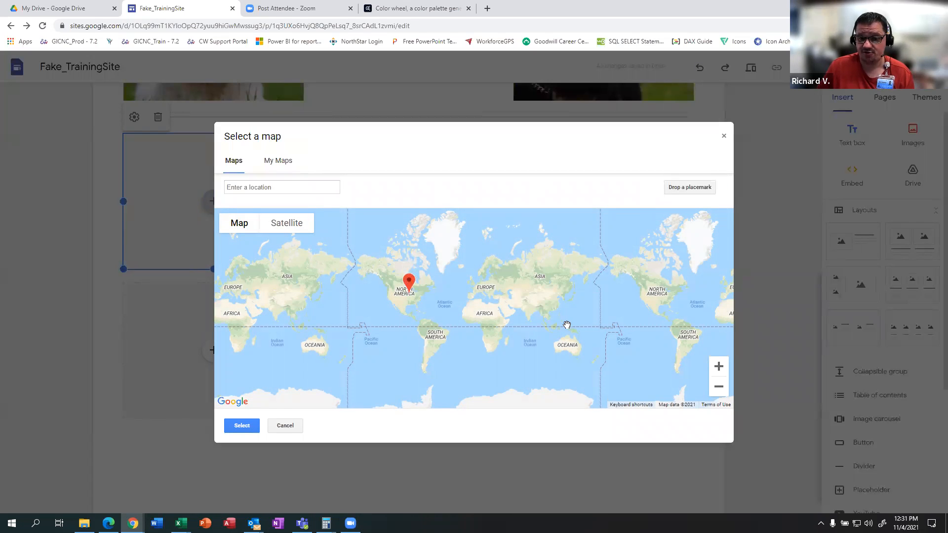
left_click(279, 161)
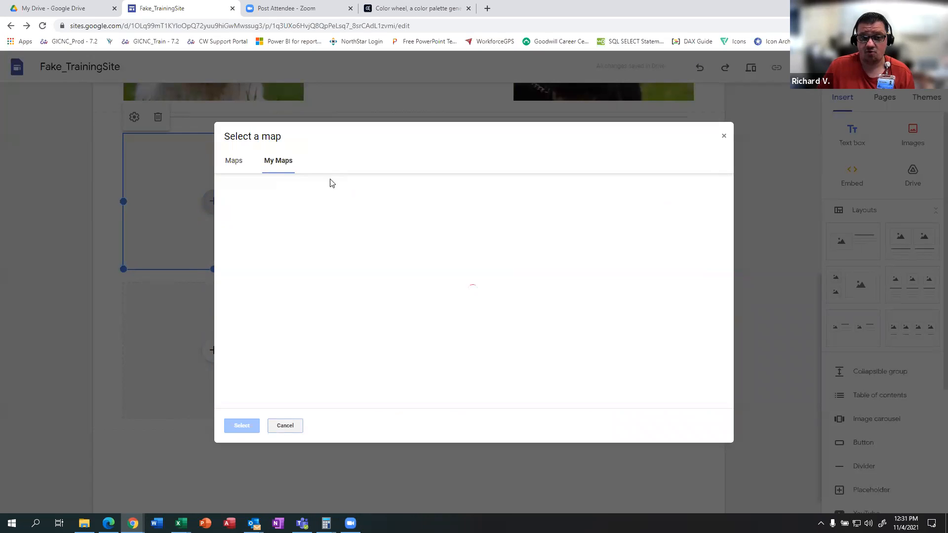
left_click(232, 162)
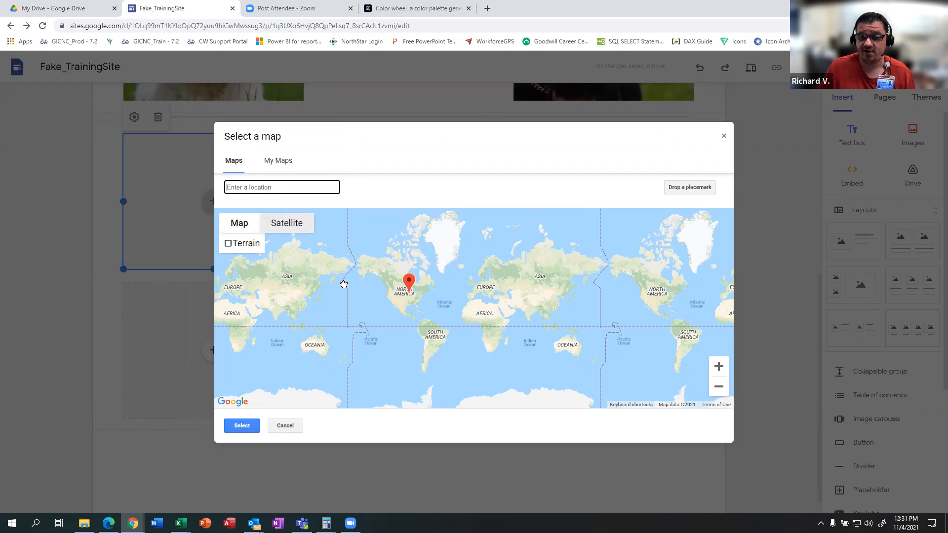
left_click(240, 433)
left_click(284, 426)
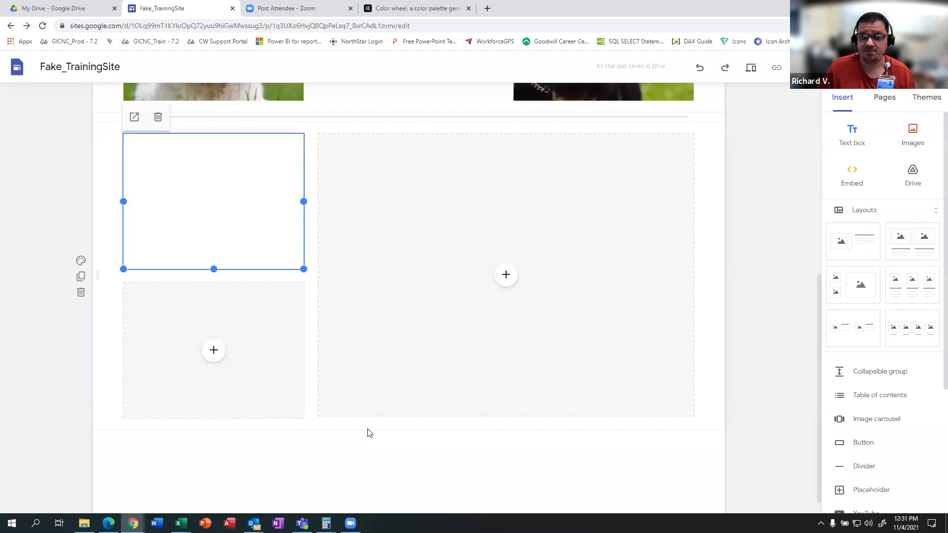
left_click_drag(202, 217, 286, 202)
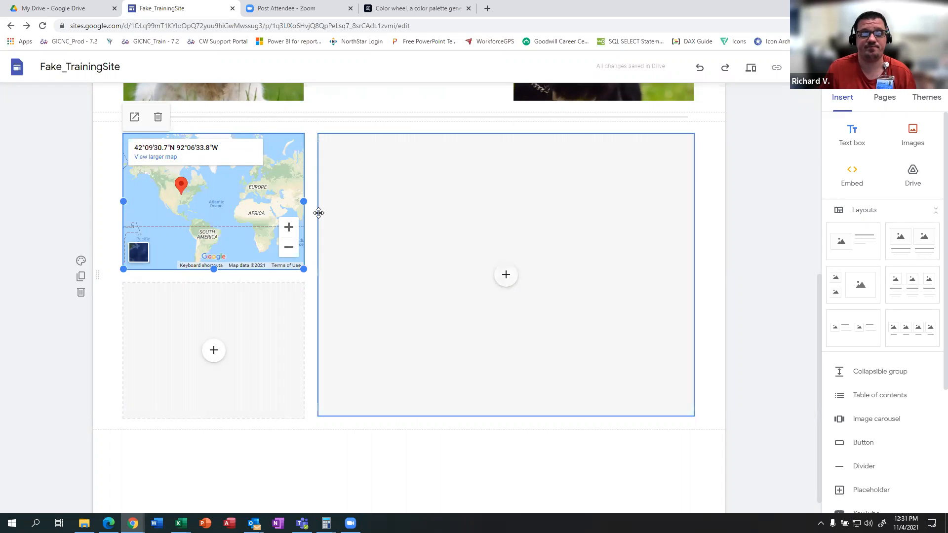
Delete the map from the upper small placeholder, and undo back to the layout with all three placeholders empty.
left_click(158, 117)
left_click(215, 206)
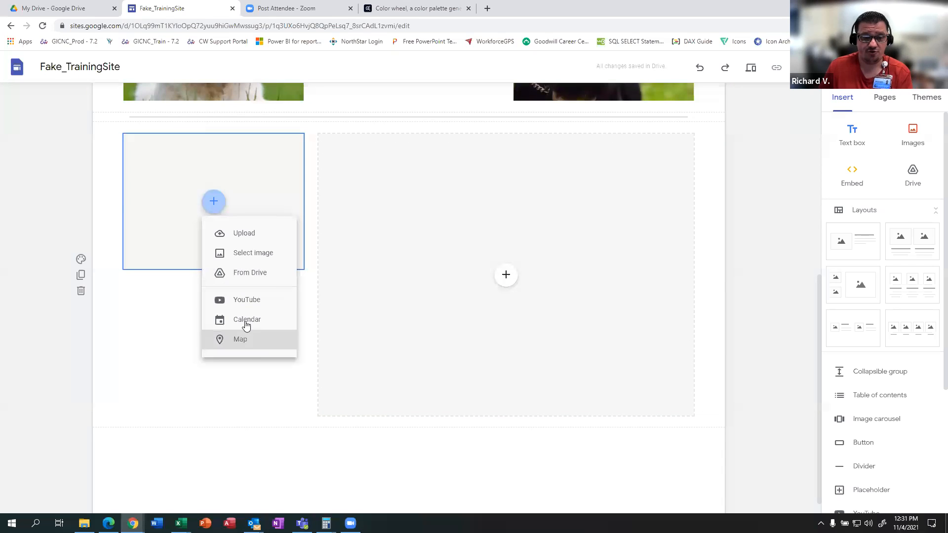
left_click(217, 378)
key("ctrl+z")
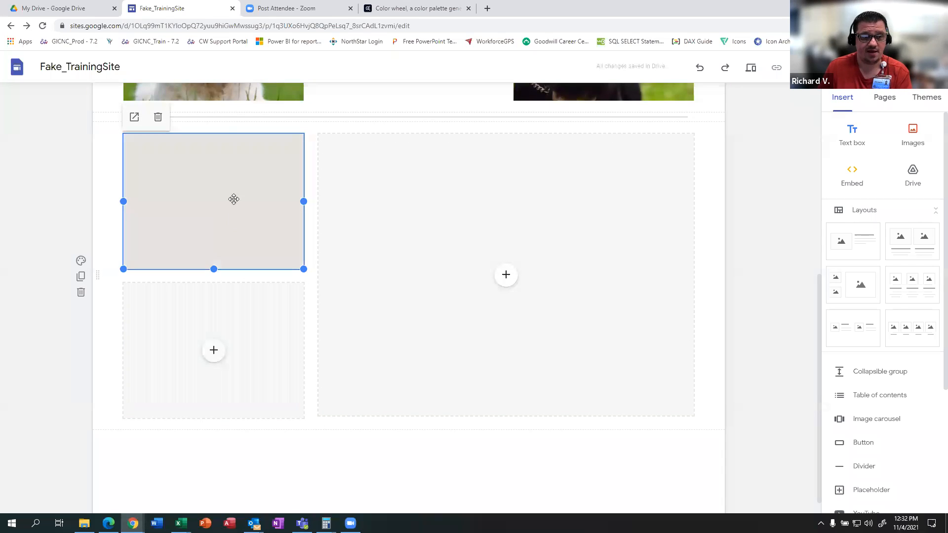
key("ctrl+z")
View the calendars offered for the upper small placeholder without inserting one.
left_click(212, 210)
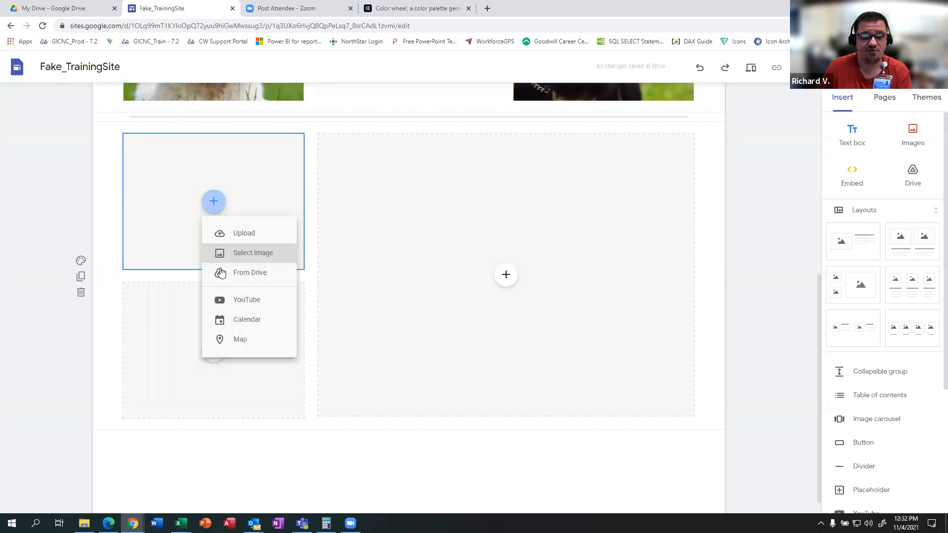
left_click(243, 319)
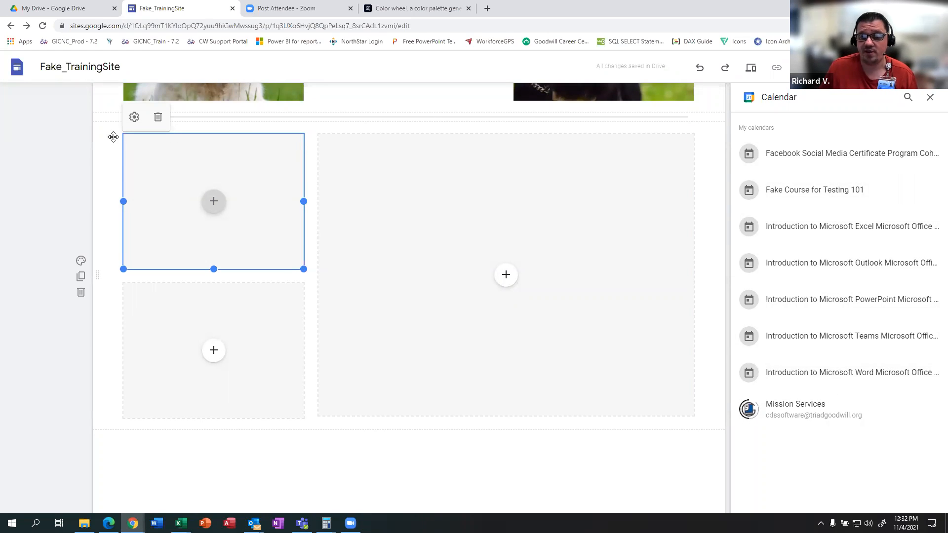
left_click(930, 98)
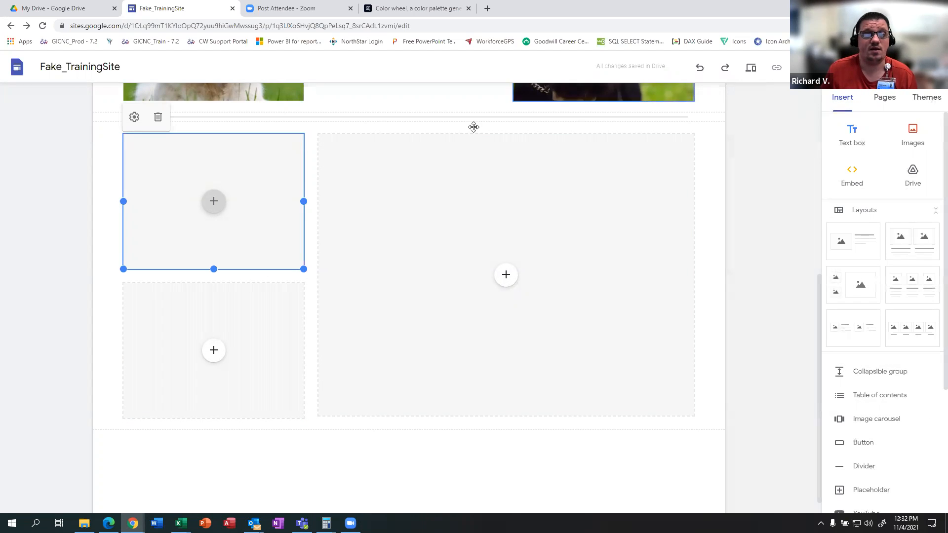
Look at the YouTube search and uploaded-video options for the upper small placeholder without choosing a video.
left_click(214, 208)
left_click(246, 301)
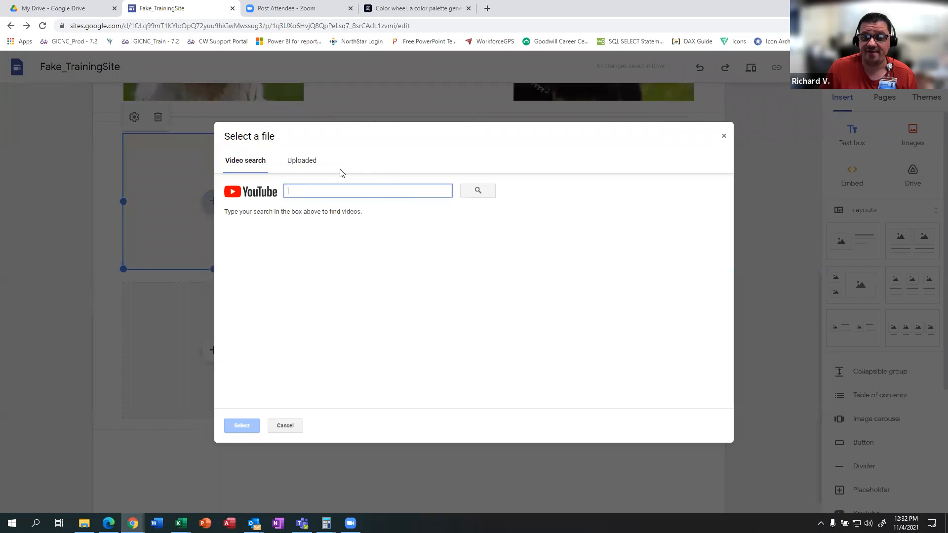
left_click(307, 161)
left_click(247, 161)
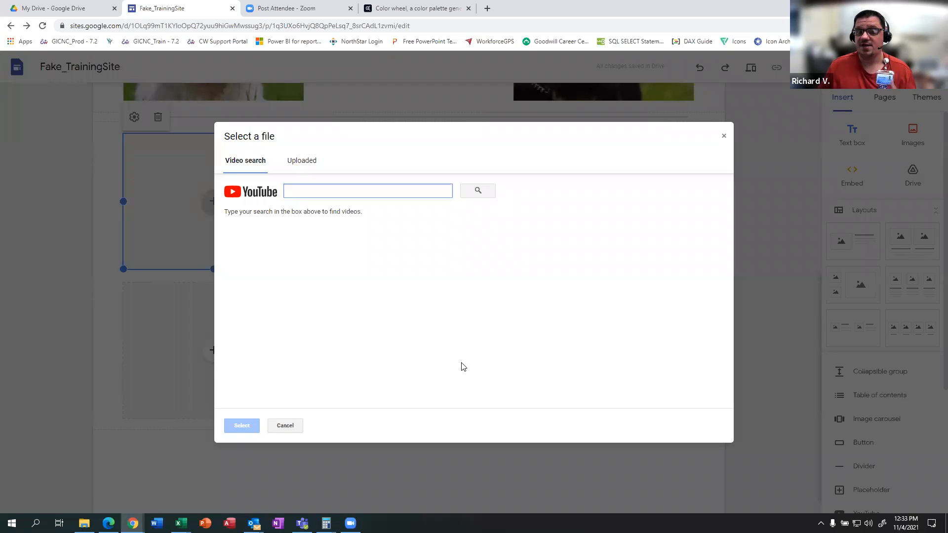
left_click(724, 136)
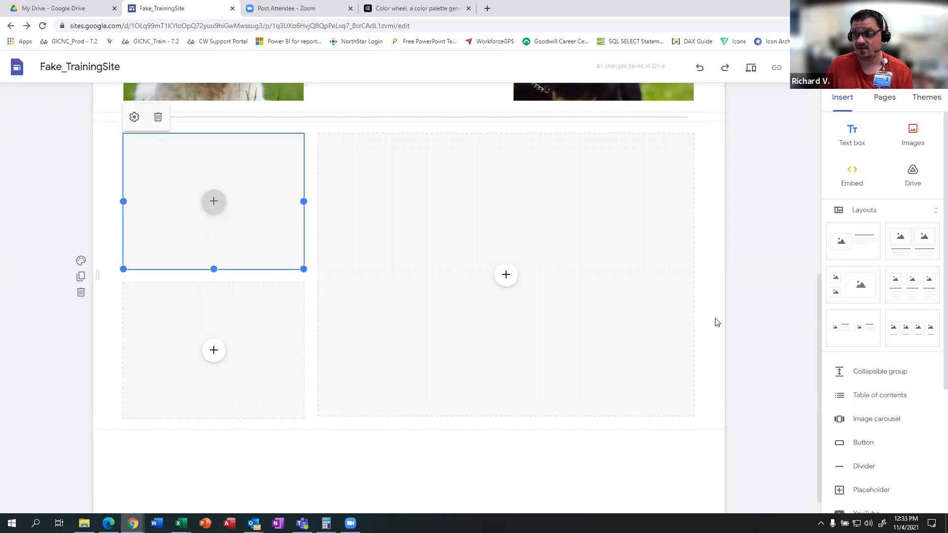
Check the lower small and the large placeholder, and delete the whole three-placeholder section below the divider.
left_click(180, 284)
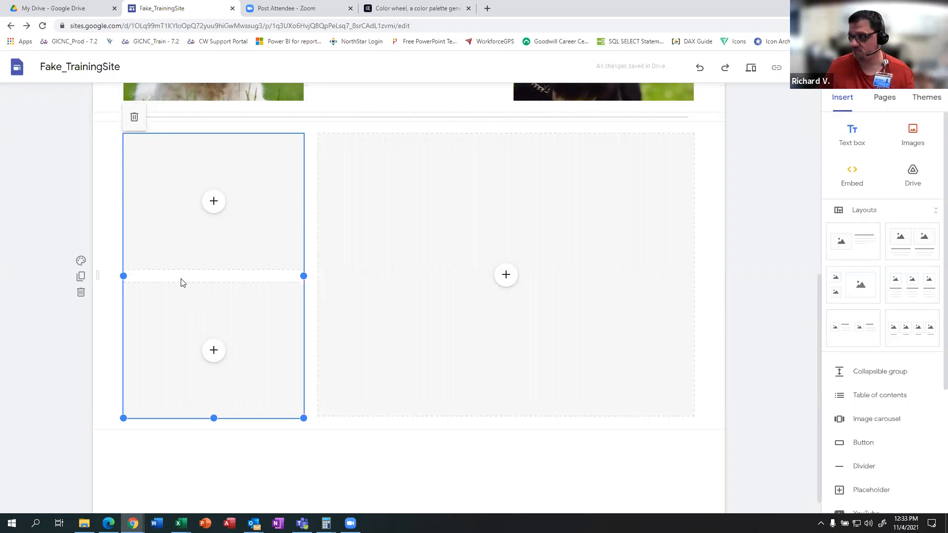
left_click(210, 354)
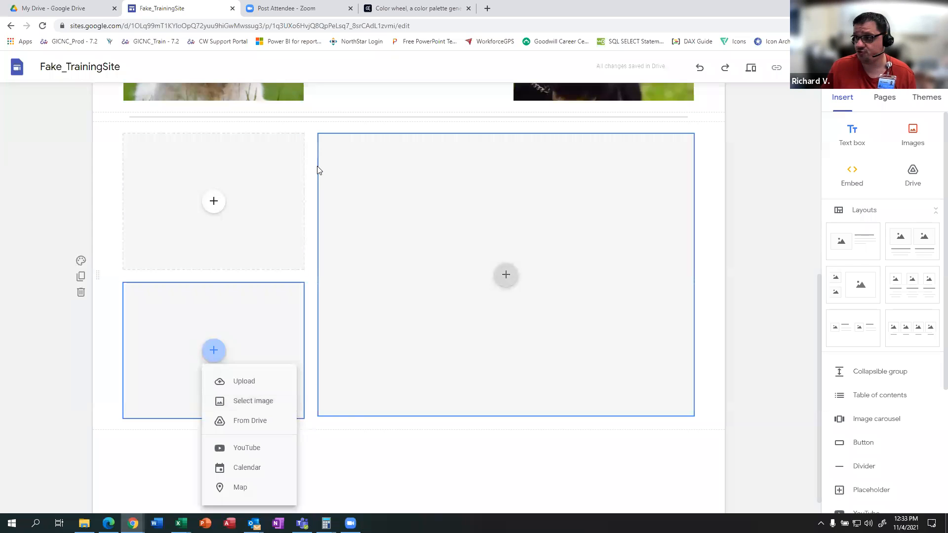
left_click(510, 275)
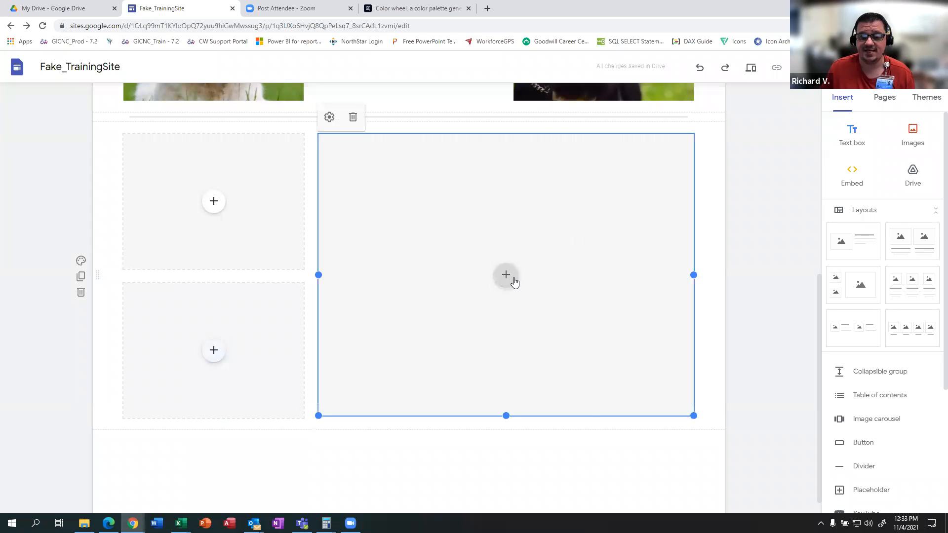
left_click(739, 265)
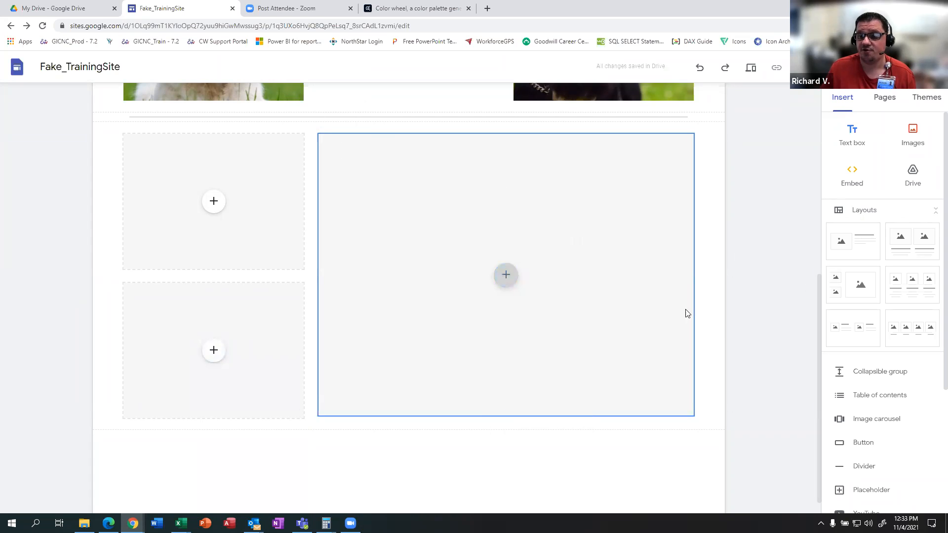
left_click(81, 296)
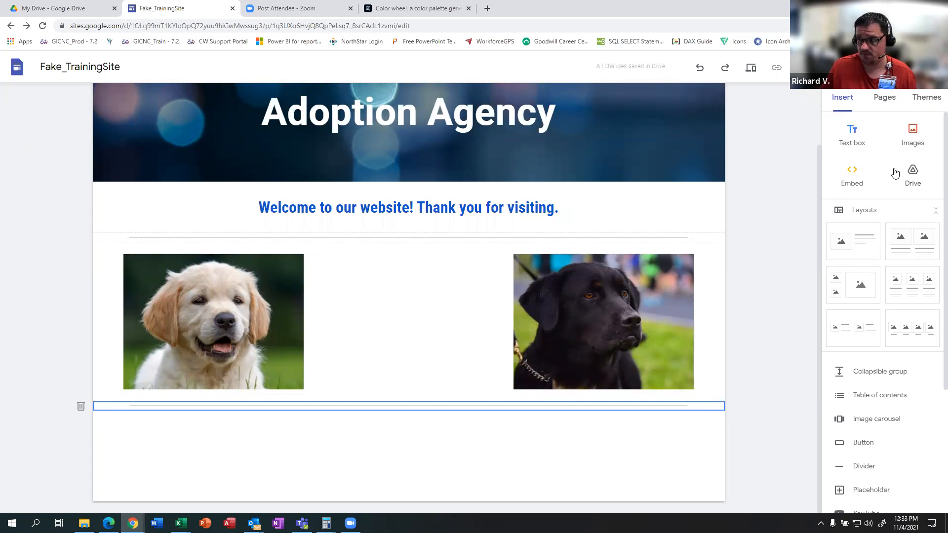
Look at the calendars and the map selection offered for embedding on the page without inserting either.
scroll(895, 172, "down", 4)
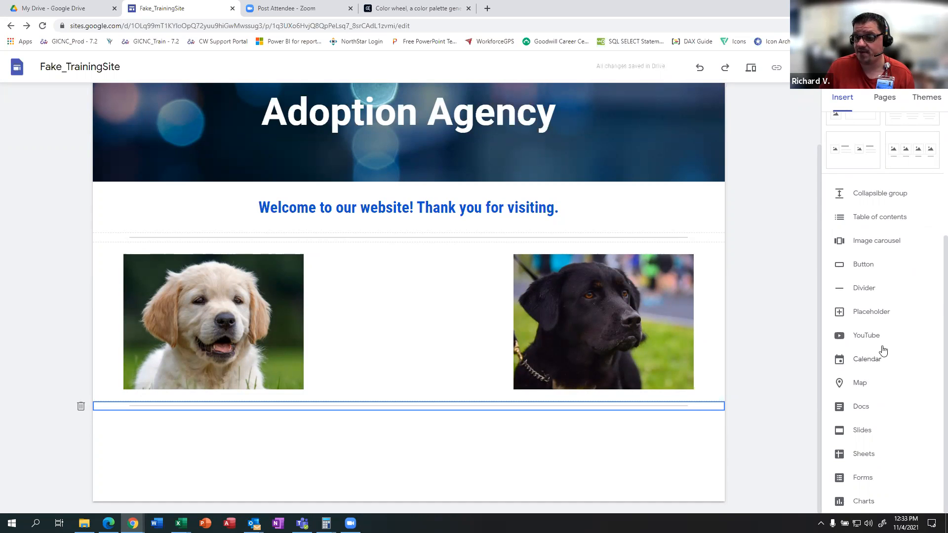
left_click(862, 364)
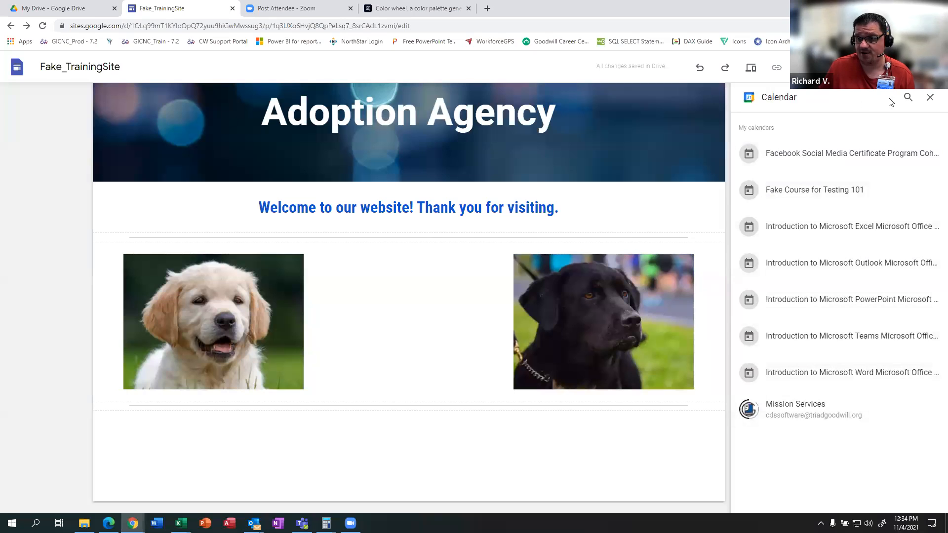
left_click(930, 97)
left_click(860, 390)
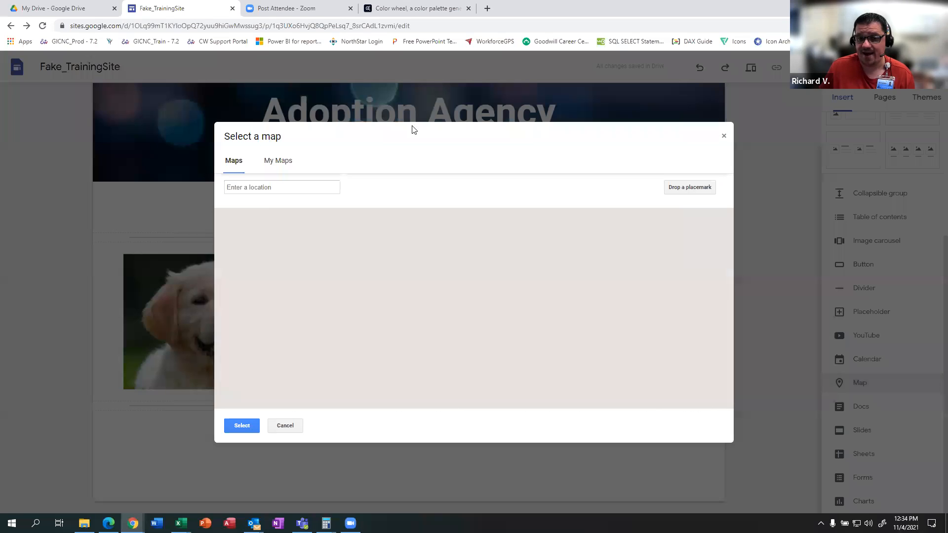
left_click(724, 135)
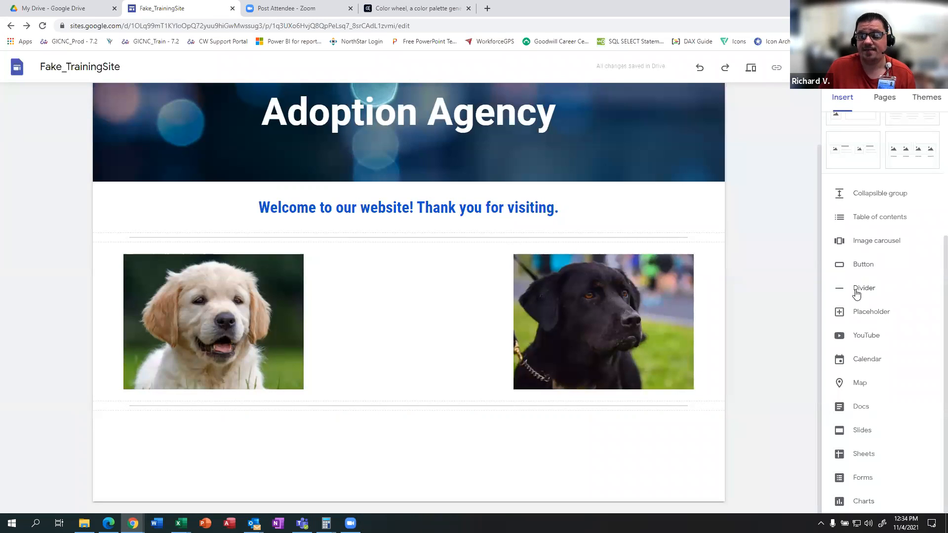
Insert a collapsible group below the lower divider, switch its Collapsible option off and on, and collapse it.
left_click(867, 193)
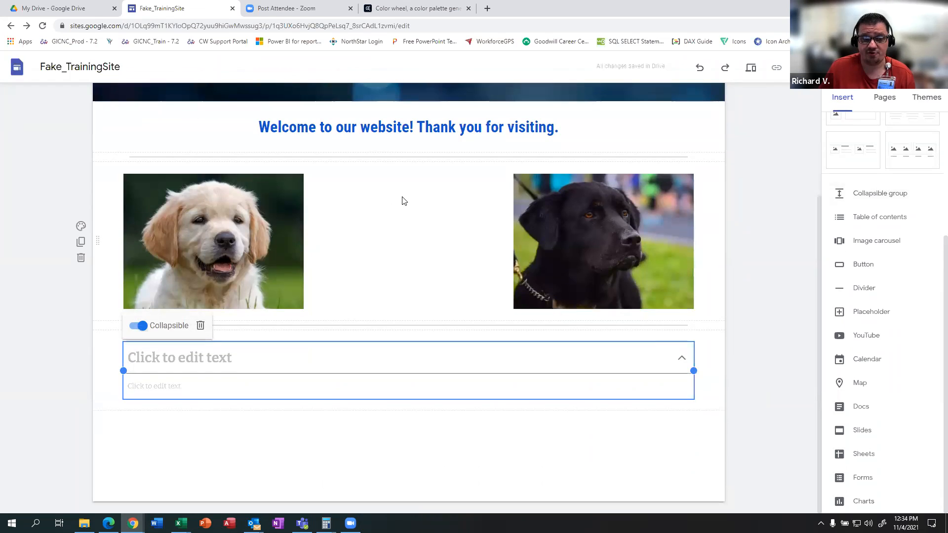
left_click(145, 332)
left_click(142, 330)
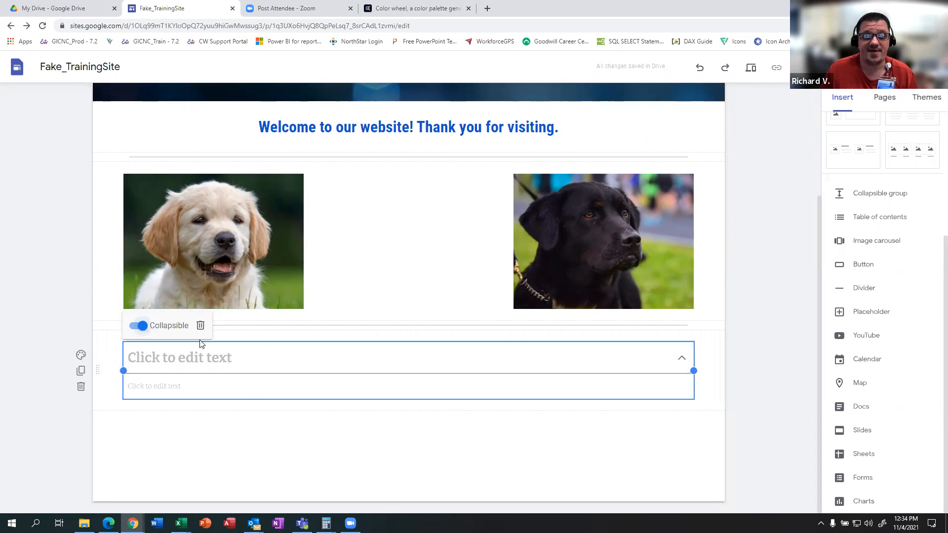
left_click(80, 387)
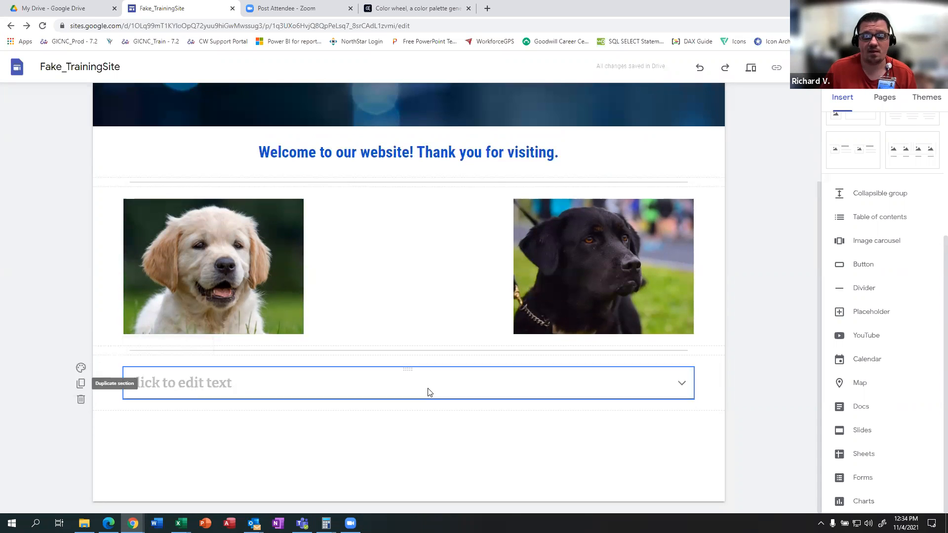
Insert a table of contents above the welcome text, and delete it again.
left_click(875, 219)
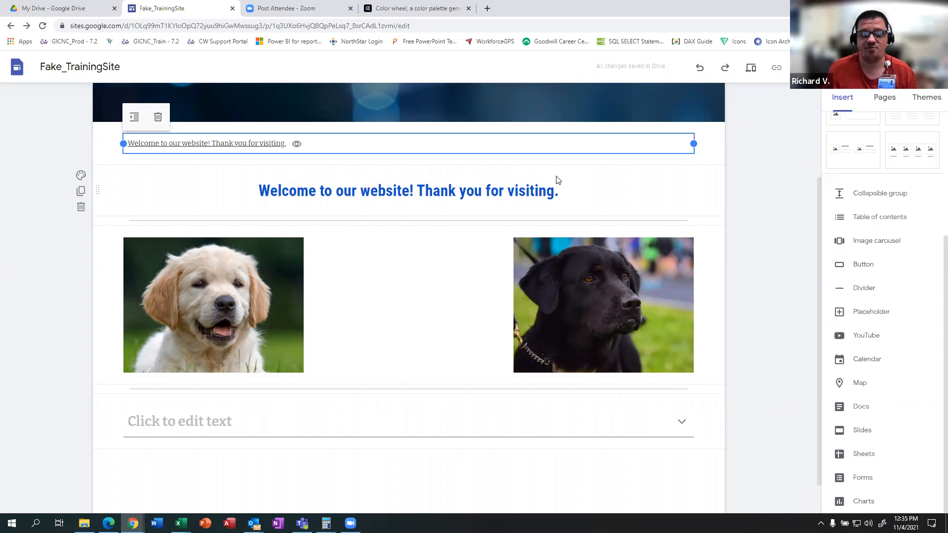
left_click(158, 117)
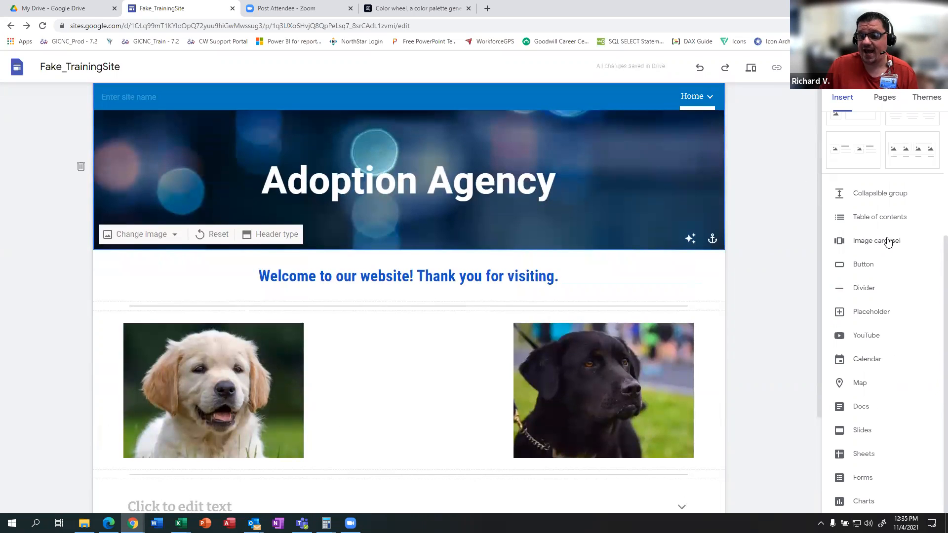
Try the image carousel settings with Auto start enabled, check the transition speeds, and cancel without inserting a carousel.
left_click(871, 241)
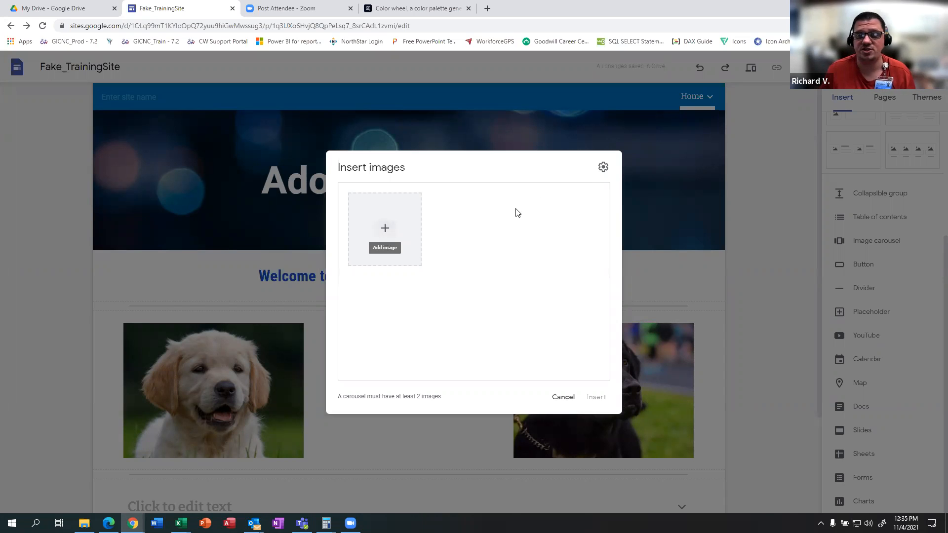
left_click(603, 166)
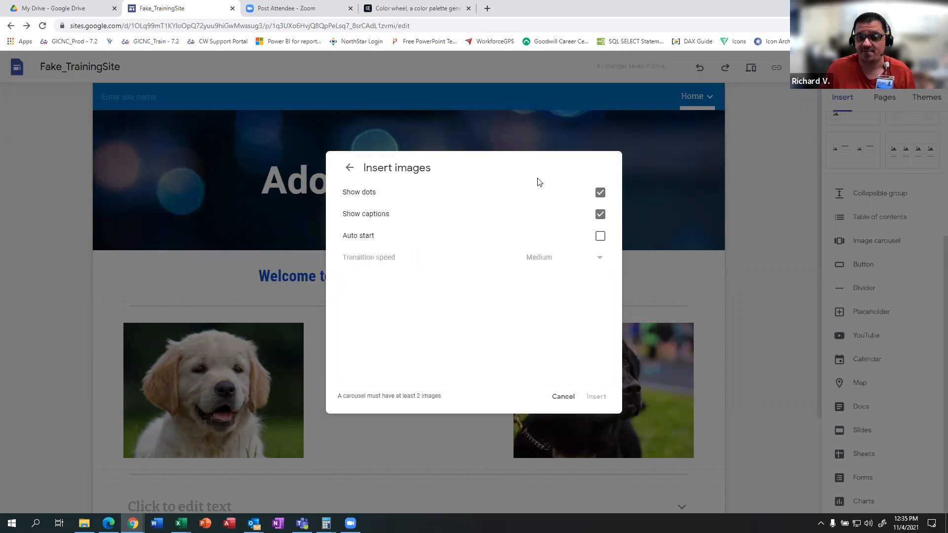
left_click(350, 168)
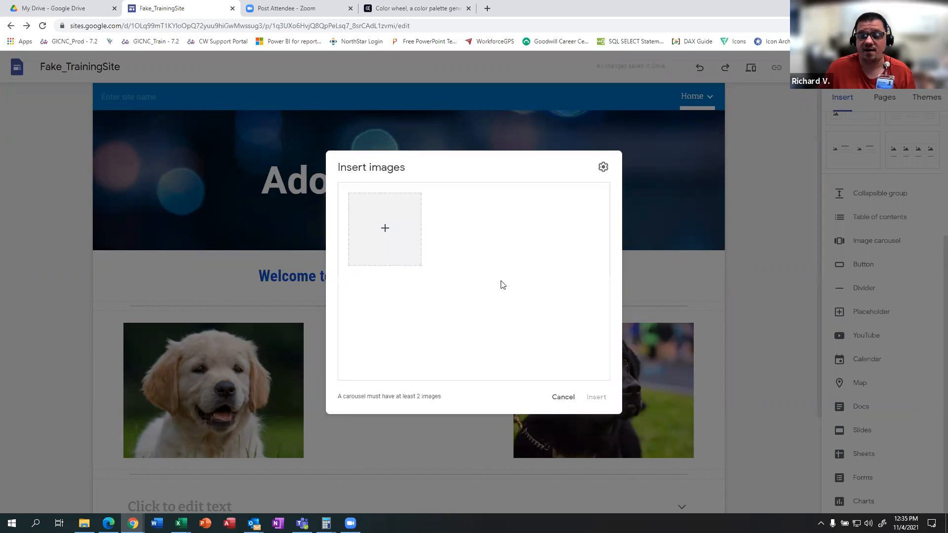
left_click(605, 168)
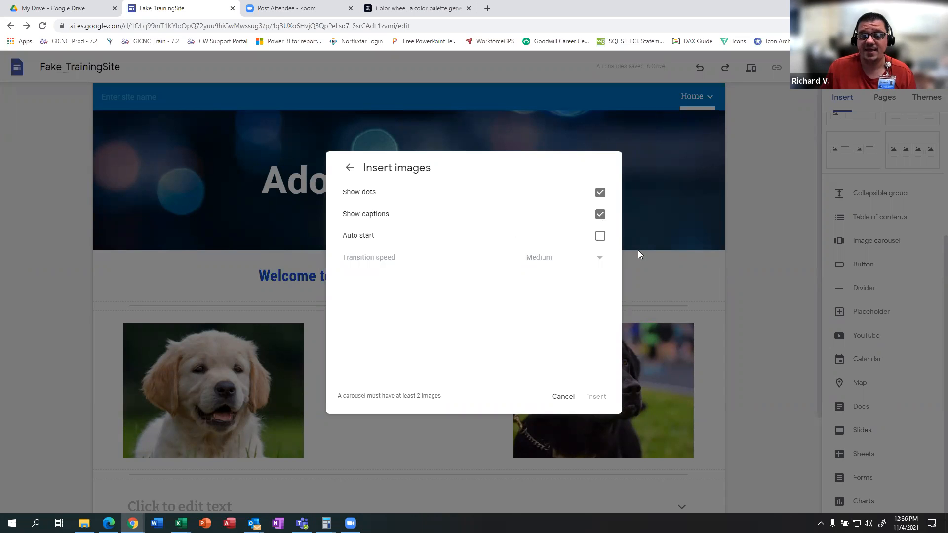
left_click(600, 237)
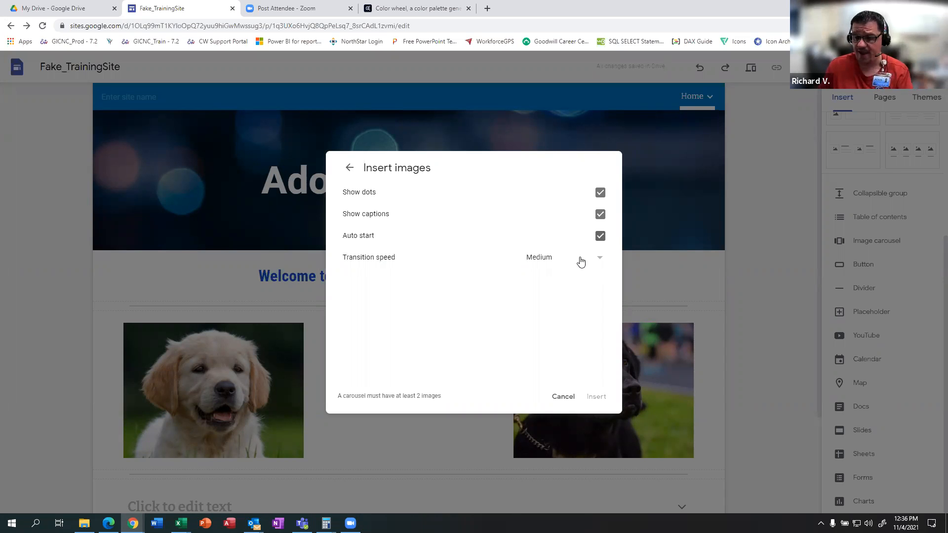
left_click(582, 265)
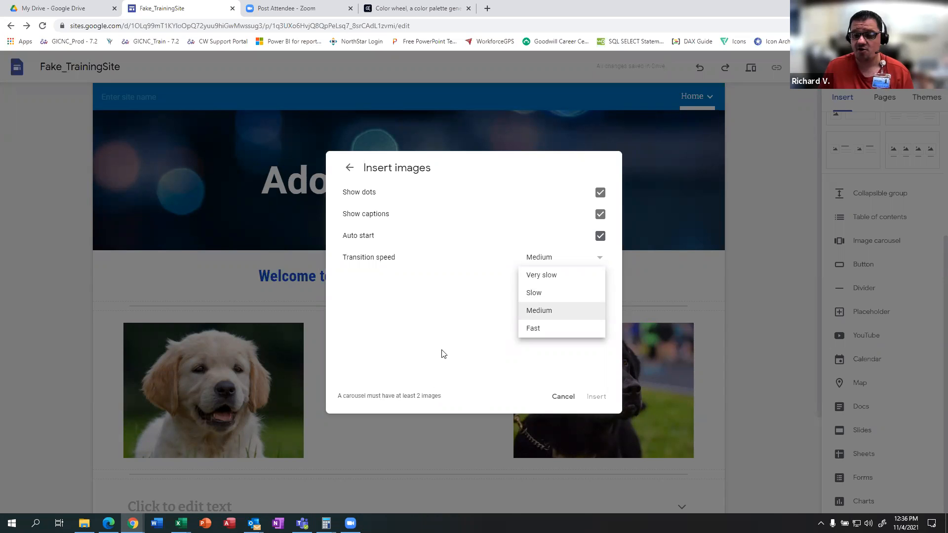
left_click(487, 287)
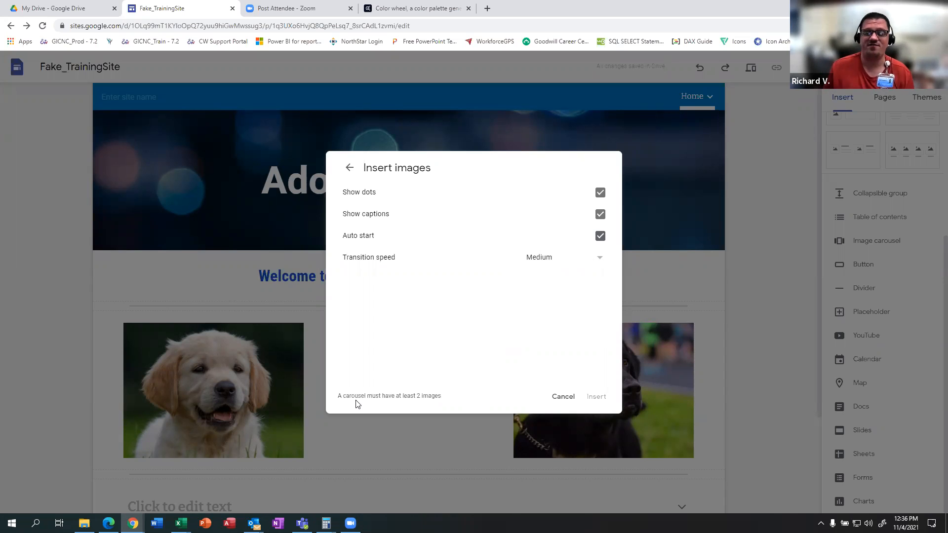
left_click(349, 167)
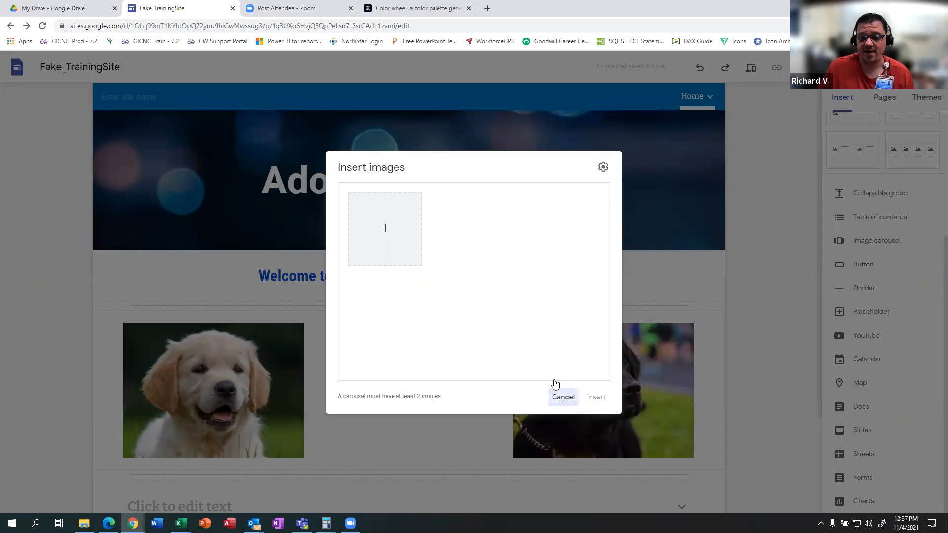
left_click(561, 397)
View the Docs files offered for embedding without inserting one, and return to the page's collapsible group.
scroll(525, 310, "down", 2)
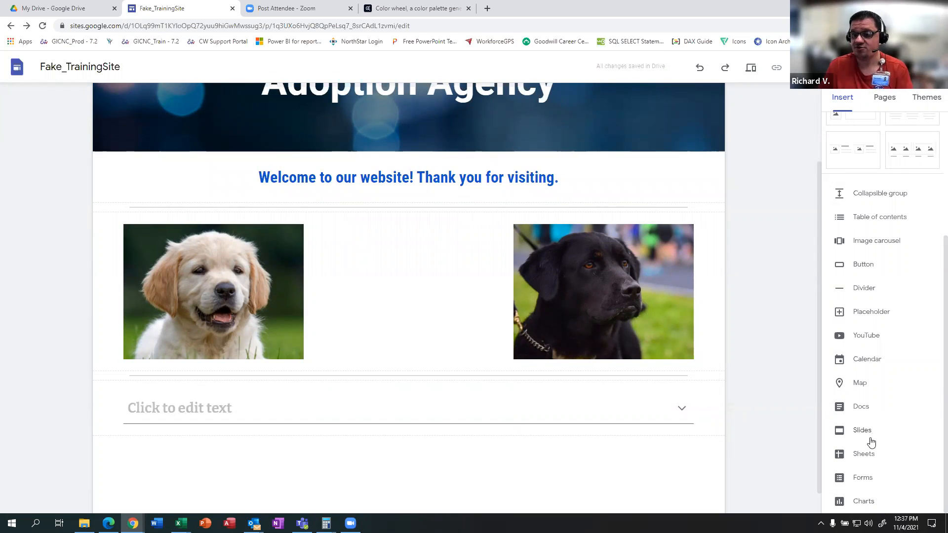
left_click(852, 407)
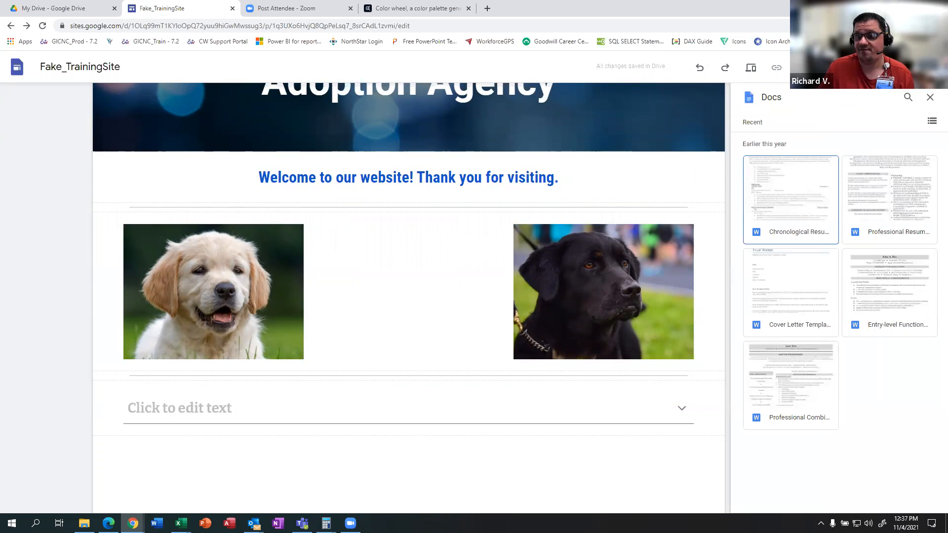
left_click(931, 97)
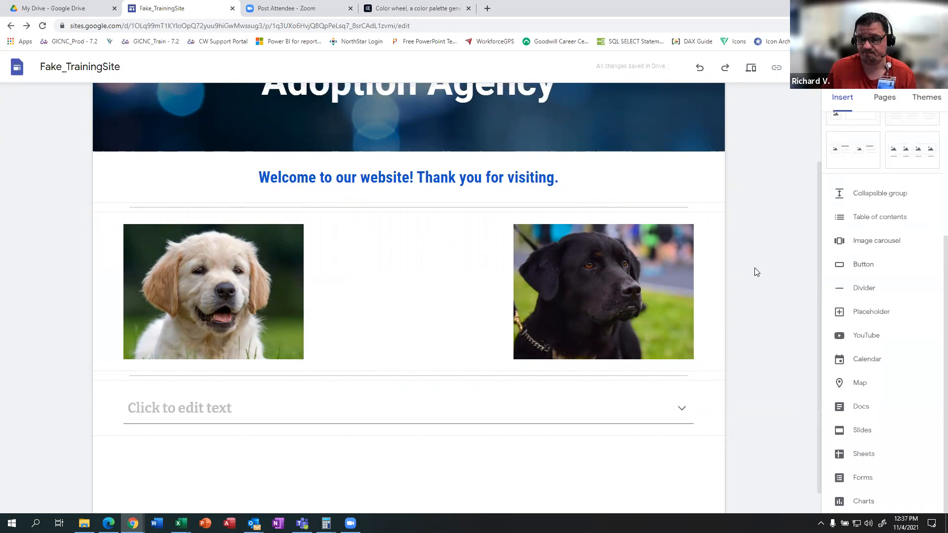
scroll(518, 421, "down", 1)
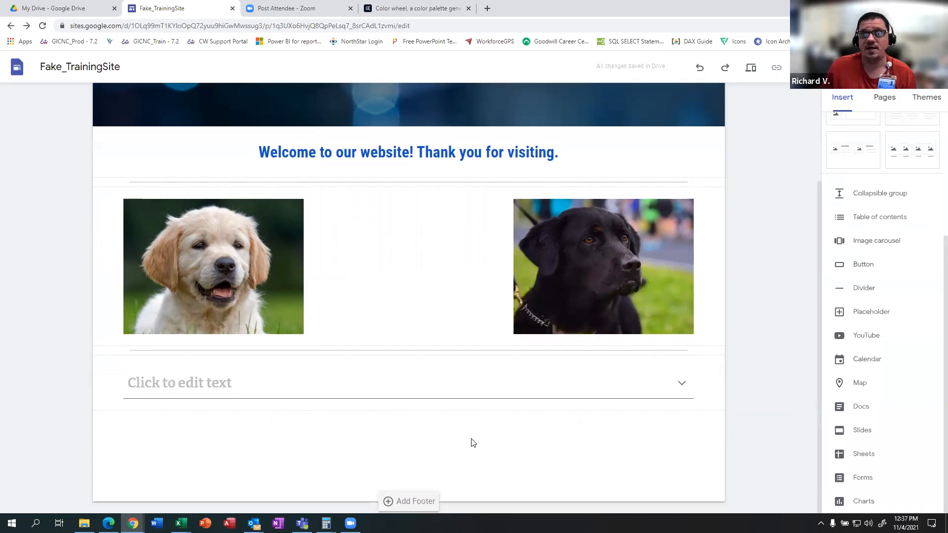
Set the site's navigation mode to Side, and open and close the side menu to check its page list.
scroll(472, 443, "up", 3)
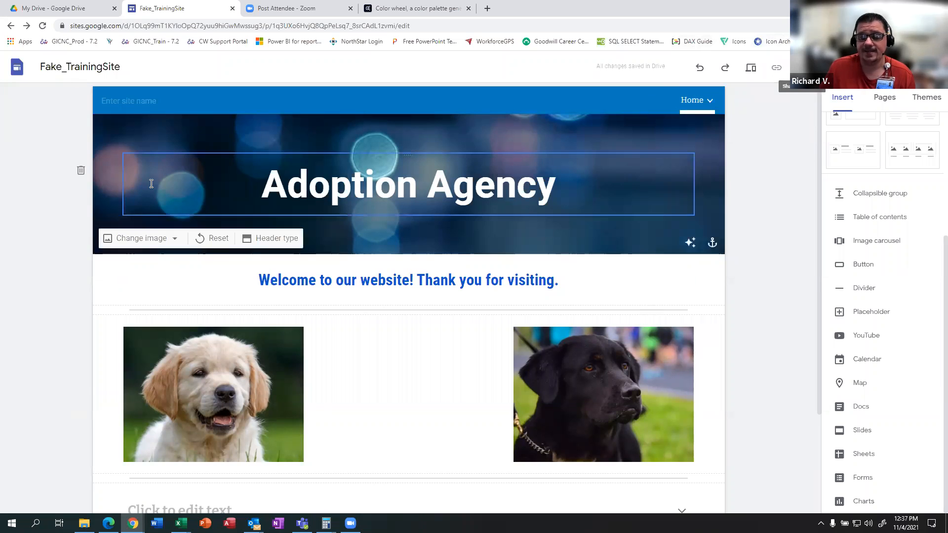
mouse_move(712, 106)
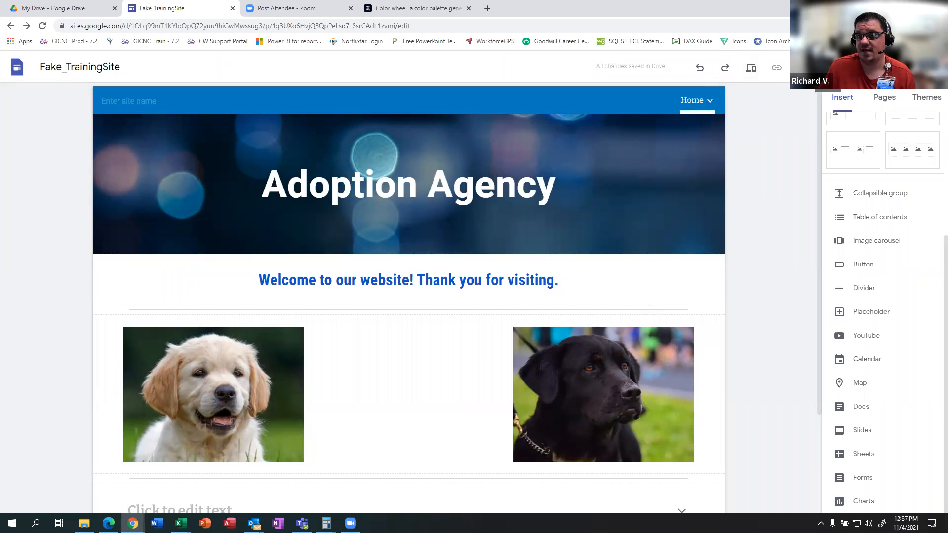
left_click(828, 68)
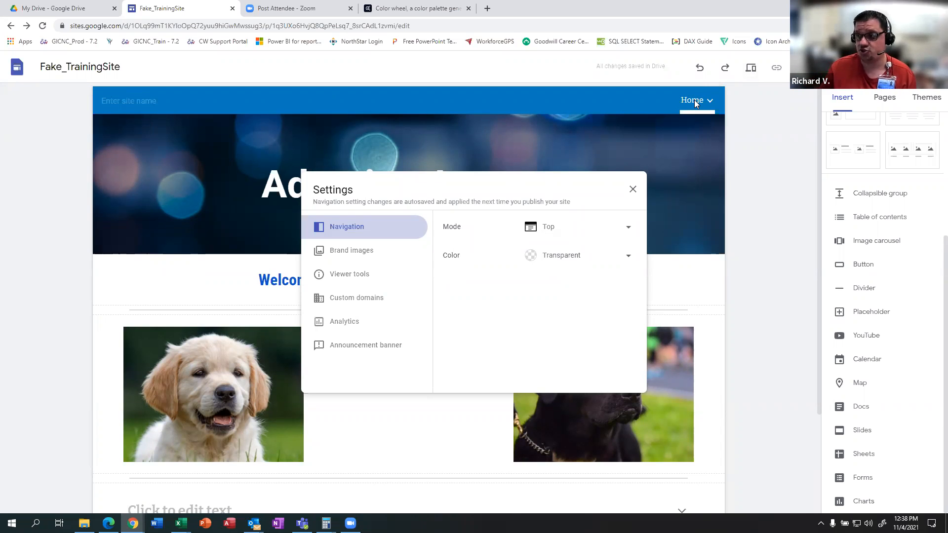
left_click(558, 226)
left_click(553, 253)
right_click(565, 251)
left_click(103, 100)
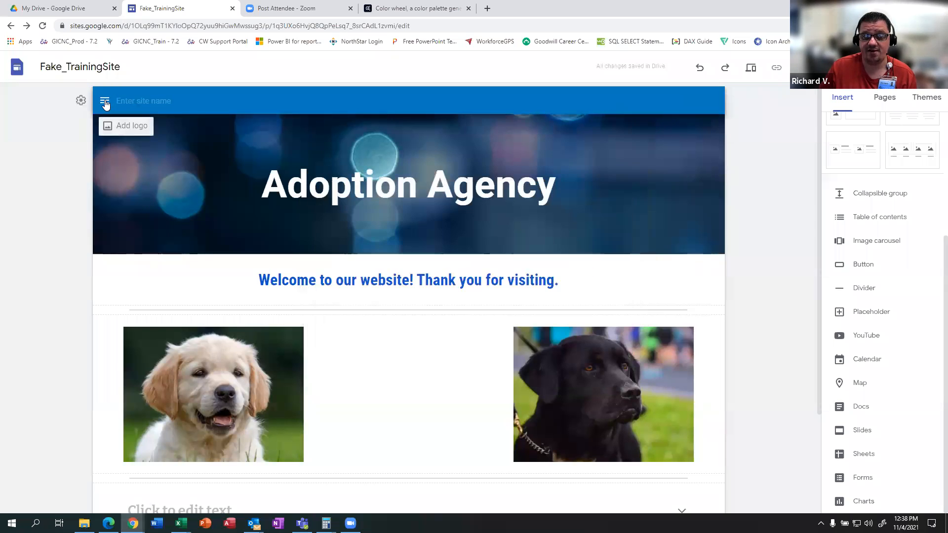
left_click(103, 101)
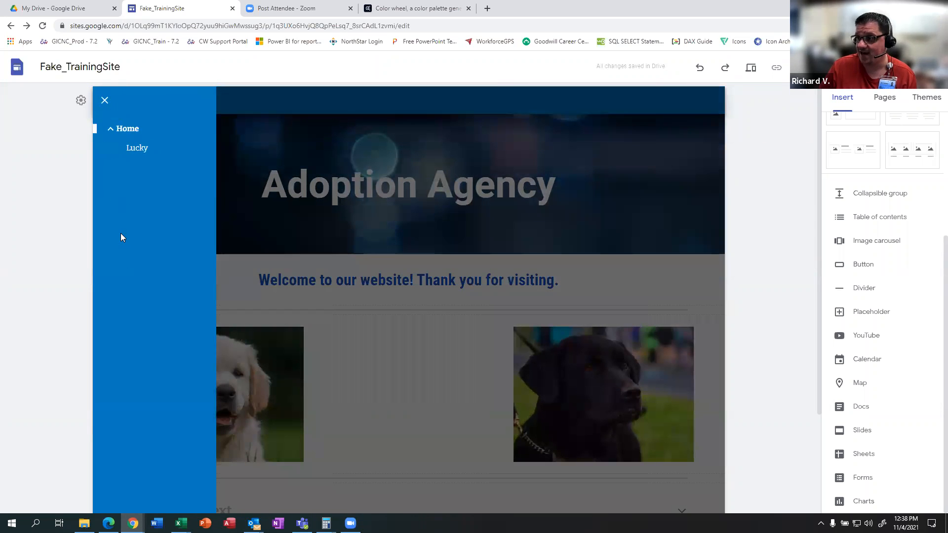
left_click(104, 100)
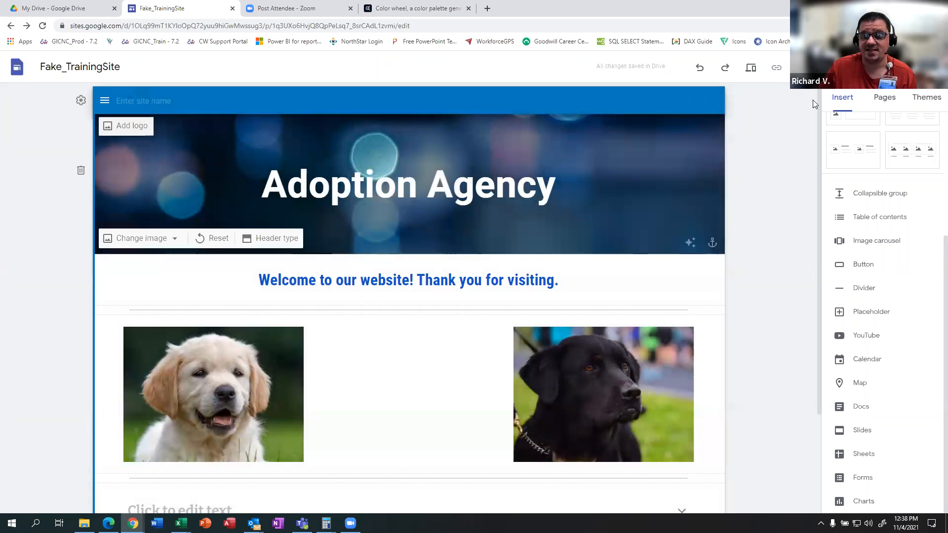
Try White and Black as the navigation color, and set it back to Transparent.
left_click(828, 67)
left_click(558, 240)
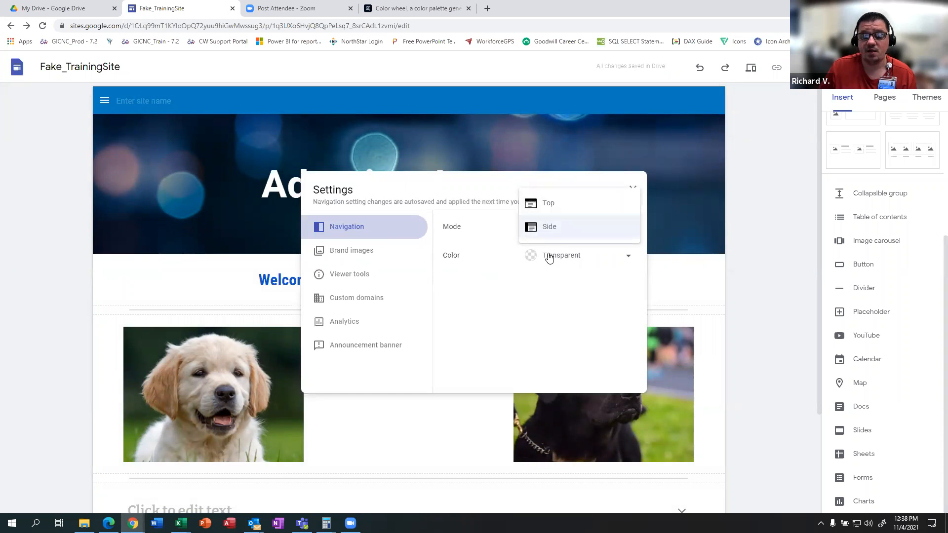
left_click(550, 256)
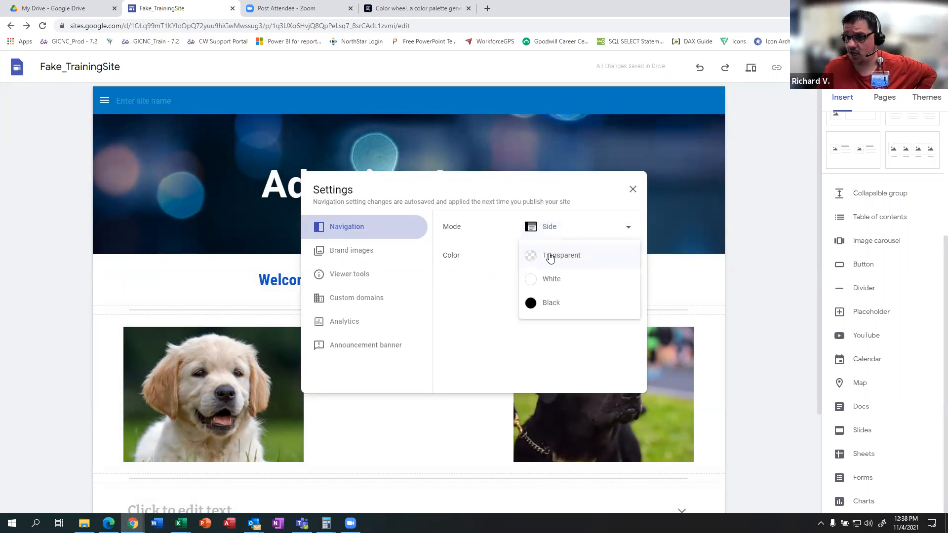
left_click(561, 265)
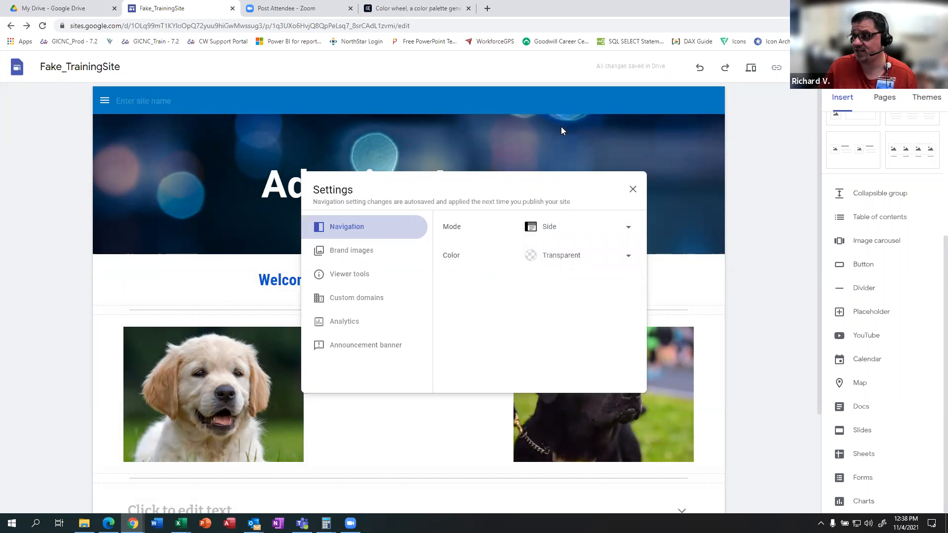
left_click(574, 251)
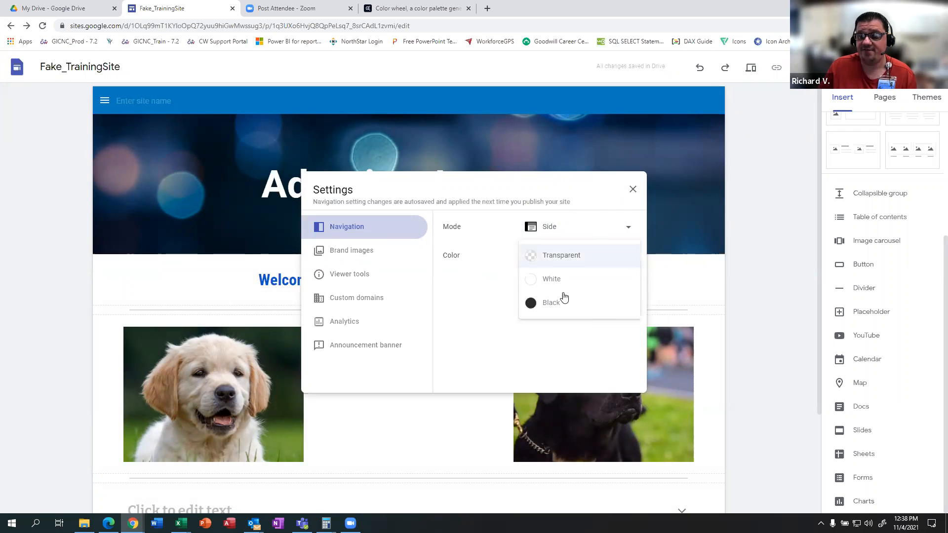
left_click(555, 279)
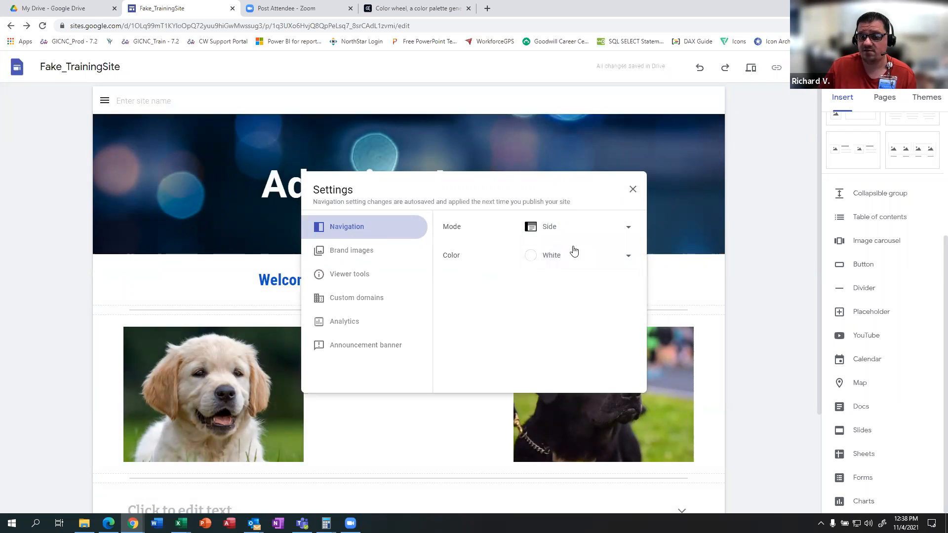
left_click(574, 252)
left_click(570, 289)
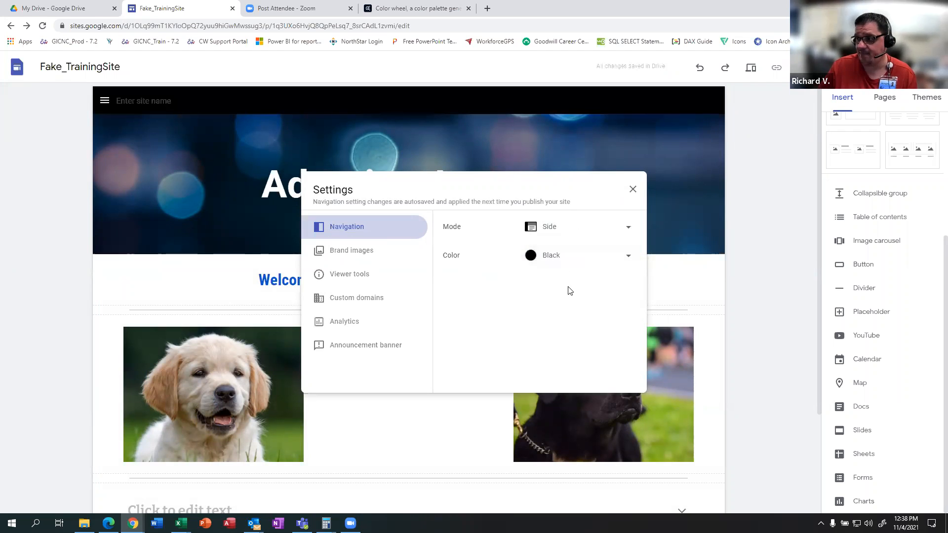
left_click(568, 261)
left_click(553, 208)
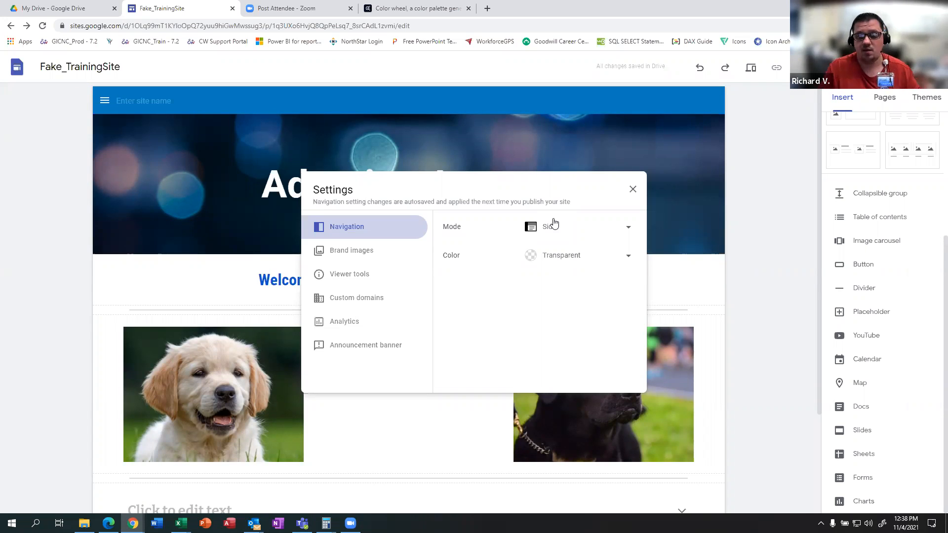
Review the brand image and viewer tool settings, switching Show page last updated time off and back on.
left_click(374, 254)
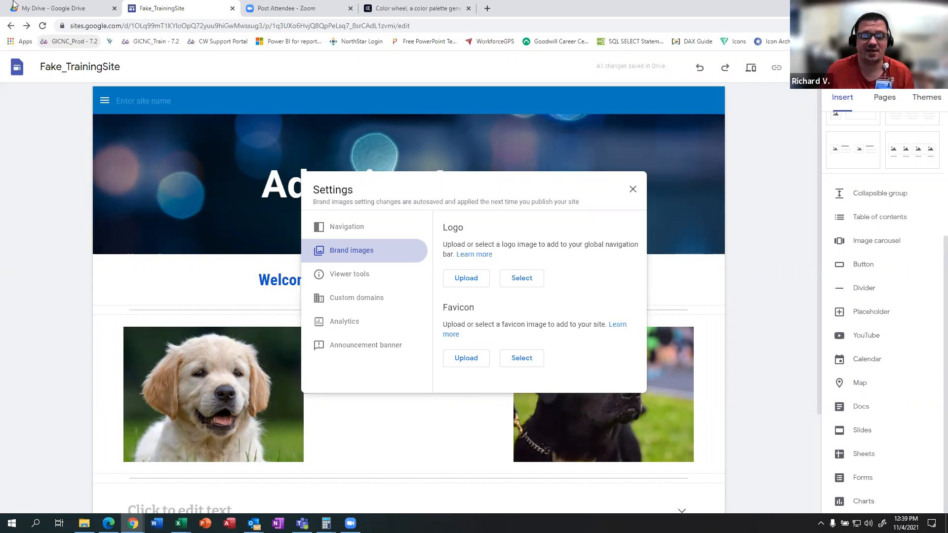
left_click(353, 277)
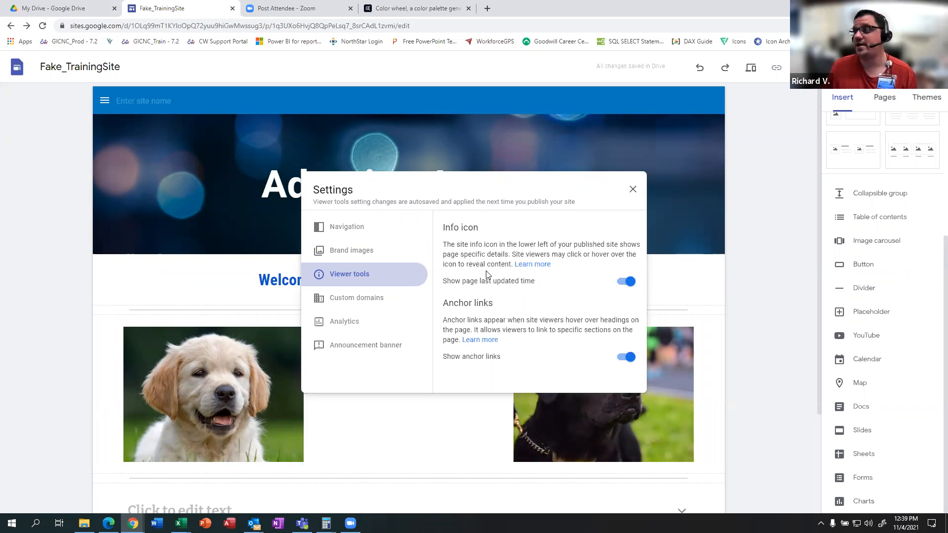
left_click(626, 282)
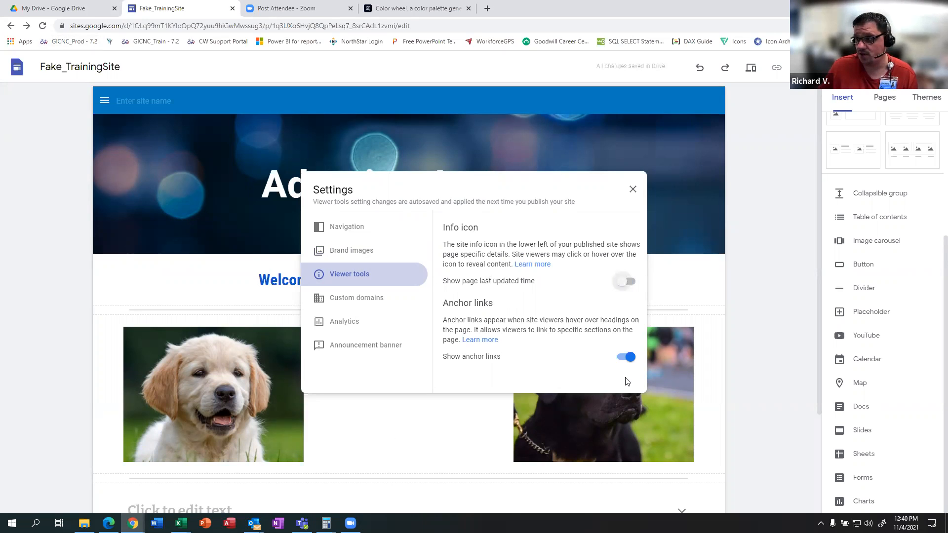
left_click(626, 282)
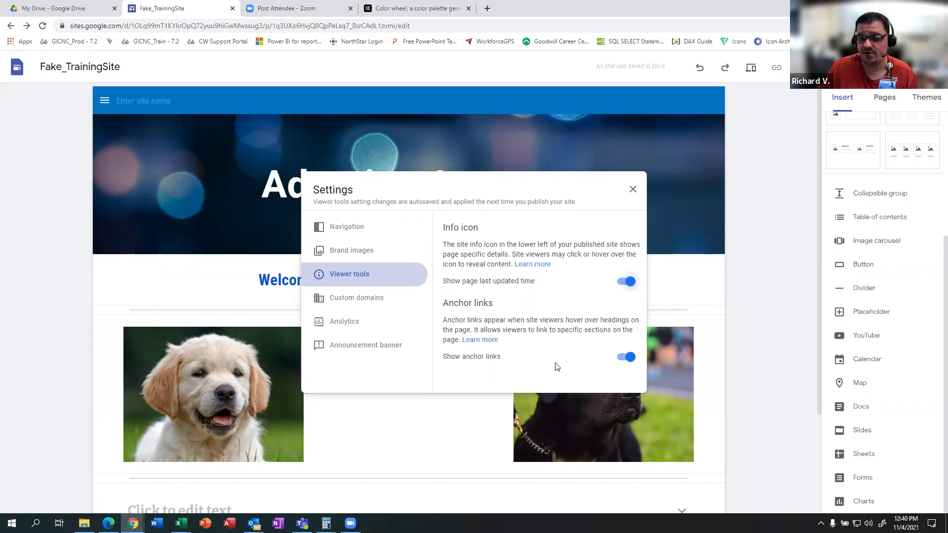
View the custom domain and analytics settings without starting a domain setup or entering a tracking ID.
left_click(359, 297)
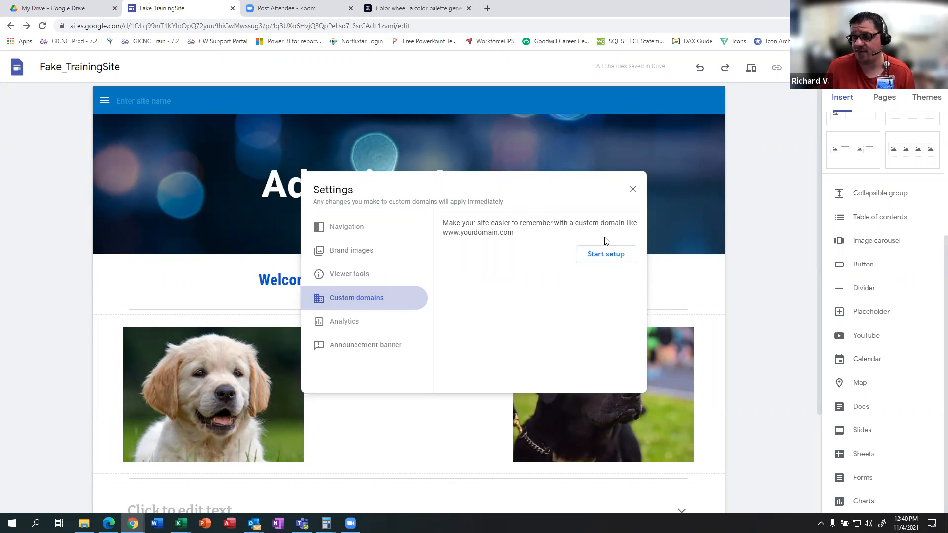
left_click(350, 329)
left_click(580, 259)
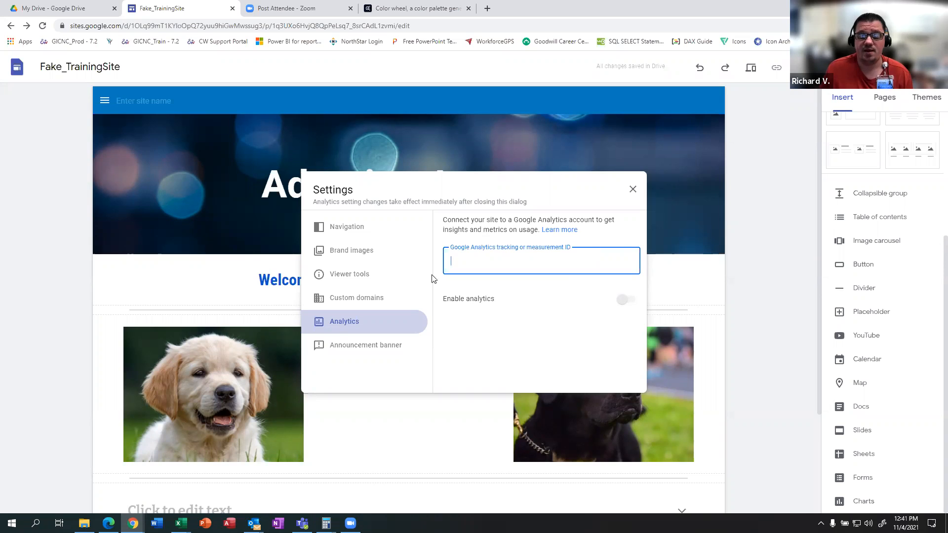
Enable the announcement banner with a red banner color and the message "Please click here".
left_click(358, 351)
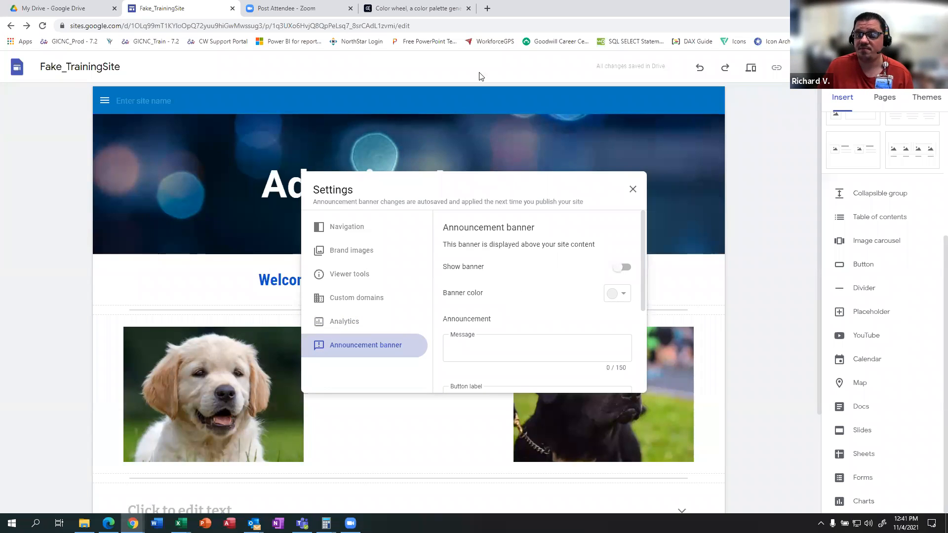
left_click(623, 267)
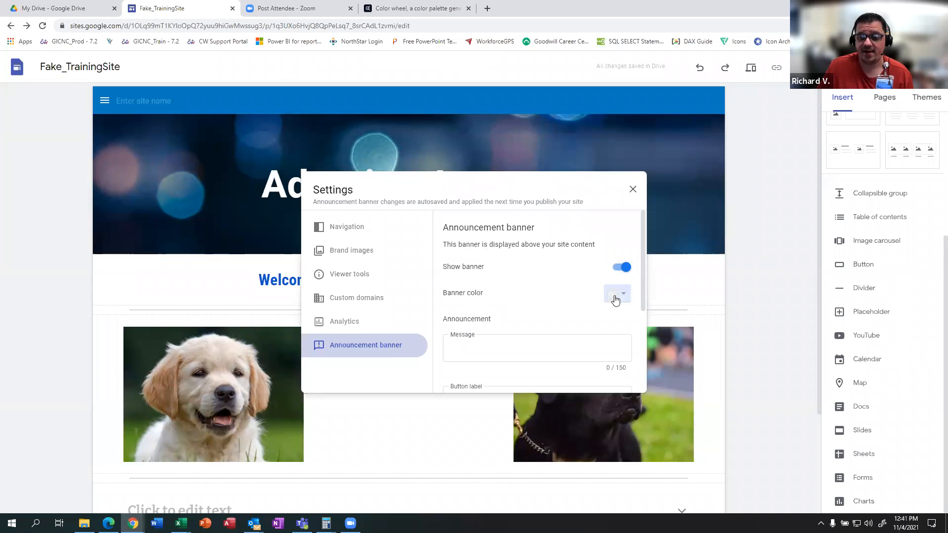
left_click(615, 299)
left_click(597, 326)
left_click(522, 354)
type("Please")
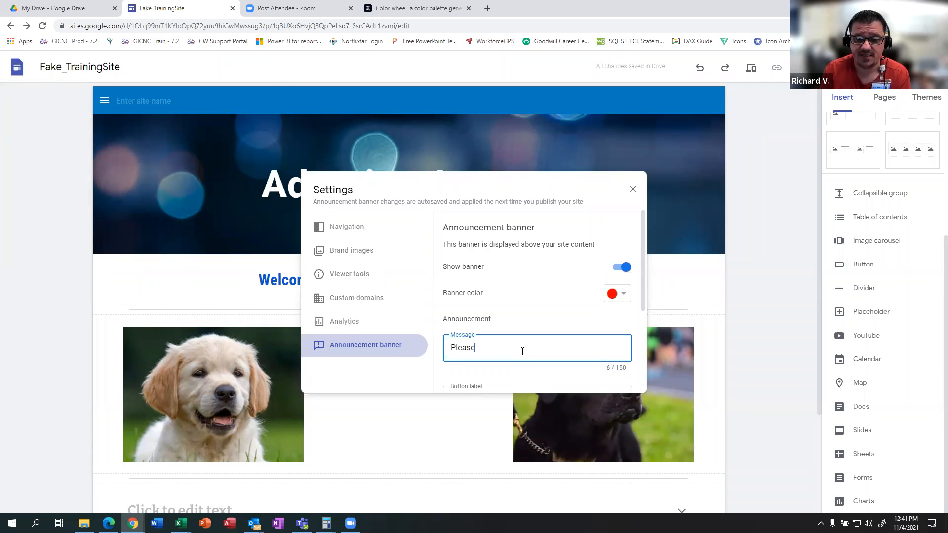
type(" click here")
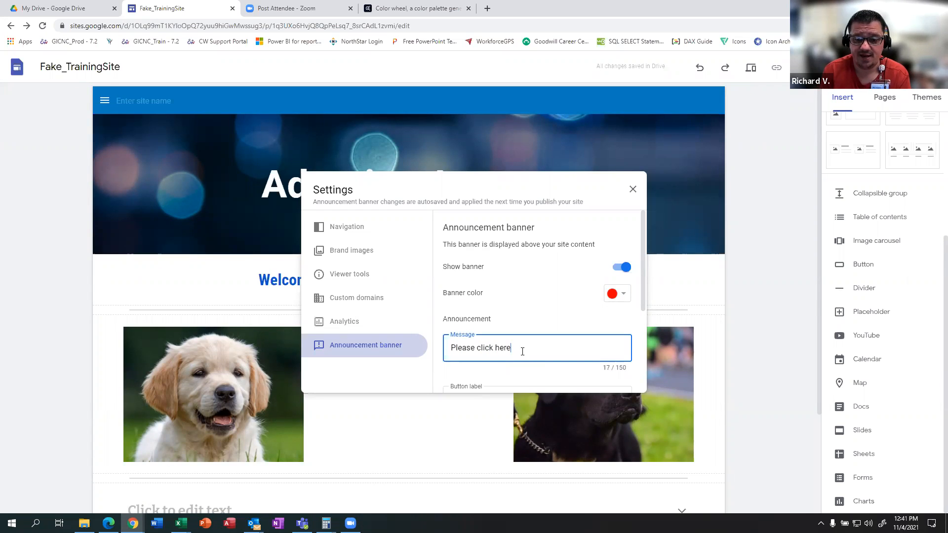
Label the banner button "Click for more info" and link it to the Lucky page, leaving Open in new tab unchecked, and close the settings.
scroll(497, 291, "down", 3)
left_click(483, 252)
type("Click for more info")
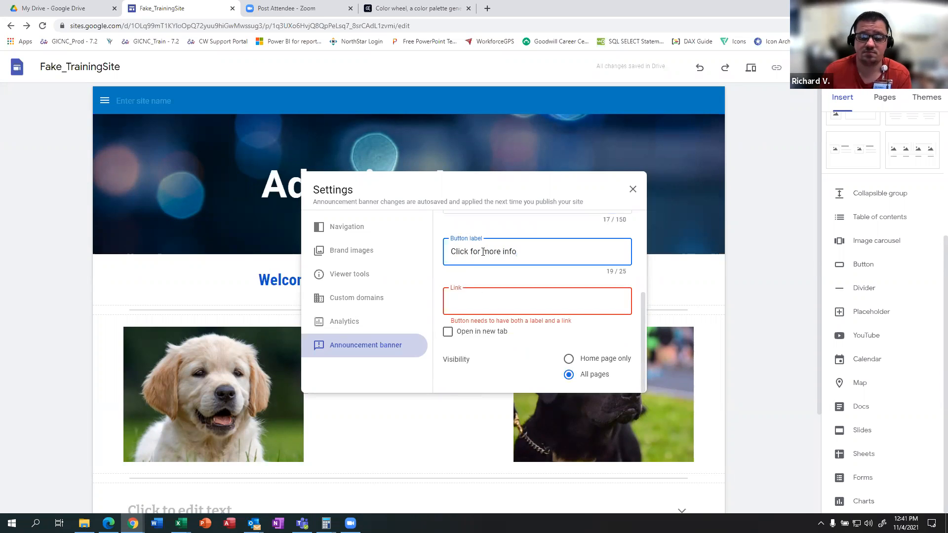
left_click(489, 308)
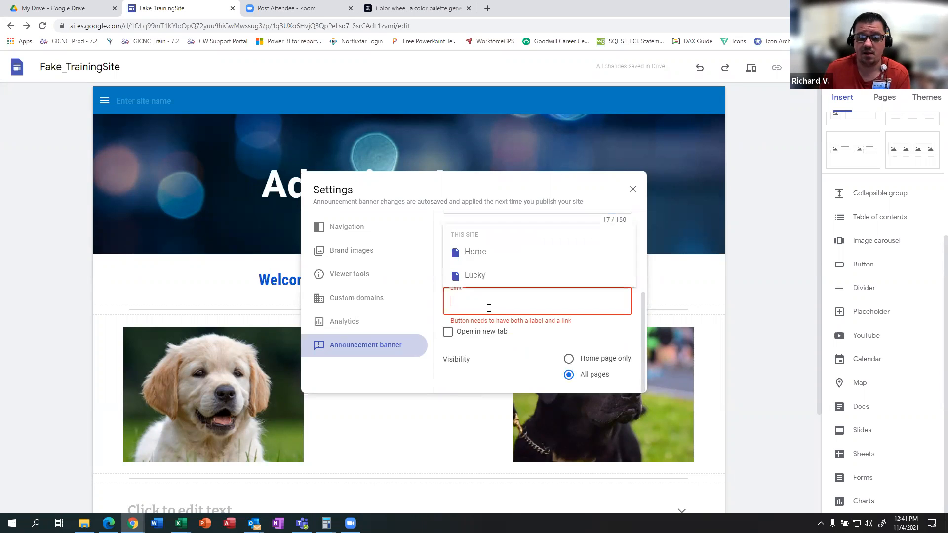
left_click(488, 276)
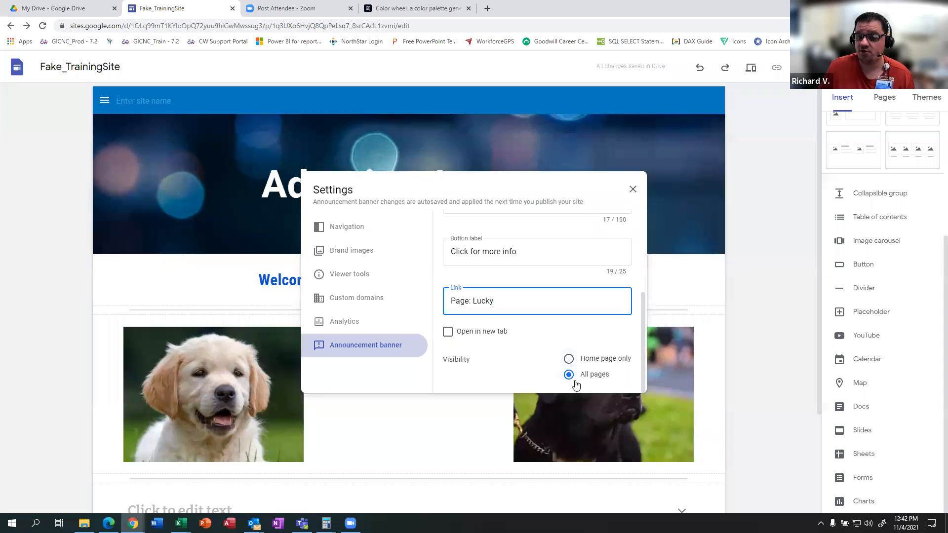
left_click(449, 334)
left_click(455, 337)
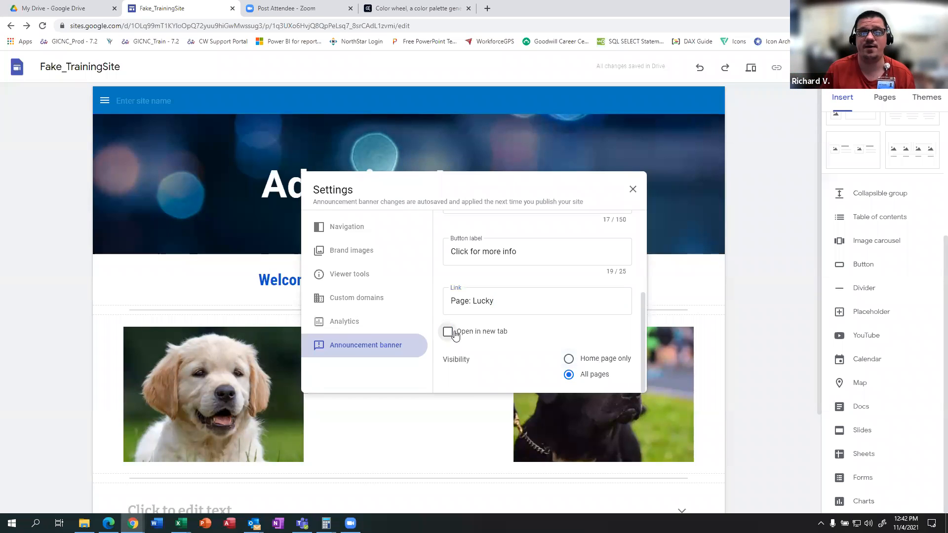
scroll(580, 335, "up", 3)
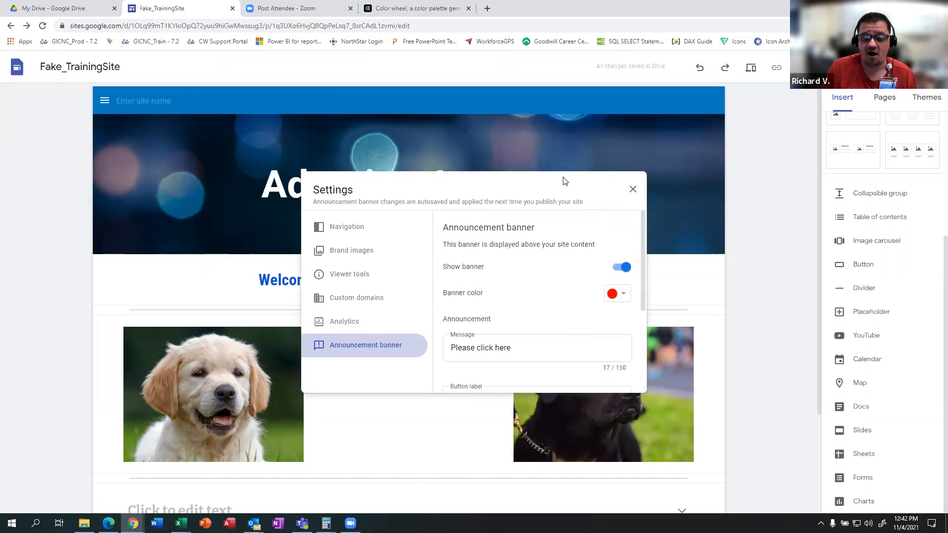
left_click(633, 190)
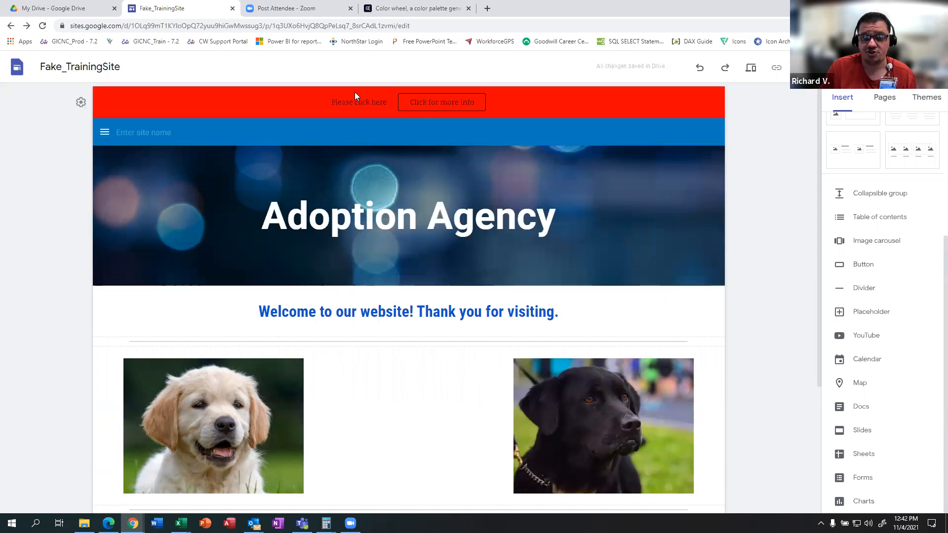
Test the banner's "Click for more info" button, check the banner on the linked page, and return to the home page.
left_click(462, 104)
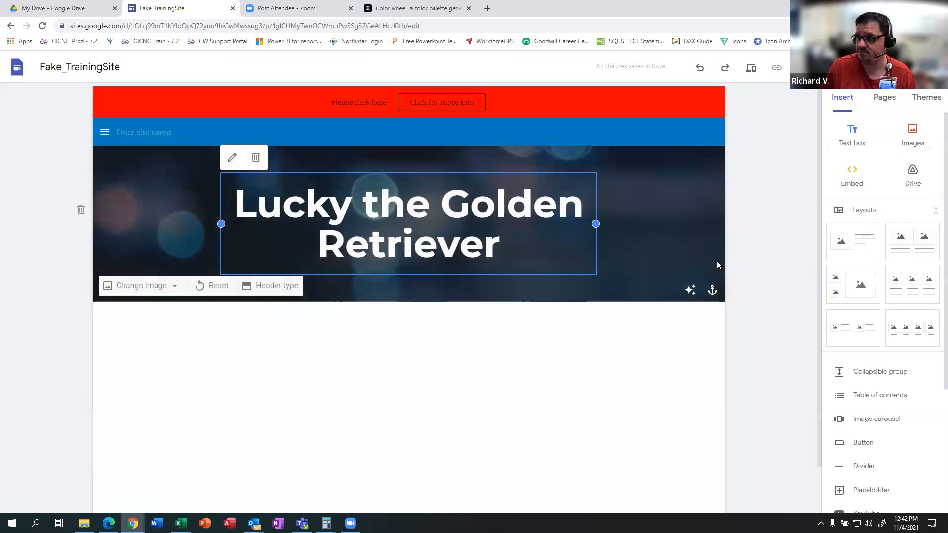
left_click(703, 106)
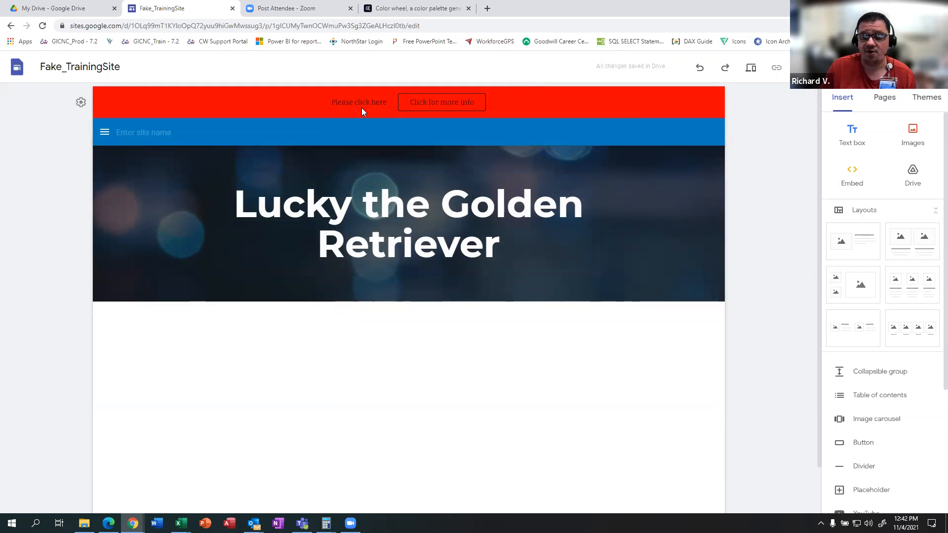
left_click(11, 26)
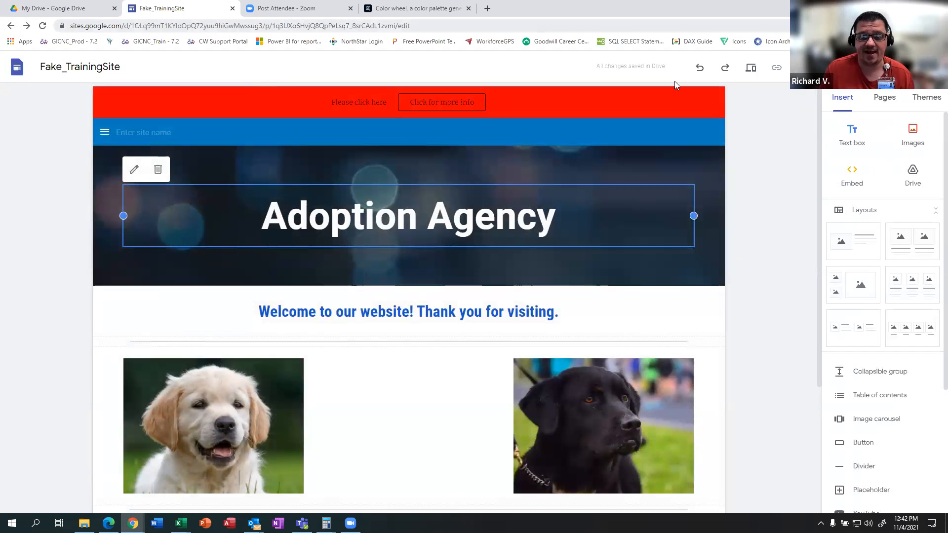
Set the site's navigation mode to Top.
left_click(104, 133)
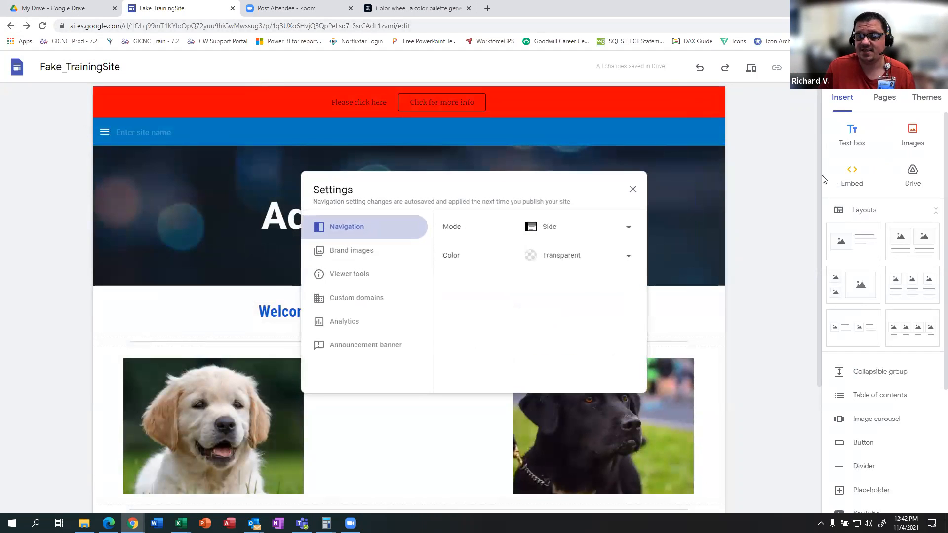
left_click(548, 236)
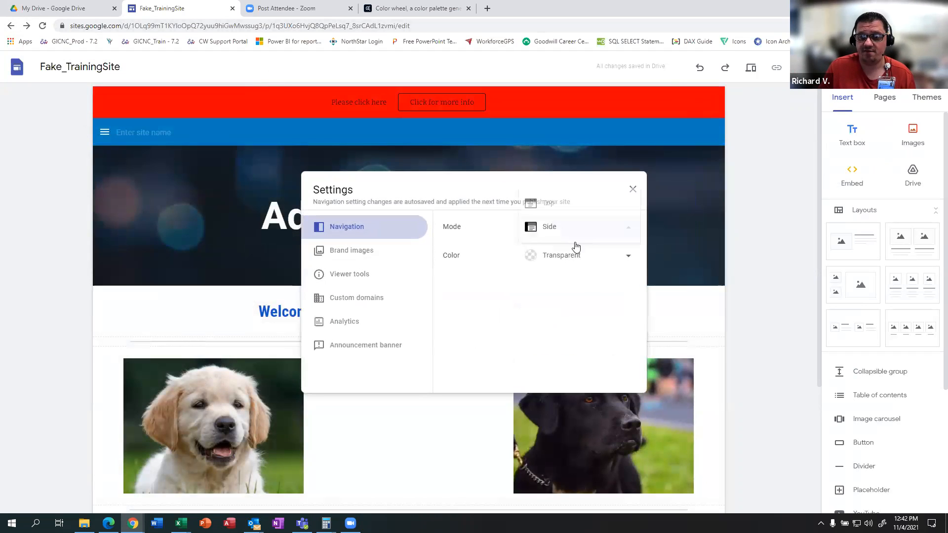
left_click(552, 203)
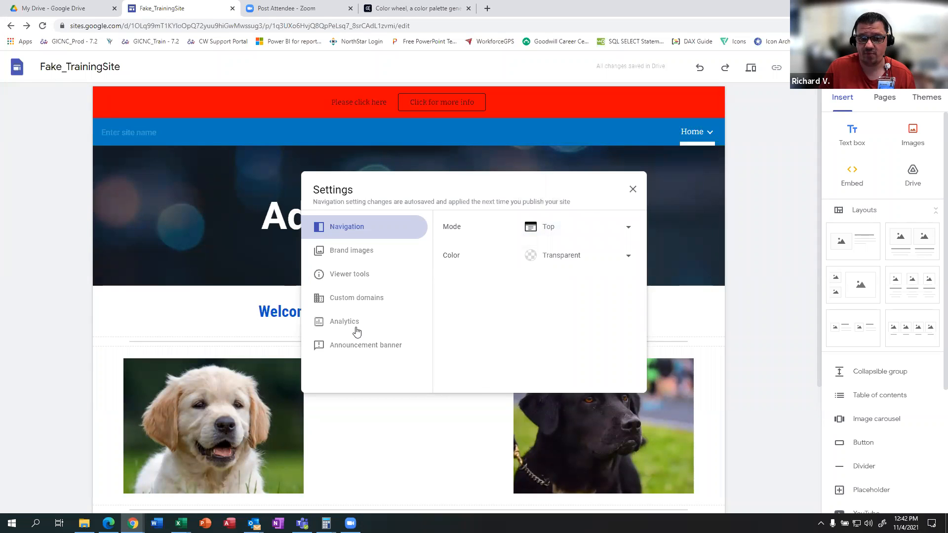
Turn off the announcement banner and close the site settings.
left_click(419, 344)
left_click(618, 269)
left_click(716, 360)
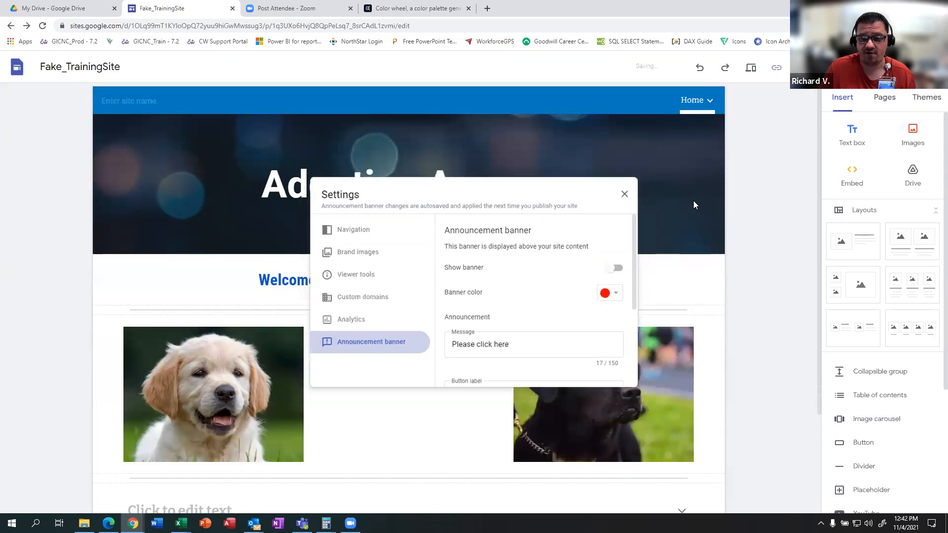
Switch to Google Drive, open the Virtual Services site, and look over its home page as an example.
left_click(28, 4)
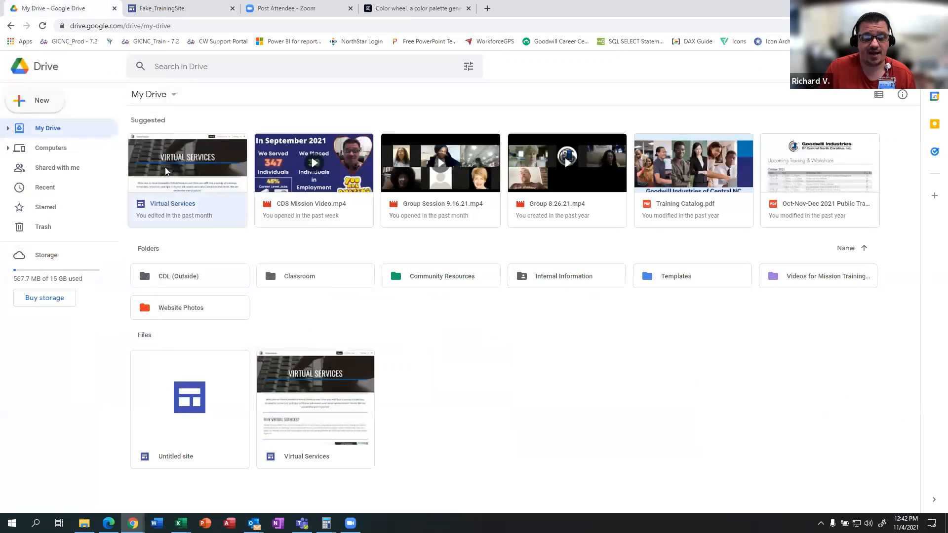
double_click(575, 212)
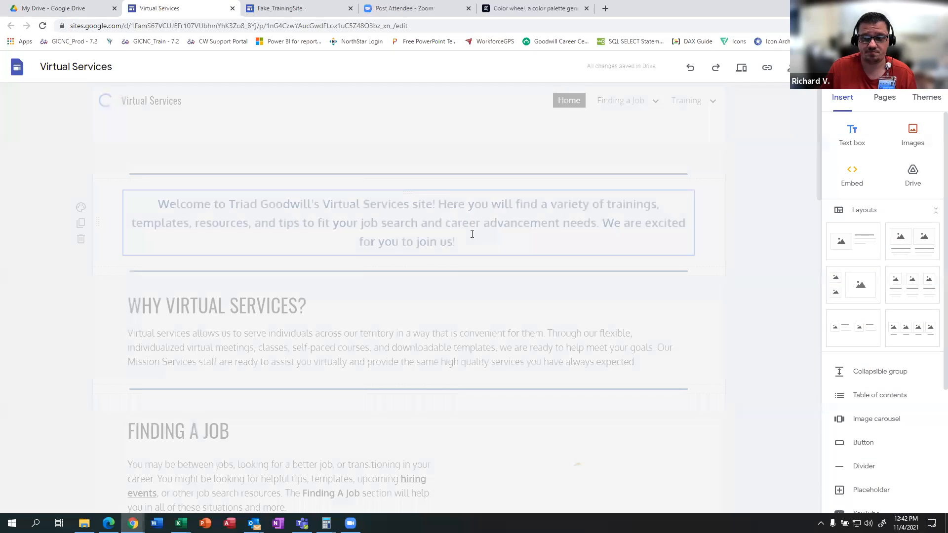
scroll(444, 279, "down", 6)
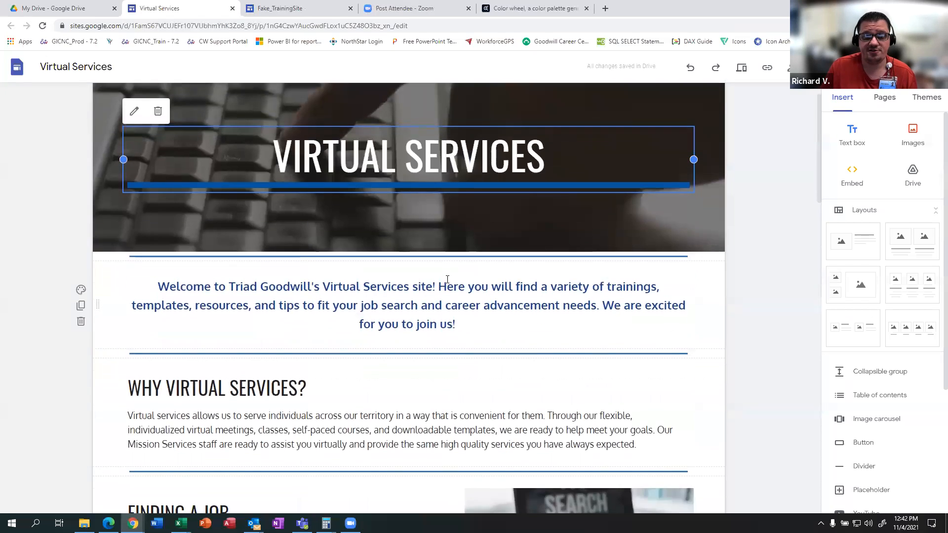
scroll(445, 284, "down", 7)
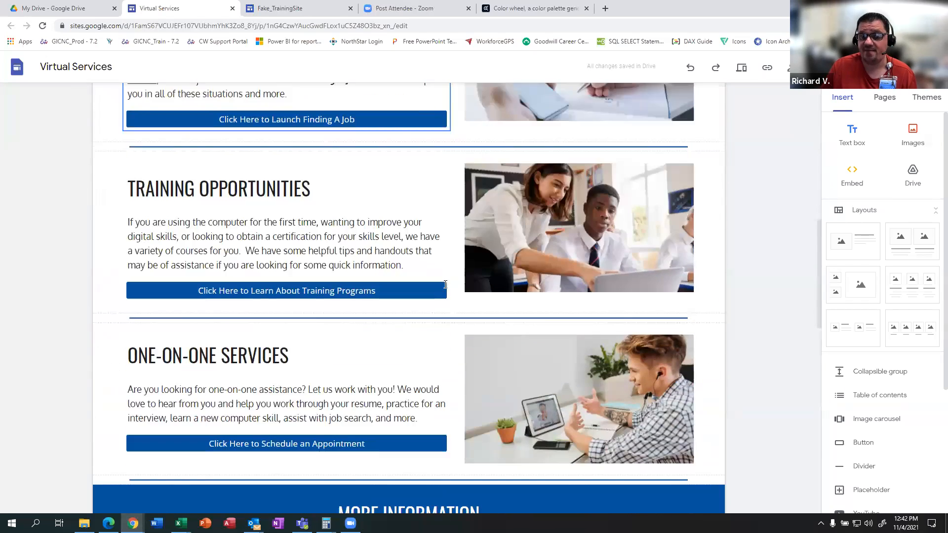
scroll(445, 284, "up", 14)
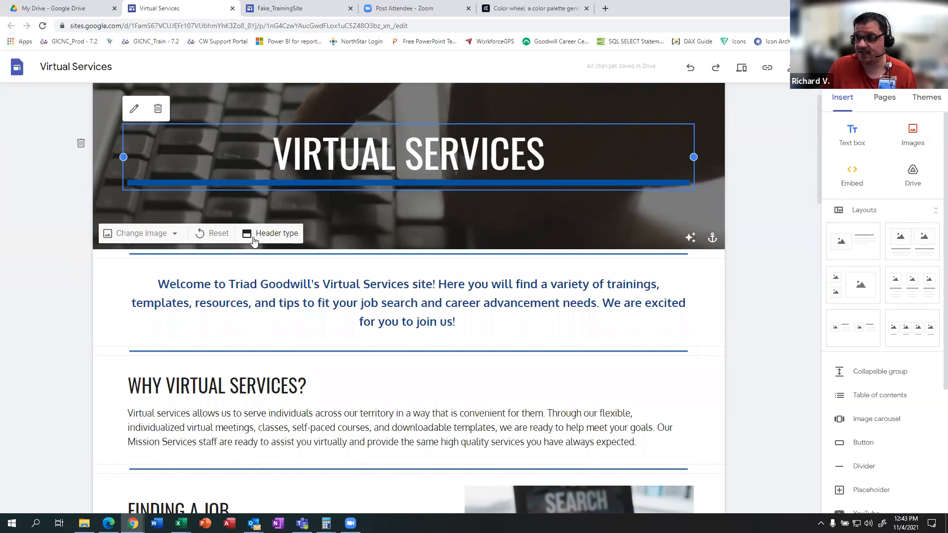
scroll(306, 275, "up", 1)
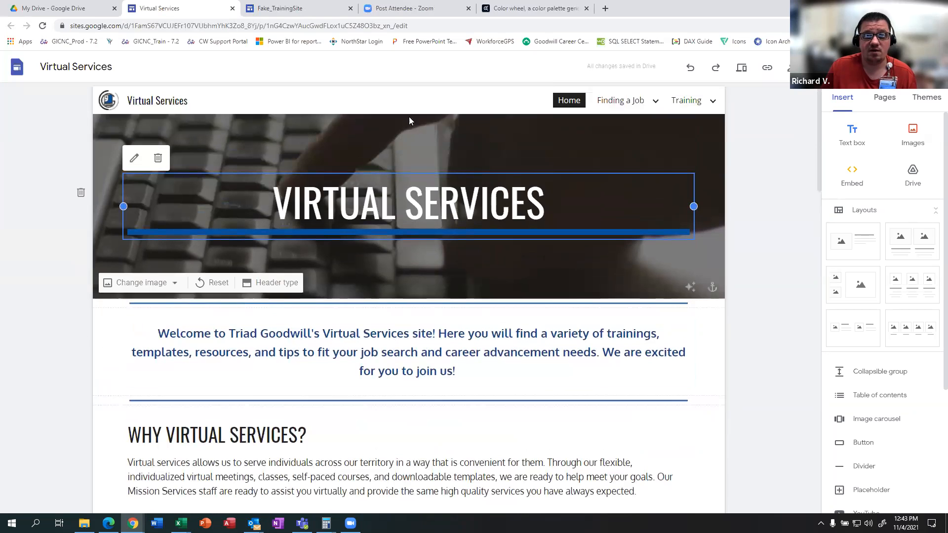
View the announcement banner settings of the Virtual Services site and close them without changes.
left_click(817, 67)
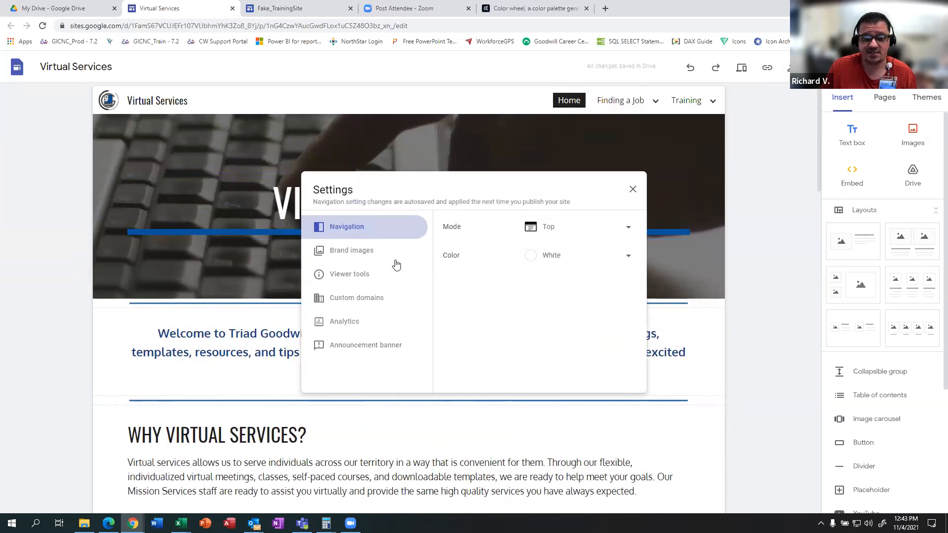
left_click(366, 351)
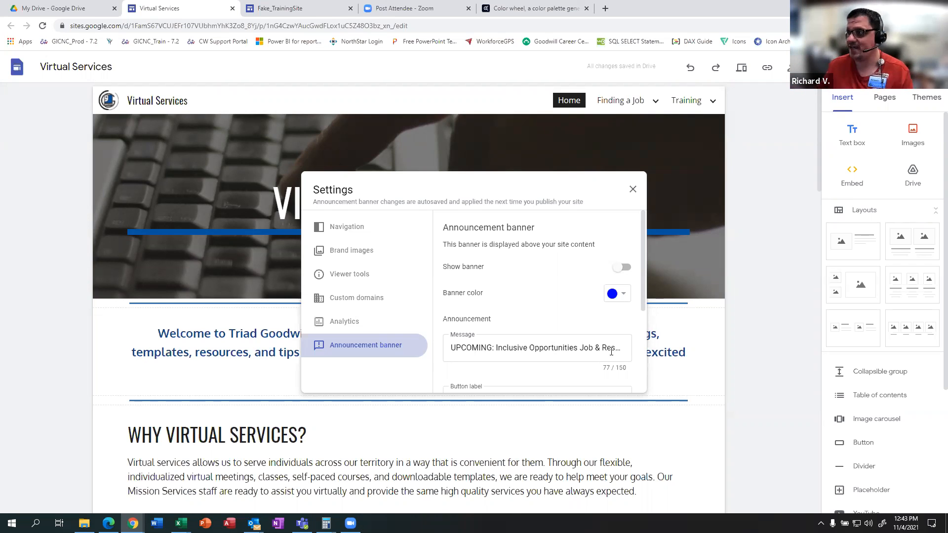
scroll(544, 352, "down", 3)
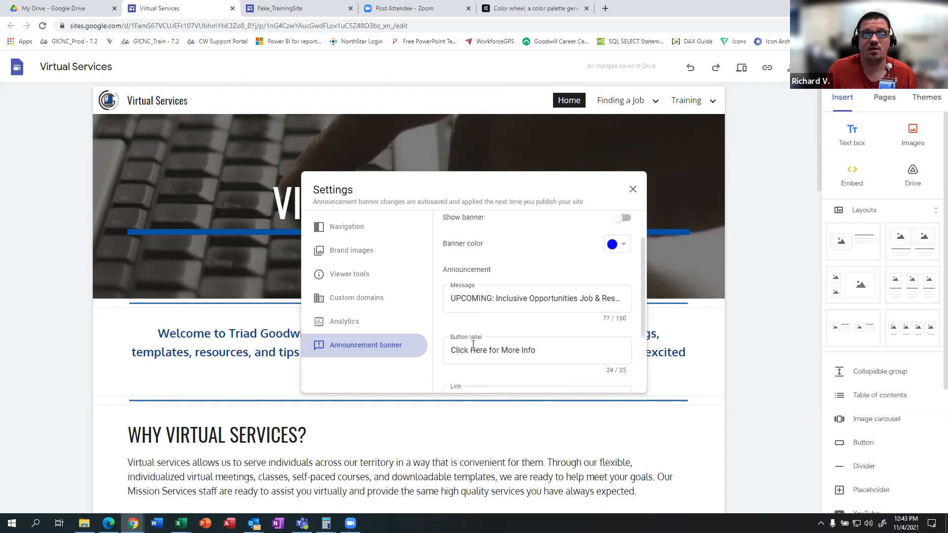
left_click(632, 189)
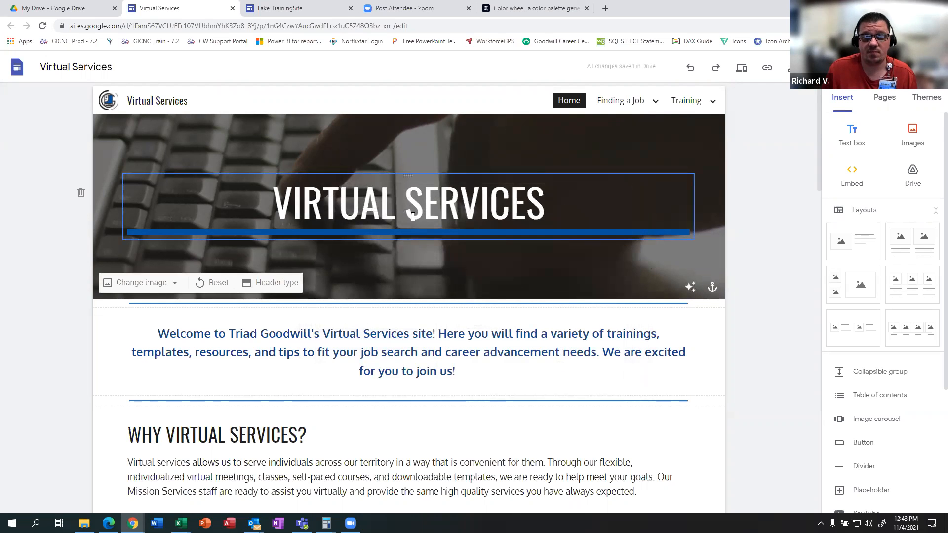
Examine the text, button and image layout of the Finding a Job and Training Opportunities sections.
scroll(408, 256, "down", 1)
scroll(408, 256, "down", 4)
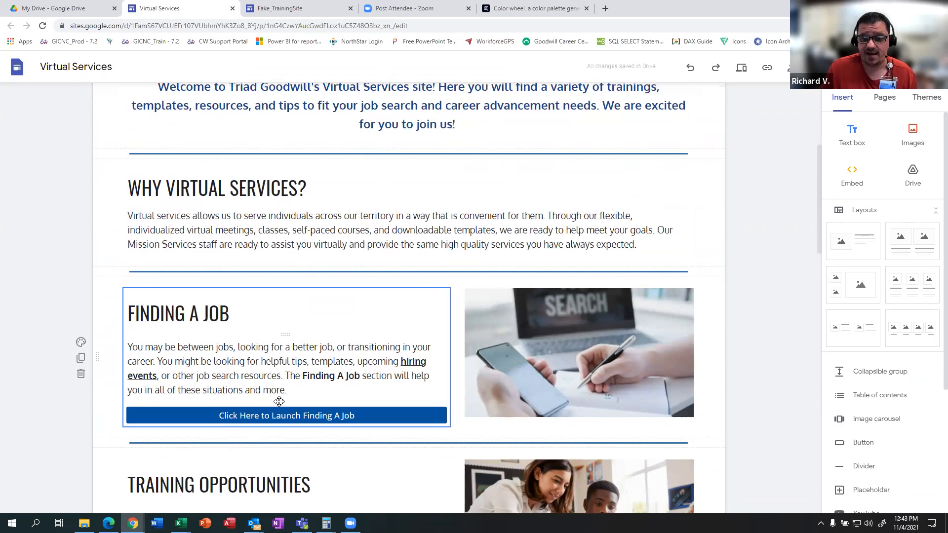
scroll(445, 150, "down", 3)
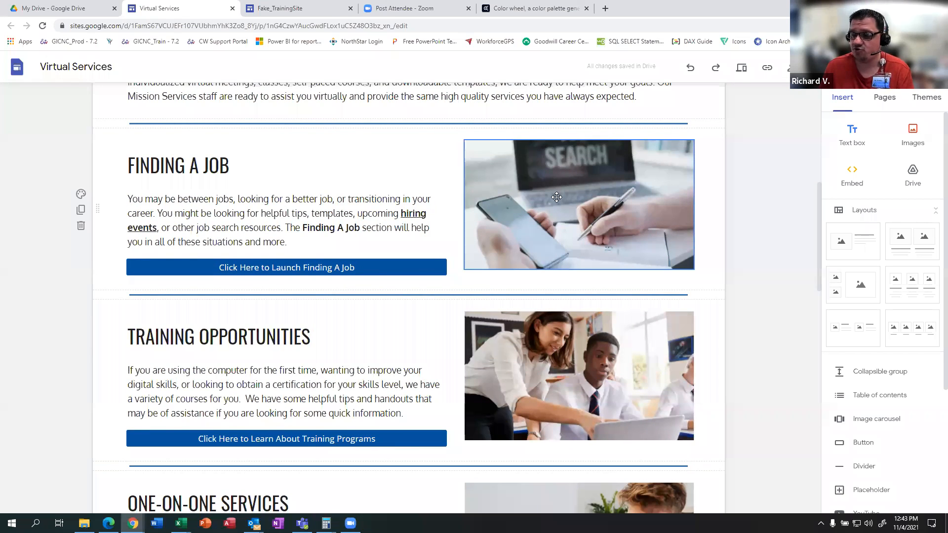
Check the link option of the Facebook Social Media Marketing image in the More Information section, leaving it unchanged.
scroll(292, 303, "down", 6)
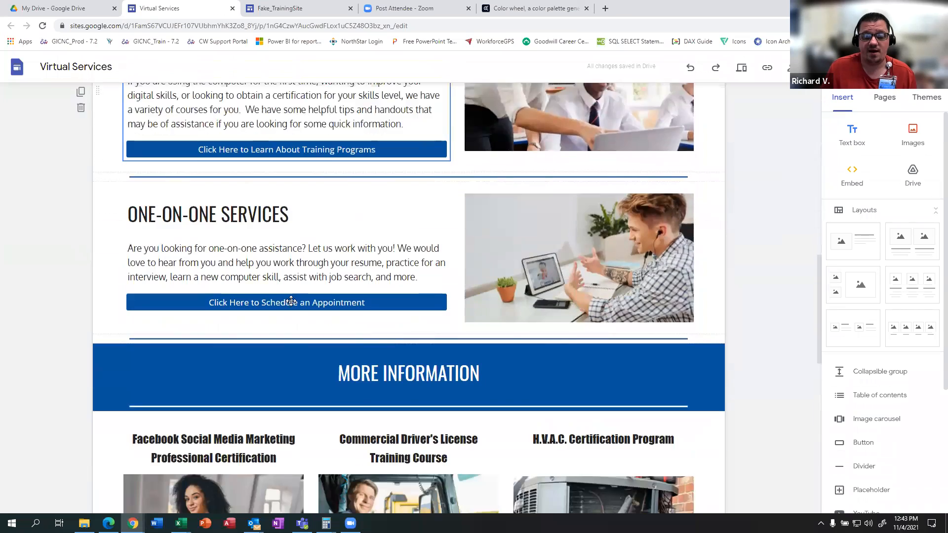
scroll(291, 302, "down", 5)
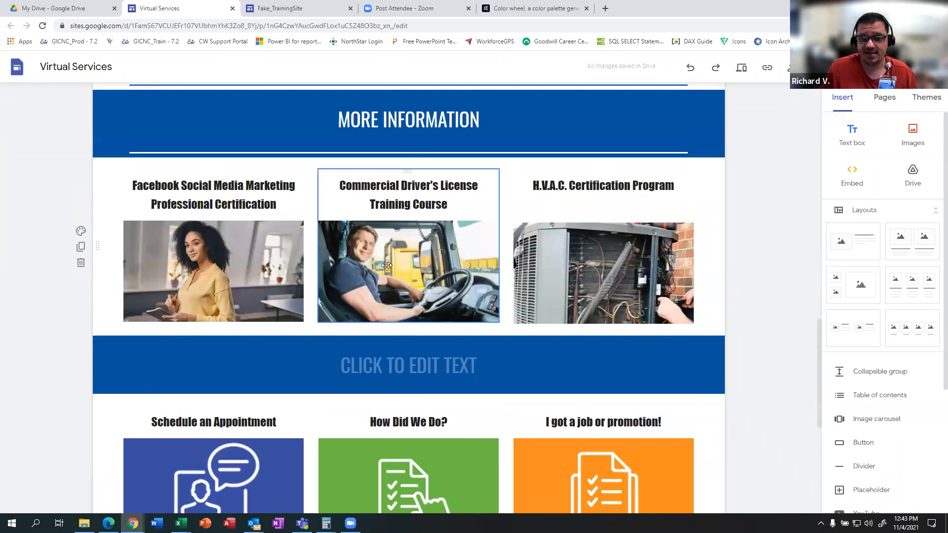
left_click(254, 226)
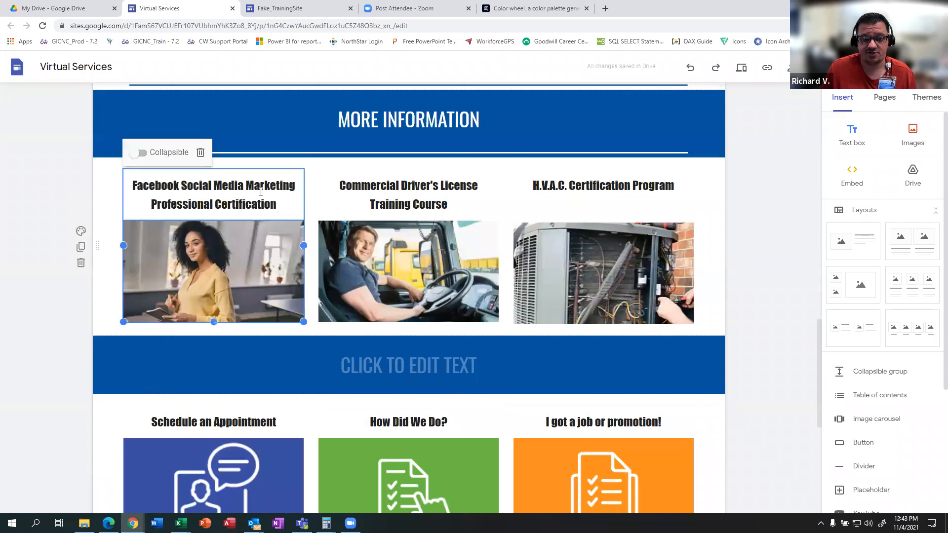
left_click(254, 257)
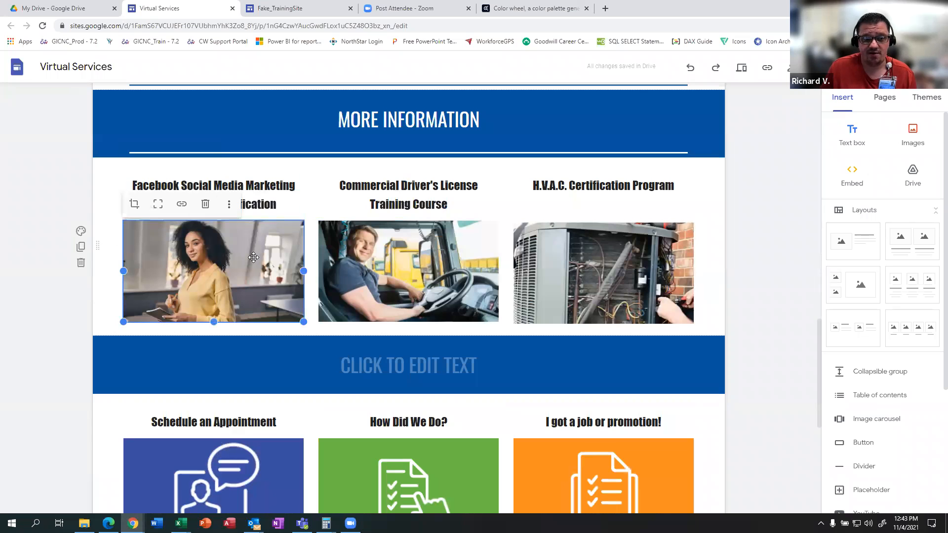
left_click(183, 205)
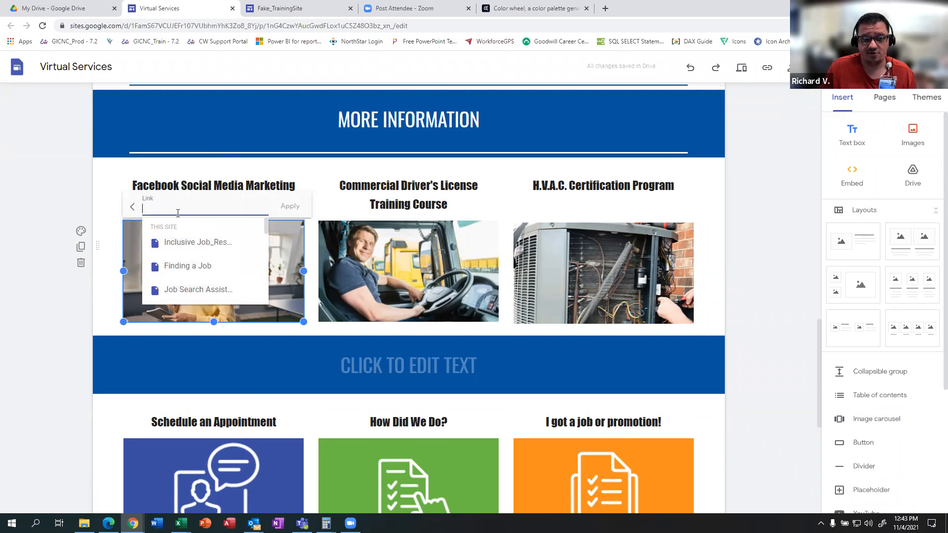
scroll(284, 300, "up", 2)
scroll(326, 220, "down", 1)
left_click(328, 218)
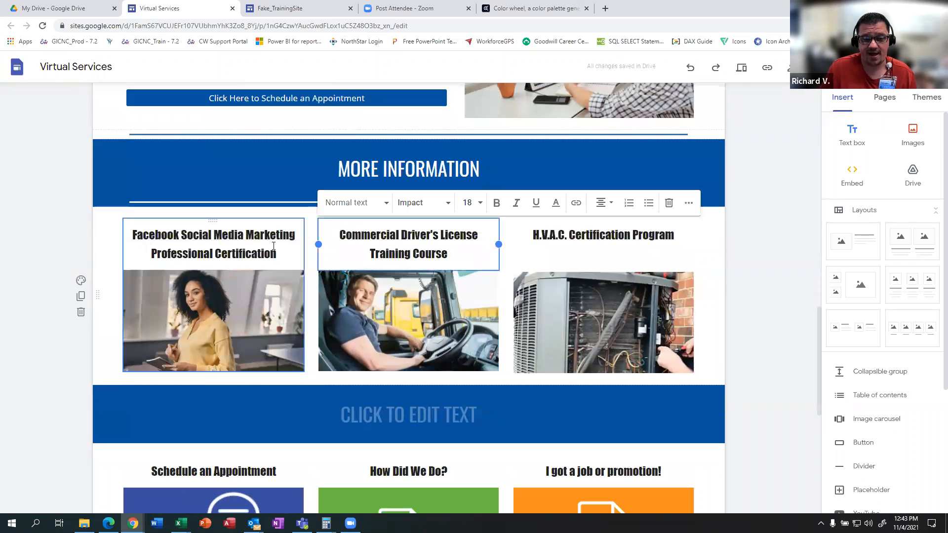
Inspect the Commercial Driver's License and H.V.A.C. Certification blocks and the More Information heading.
left_click(429, 309)
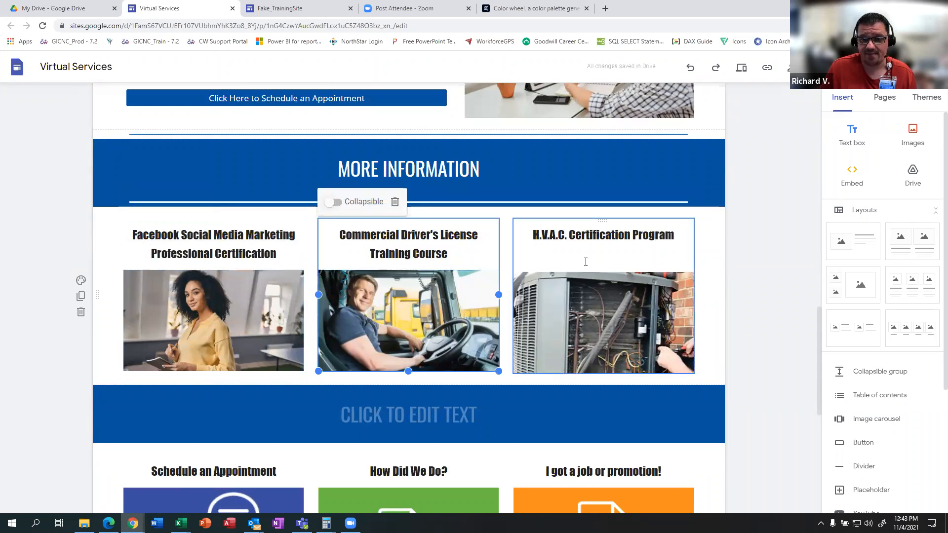
left_click(556, 219)
left_click(390, 166)
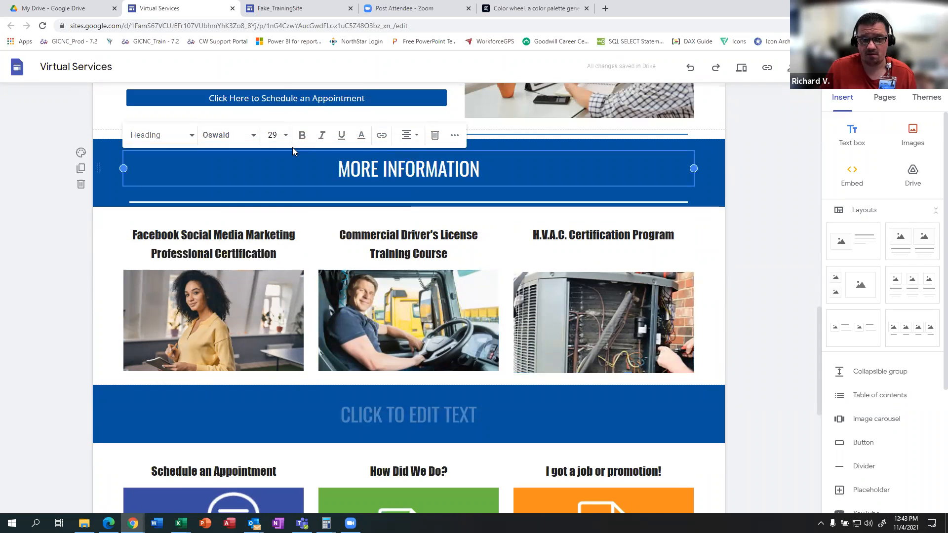
Check the links on the Schedule an Appointment, How Did We Do? and I got a job or promotion! images without changing them.
scroll(237, 260, "down", 4)
left_click(229, 345)
left_click(235, 321)
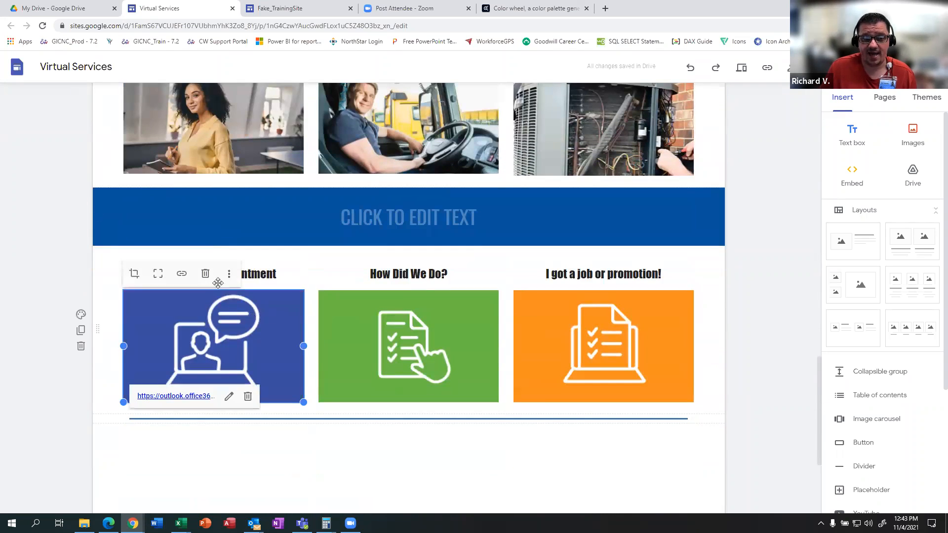
left_click(182, 273)
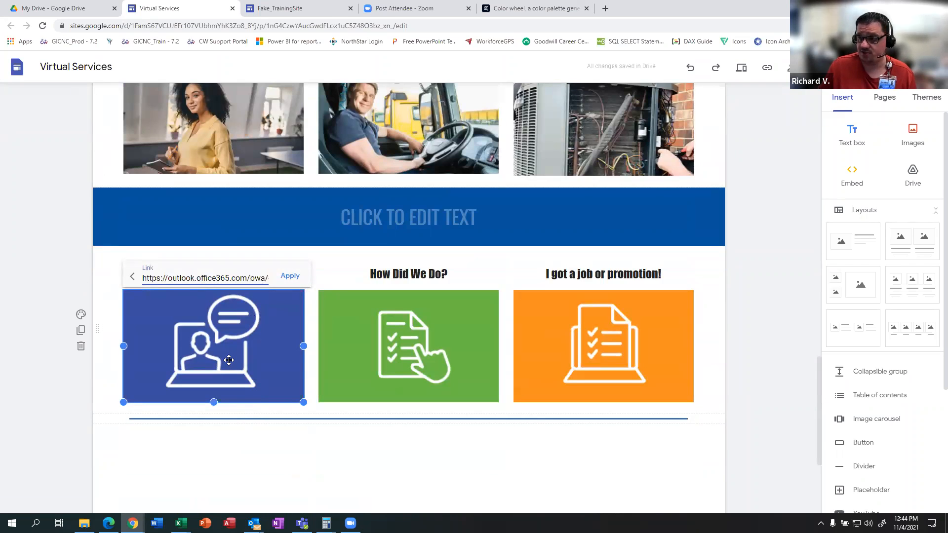
left_click(444, 322)
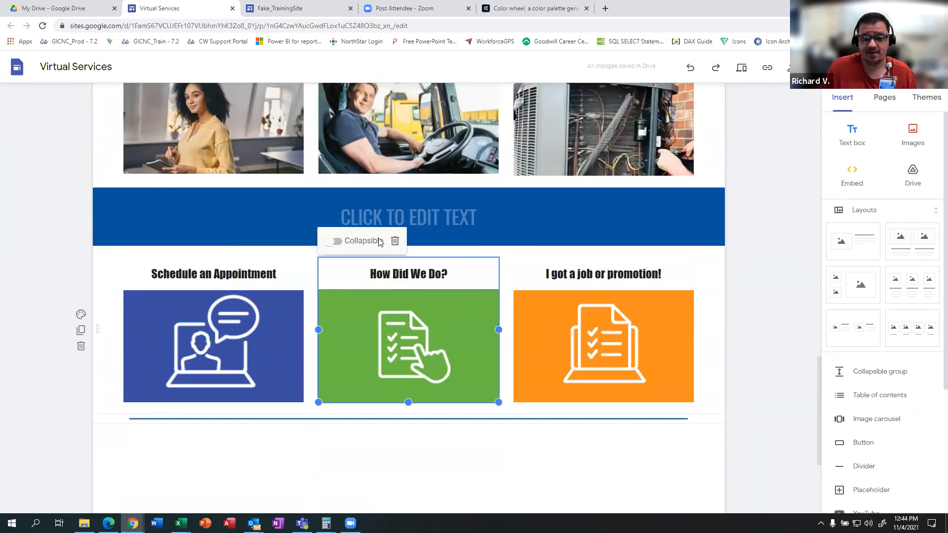
left_click(404, 315)
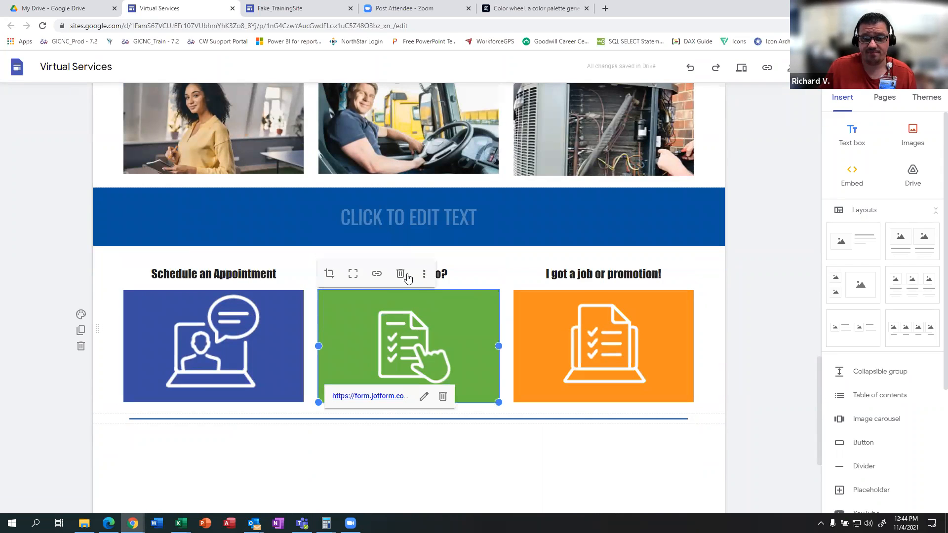
left_click(377, 276)
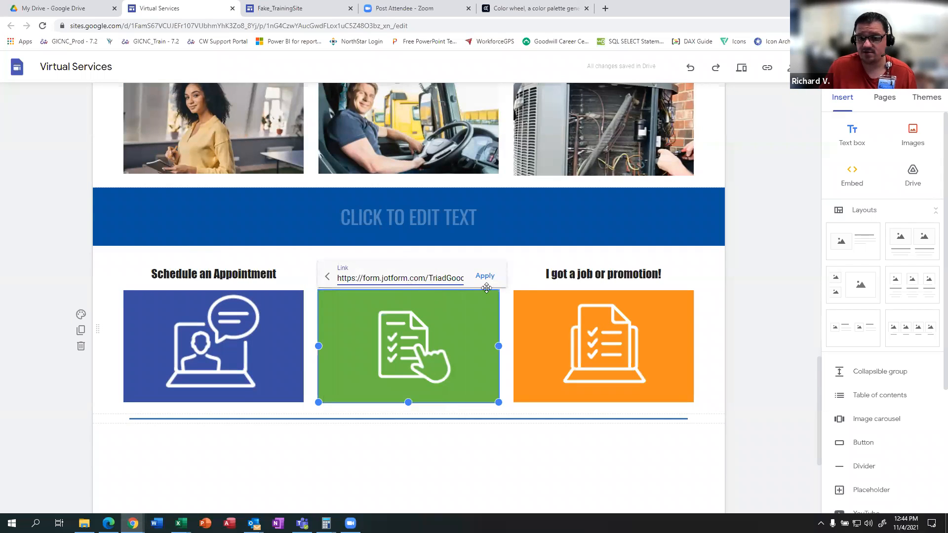
left_click(637, 326)
left_click(575, 296)
left_click(572, 275)
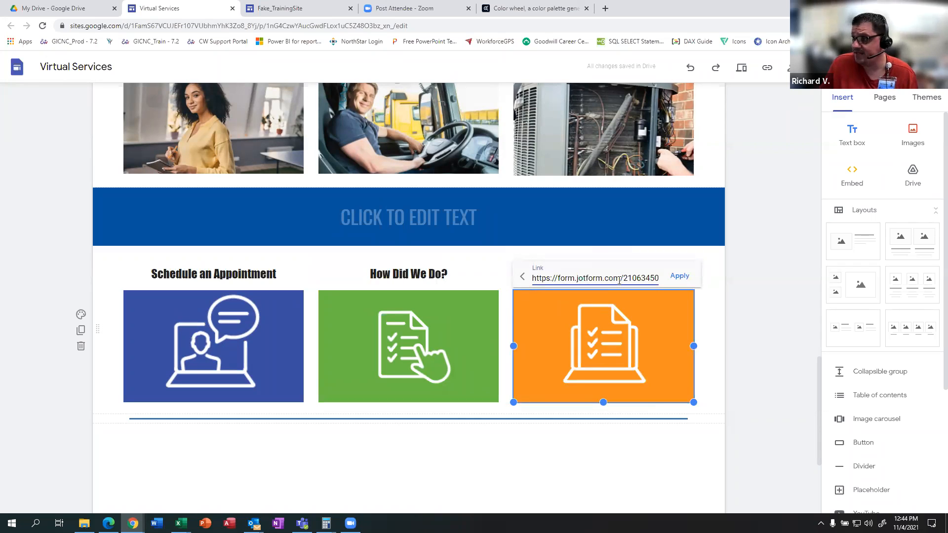
left_click(703, 329)
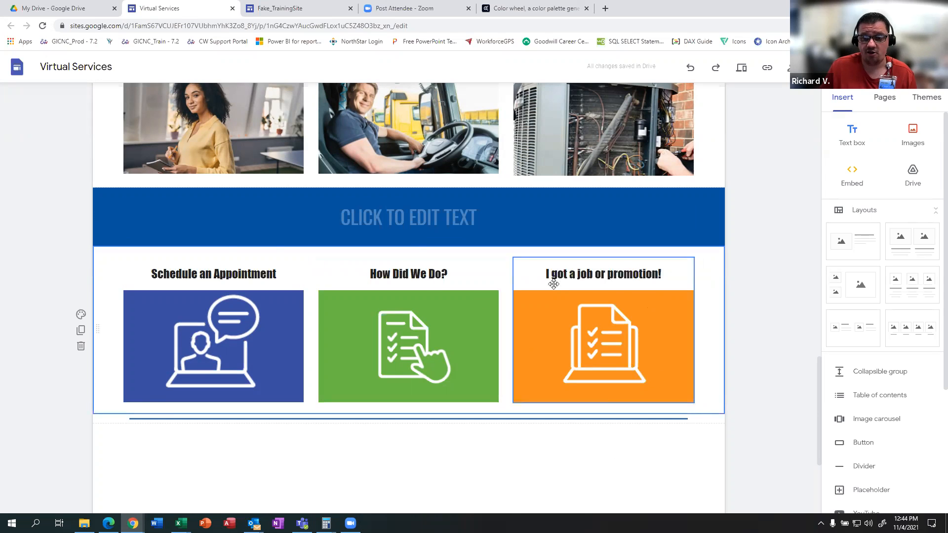
View the section color options of the empty blue heading band above the Schedule an Appointment row.
scroll(532, 336, "up", 1)
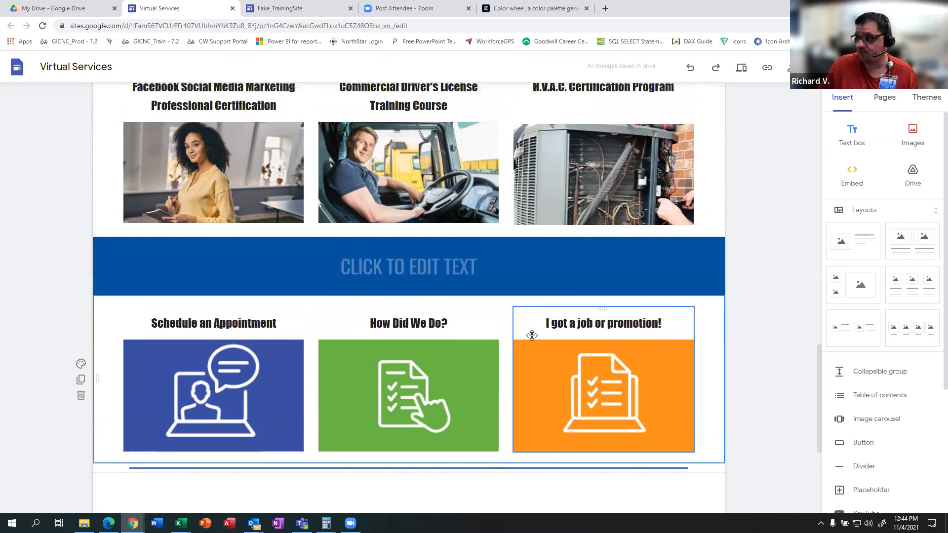
left_click(227, 259)
left_click(113, 253)
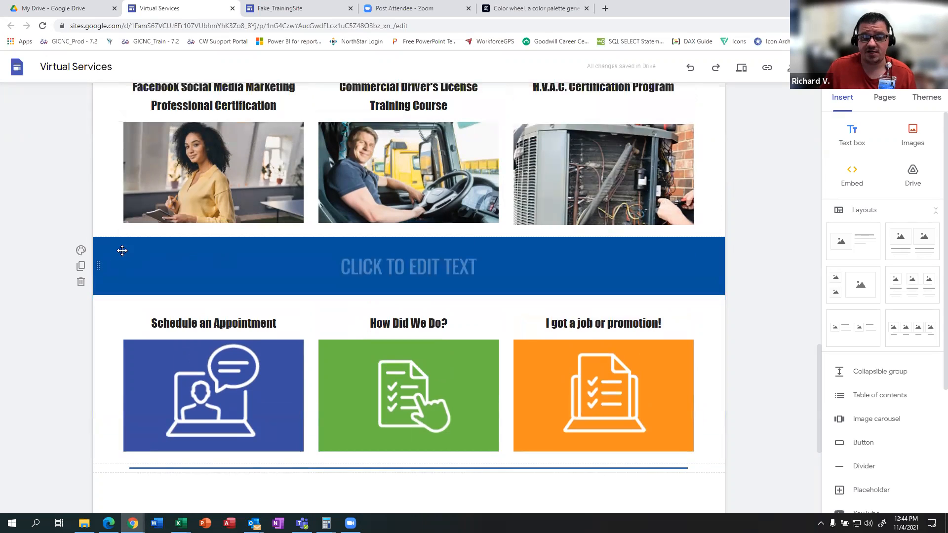
left_click(80, 266)
left_click(80, 167)
scroll(138, 163, "up", 3)
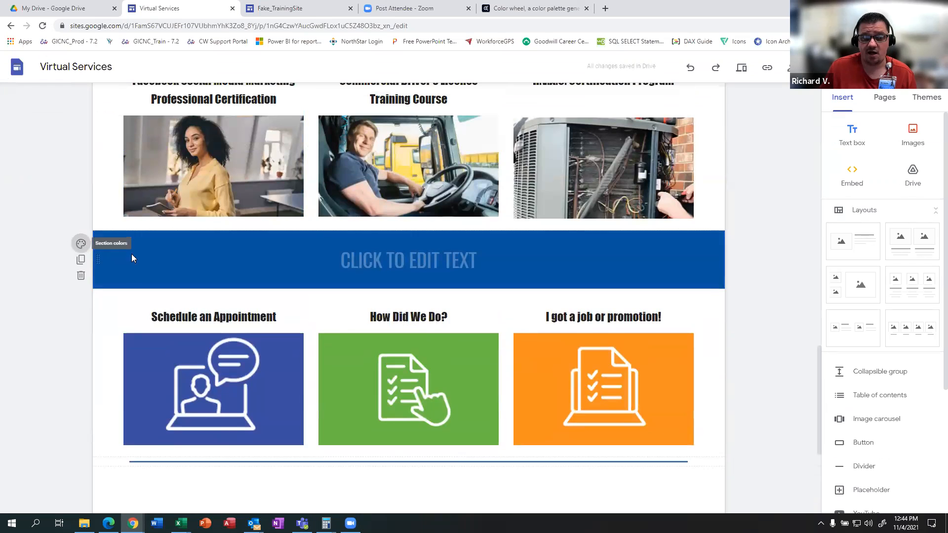
left_click(81, 243)
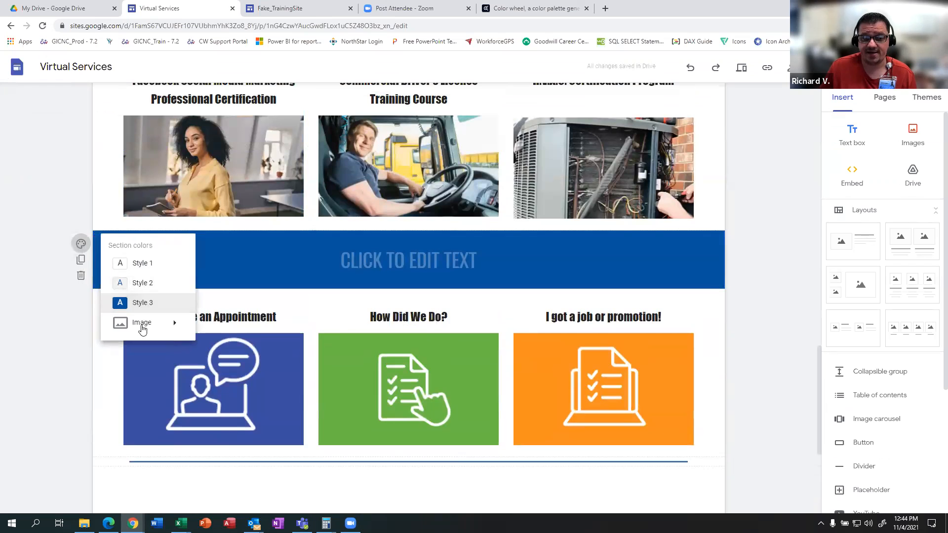
Look through the site themes down to Impression and its color choices.
left_click(921, 98)
left_click(927, 99)
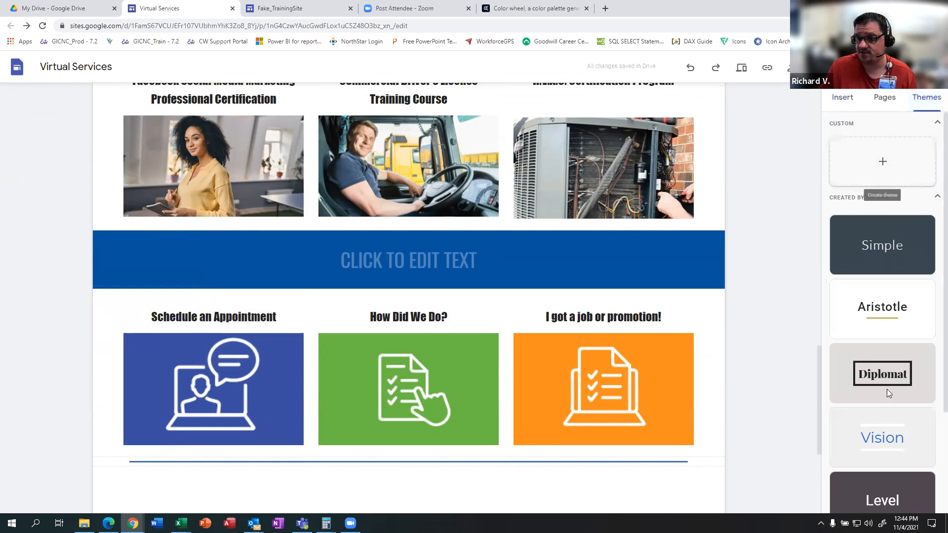
scroll(893, 370, "down", 3)
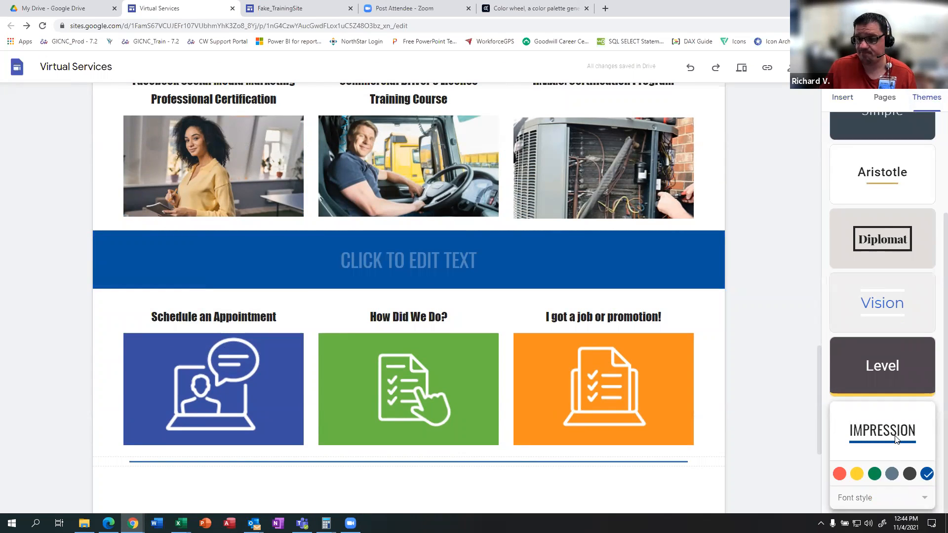
Return to the site header and view the Finding a Job and Training navigation submenus.
scroll(418, 263, "up", 4)
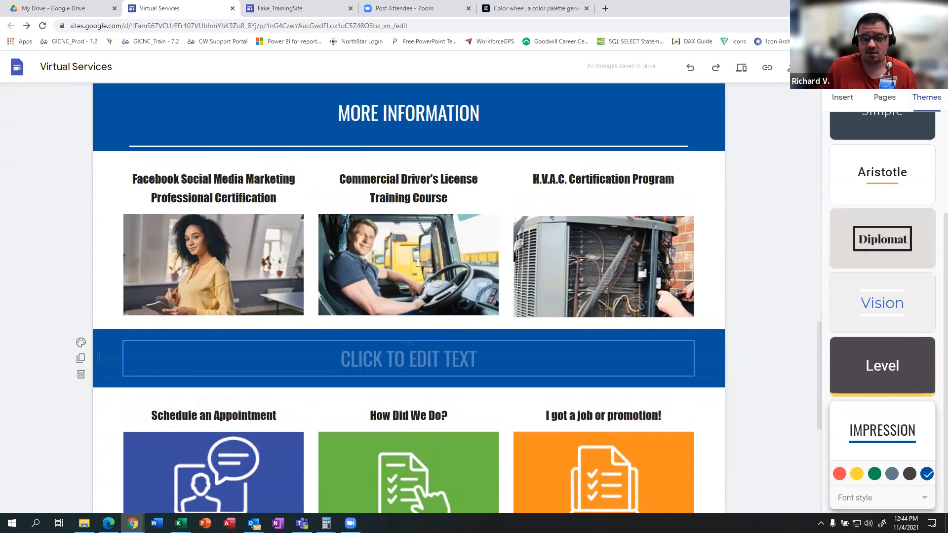
scroll(417, 263, "up", 15)
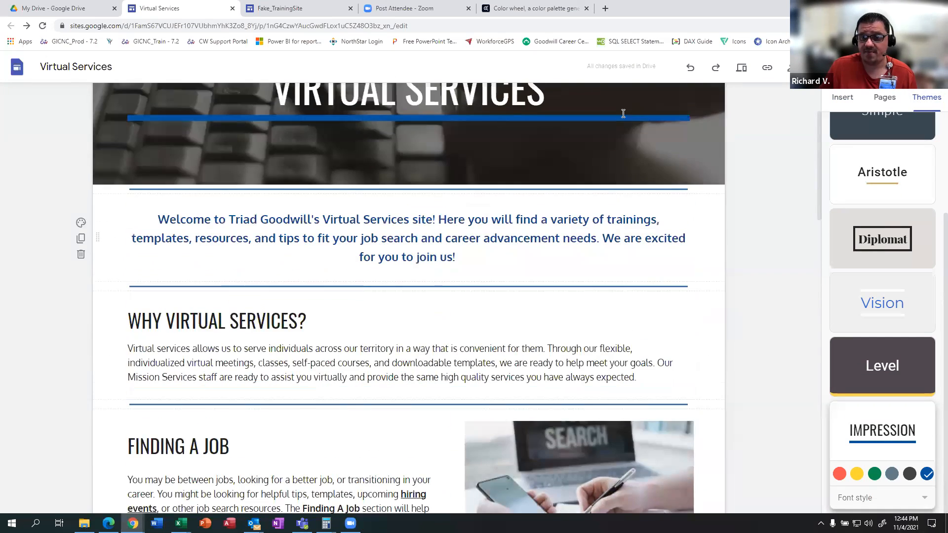
scroll(587, 168, "up", 2)
mouse_move(624, 102)
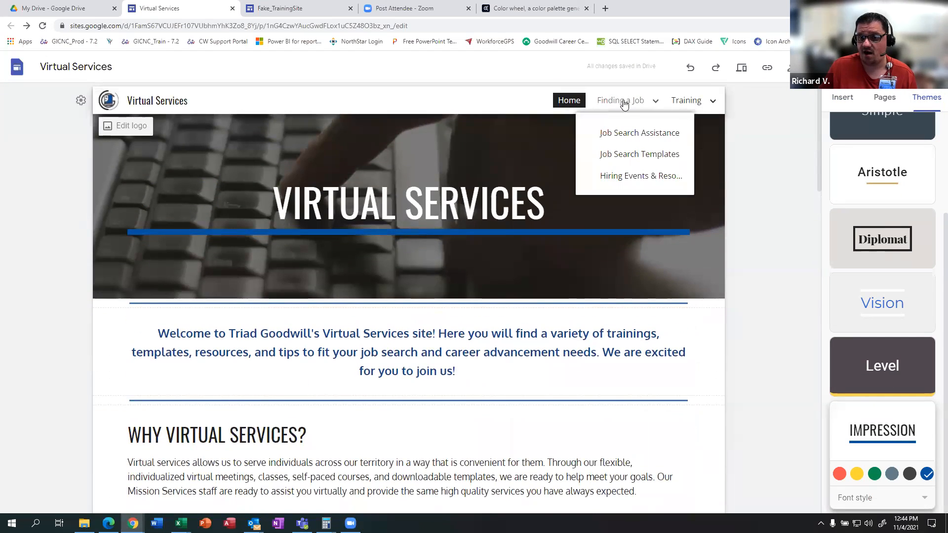
mouse_move(712, 104)
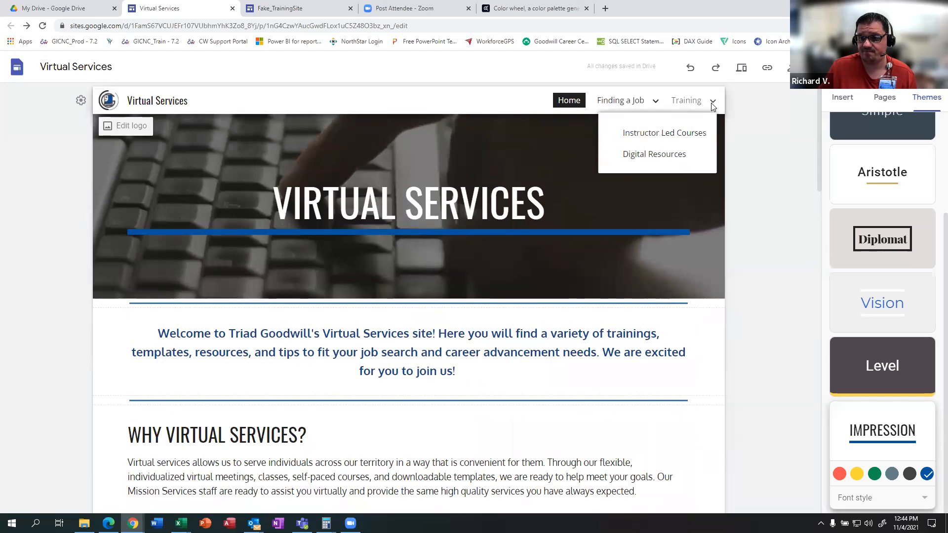
Review the site's page list, expanding the subpages of Finding a Job, Training and Community Resources.
left_click(887, 98)
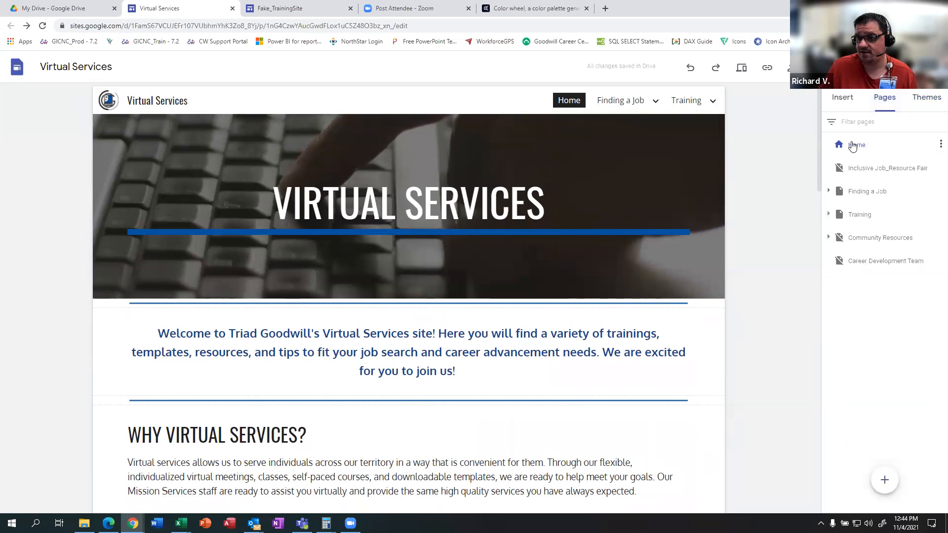
left_click(828, 192)
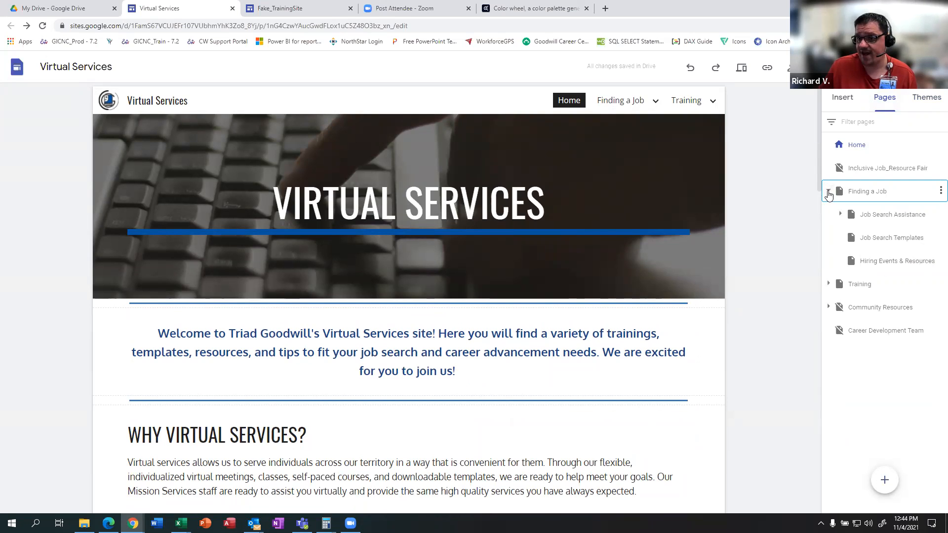
left_click(829, 192)
left_click(829, 215)
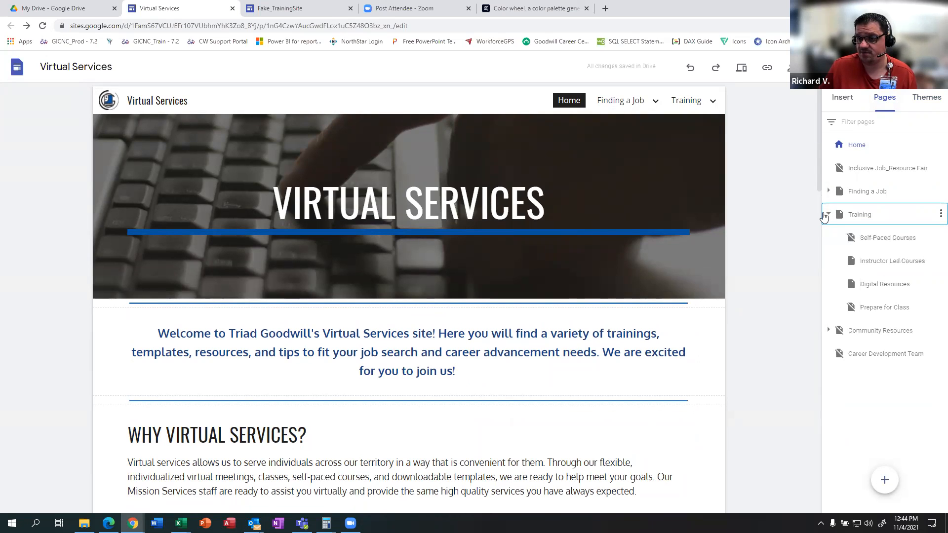
left_click(829, 216)
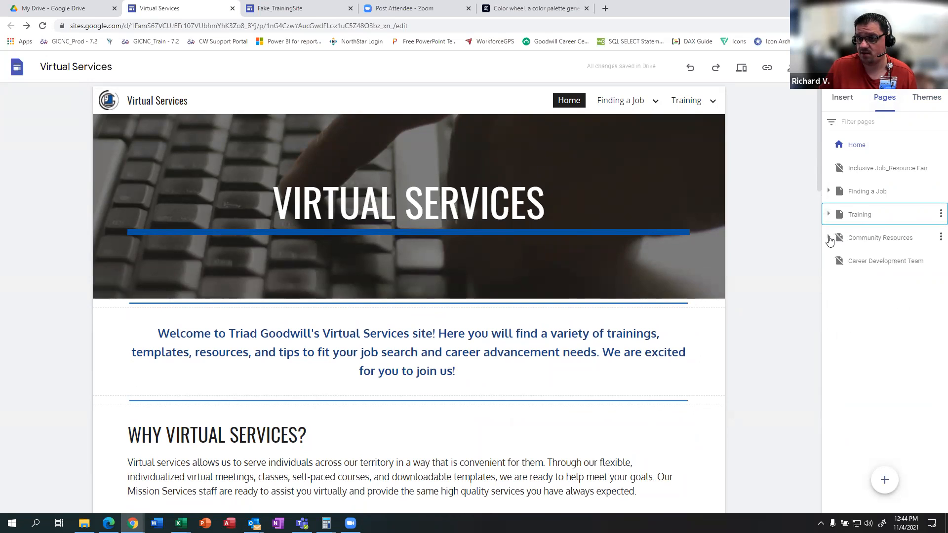
left_click(829, 238)
left_click(827, 239)
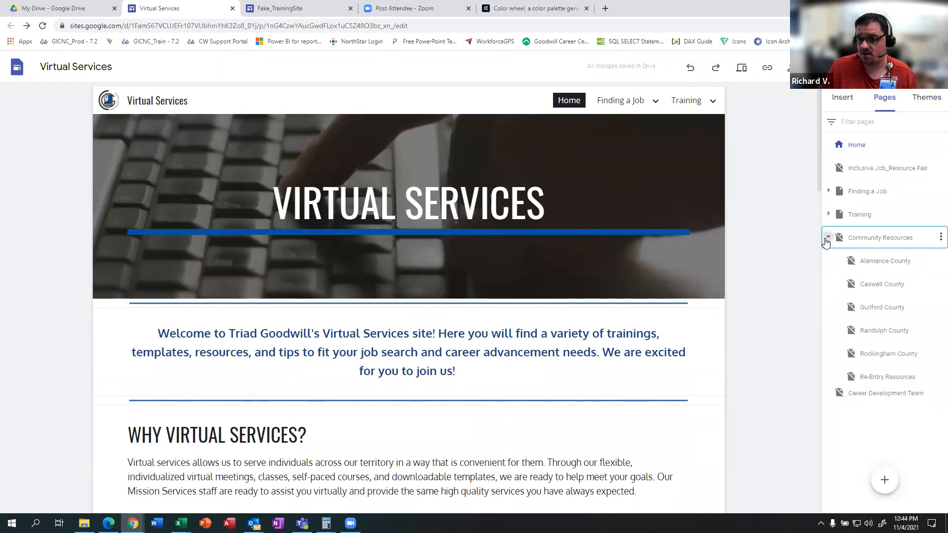
left_click(829, 238)
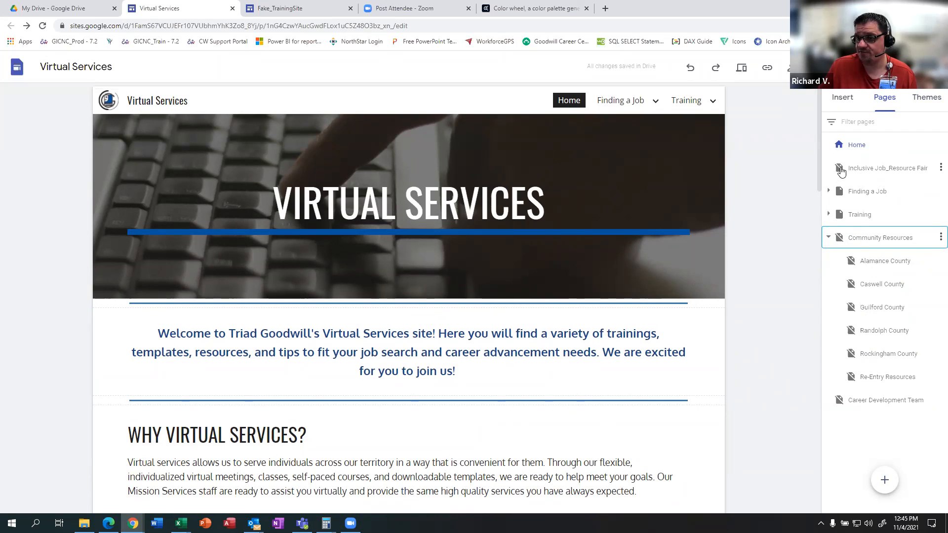
Open the hidden Inclusive Job_Resource Fair page and examine its flyer and the registration link below it.
left_click(860, 170)
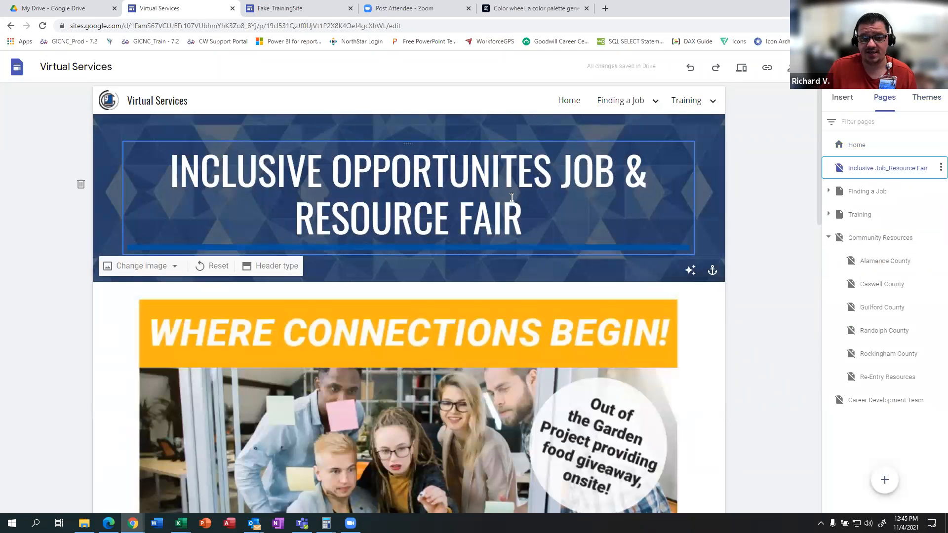
scroll(276, 249, "down", 7)
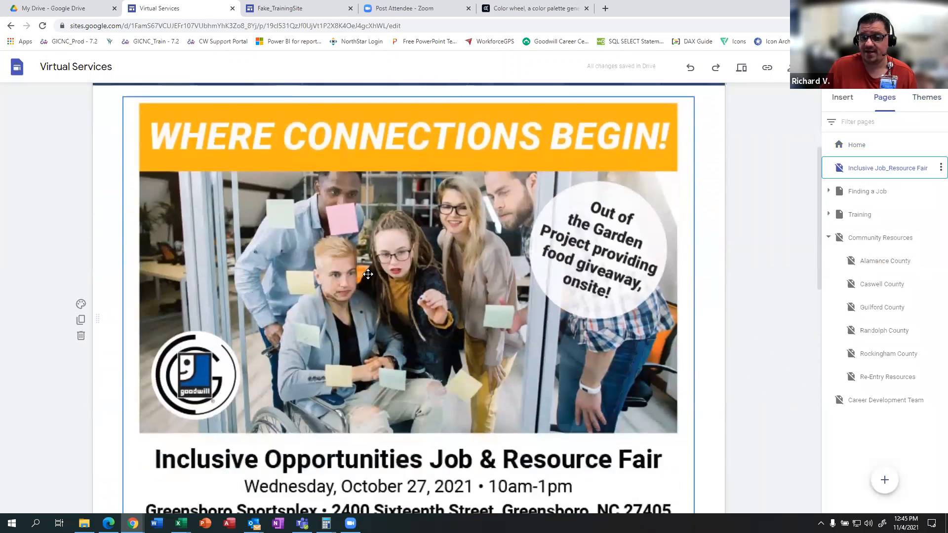
scroll(368, 274, "down", 4)
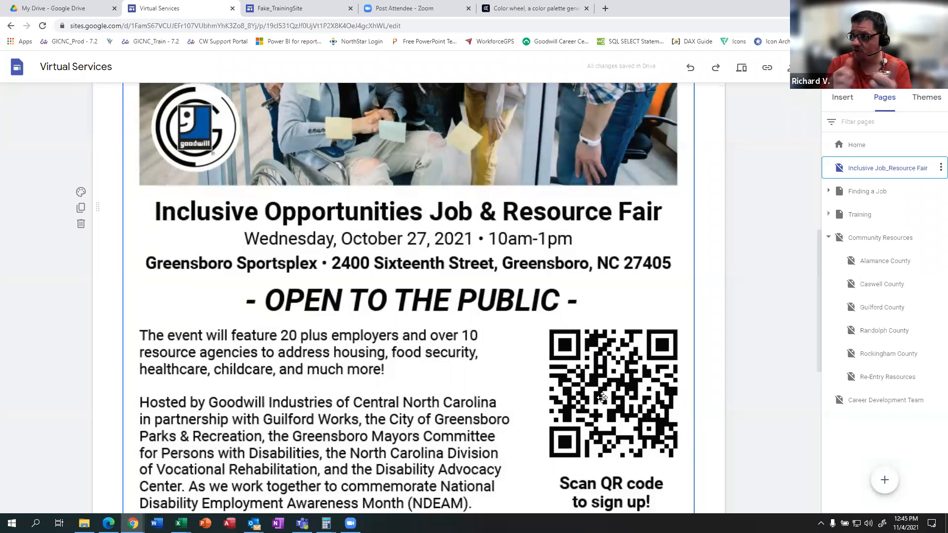
scroll(601, 397, "down", 5)
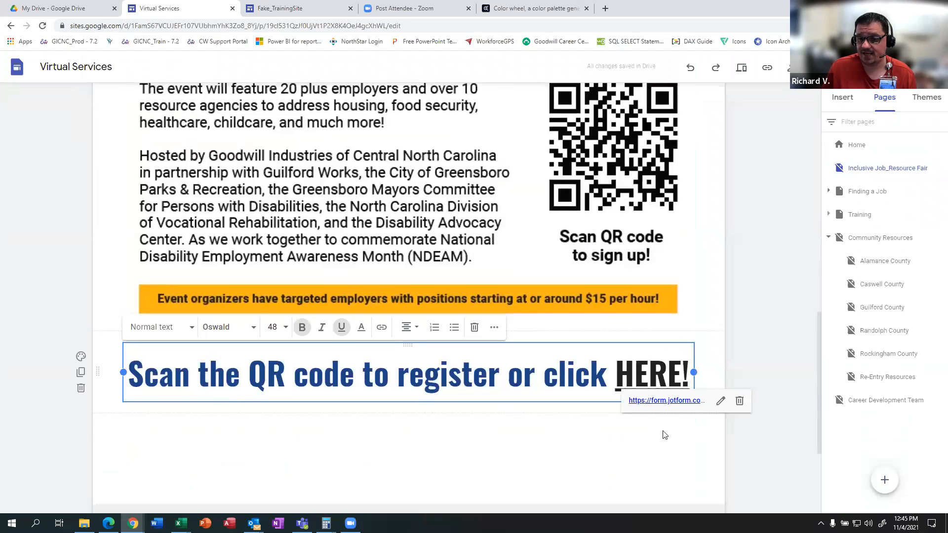
Leave the job fair page's registration text and flyer, and return to the Home page to look it over.
left_click(703, 358)
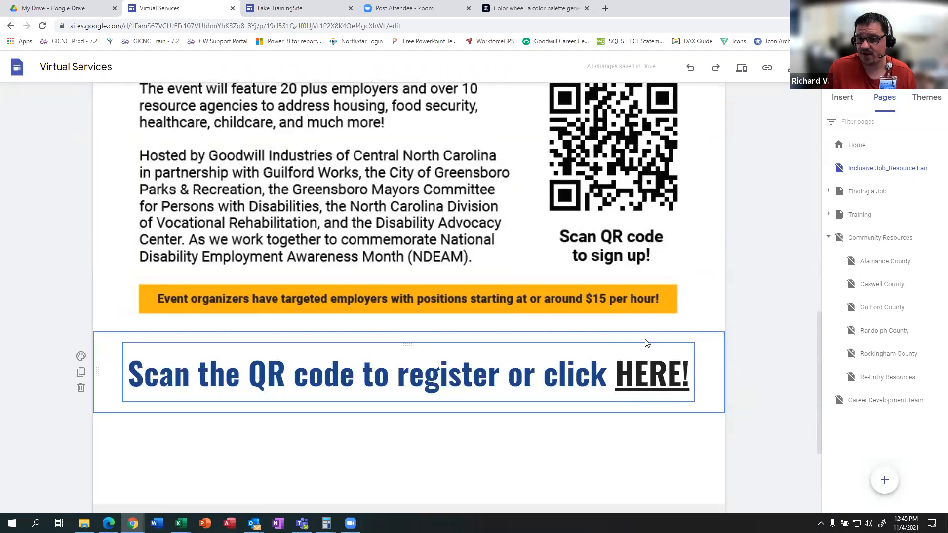
scroll(642, 312, "up", 3)
scroll(450, 242, "up", 7)
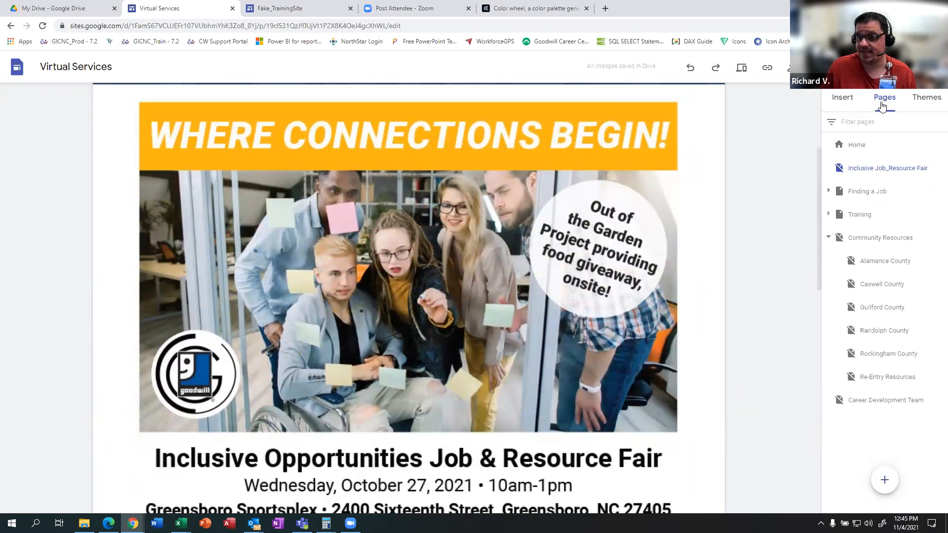
left_click(657, 156)
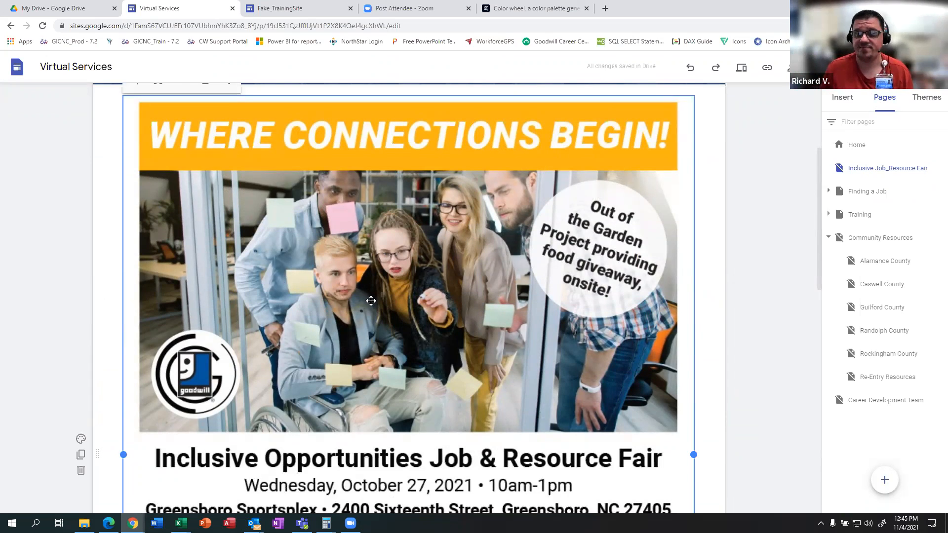
scroll(371, 301, "up", 4)
left_click(568, 100)
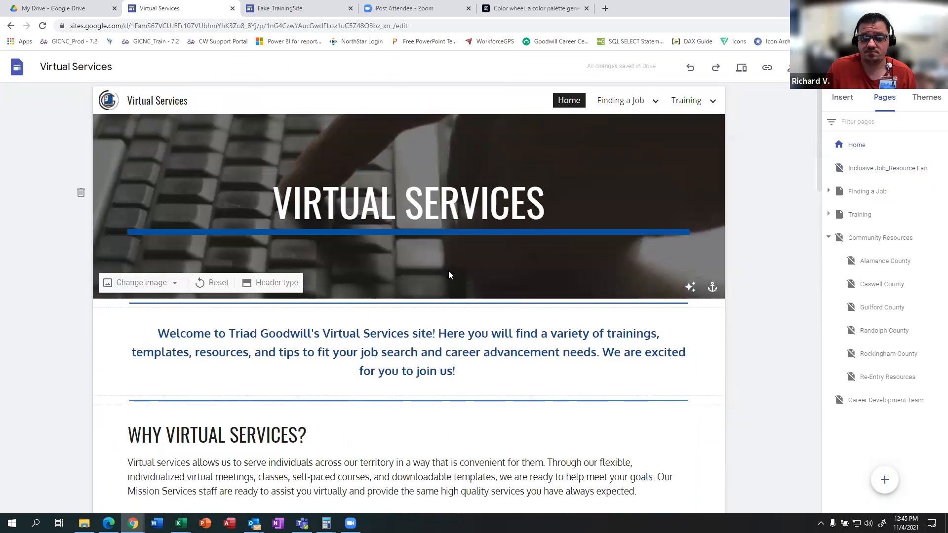
scroll(449, 275, "down", 8)
scroll(449, 269, "up", 1)
Preview the site at phone size, look through the Home page and open its navigation menu.
left_click(742, 69)
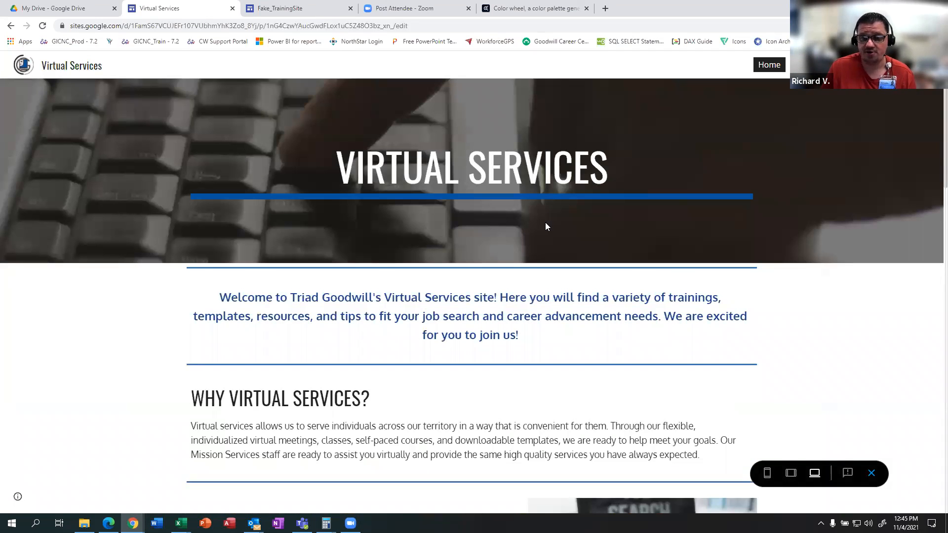
left_click(768, 474)
scroll(528, 286, "down", 10)
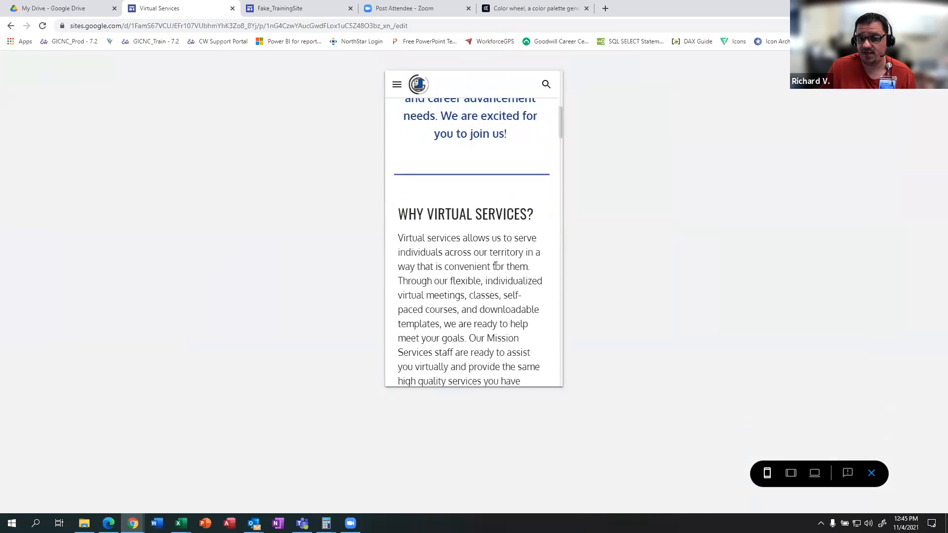
scroll(495, 266, "down", 10)
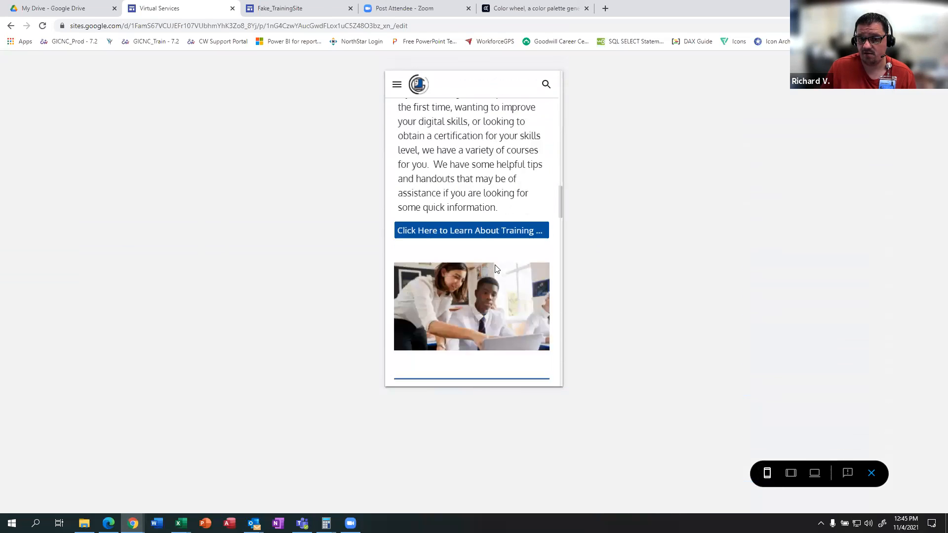
left_click(395, 85)
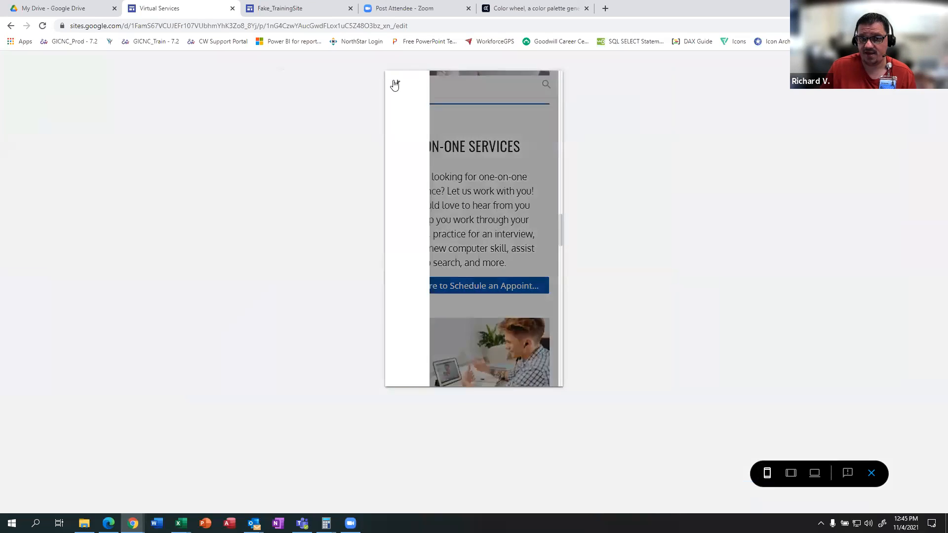
left_click(396, 85)
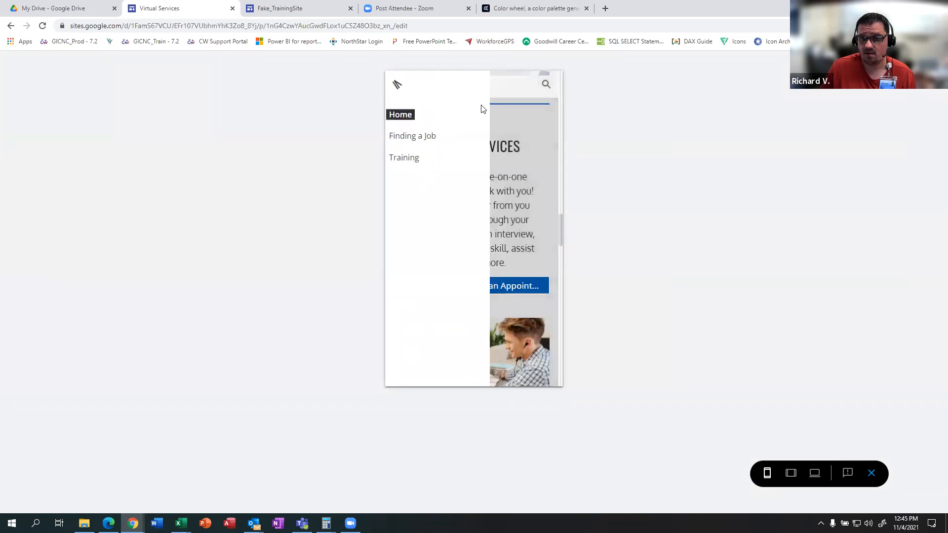
Switch the preview to tablet size and look through the Home page from header to footer.
left_click(791, 473)
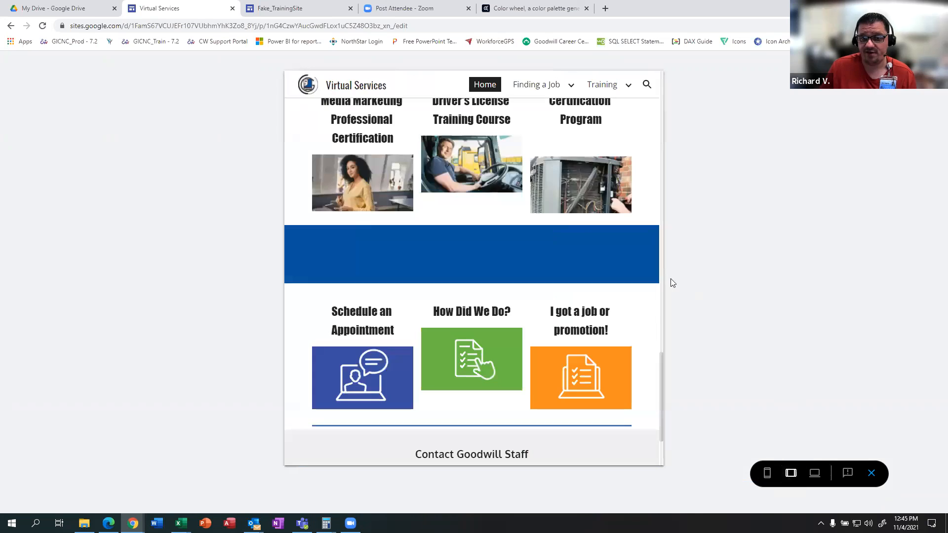
scroll(475, 200, "up", 15)
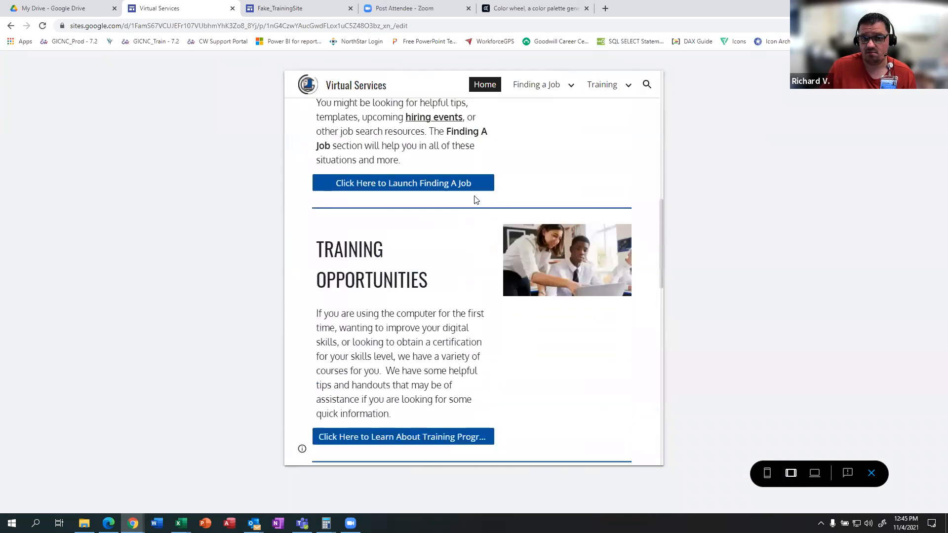
scroll(475, 200, "up", 6)
scroll(476, 201, "down", 8)
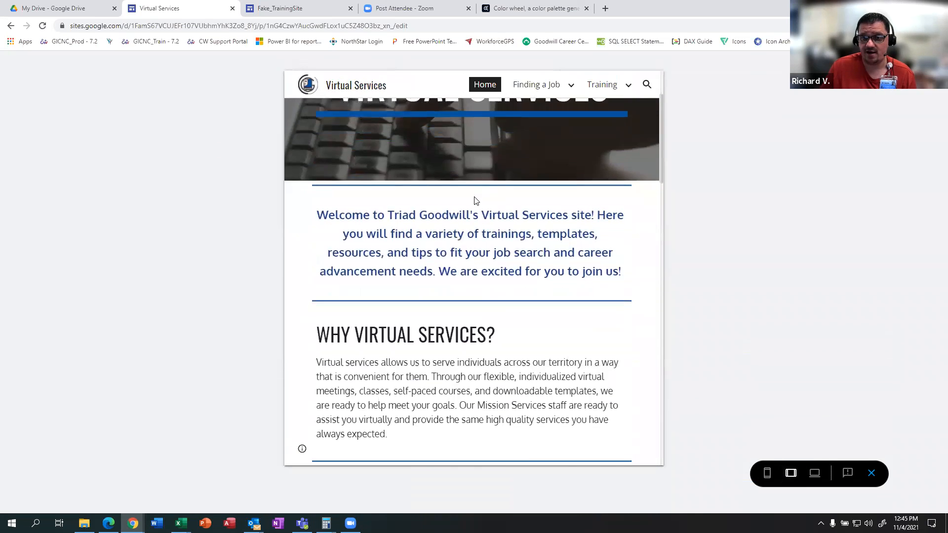
scroll(475, 201, "down", 15)
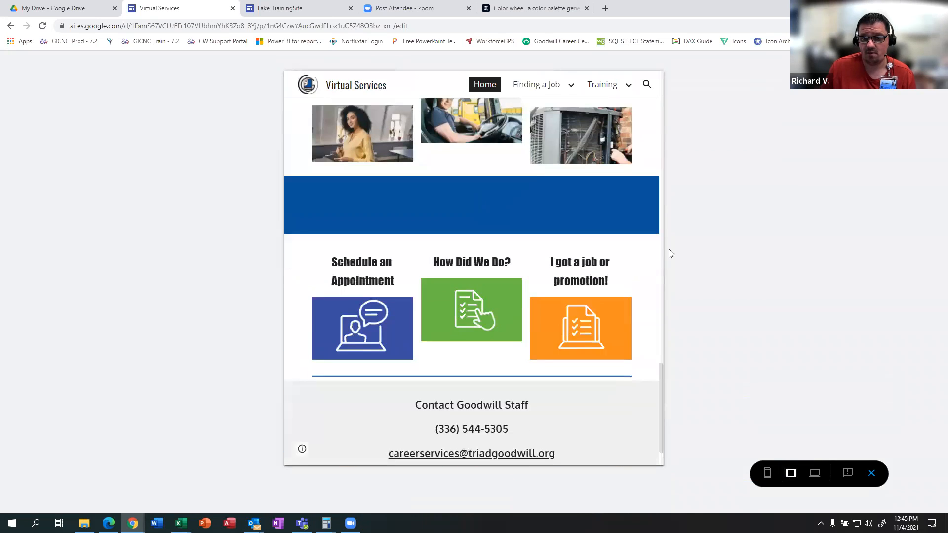
Switch the preview to large-screen size and review the Home page sections from the footer up to Finding a Job.
left_click(816, 473)
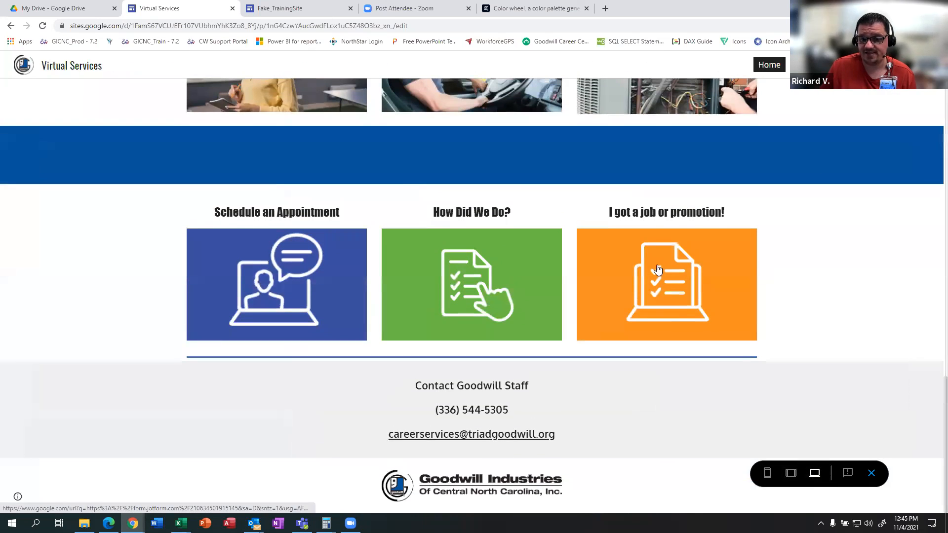
scroll(657, 265, "up", 1)
scroll(658, 265, "up", 6)
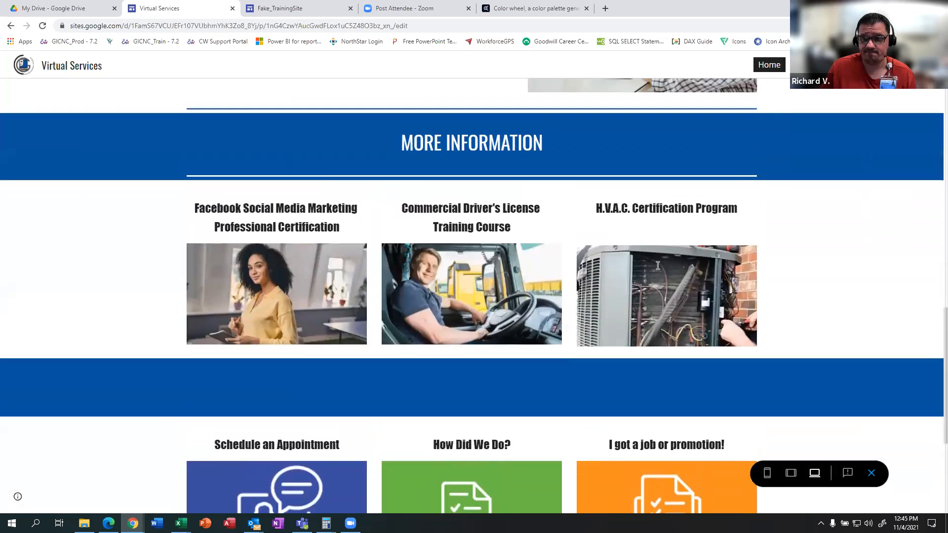
scroll(657, 266, "up", 4)
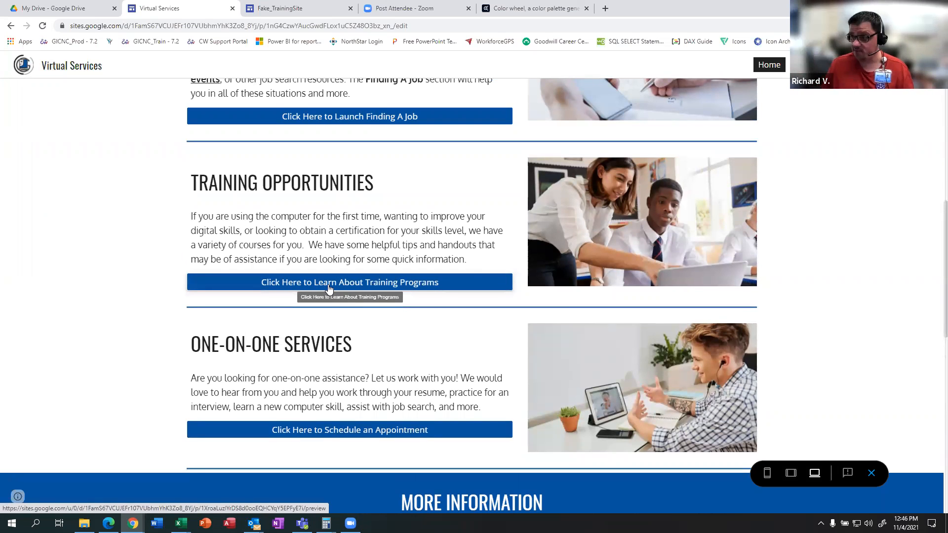
scroll(348, 294, "up", 2)
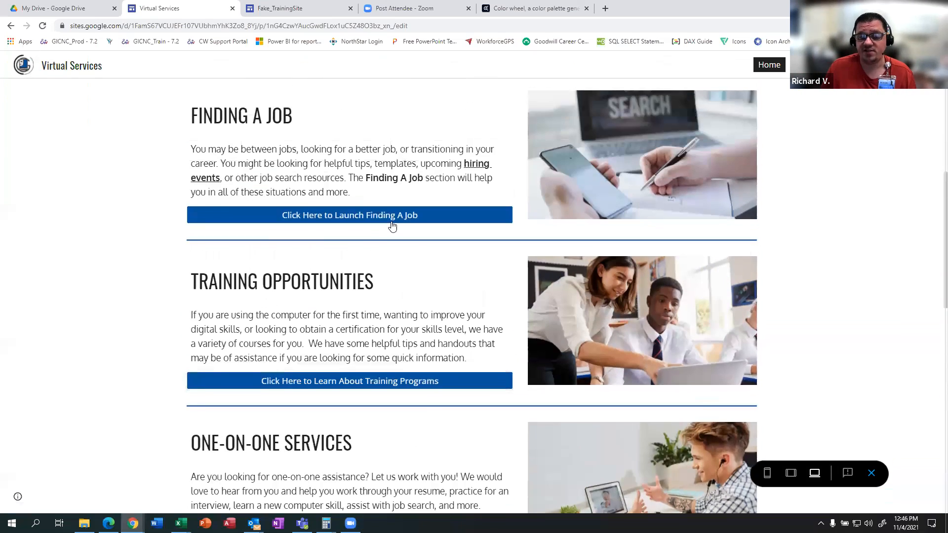
Follow the Launch Finding A Job link in the preview and review that page's submenu and sections.
left_click(338, 215)
mouse_move(817, 65)
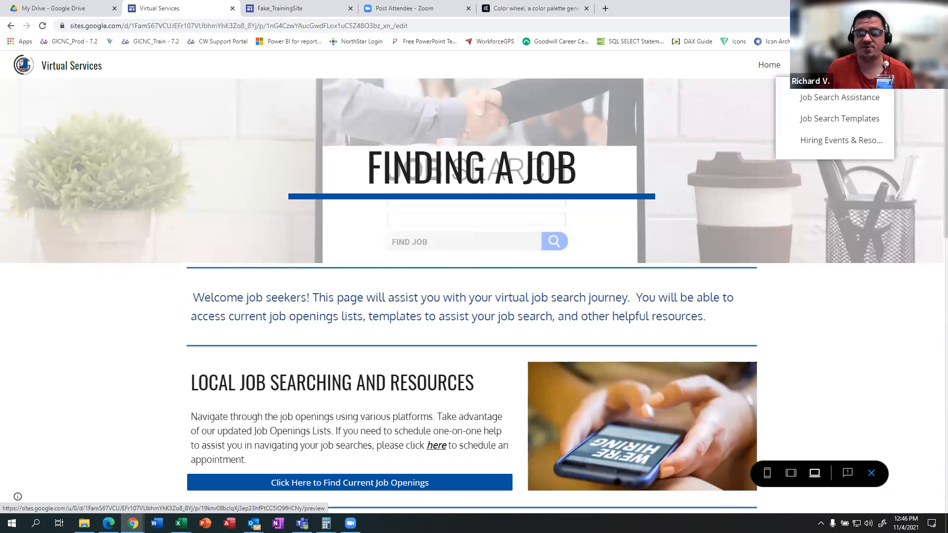
scroll(443, 232, "down", 1)
scroll(444, 232, "down", 2)
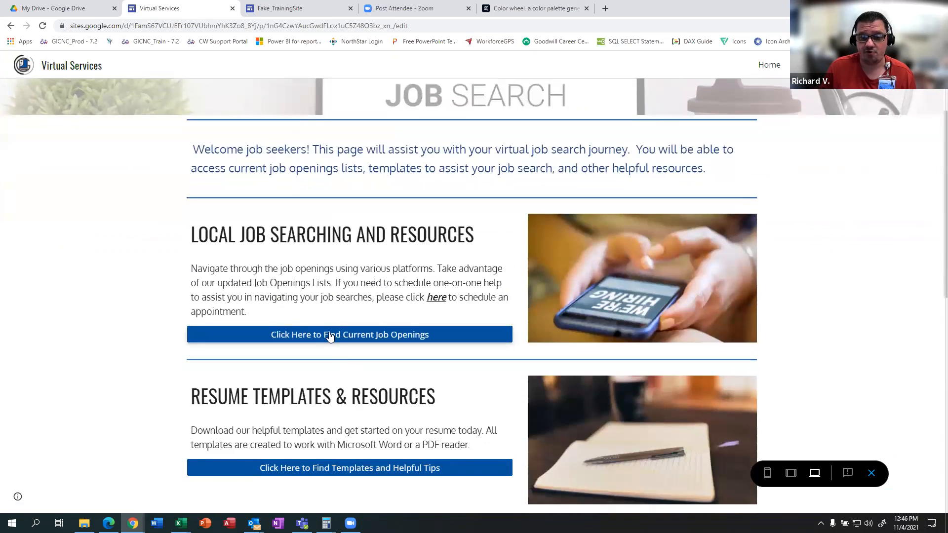
Follow the Find Current Job Openings link and examine the recommended job search sites and additional resources.
left_click(414, 334)
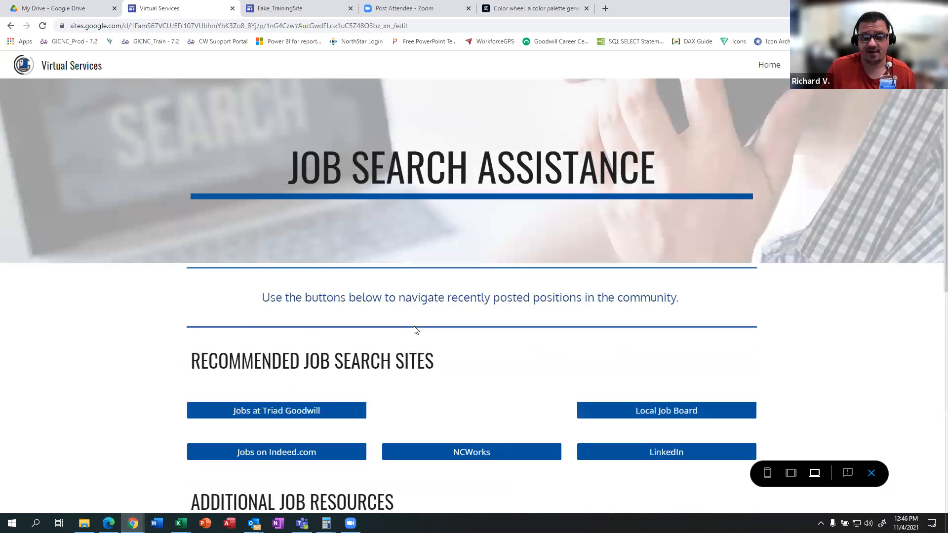
scroll(425, 335, "down", 3)
scroll(421, 338, "down", 2)
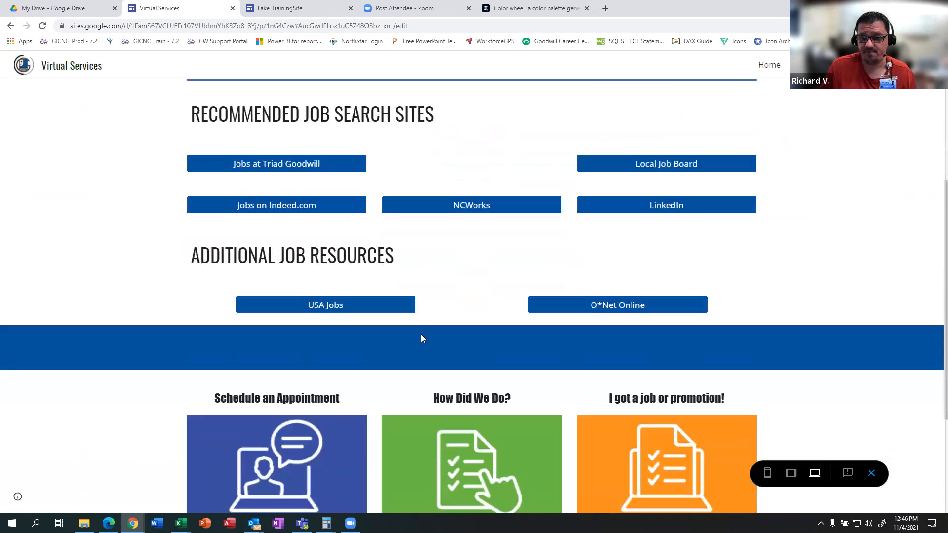
scroll(118, 51, "up", 5)
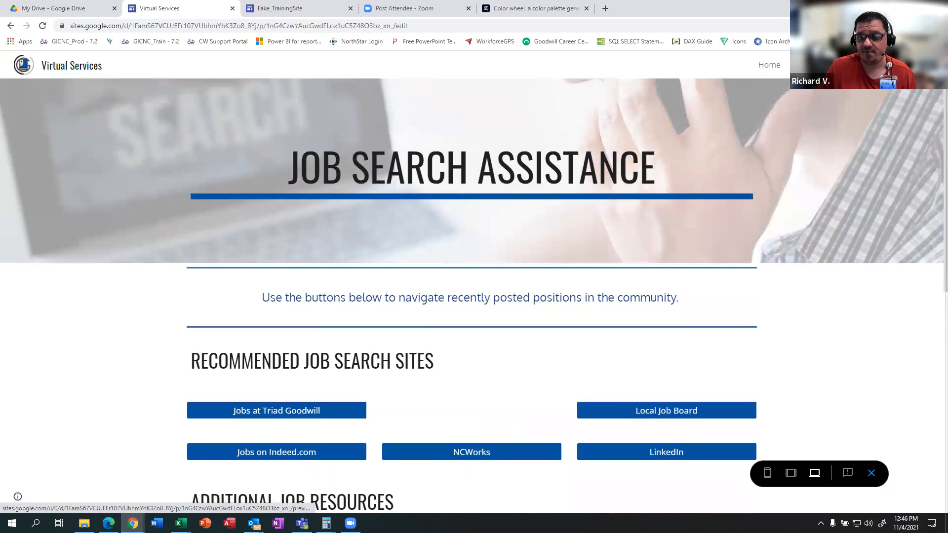
Return to the Home page, go to Hiring Events & Resources and review its upcoming event flyer and registration link.
left_click(770, 65)
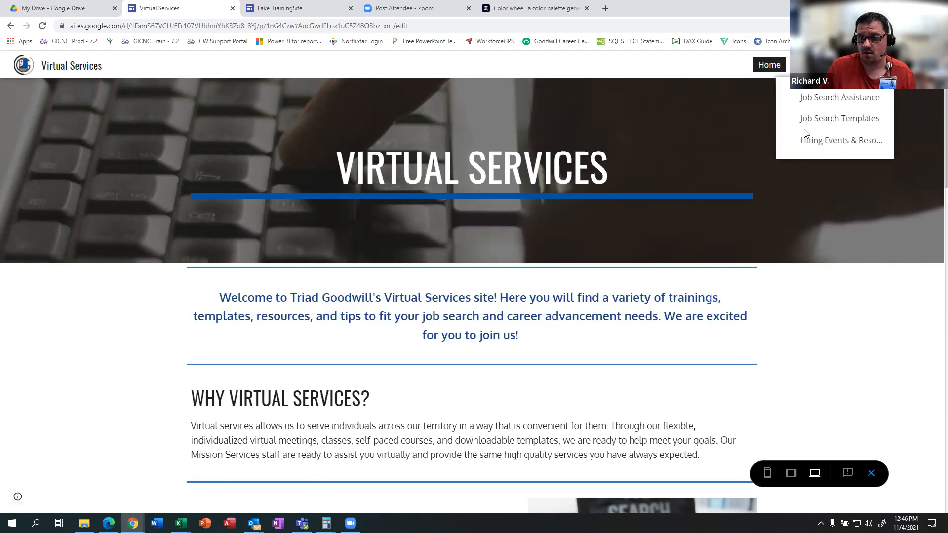
left_click(817, 141)
scroll(356, 349, "down", 15)
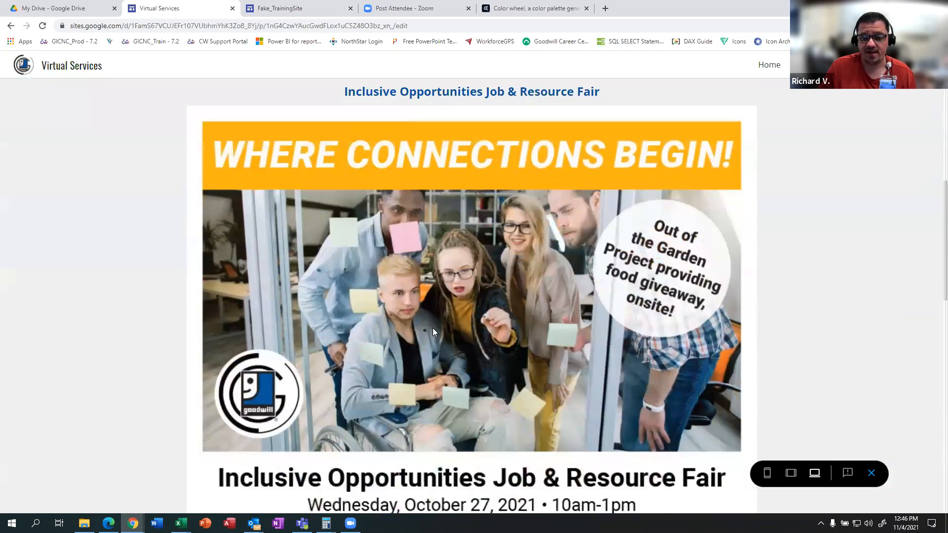
scroll(443, 327, "down", 6)
scroll(443, 327, "up", 14)
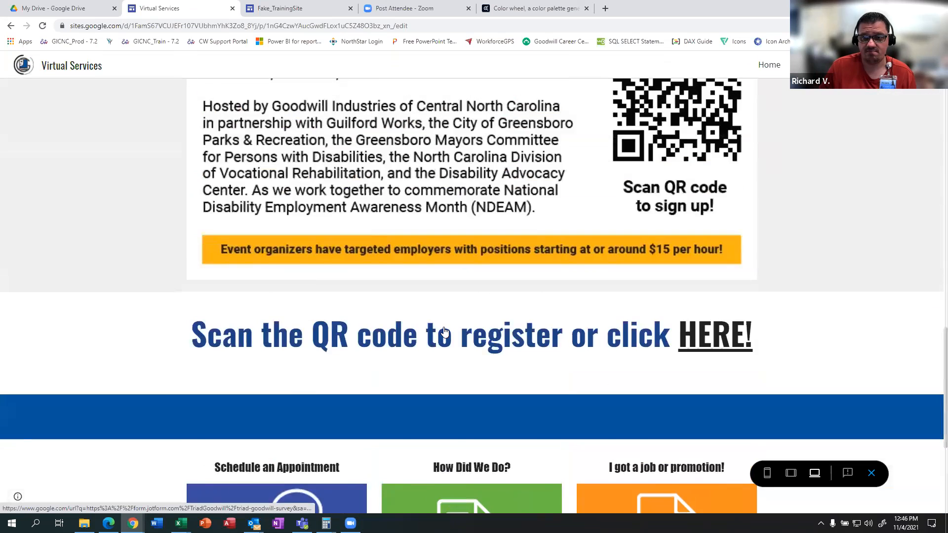
scroll(444, 331, "up", 10)
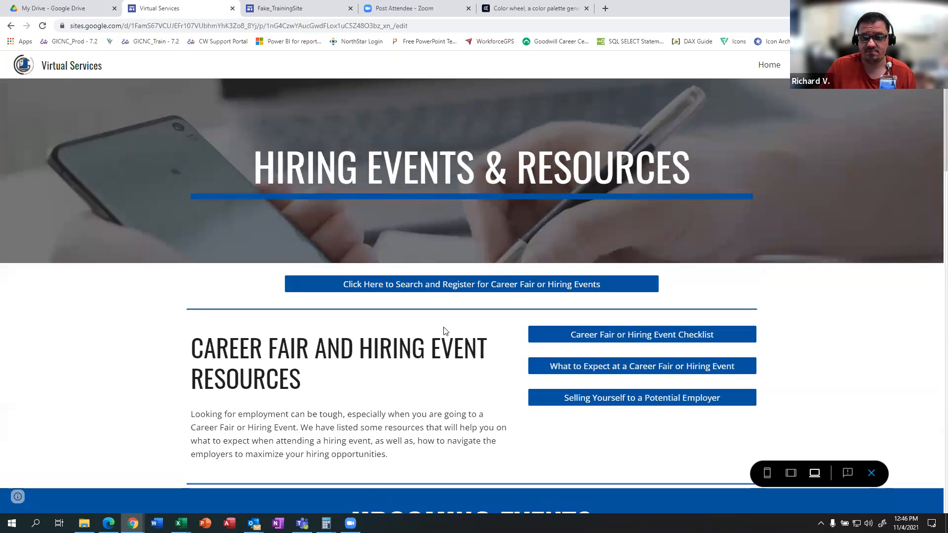
Go to the Instructor Led Courses page under Training and review its content down to the footer.
mouse_move(877, 64)
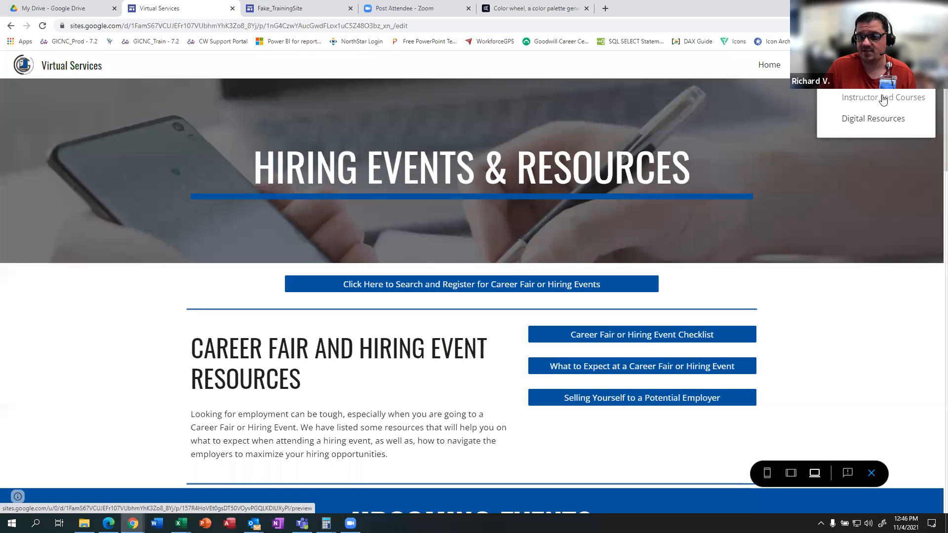
scroll(420, 322, "down", 3)
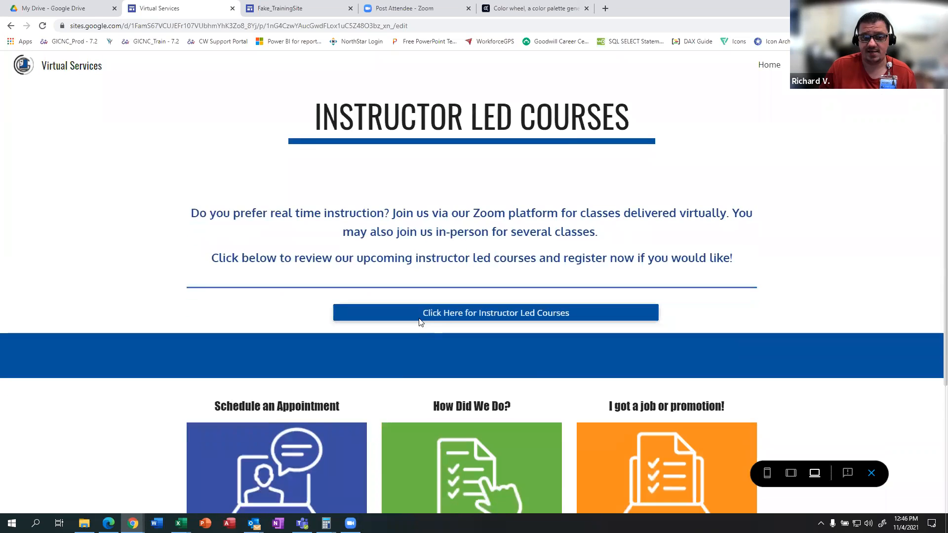
scroll(420, 322, "down", 2)
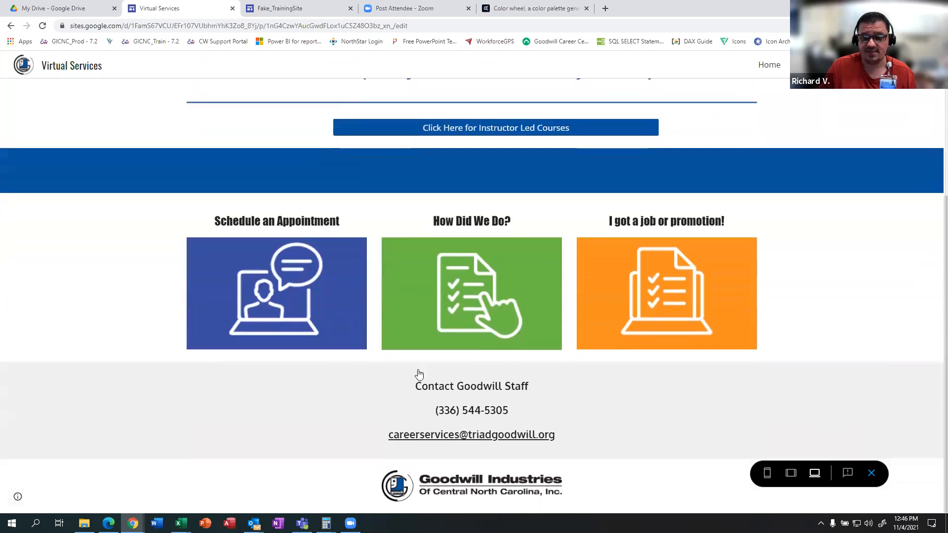
scroll(432, 286, "up", 4)
Go to the Digital Resources page under Training, review its downloadable resources and open the Email Safety Tips PDF.
mouse_move(840, 65)
mouse_move(885, 126)
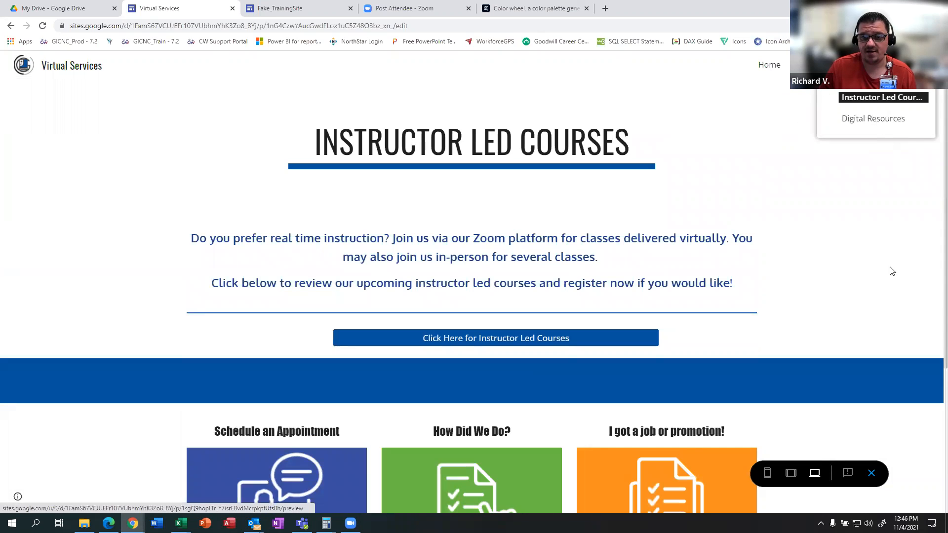
scroll(435, 248, "down", 4)
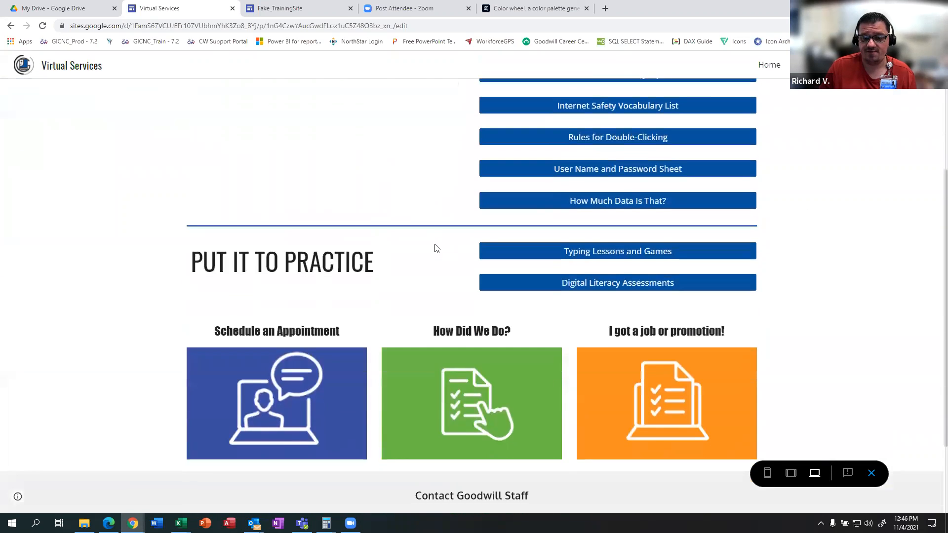
scroll(435, 248, "up", 1)
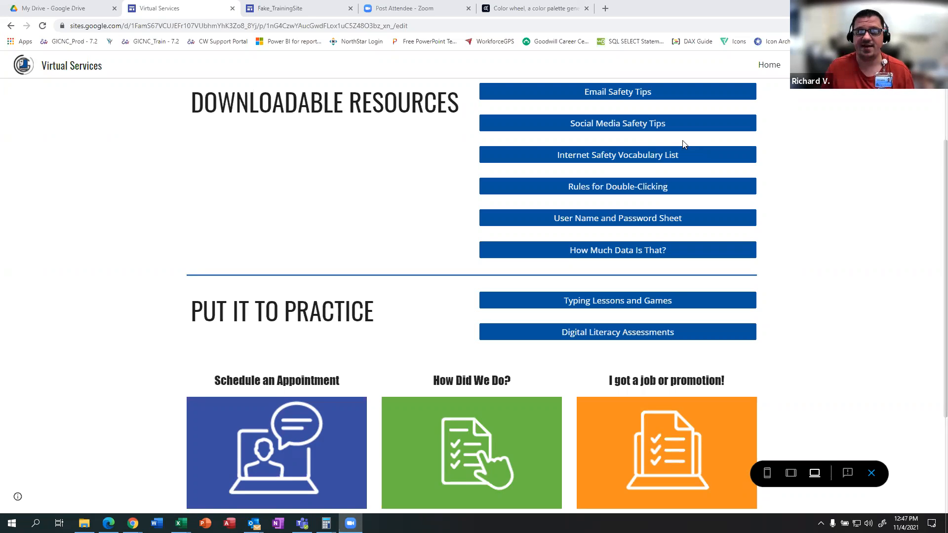
scroll(489, 247, "up", 3)
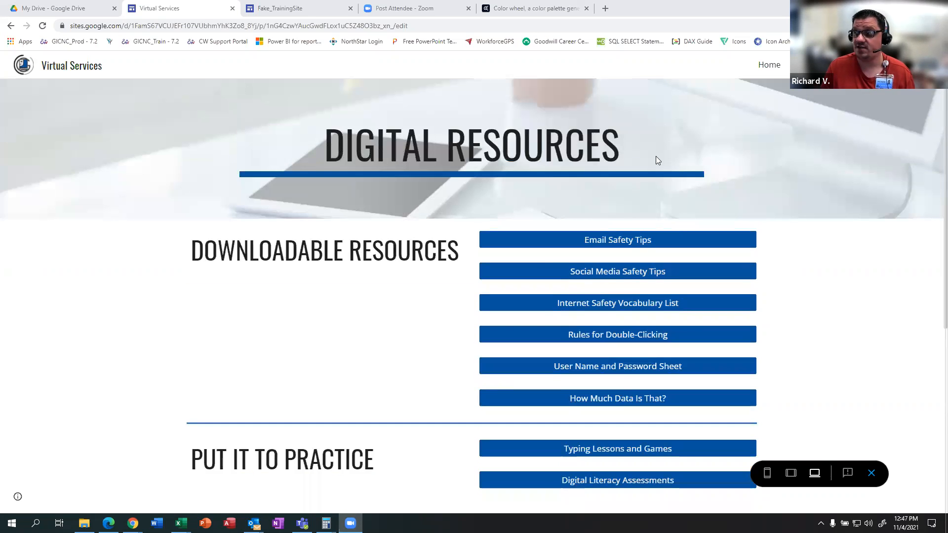
scroll(593, 198, "down", 2)
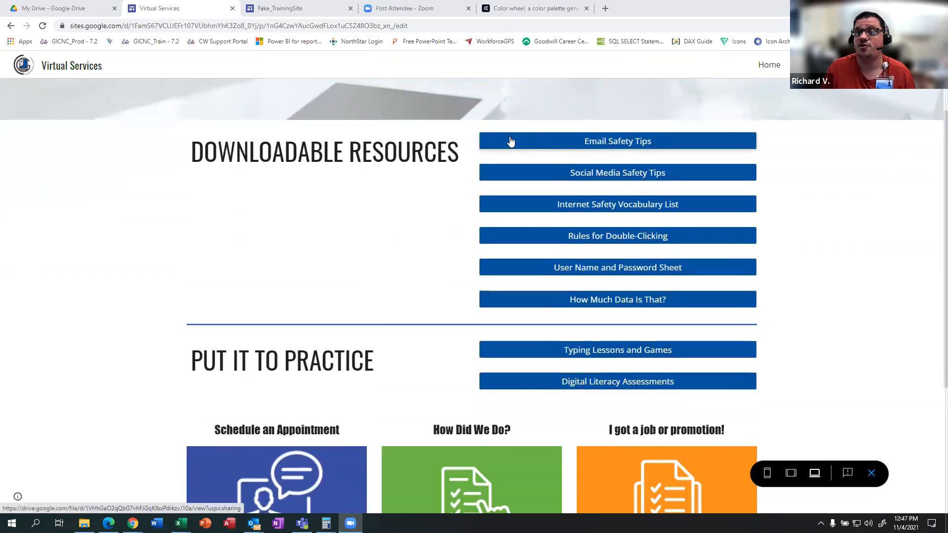
left_click(618, 141)
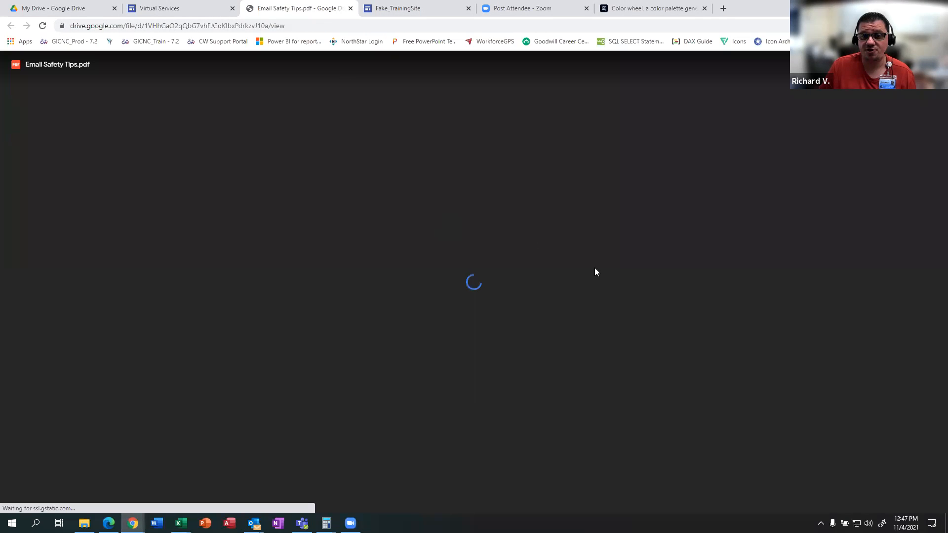
Read through the Email Safety Tips PDF and close it to return to the Digital Resources page.
scroll(492, 229, "down", 1)
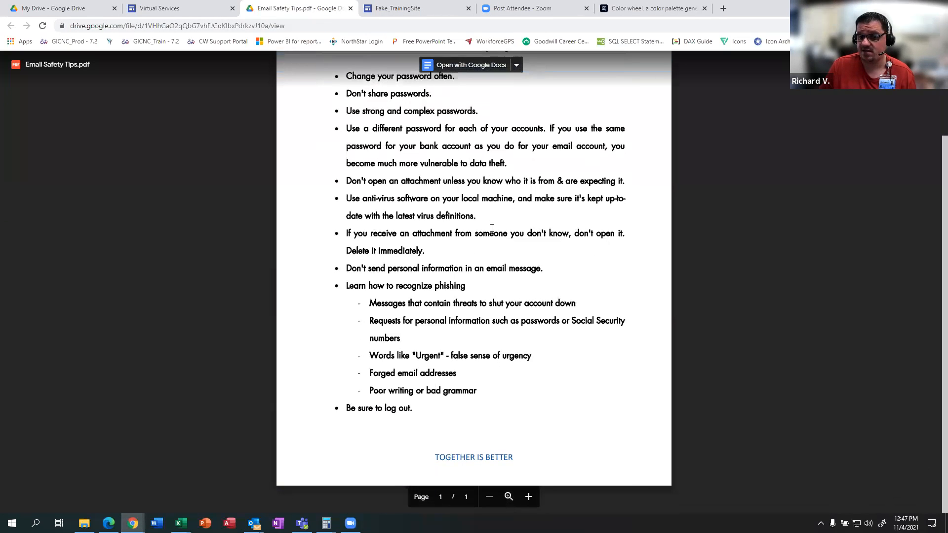
scroll(491, 228, "up", 1)
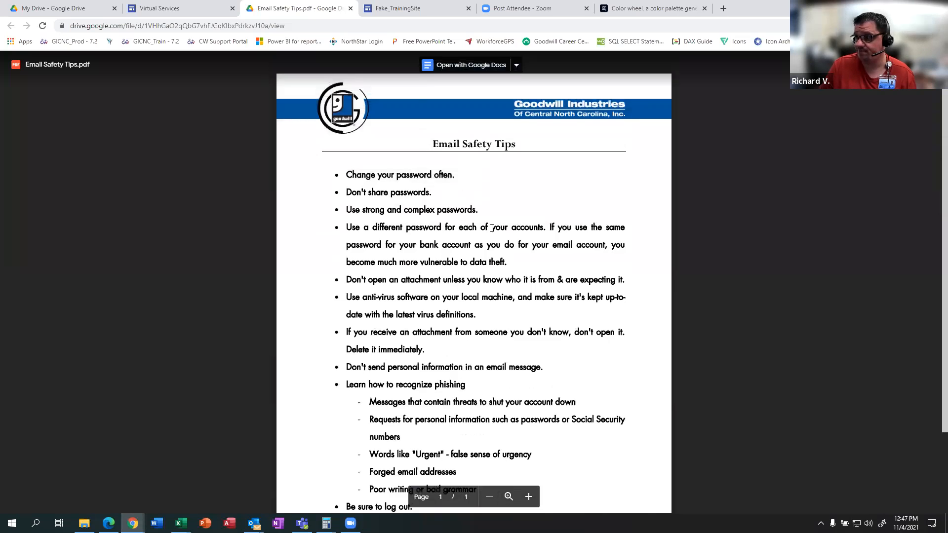
scroll(492, 228, "down", 2)
scroll(400, 107, "up", 2)
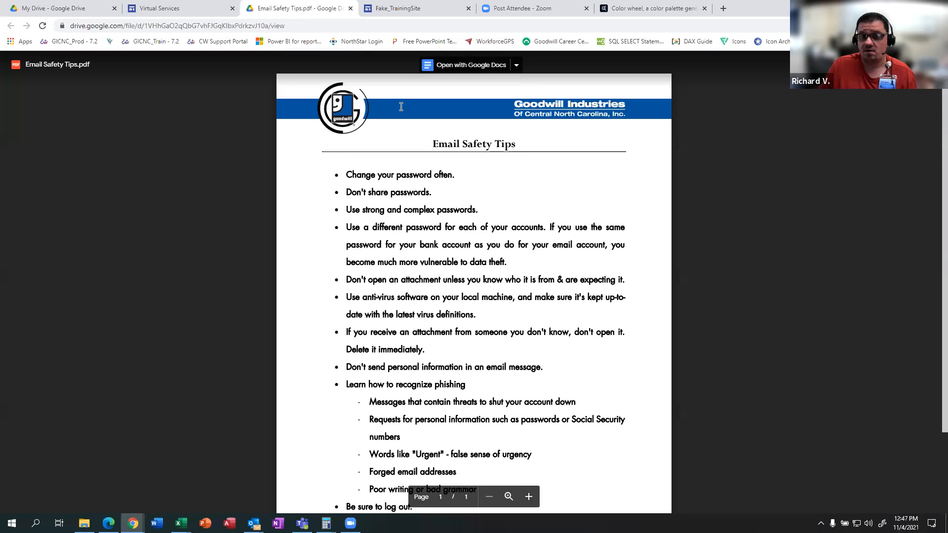
key("ctrl+w")
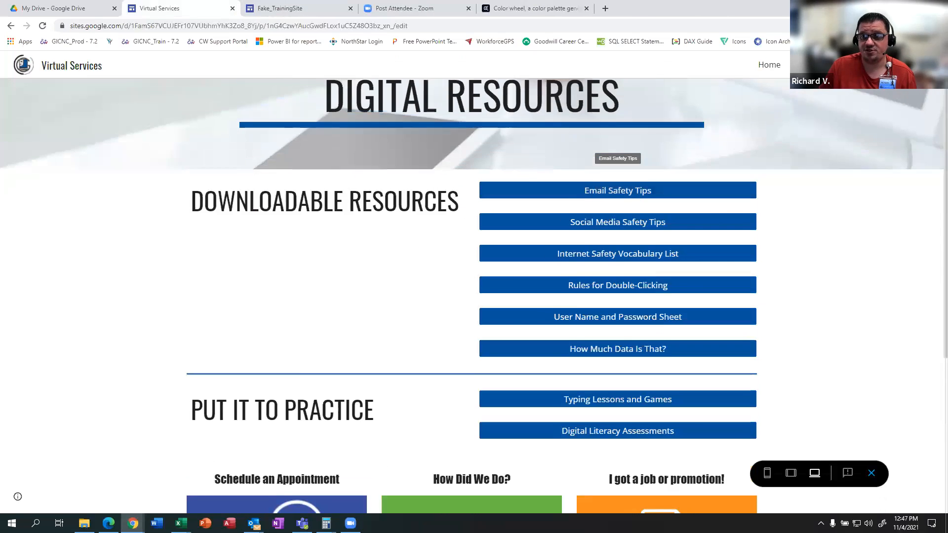
Go to Hiring Events & Resources, open the Career Fair or Hiring Event Checklist, review it and close the PDF.
mouse_move(836, 117)
left_click(833, 147)
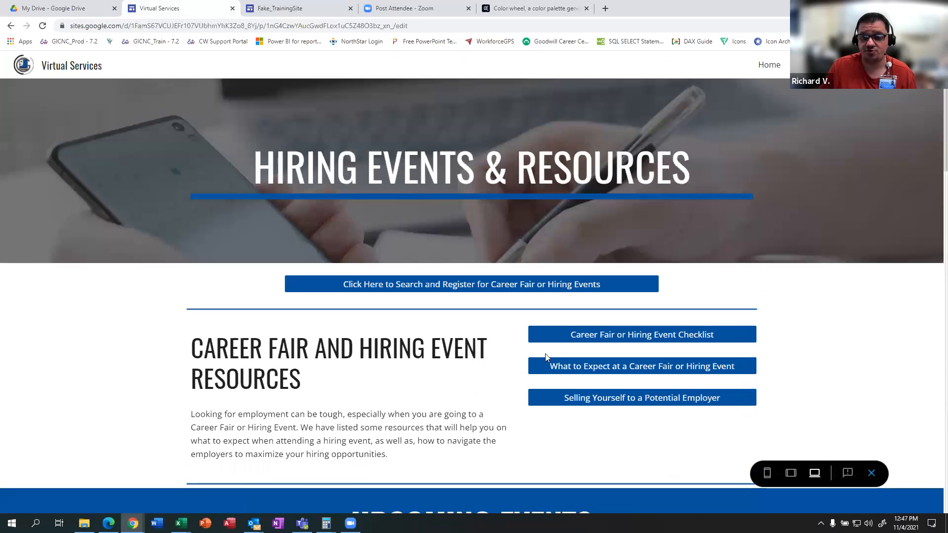
scroll(522, 377, "down", 1)
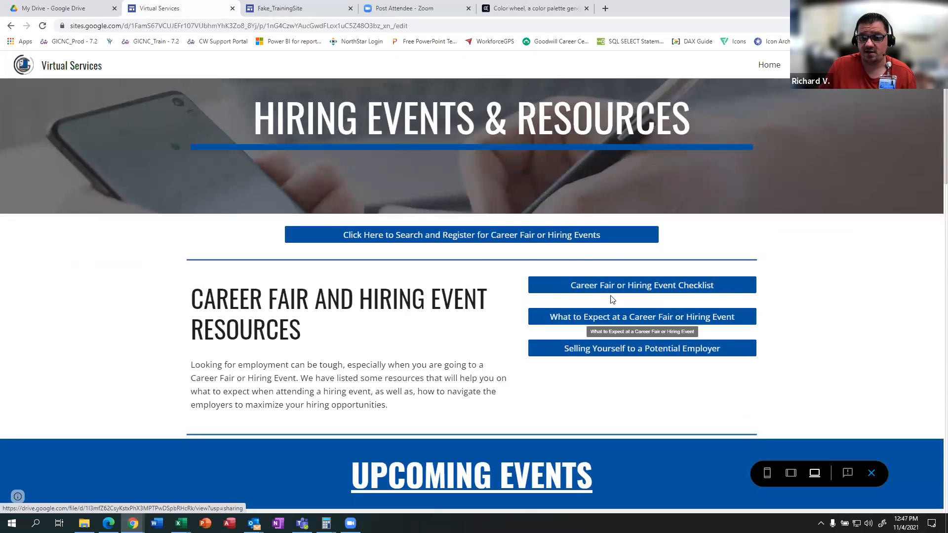
left_click(653, 295)
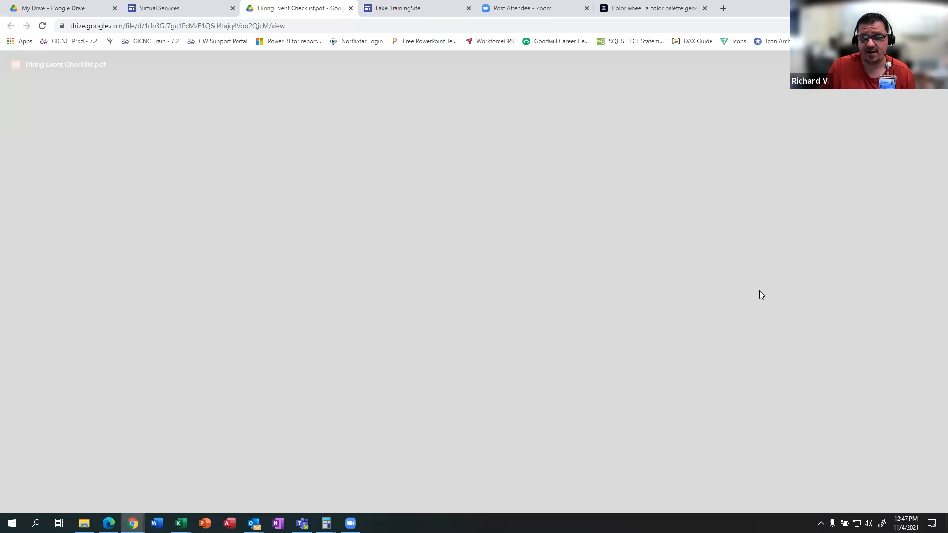
scroll(494, 218, "down", 1)
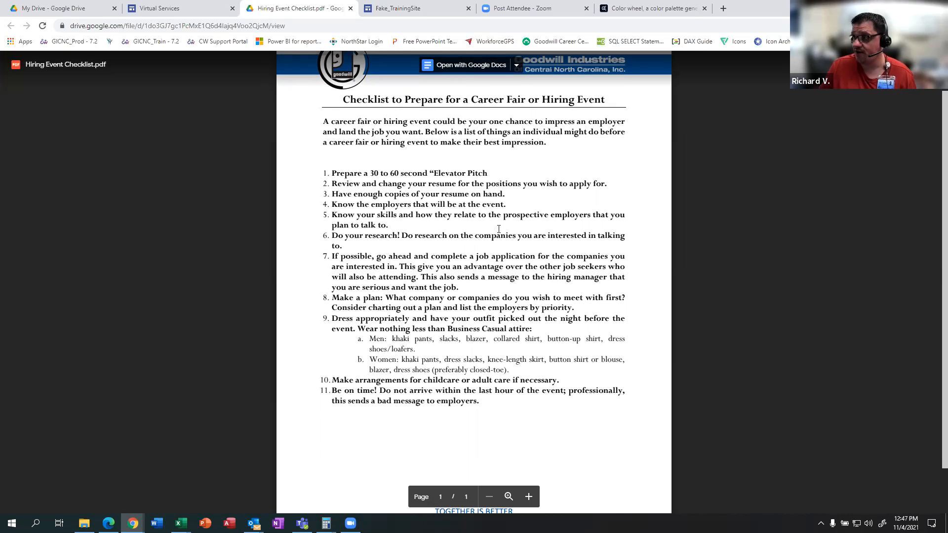
scroll(499, 229, "up", 1)
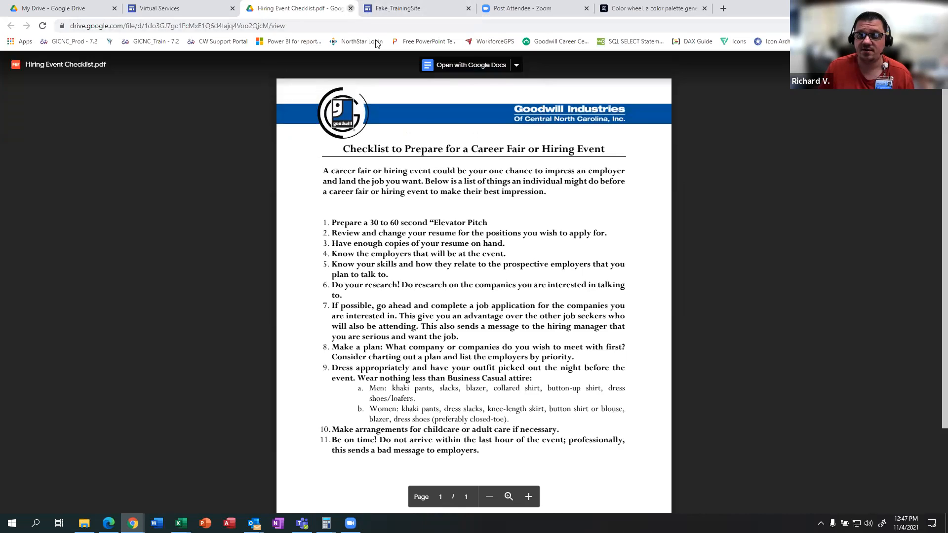
left_click(350, 9)
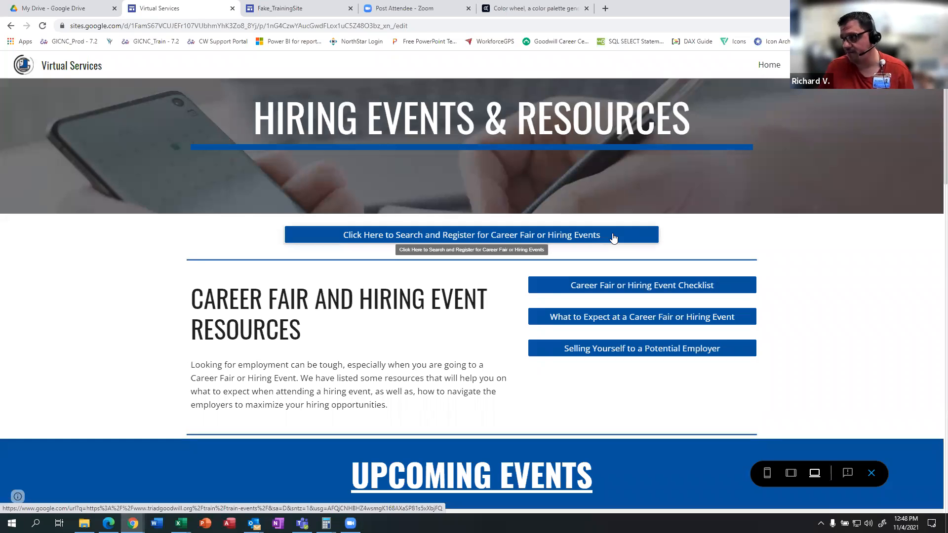
Go to the Job Search Templates page and review its downloadable job search templates and resources.
scroll(695, 112, "up", 1)
mouse_move(881, 65)
mouse_move(834, 65)
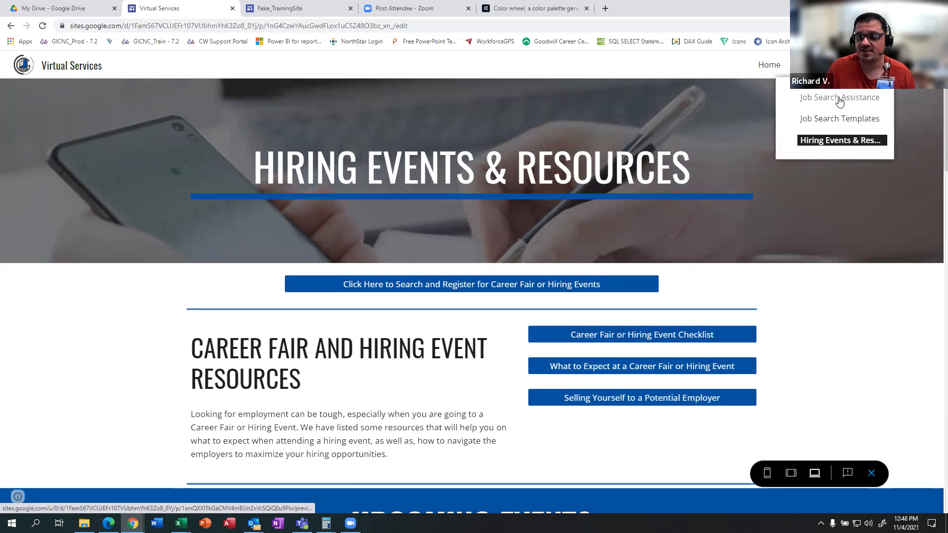
left_click(836, 119)
scroll(615, 225, "down", 2)
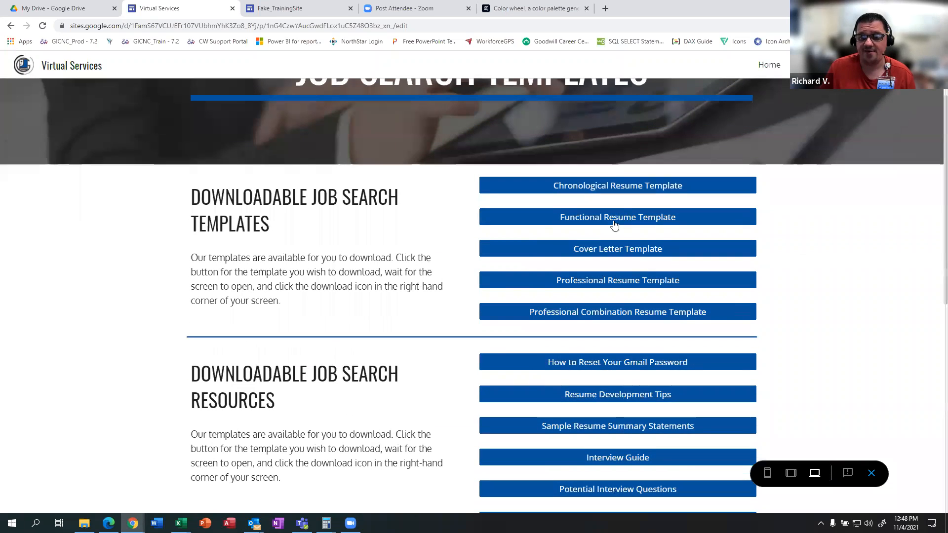
scroll(629, 289, "down", 2)
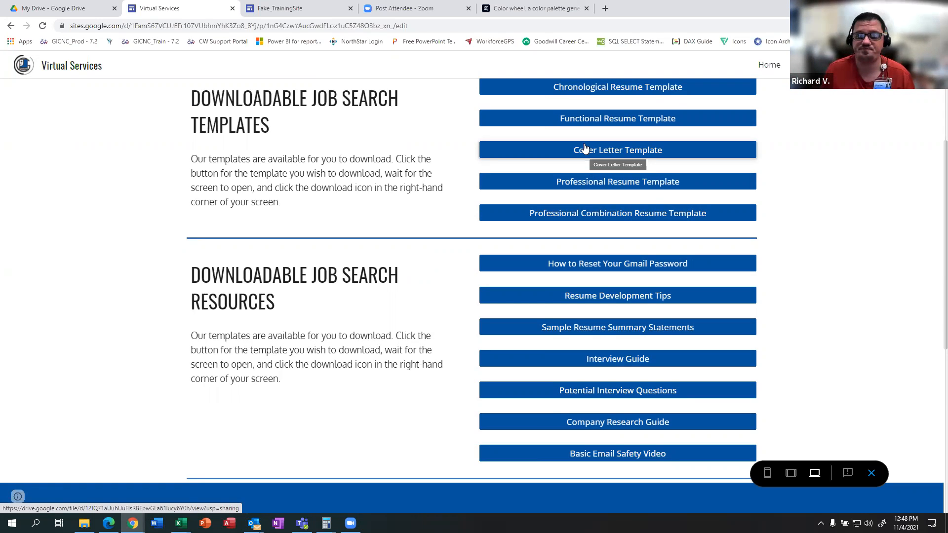
scroll(473, 179, "up", 3)
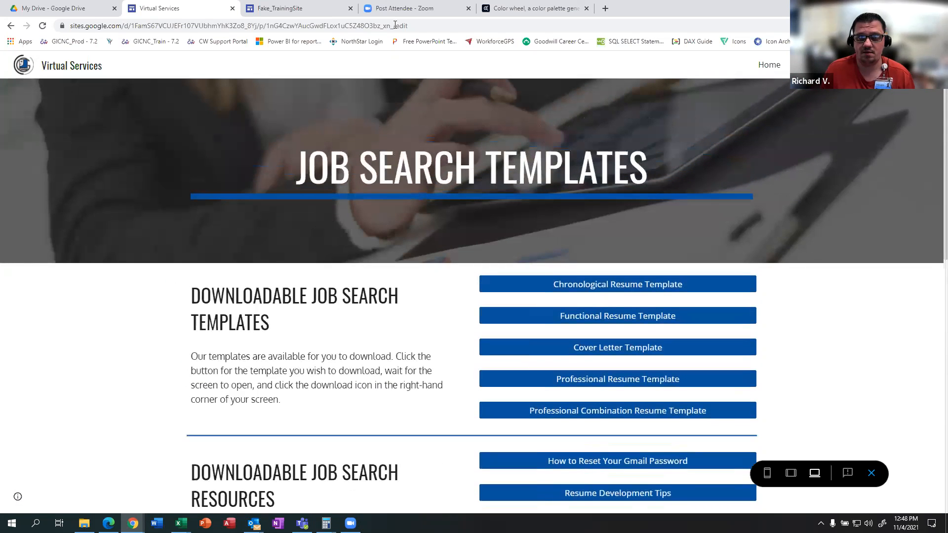
Switch to Google Drive and open the Templates folder in My Drive.
left_click(52, 8)
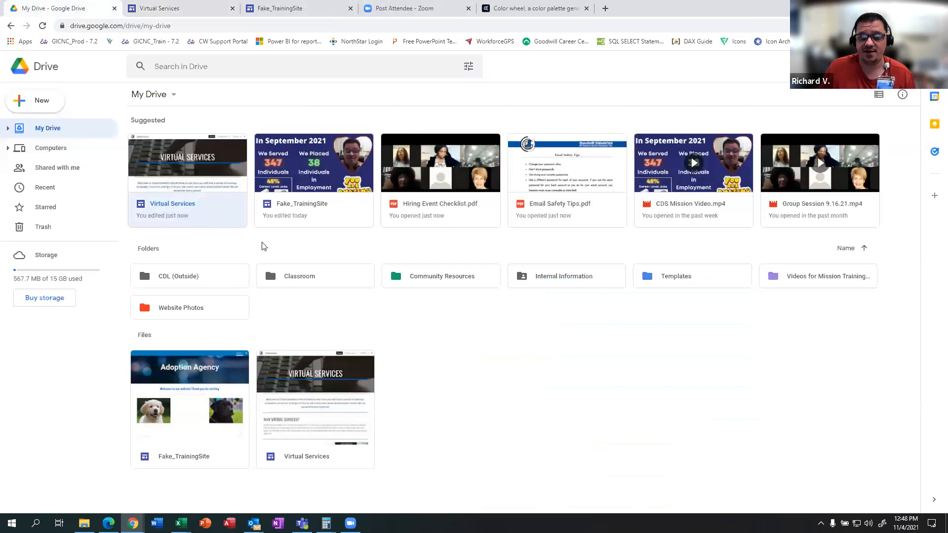
left_click(664, 276)
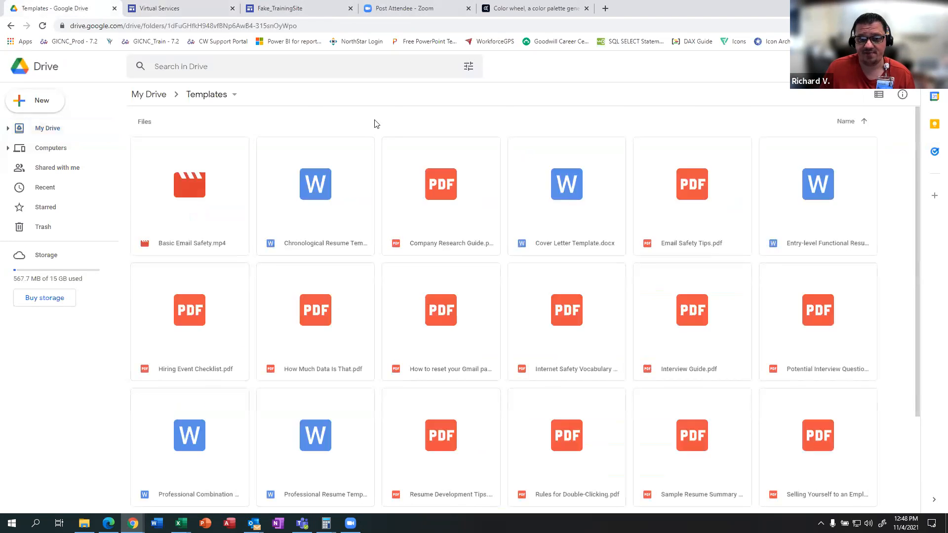
Return to the Fake_TrainingSite editor and delete the empty collapsible text section below the dog images.
left_click(260, 6)
scroll(451, 303, "down", 3)
left_click(230, 264)
left_click(183, 182)
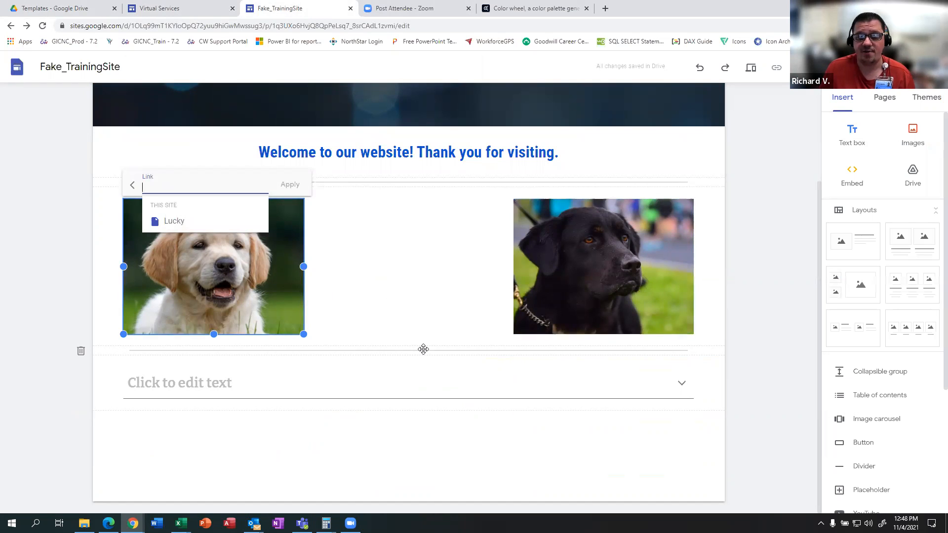
left_click(351, 393)
left_click(80, 412)
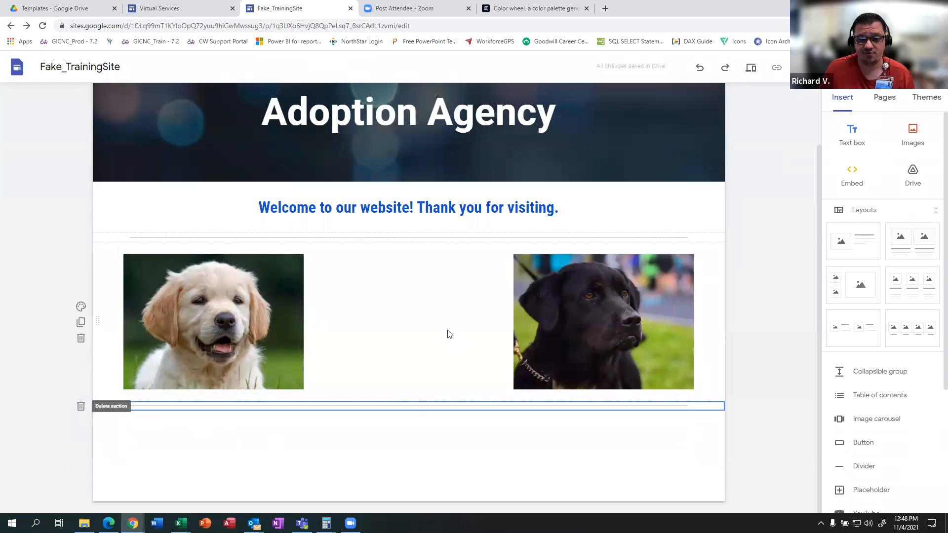
left_click(870, 445)
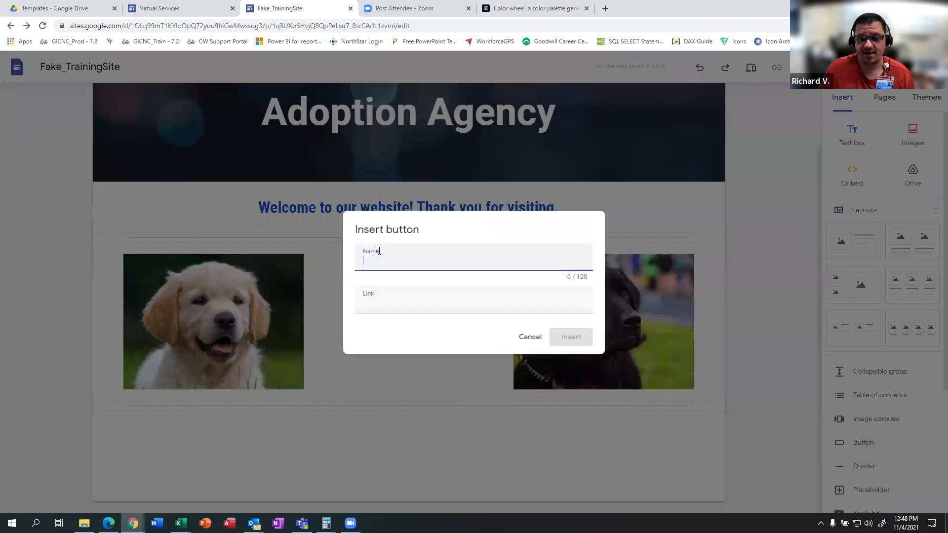
left_click(531, 337)
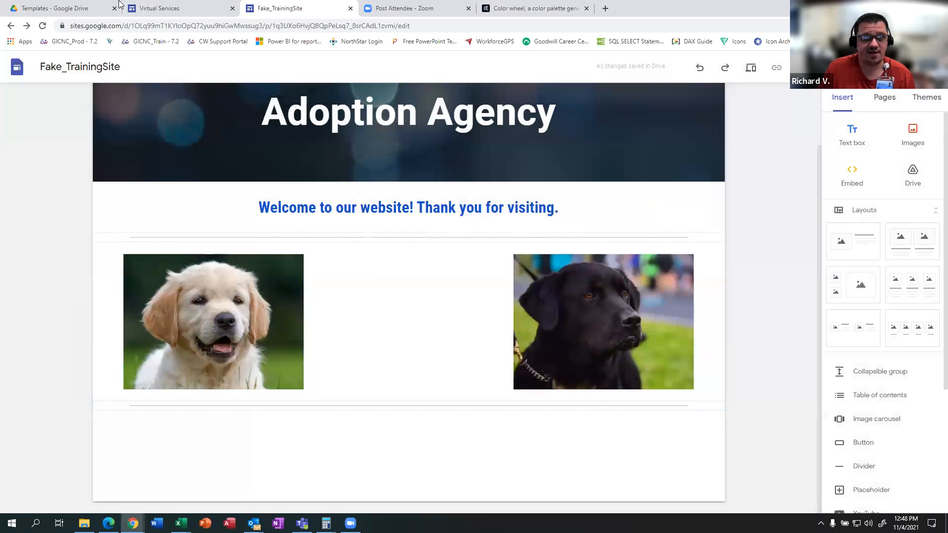
Switch to Google Drive and copy the sharing link of the Company Research Guide PDF in the Templates folder.
left_click(54, 8)
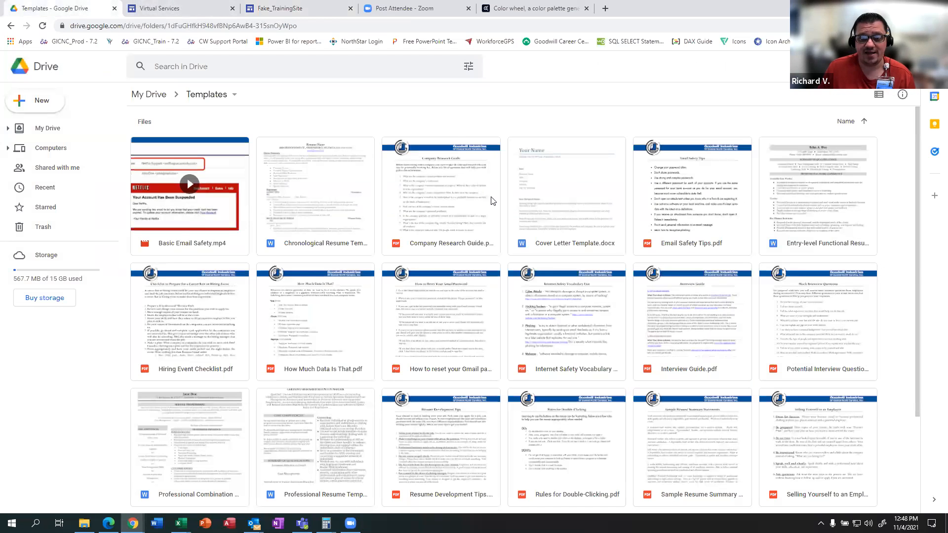
left_click(462, 166)
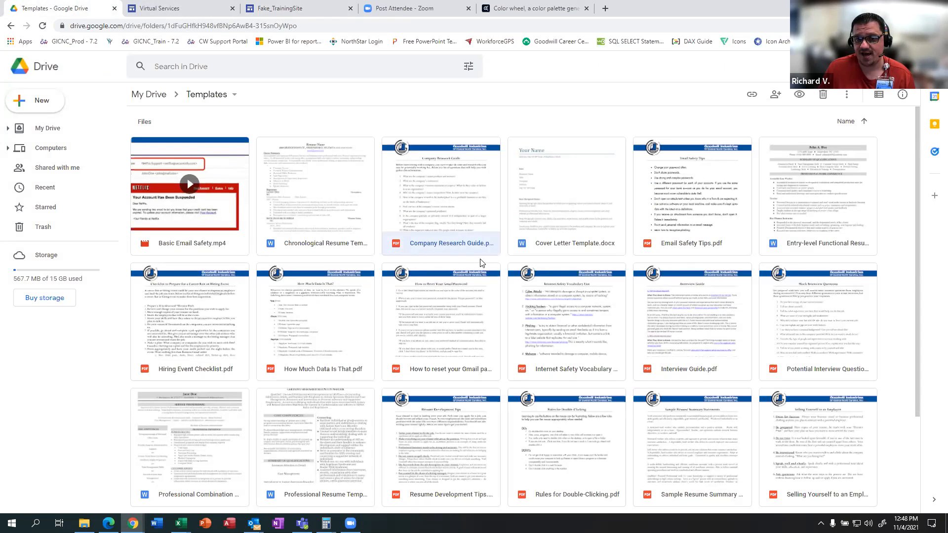
right_click(458, 213)
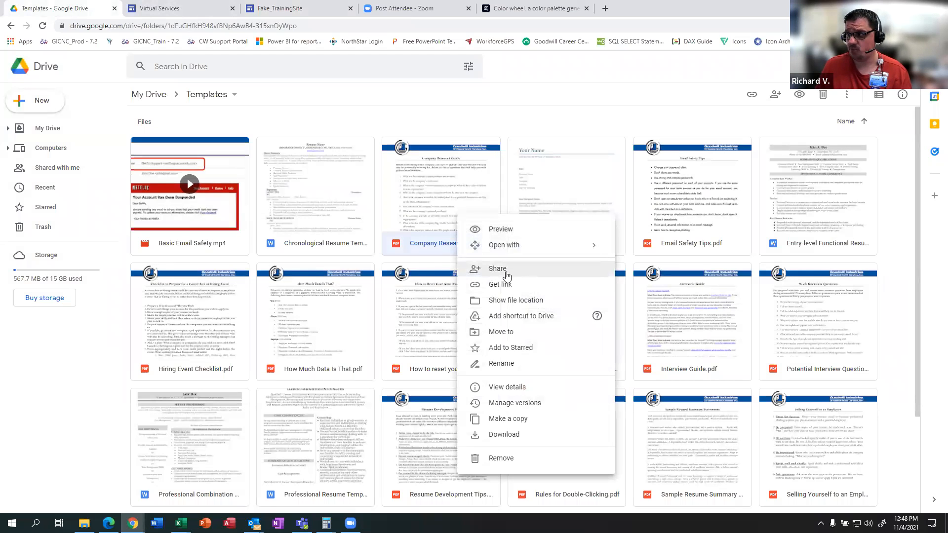
left_click(501, 286)
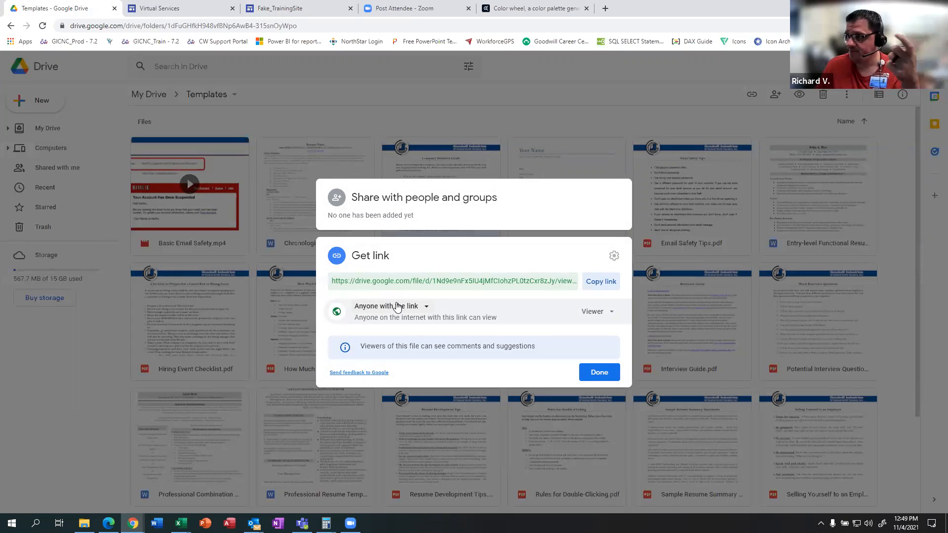
left_click(602, 283)
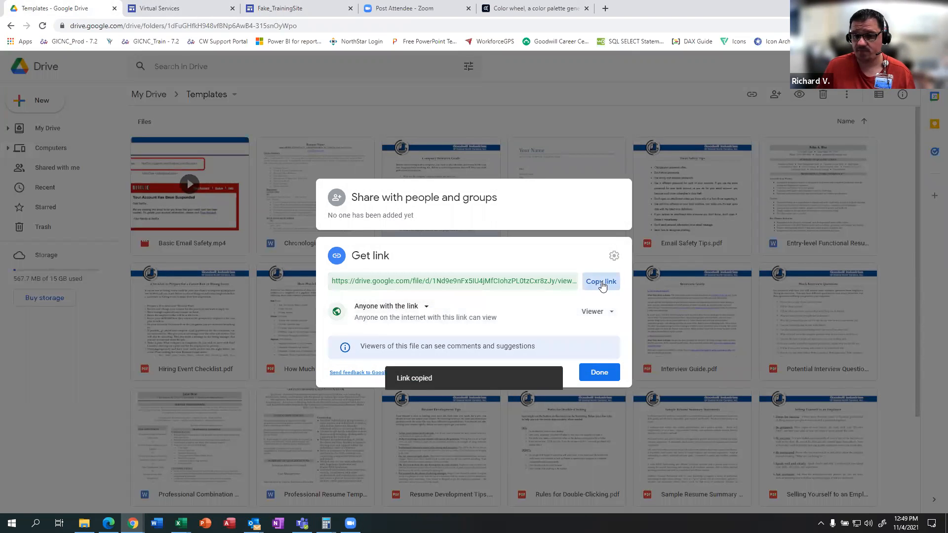
Insert a button named "Download Company Sheet" on the Fake_TrainingSite page, linked to the copied Drive file address.
left_click(201, 8)
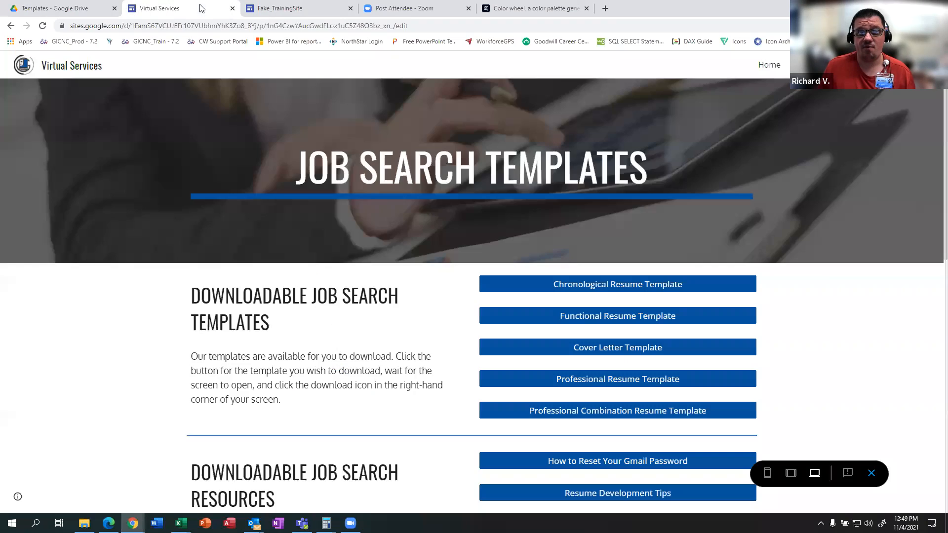
left_click(274, 8)
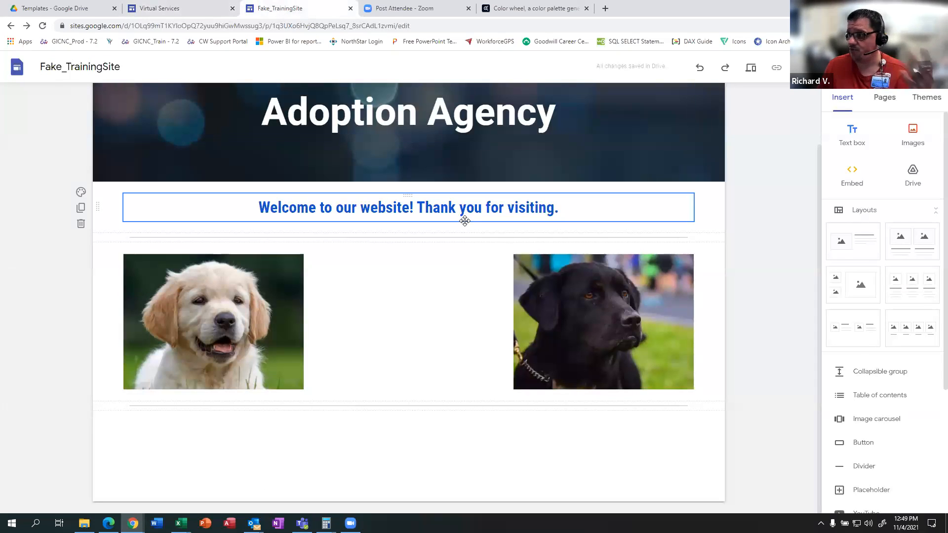
left_click(863, 443)
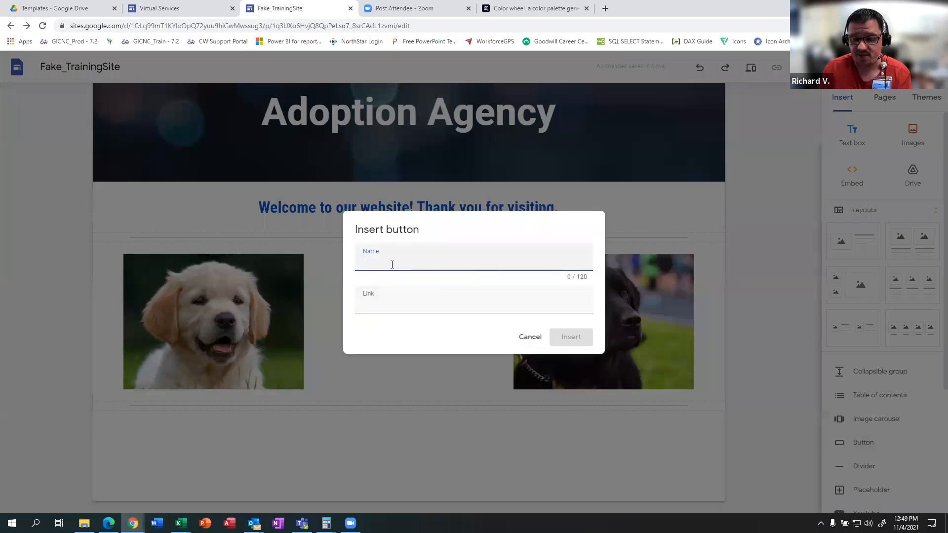
type("Download")
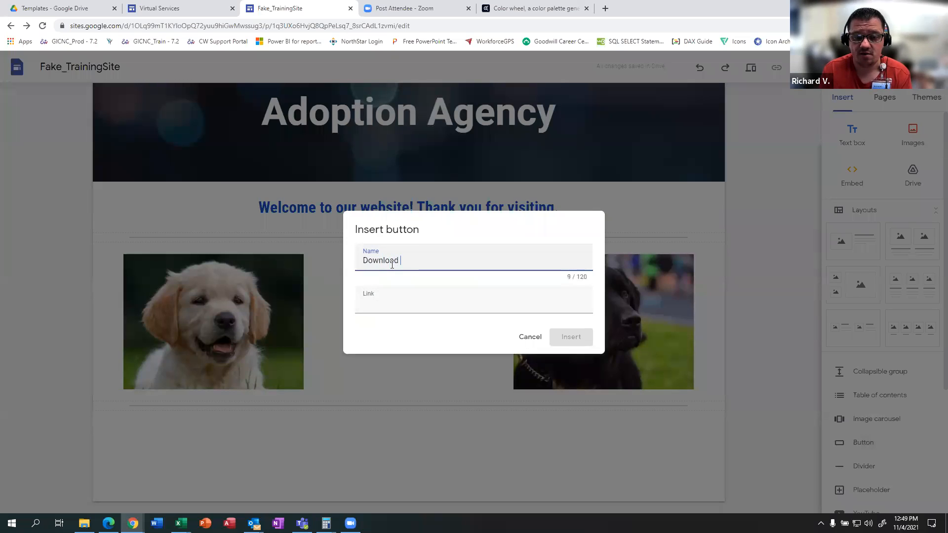
type(" Company Sheet")
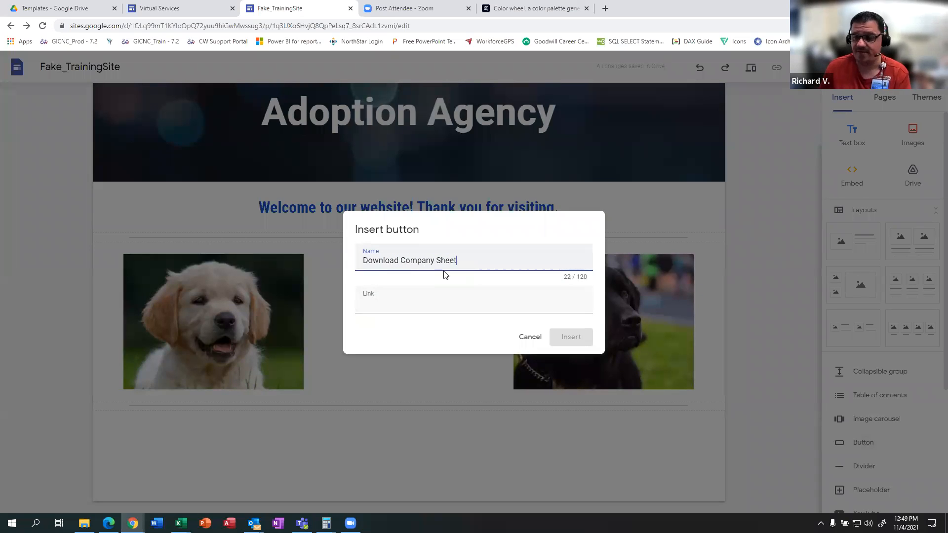
left_click(439, 297)
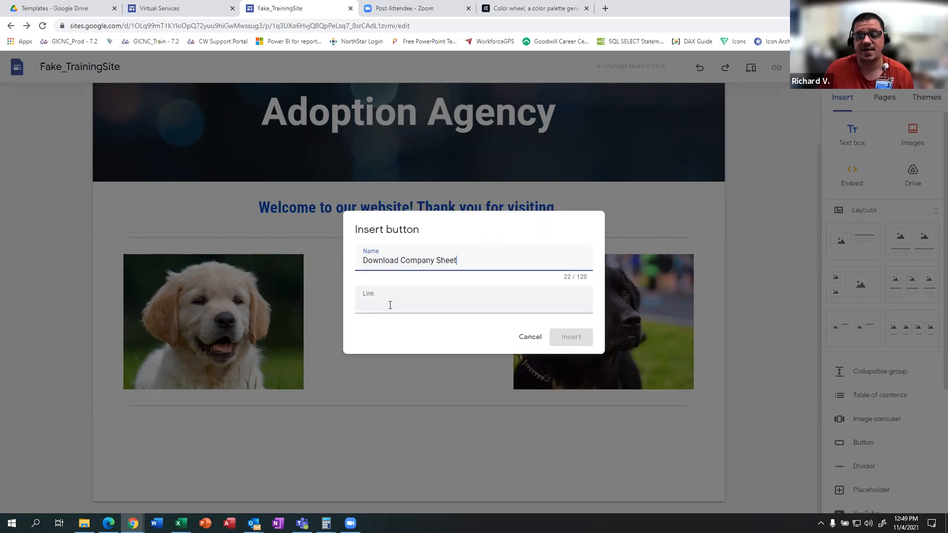
right_click(373, 309)
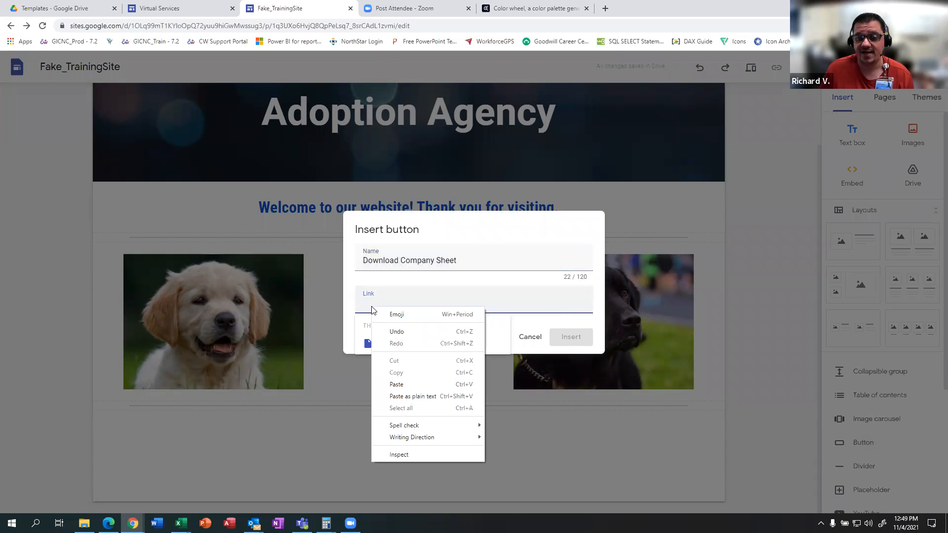
left_click(396, 384)
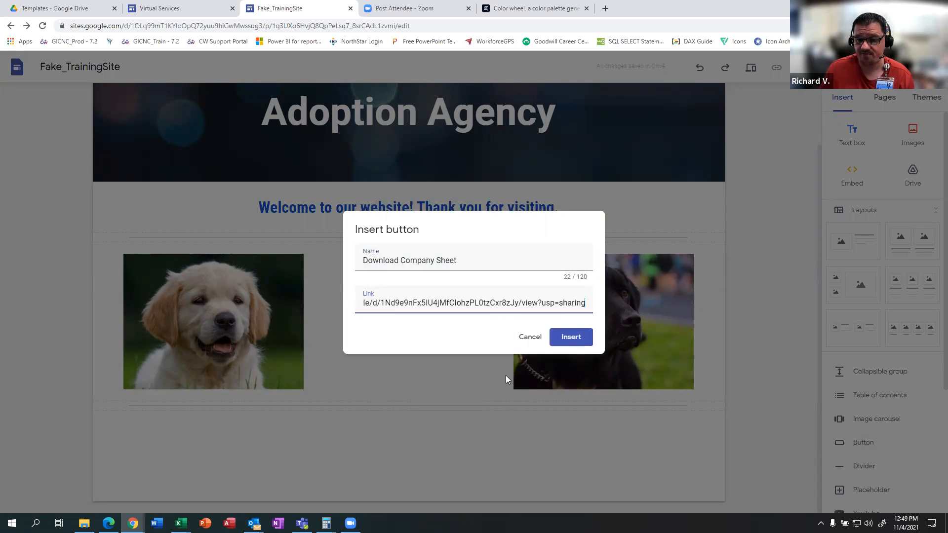
left_click(567, 338)
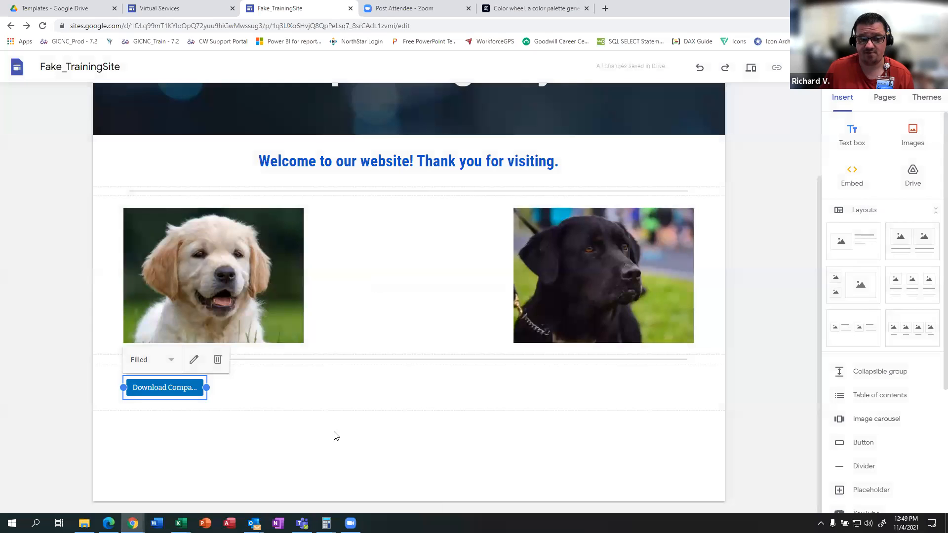
Stretch the Download Company Sheet button to the content area's right margin and move its left edge inward under the puppy image.
left_click_drag(208, 388, 694, 391)
left_click_drag(125, 389, 269, 391)
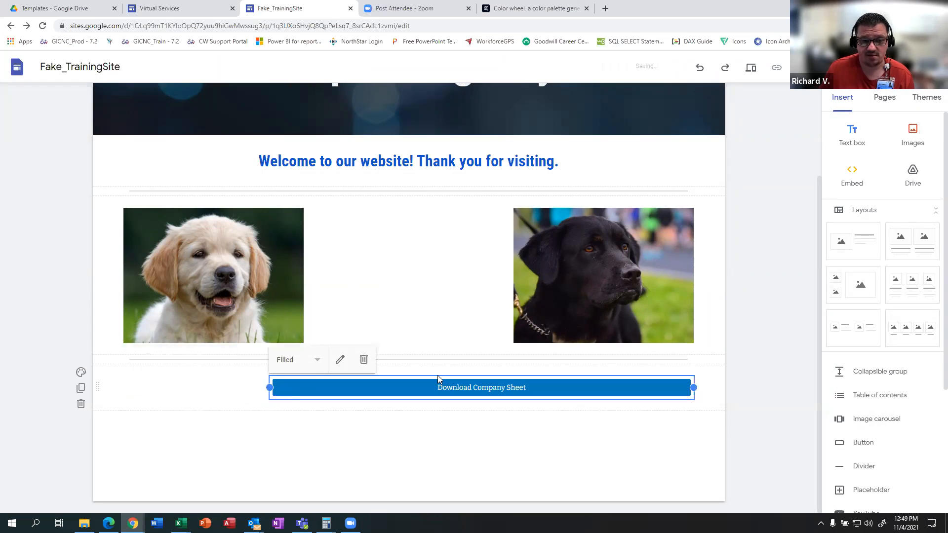
Try the Outlined style on the Download Company Sheet button, ending back on the Filled style.
left_click(288, 368)
left_click(296, 380)
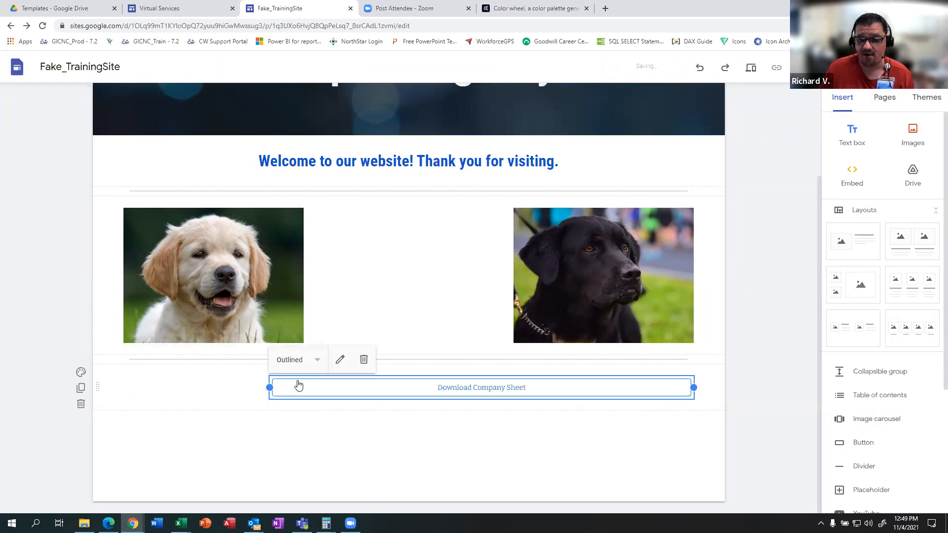
left_click(304, 364)
left_click(303, 401)
left_click(306, 366)
left_click(285, 363)
right_click(285, 366)
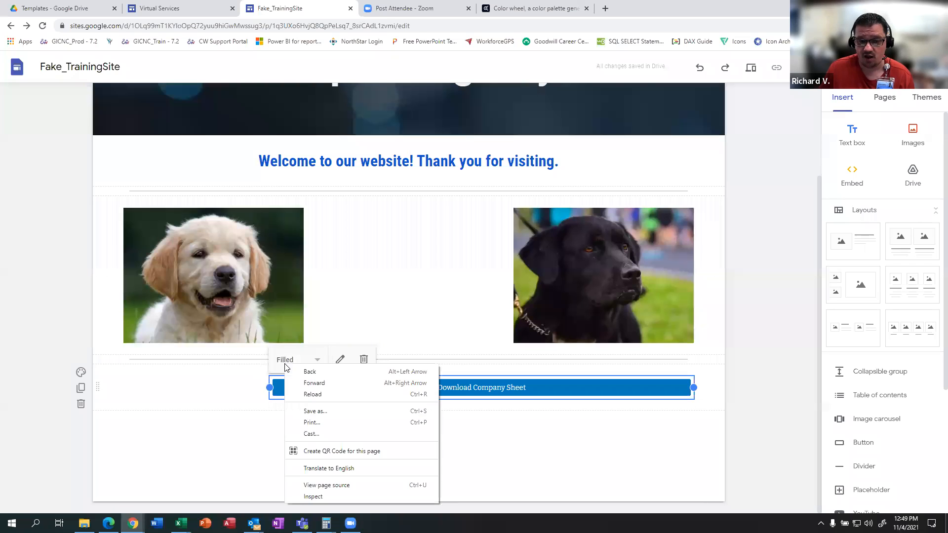
left_click(299, 362)
left_click(412, 323)
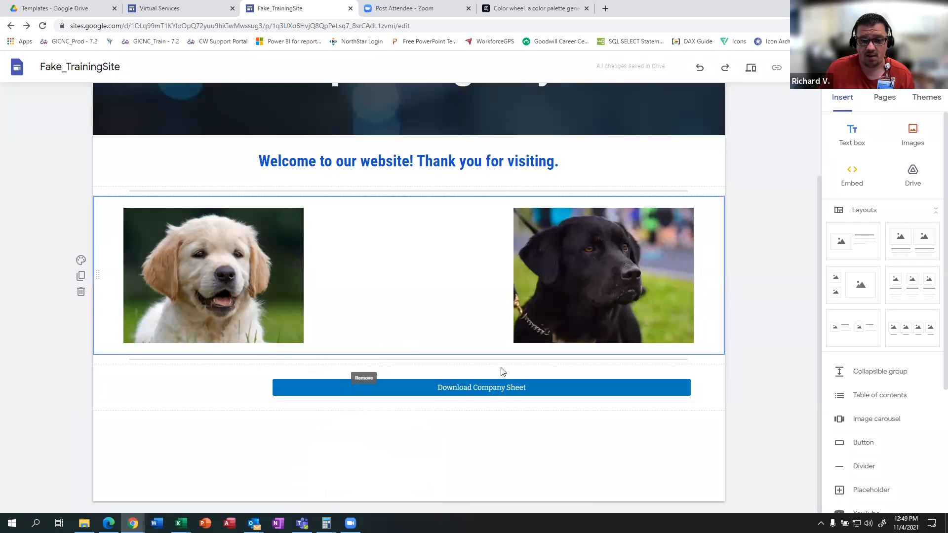
Preview the Fake_TrainingSite page, test the Download Company Sheet button's link, close the opened PDF and exit the preview.
left_click(758, 73)
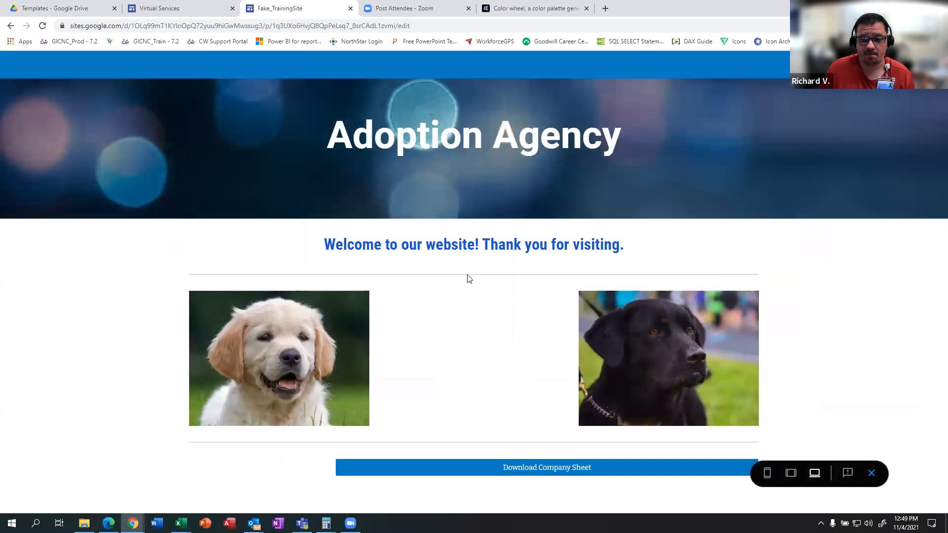
left_click(555, 472)
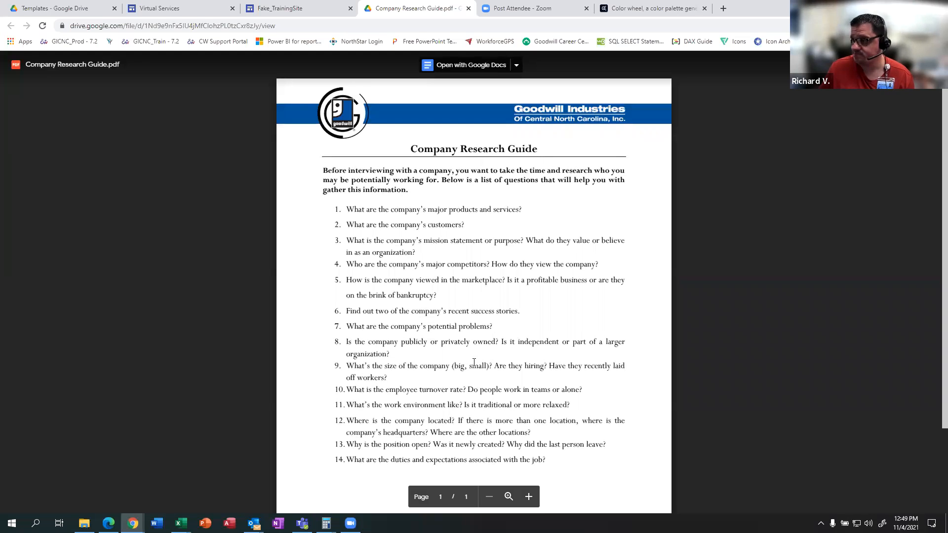
left_click(469, 8)
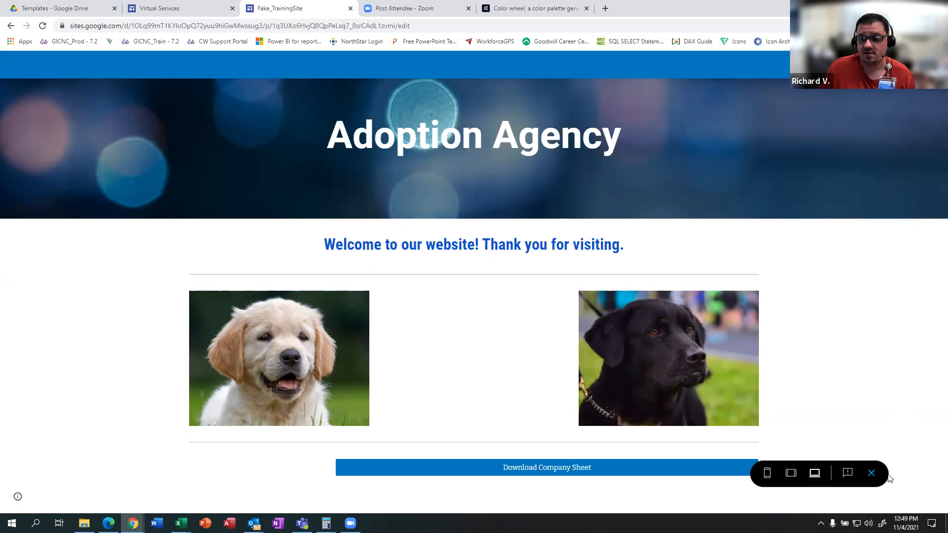
scroll(705, 302, "up", 1)
key("Escape")
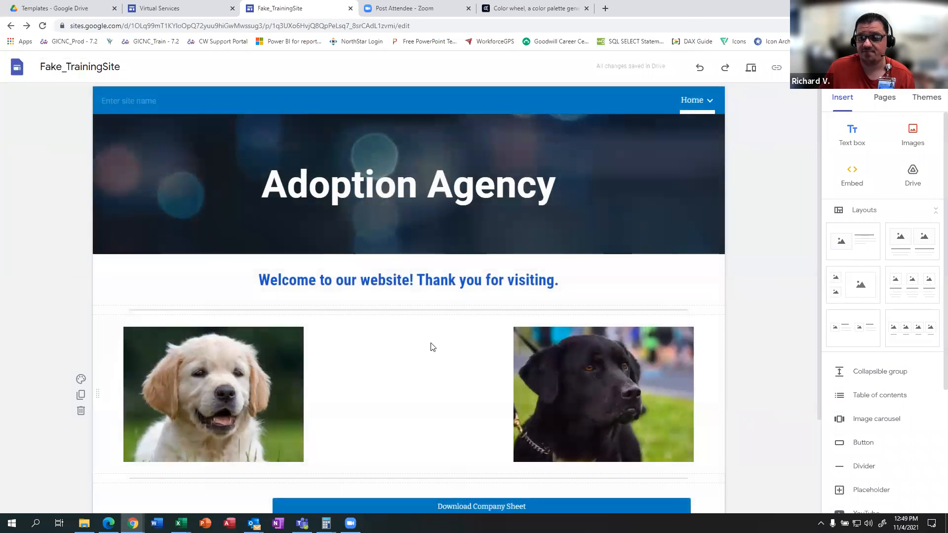
scroll(572, 387, "down", 3)
scroll(571, 387, "up", 3)
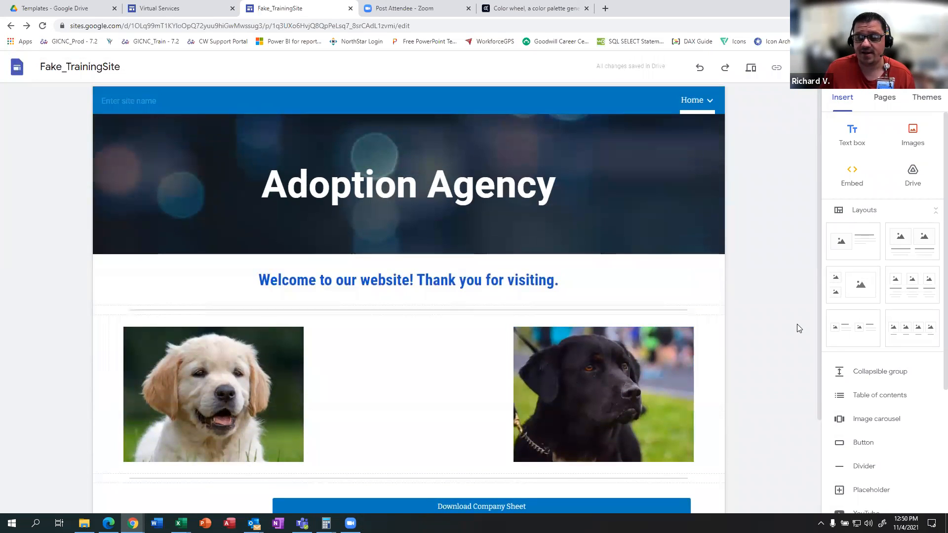
left_click(193, 7)
left_click(284, 6)
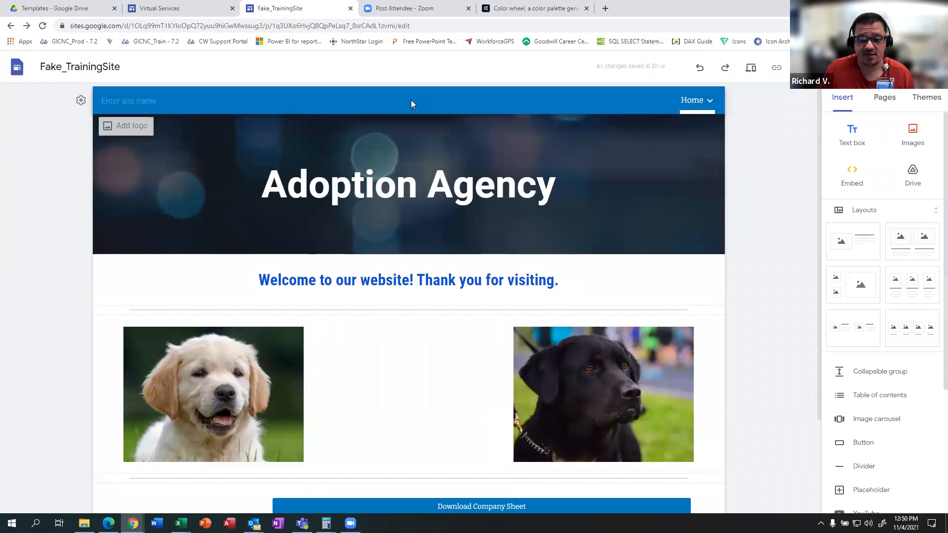
left_click(171, 6)
left_click(50, 7)
left_click(603, 376)
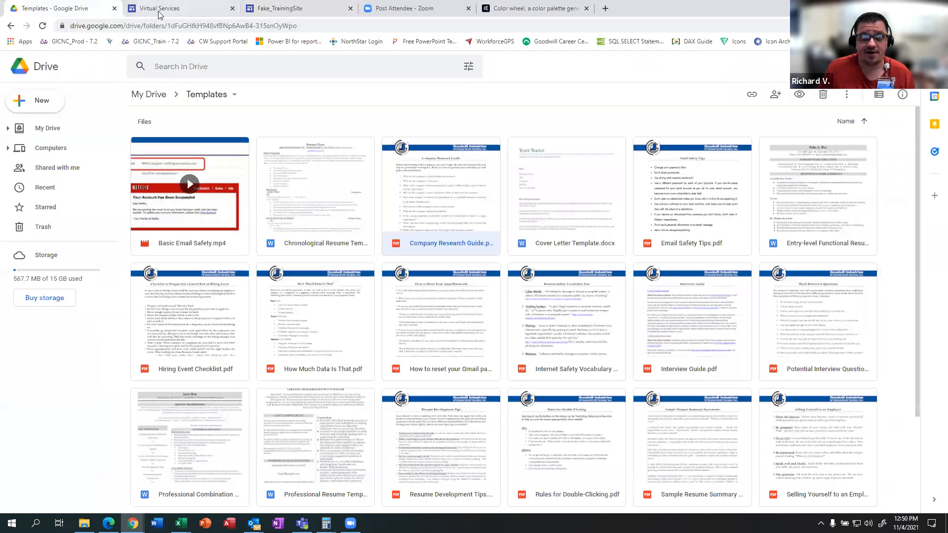
left_click(149, 7)
left_click(103, 7)
Exit the Job Search Templates preview on the Virtual Services site and return to the Fake_TrainingSite editor.
left_click(170, 7)
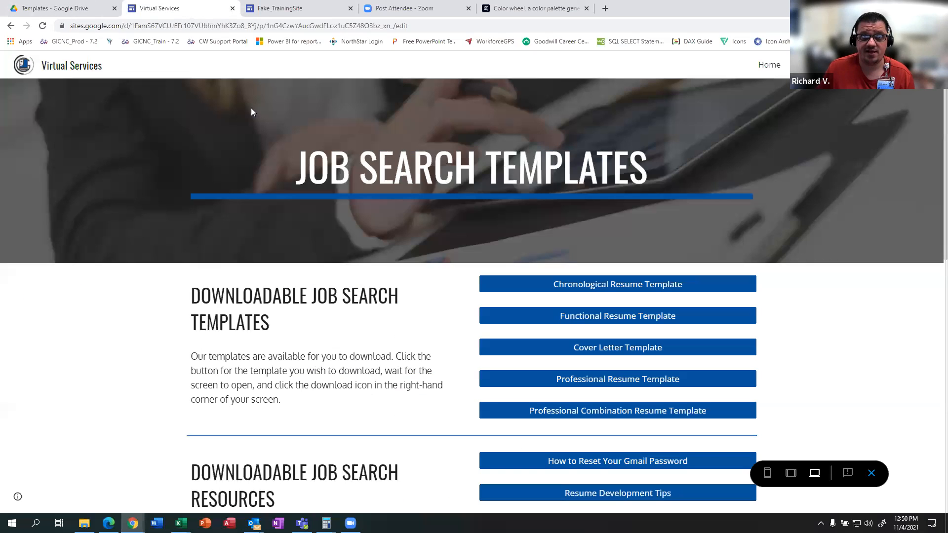
left_click(872, 473)
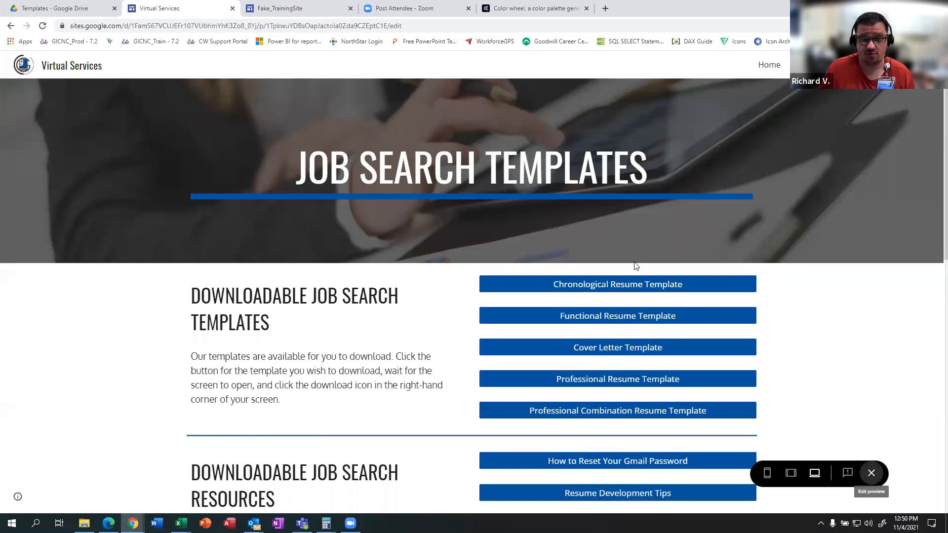
left_click(267, 3)
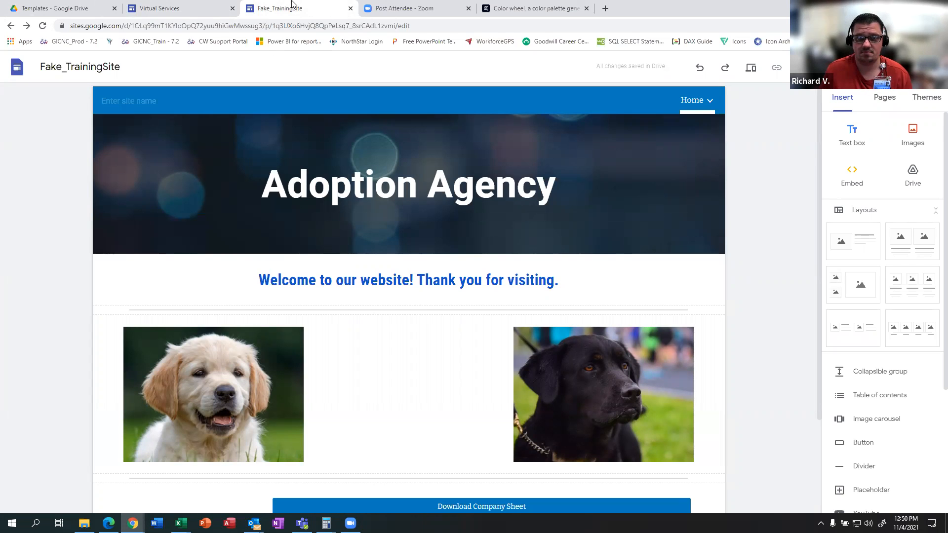
left_click(134, 5)
left_click(326, 6)
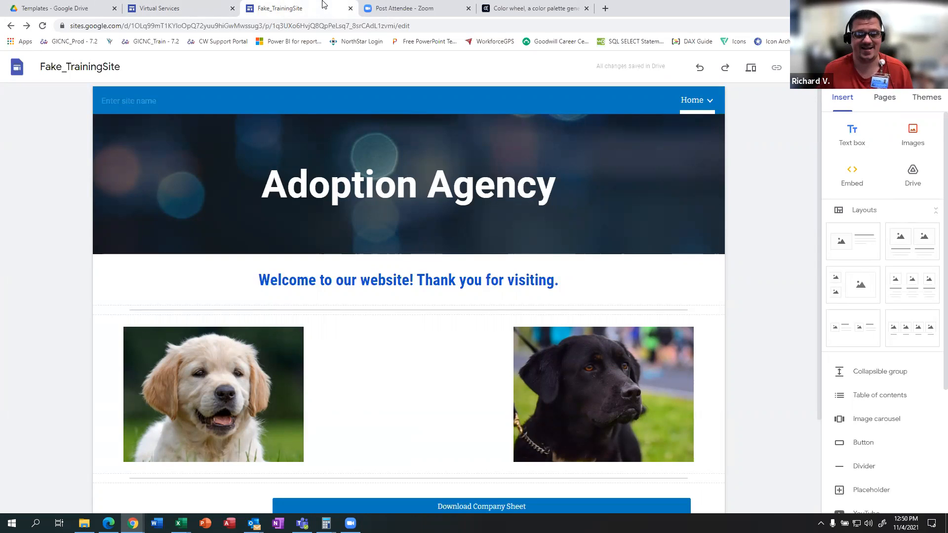
Open the Home page in the Virtual Services editor and look over its page list and the options for adding a page.
left_click(47, 8)
left_click(159, 8)
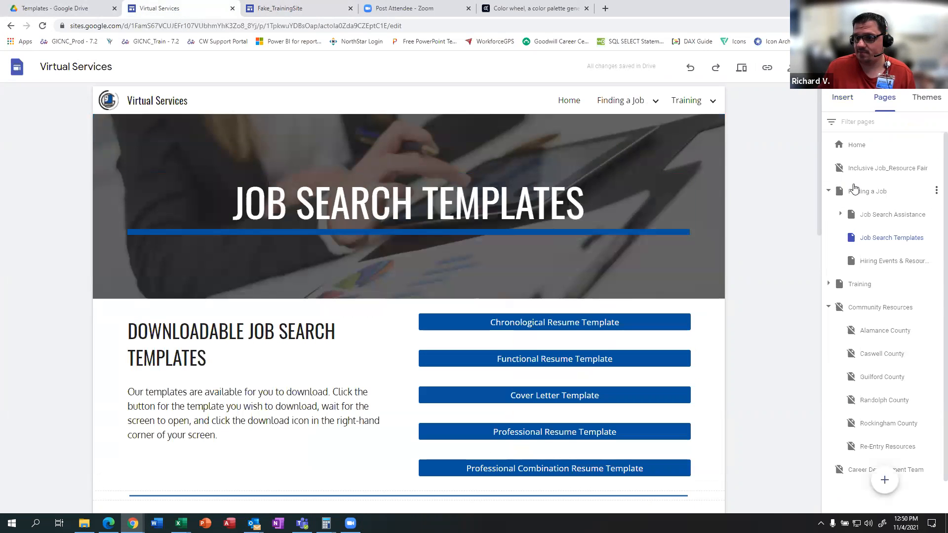
left_click(854, 146)
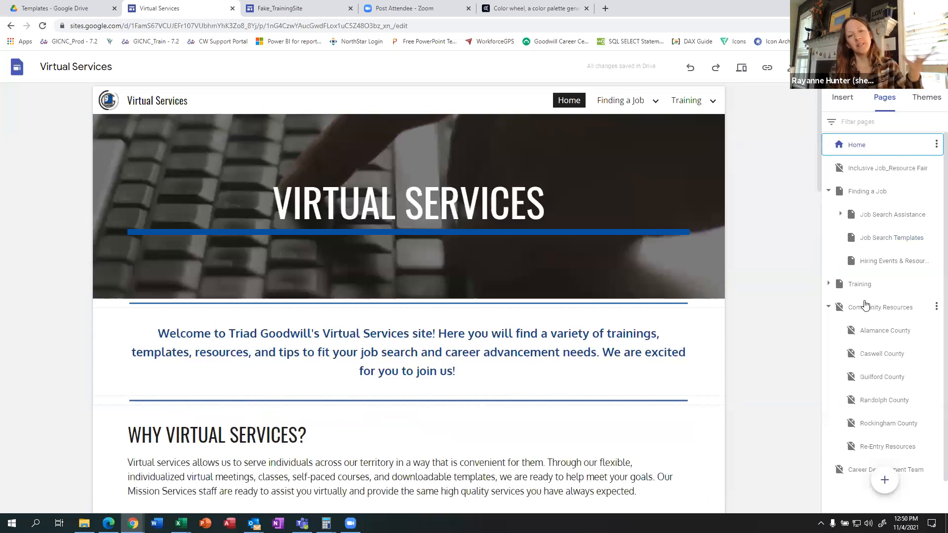
scroll(869, 311, "down", 1)
mouse_move(877, 490)
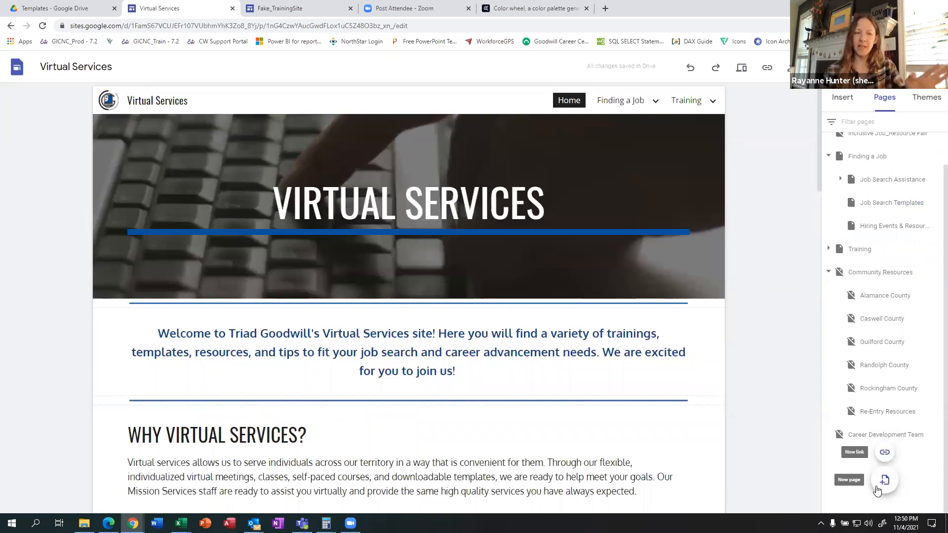
Return to Fake_TrainingSite and show its list of pages.
left_click(287, 11)
left_click(873, 98)
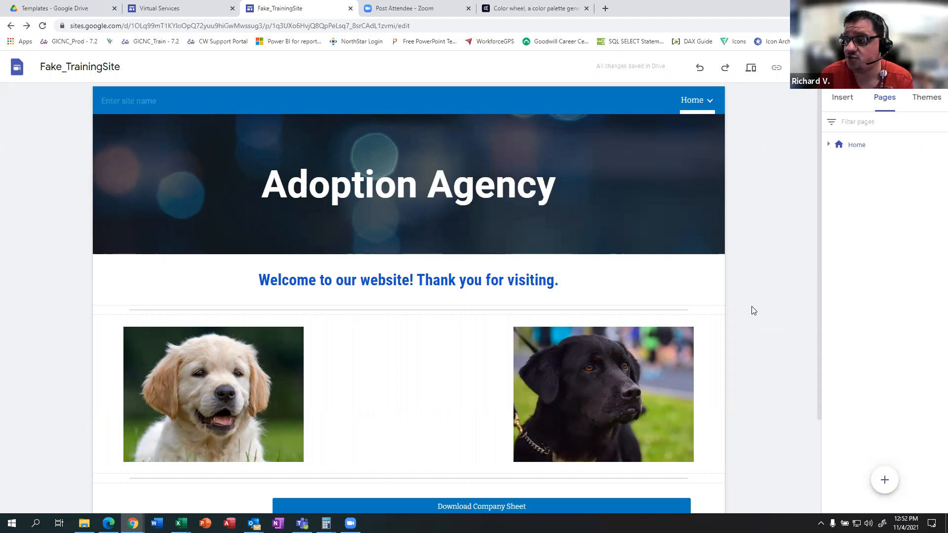
Preview the Virtual Services home page and examine the appointment, feedback and job report tiles near its end.
left_click(202, 5)
scroll(395, 317, "down", 4)
scroll(385, 317, "down", 15)
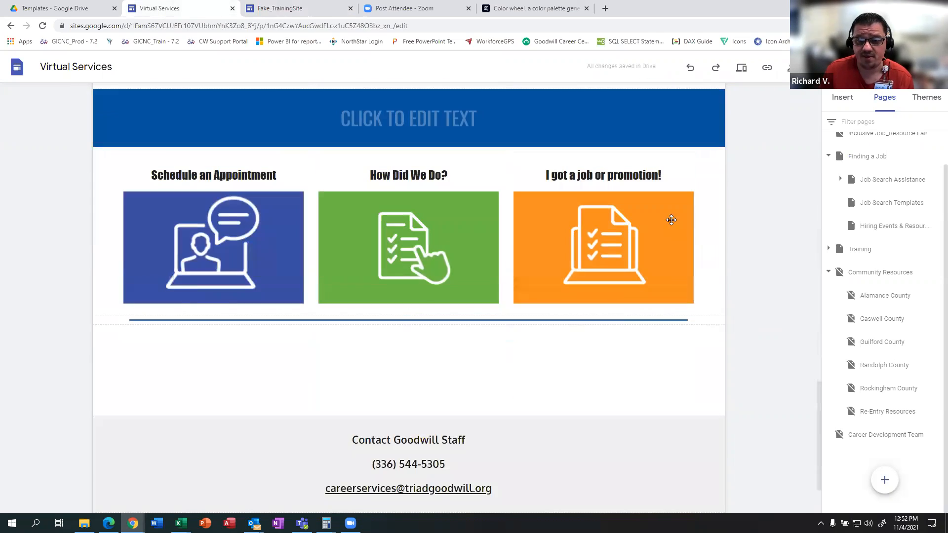
left_click(741, 70)
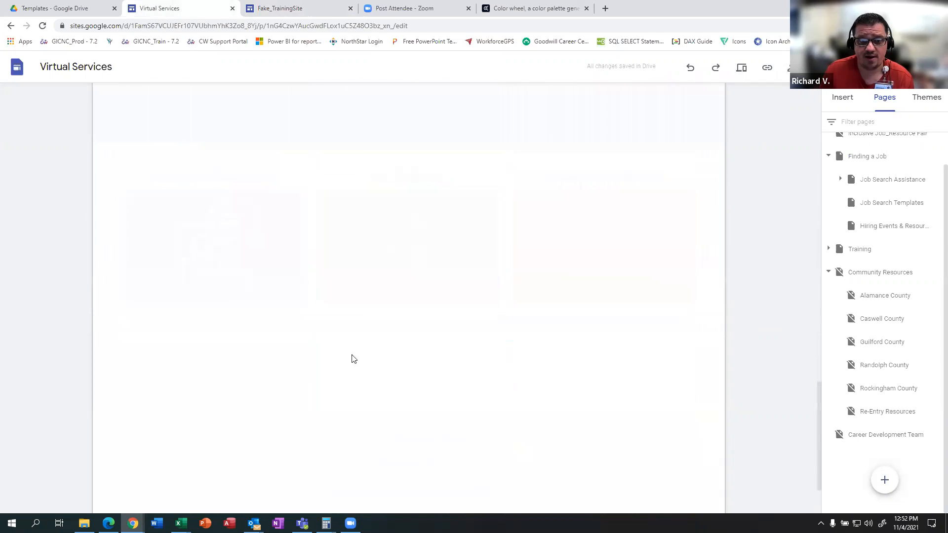
scroll(324, 304, "down", 20)
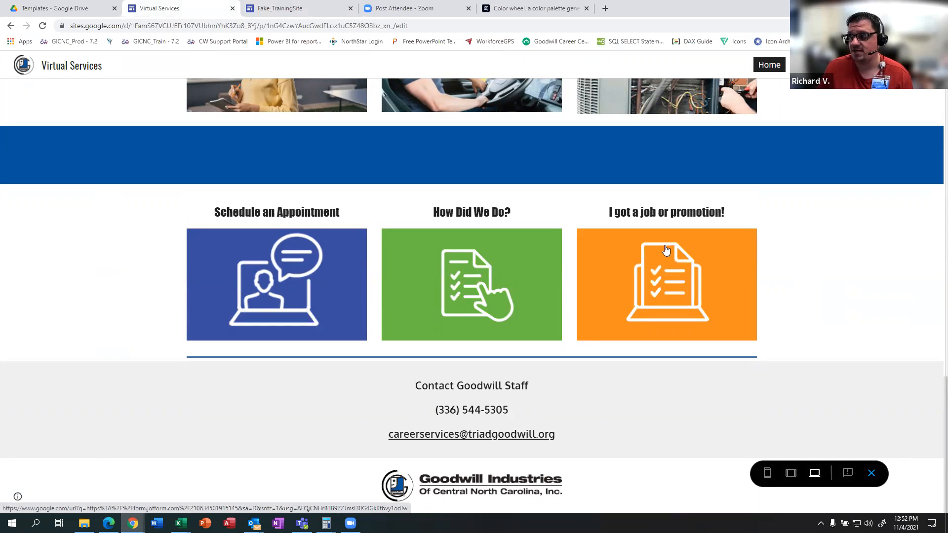
Open the form linked to the "I got a job or promotion!" tile and review its fields down to the Submit button.
left_click(666, 251)
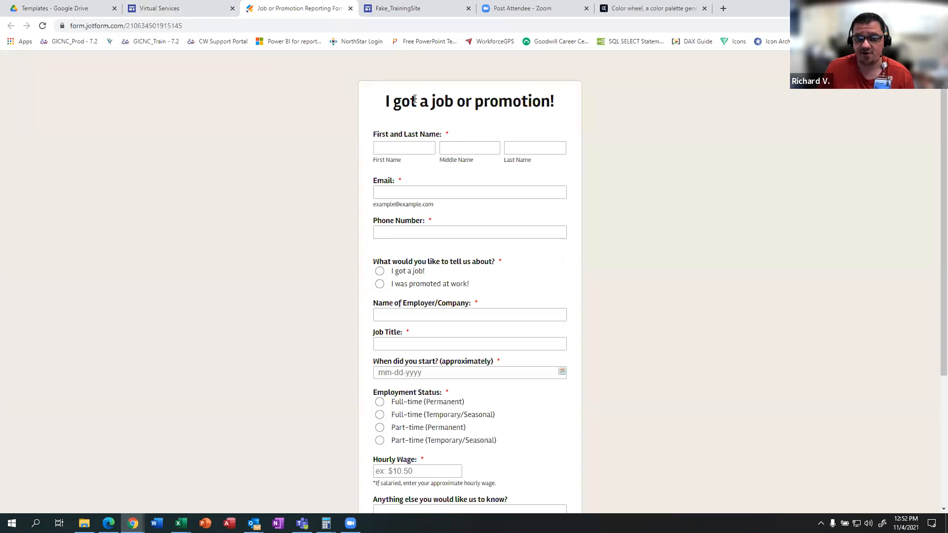
scroll(477, 289, "down", 1)
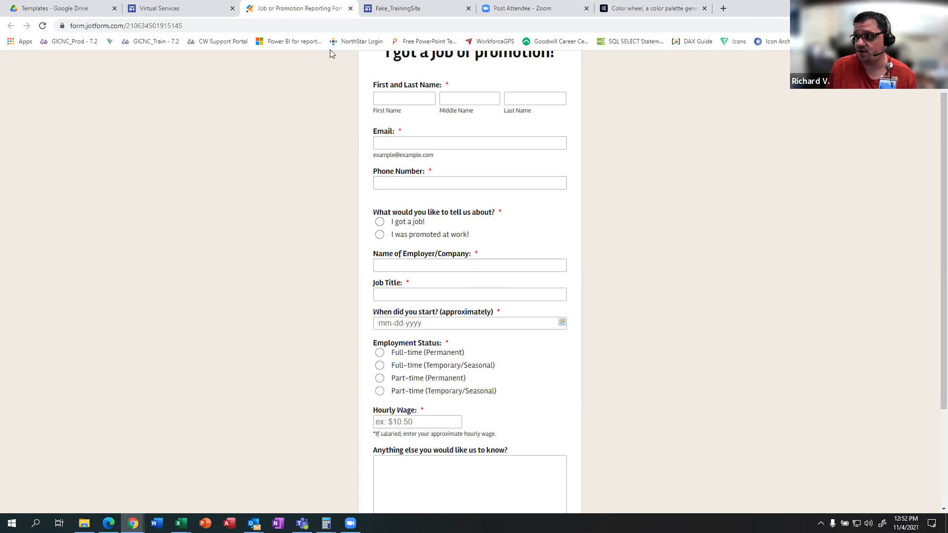
scroll(346, 243, "down", 3)
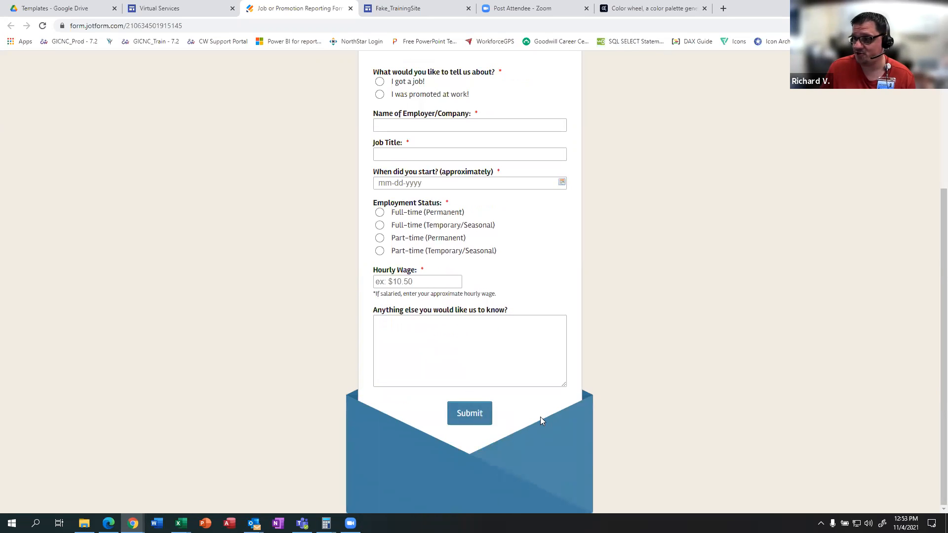
scroll(495, 320, "up", 3)
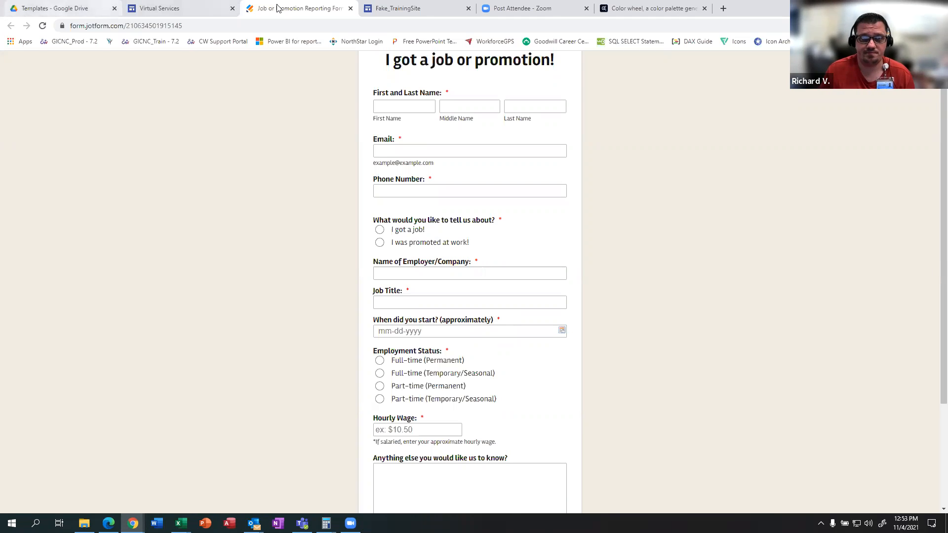
Exit the Virtual Services home page preview and return to the Fake_TrainingSite editor.
left_click(180, 8)
scroll(502, 299, "up", 15)
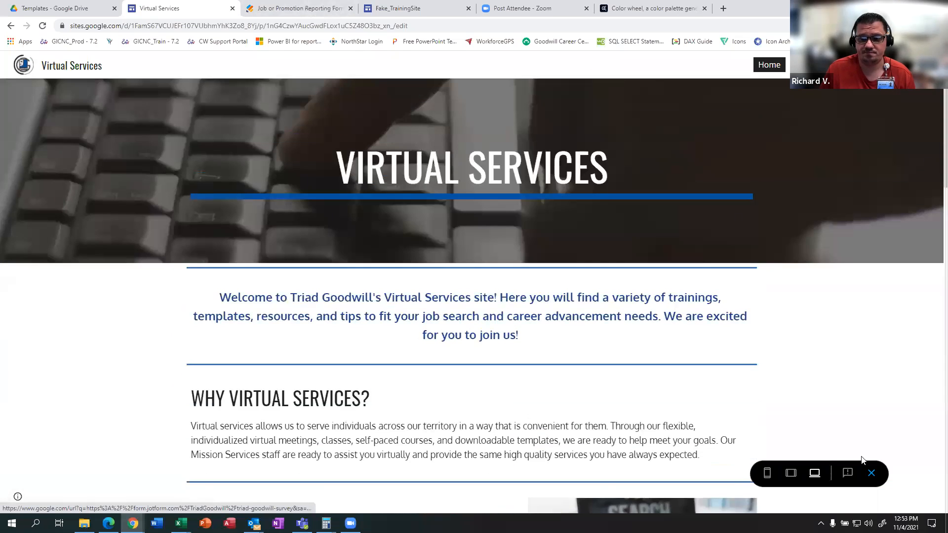
left_click(871, 473)
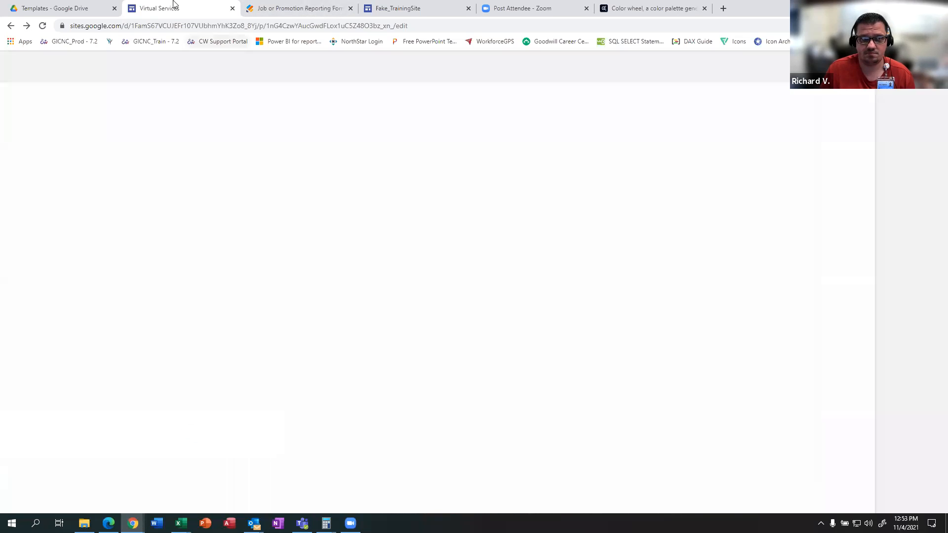
left_click(395, 9)
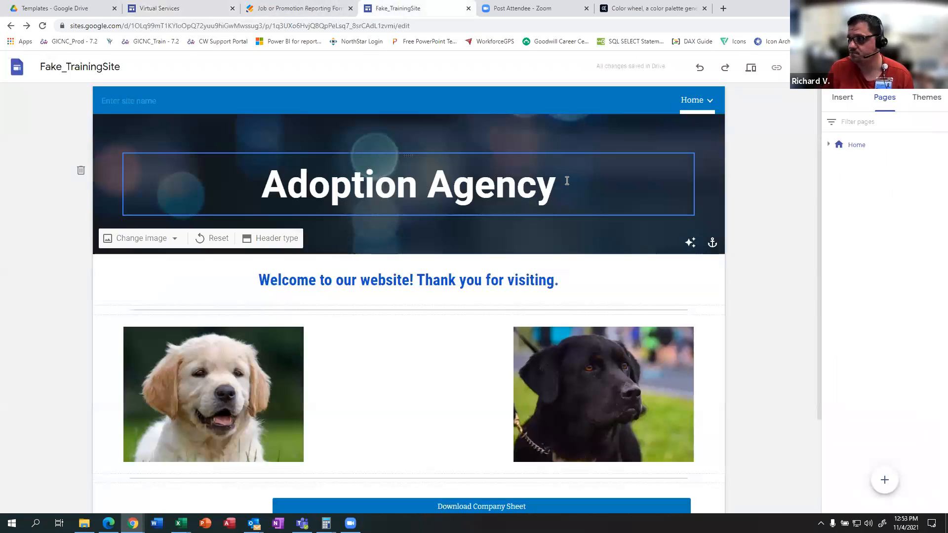